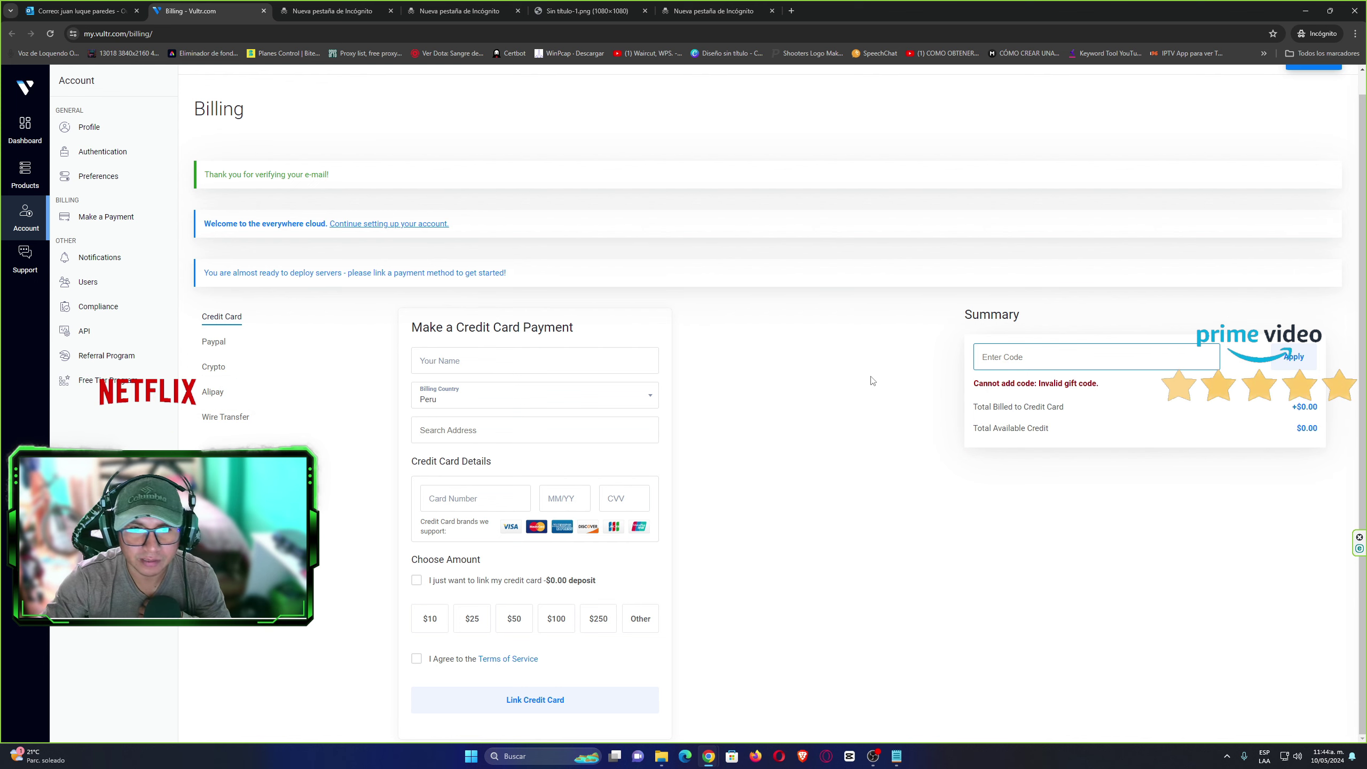
Load the Vultr coupons page in a new incognito tab and check its May 2024 title.
click(791, 10)
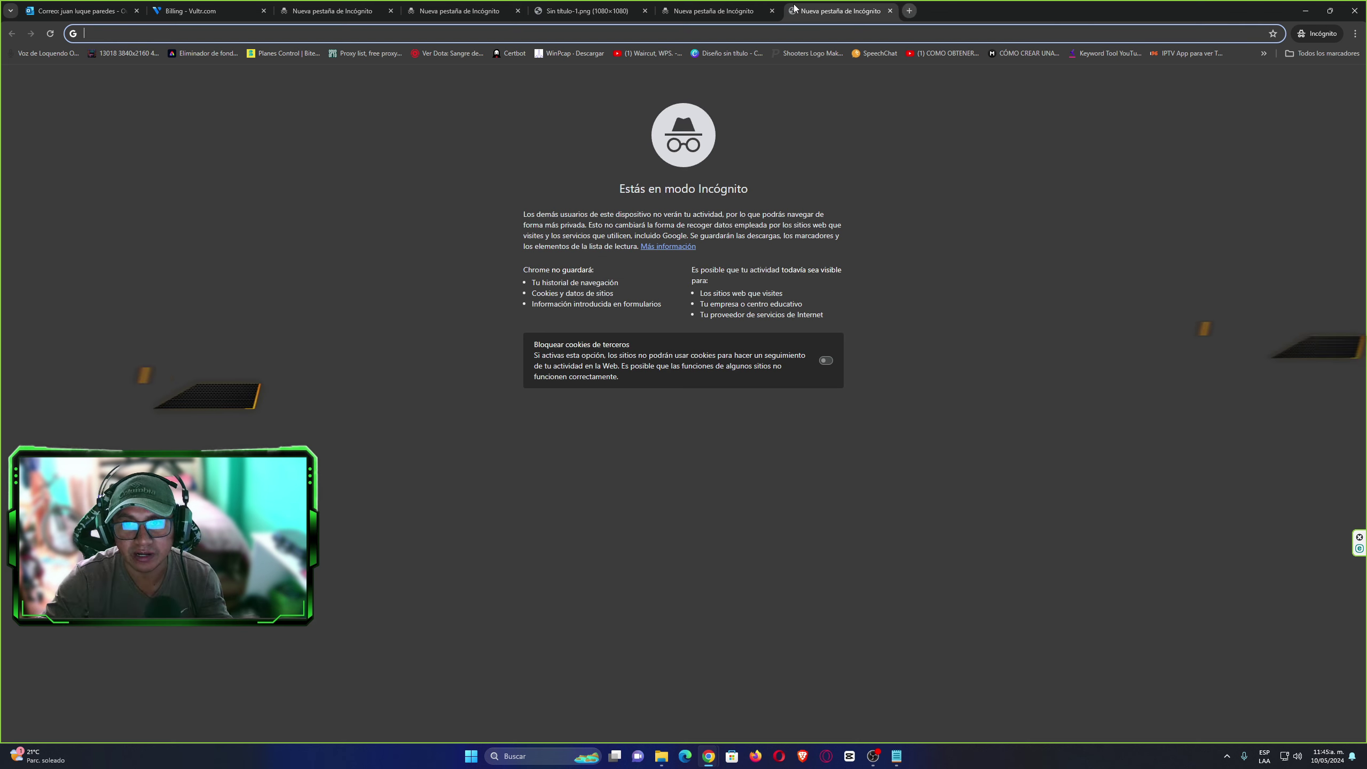
text(https://www.vultr.com/coupons/)
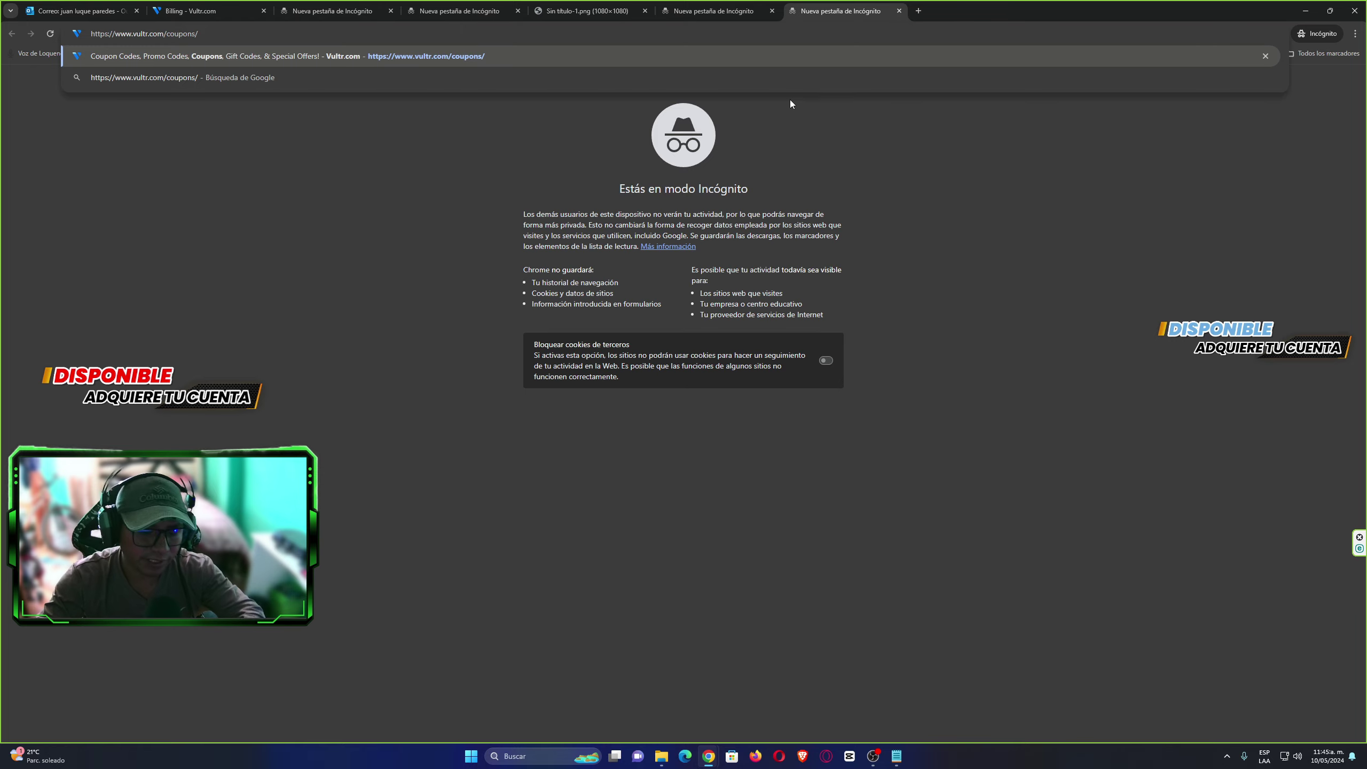
key(Return)
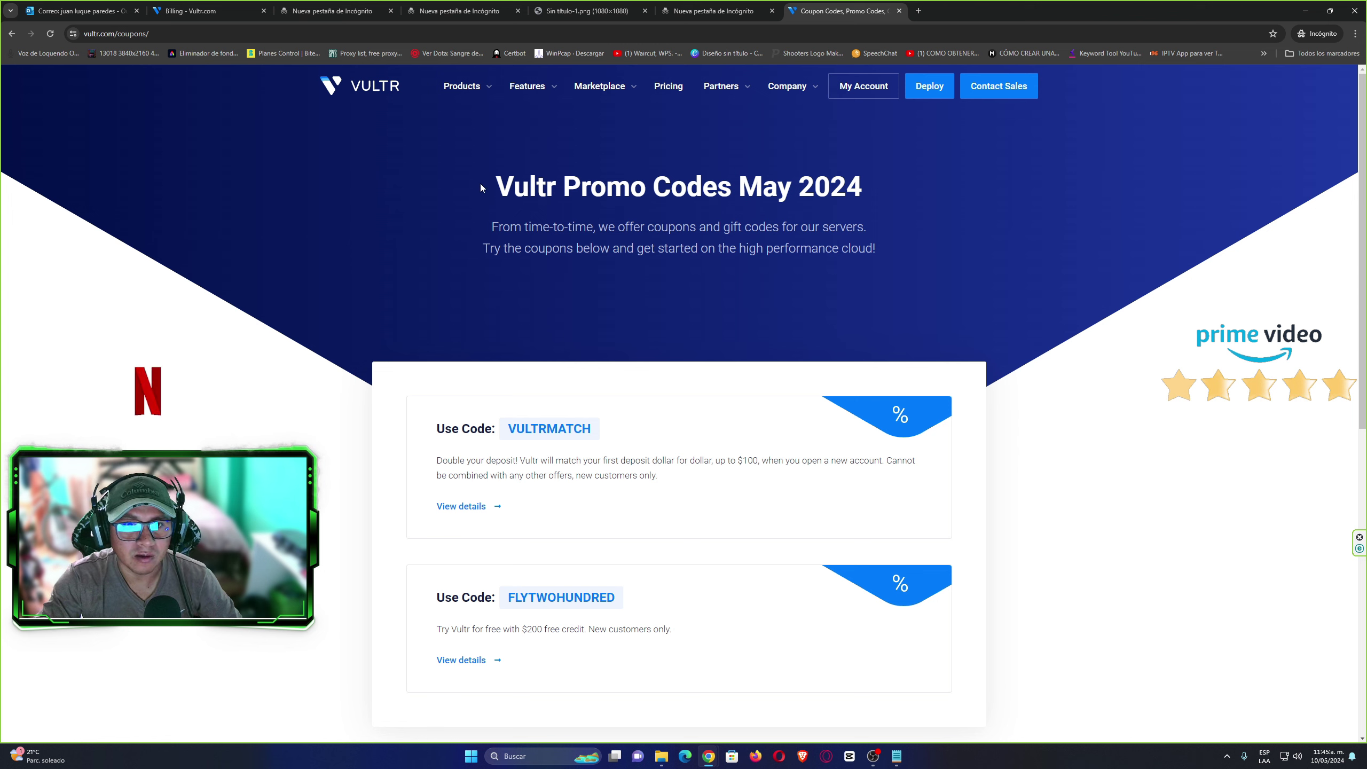
drag(481, 184, 861, 187)
click(742, 185)
click(878, 198)
drag(763, 187, 889, 194)
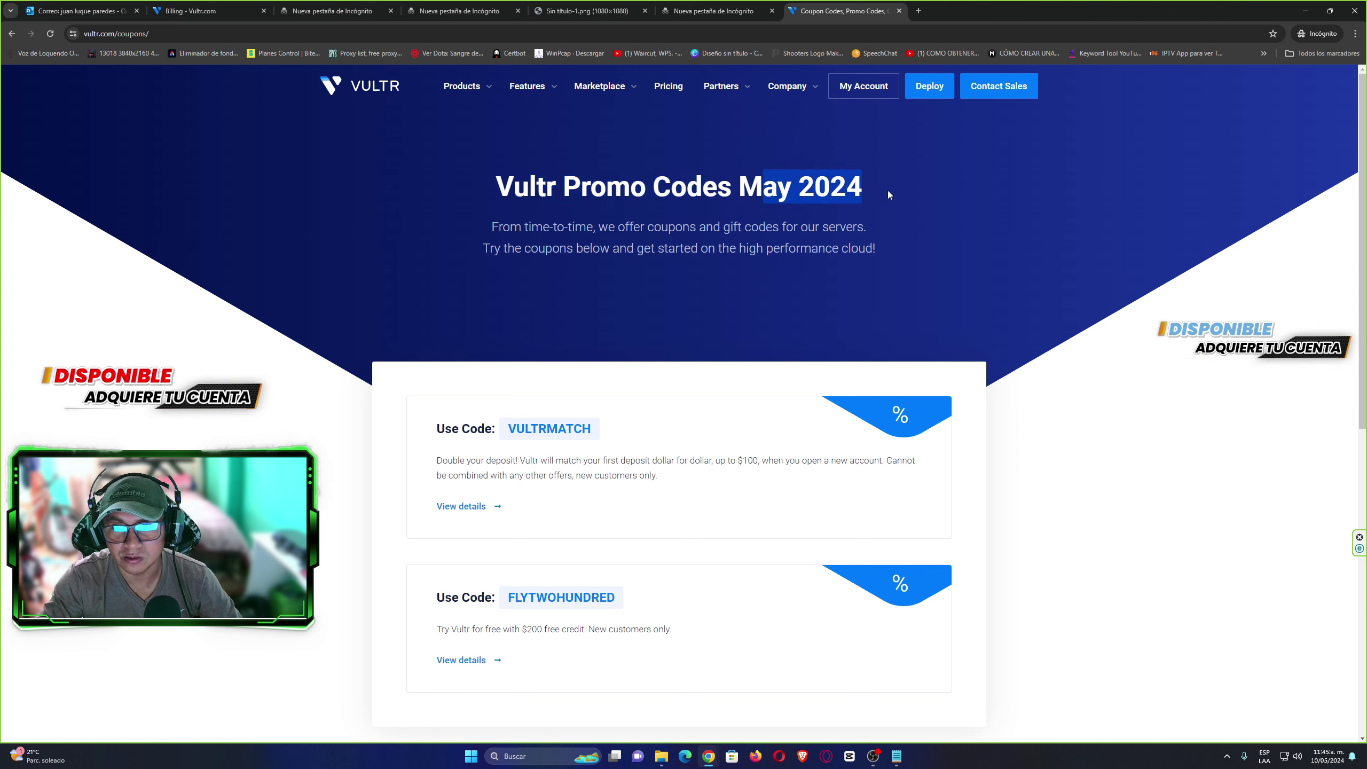
click(999, 181)
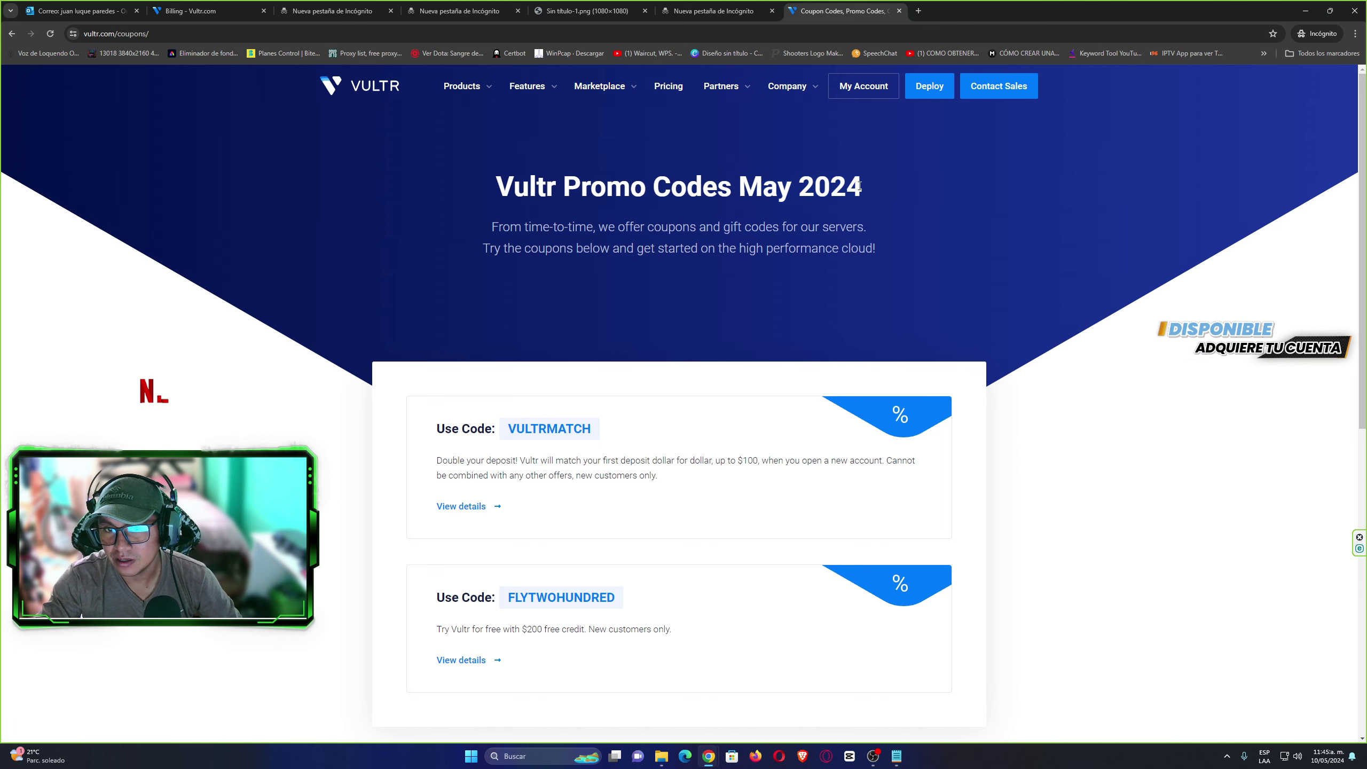
drag(1362, 130, 1362, 233)
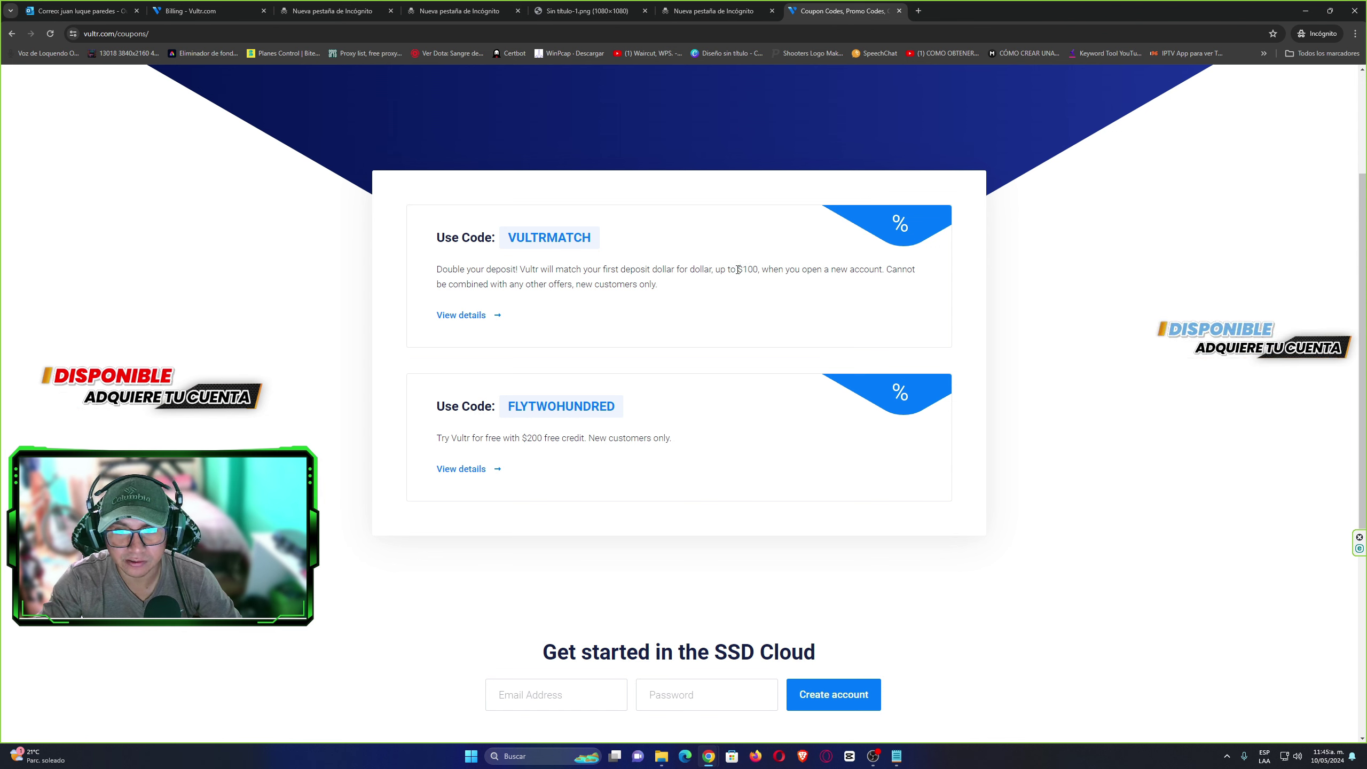
Compare VULTRMATCH's $100 match limit with FLYTWOHUNDRED's $200 credit, then copy VULTRMATCH.
drag(746, 270, 748, 270)
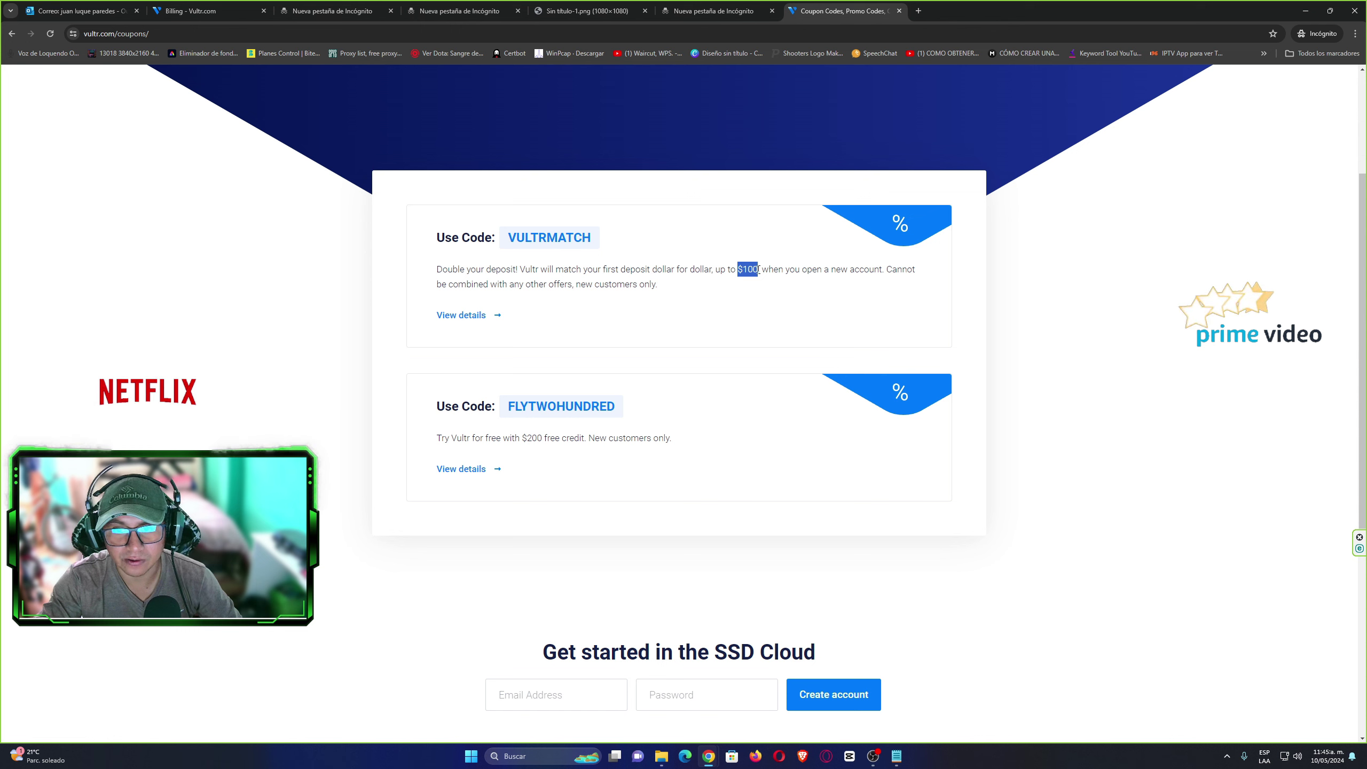
click(748, 270)
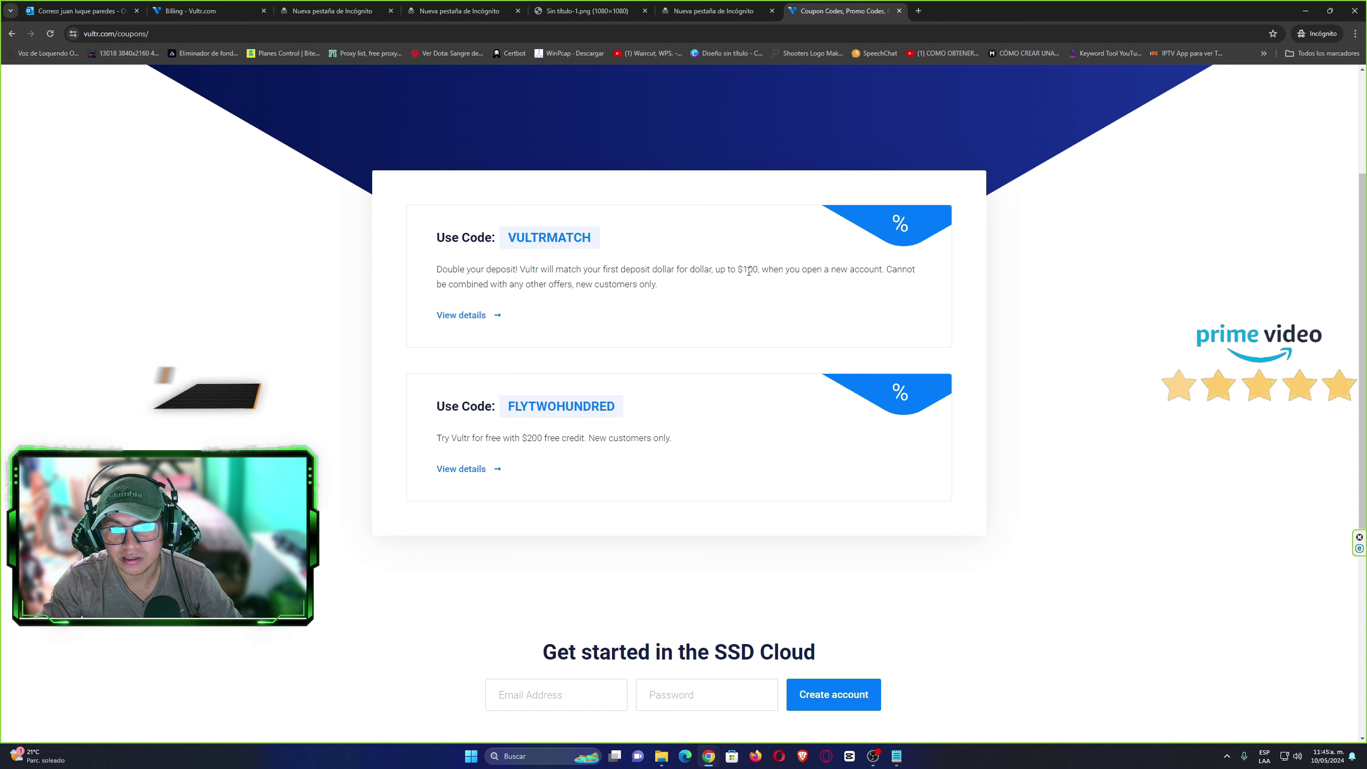
drag(522, 438, 546, 437)
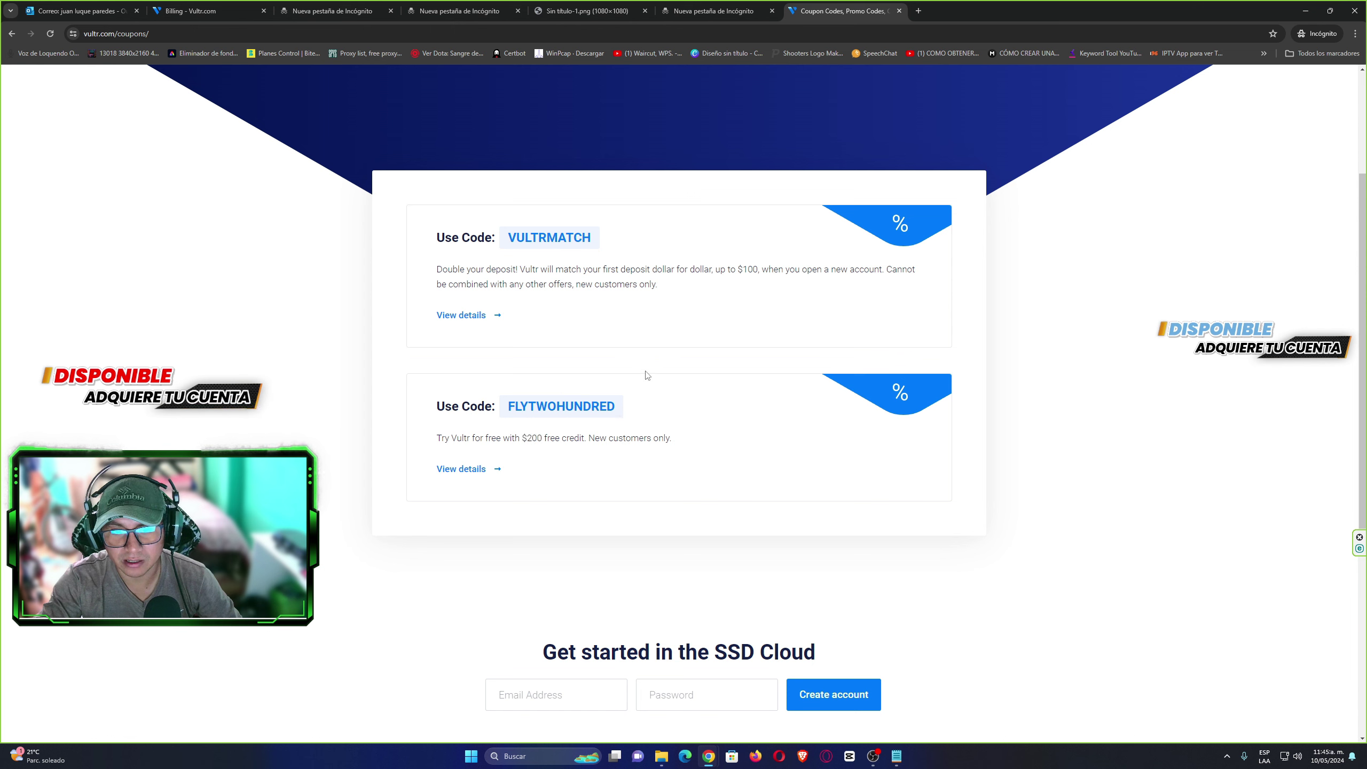
drag(633, 407, 540, 407)
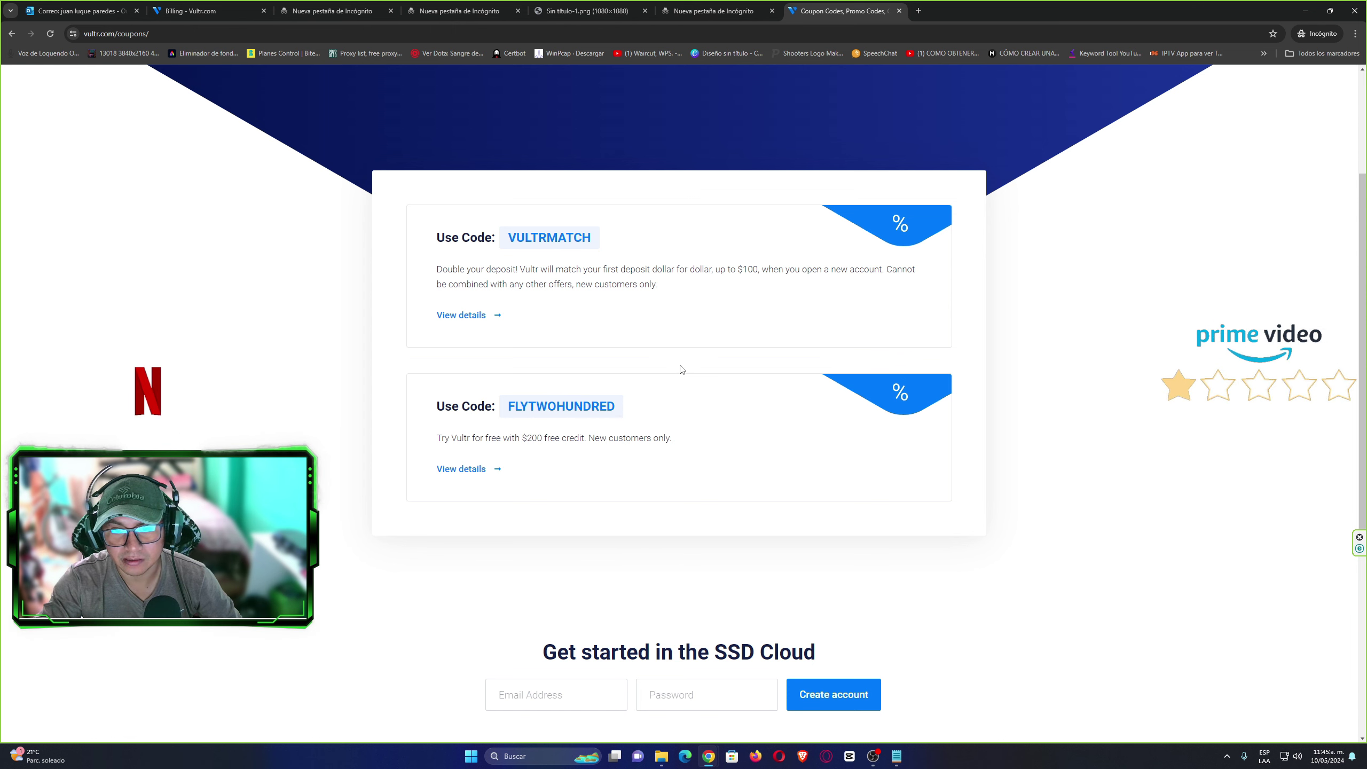
drag(736, 269, 759, 269)
click(618, 232)
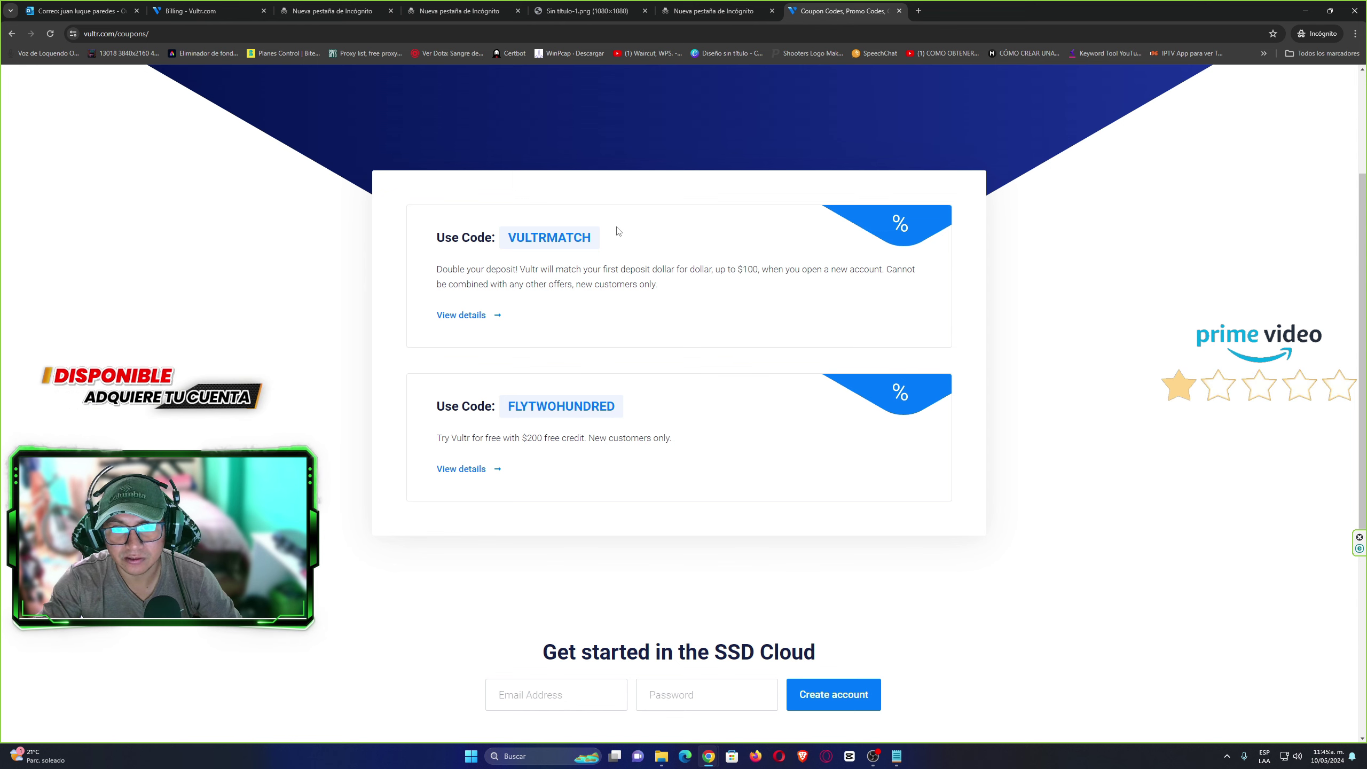
click(610, 240)
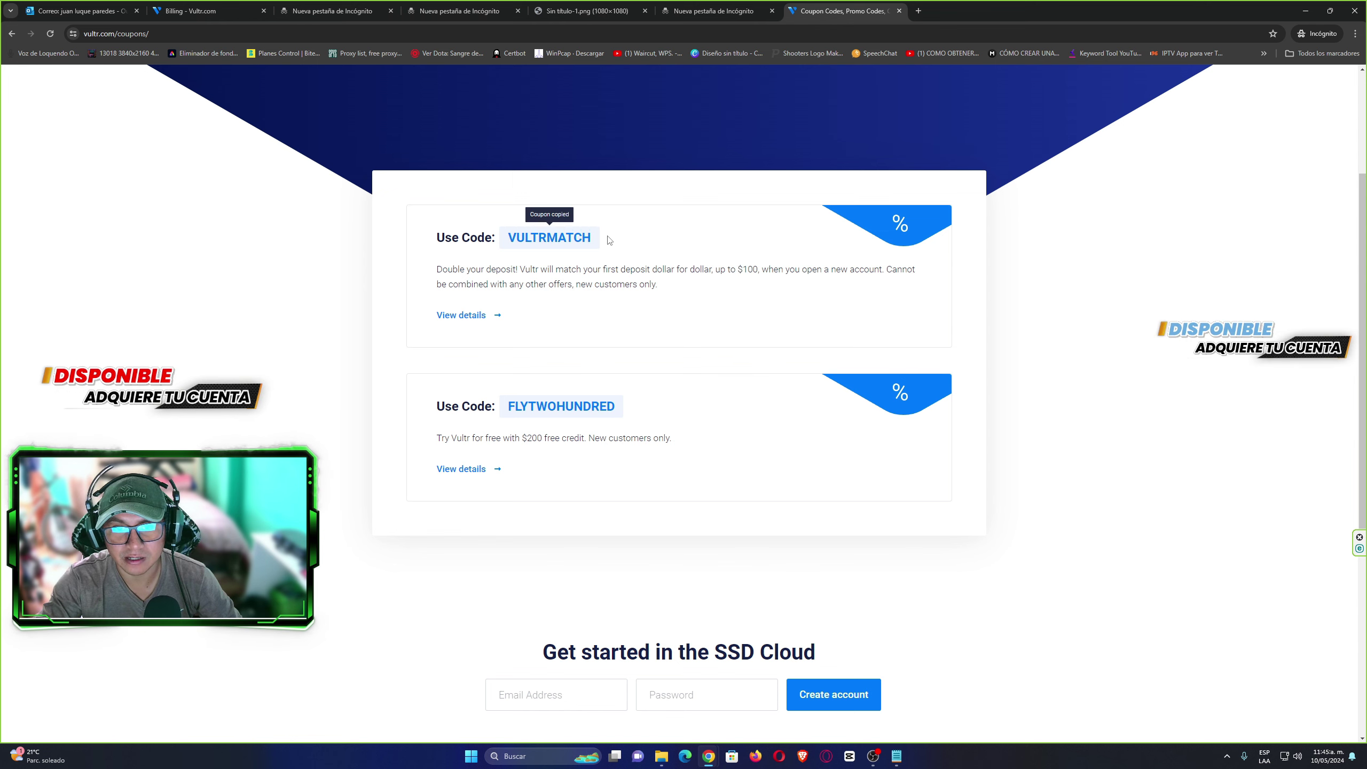
Copy the FLYTWOHUNDRED coupon code to the clipboard instead.
click(207, 11)
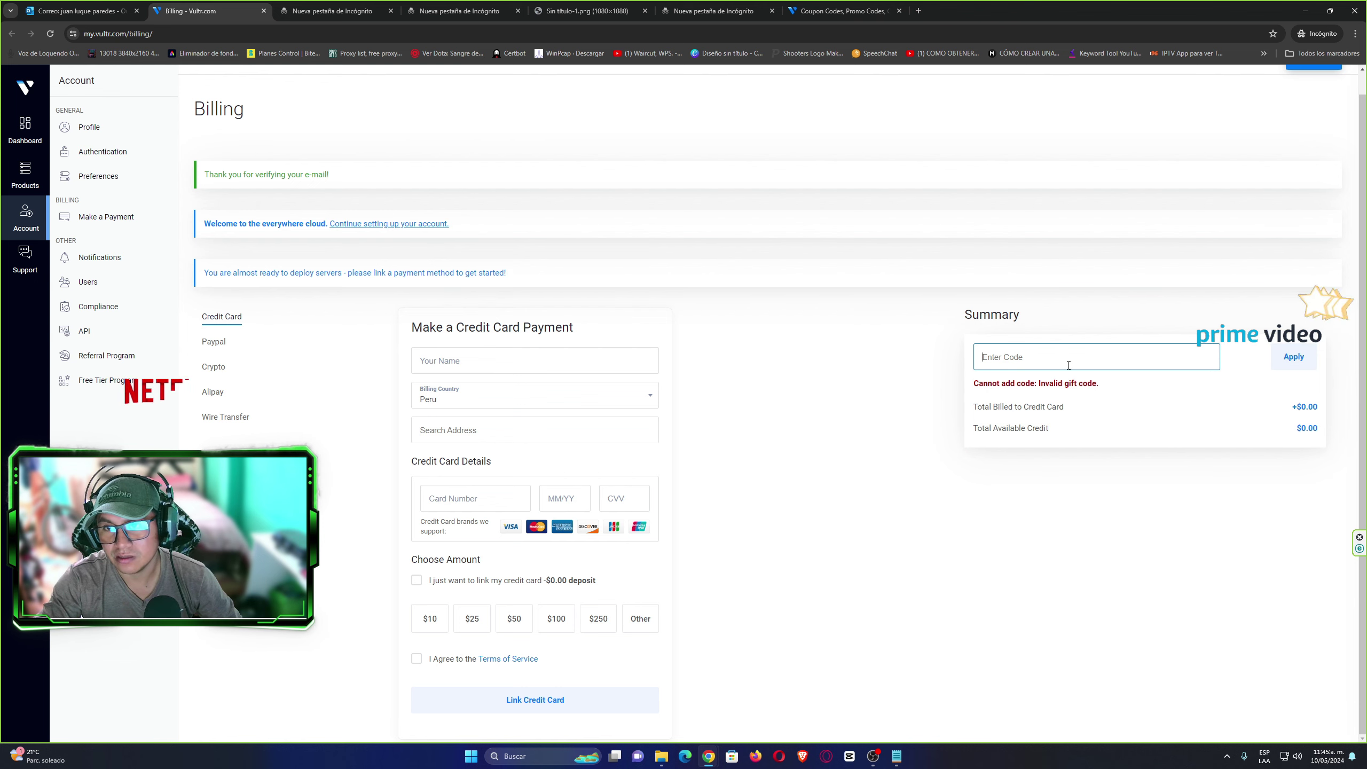
click(839, 11)
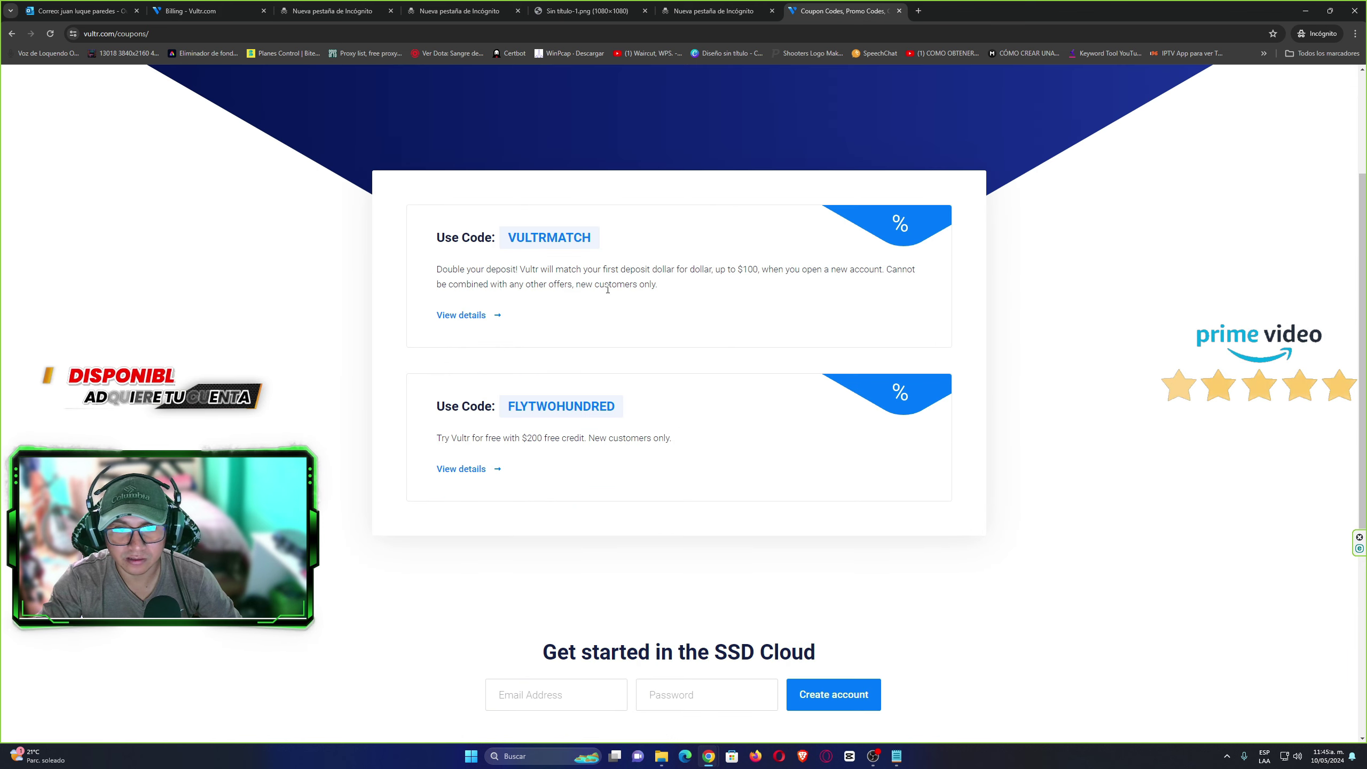
click(541, 412)
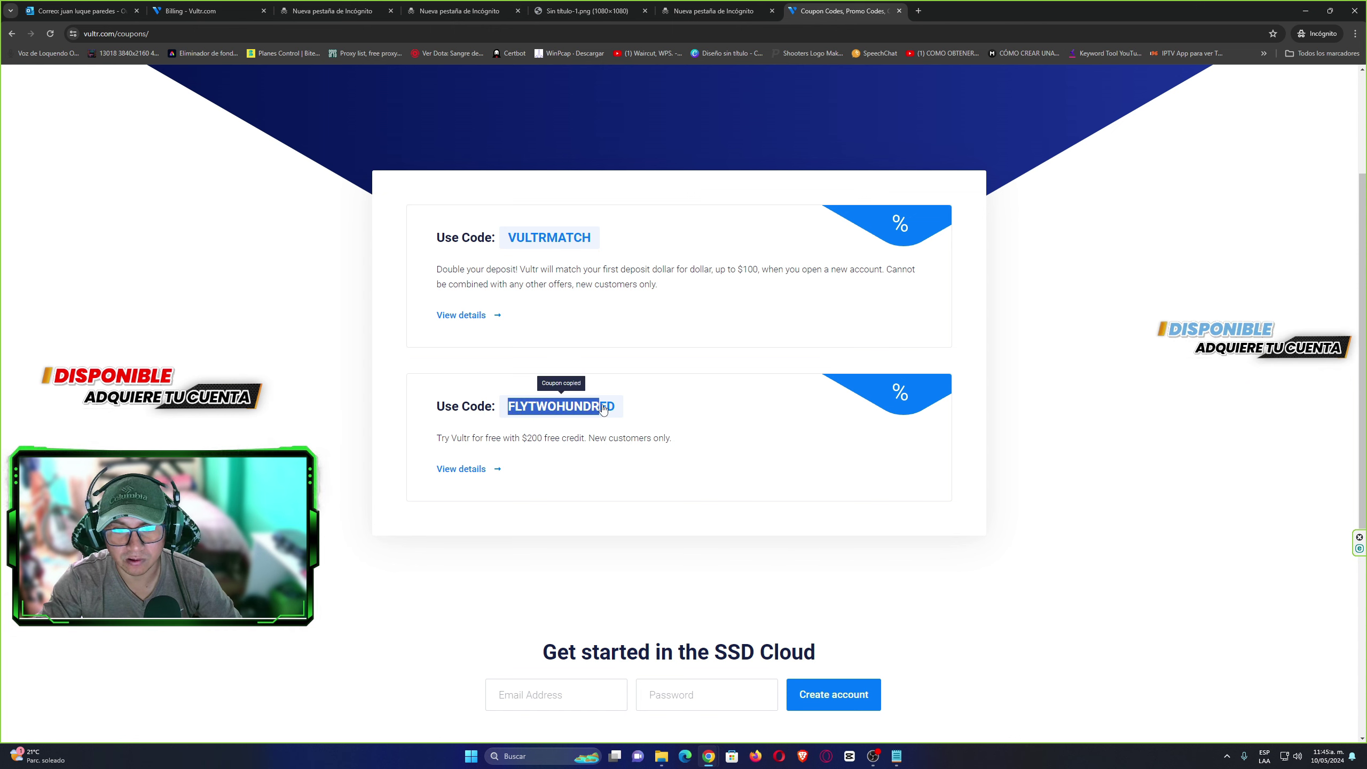
drag(604, 410, 613, 410)
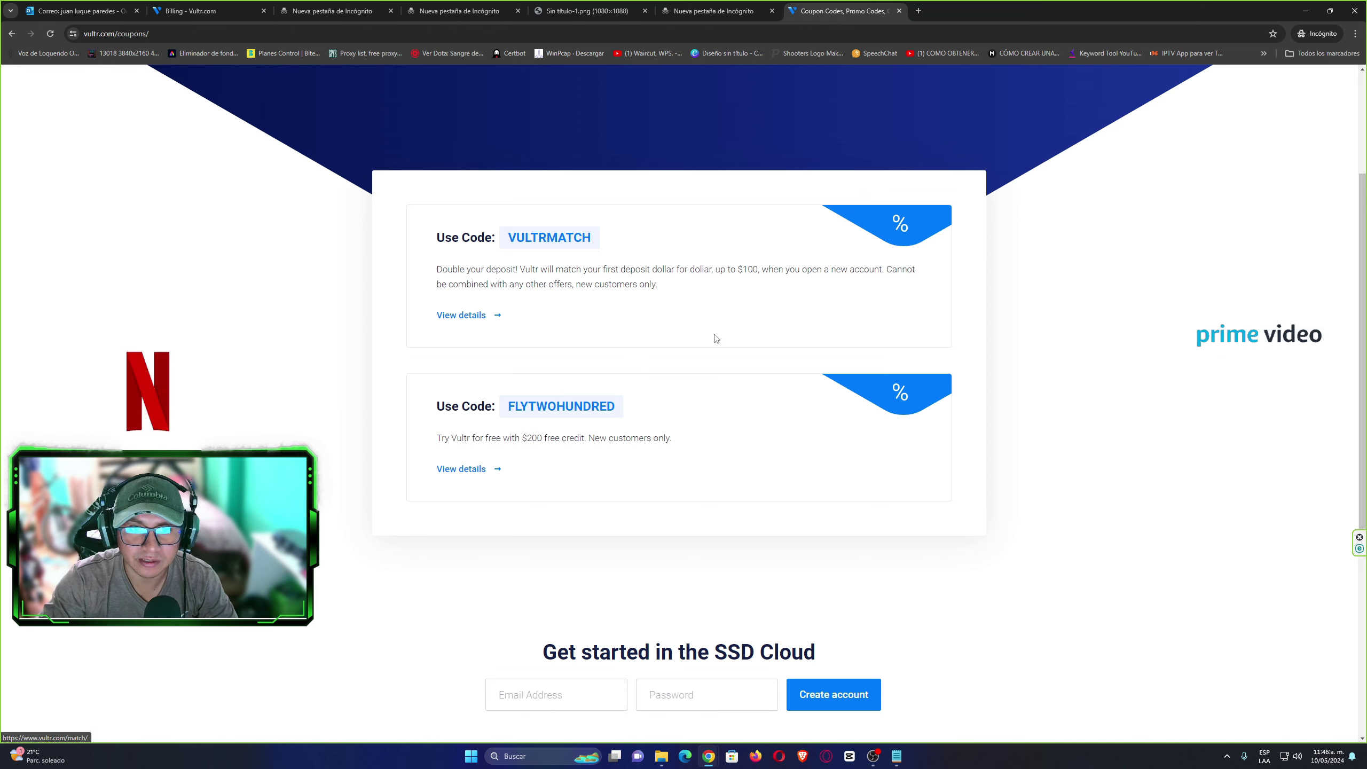
click(512, 409)
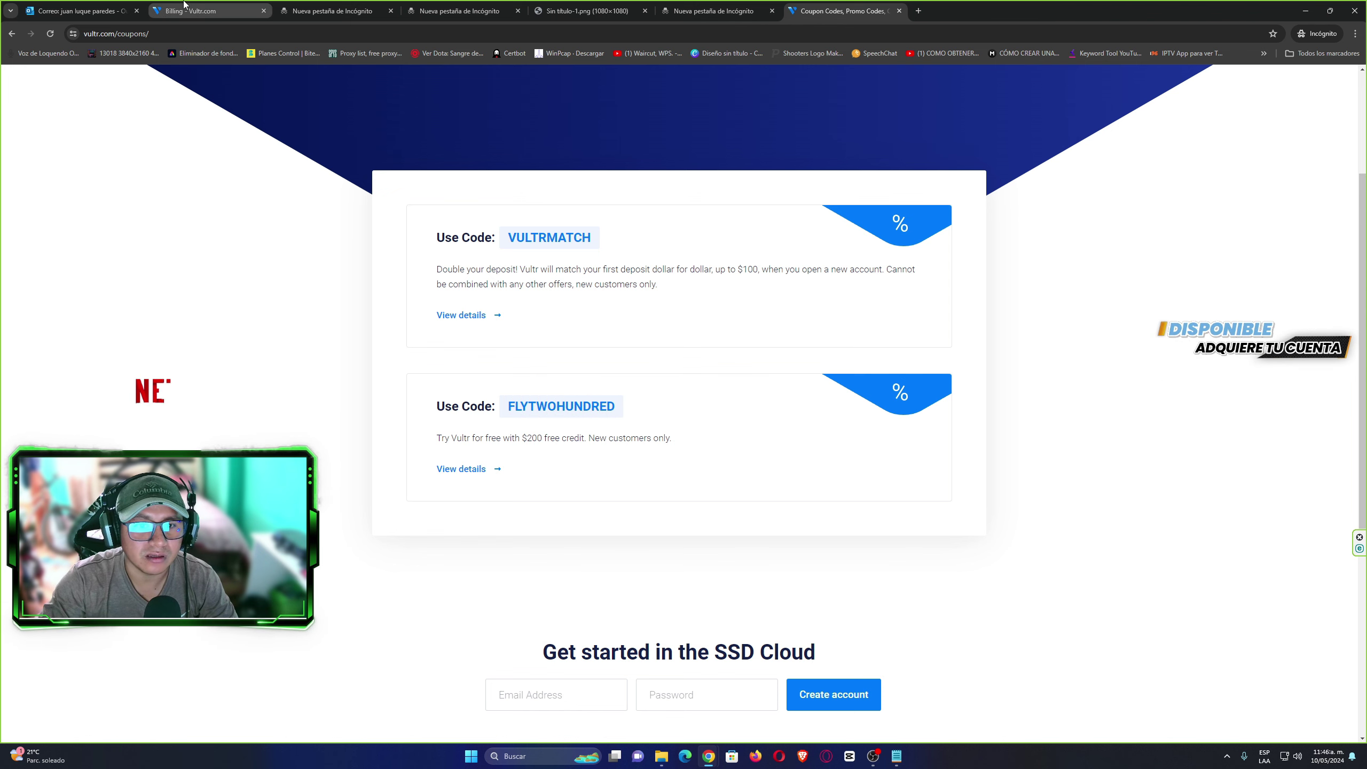
Paste FLYTWOHUNDRED into the Billing page's code field and apply it.
click(184, 10)
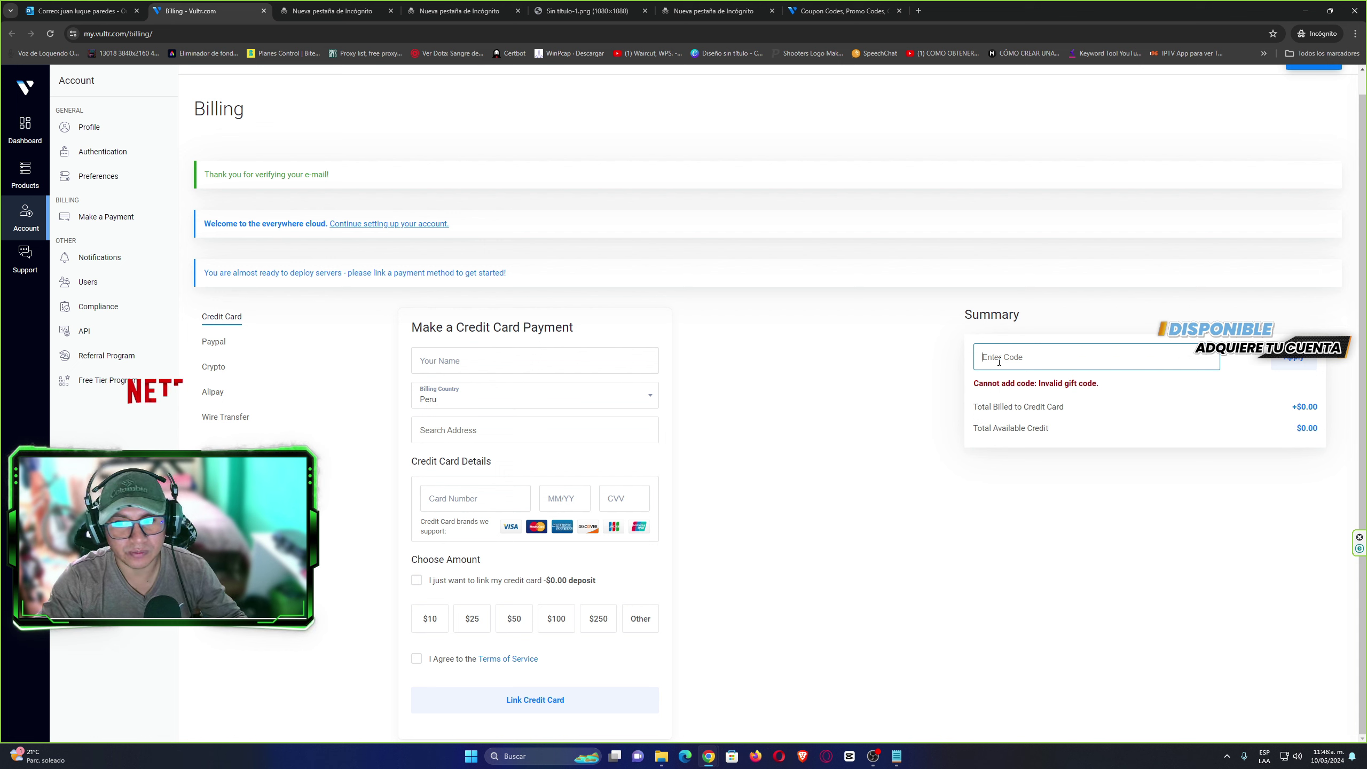
key(ctrl+v)
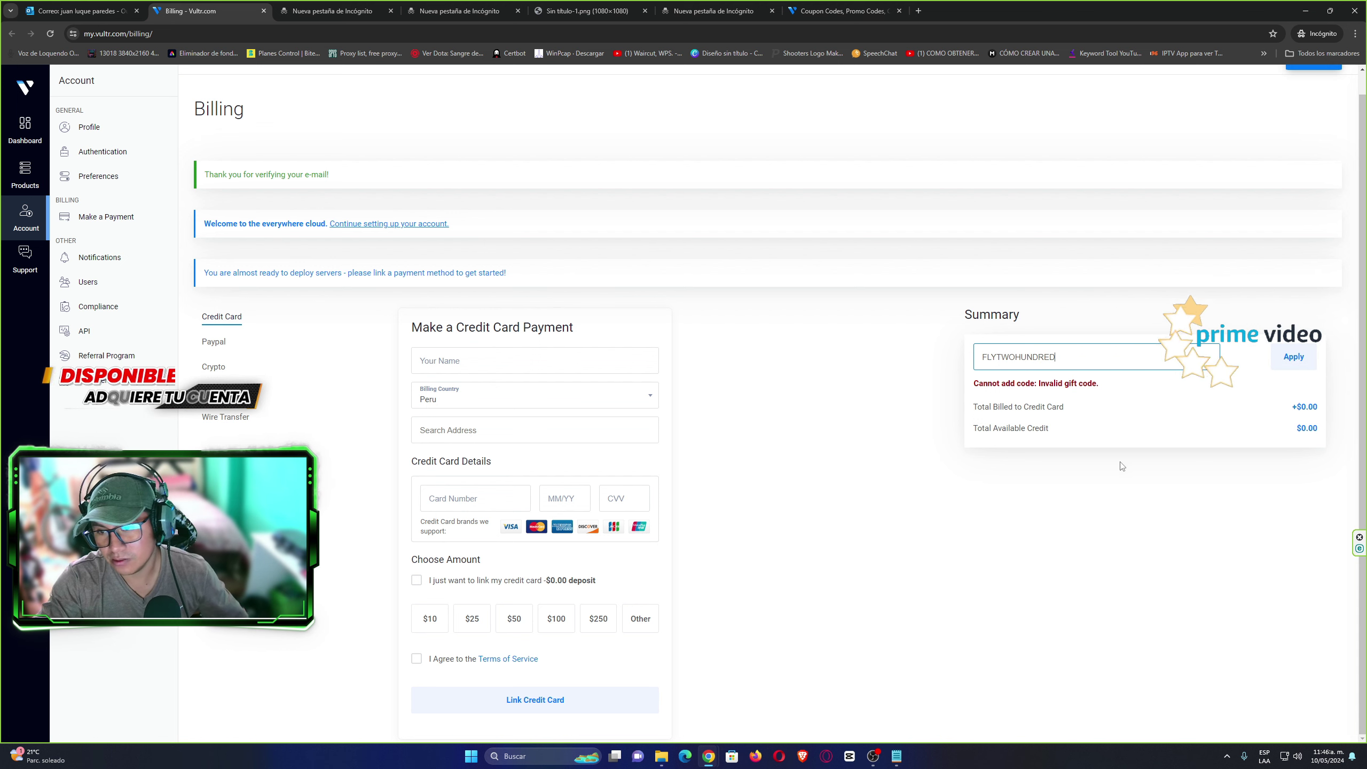
click(1296, 362)
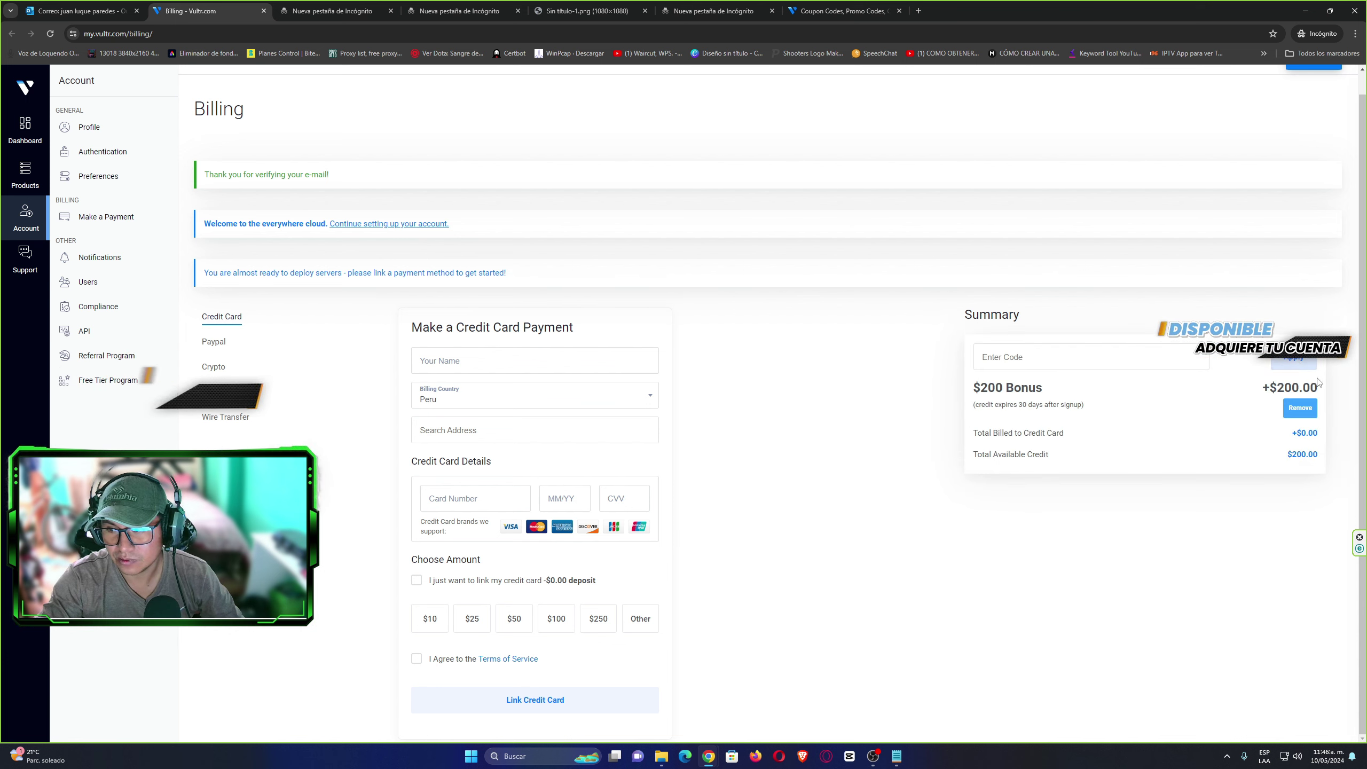
Check the $200 Bonus line, the +$200.00 credit and the 30-day expiry note.
drag(973, 387, 1006, 387)
click(1006, 388)
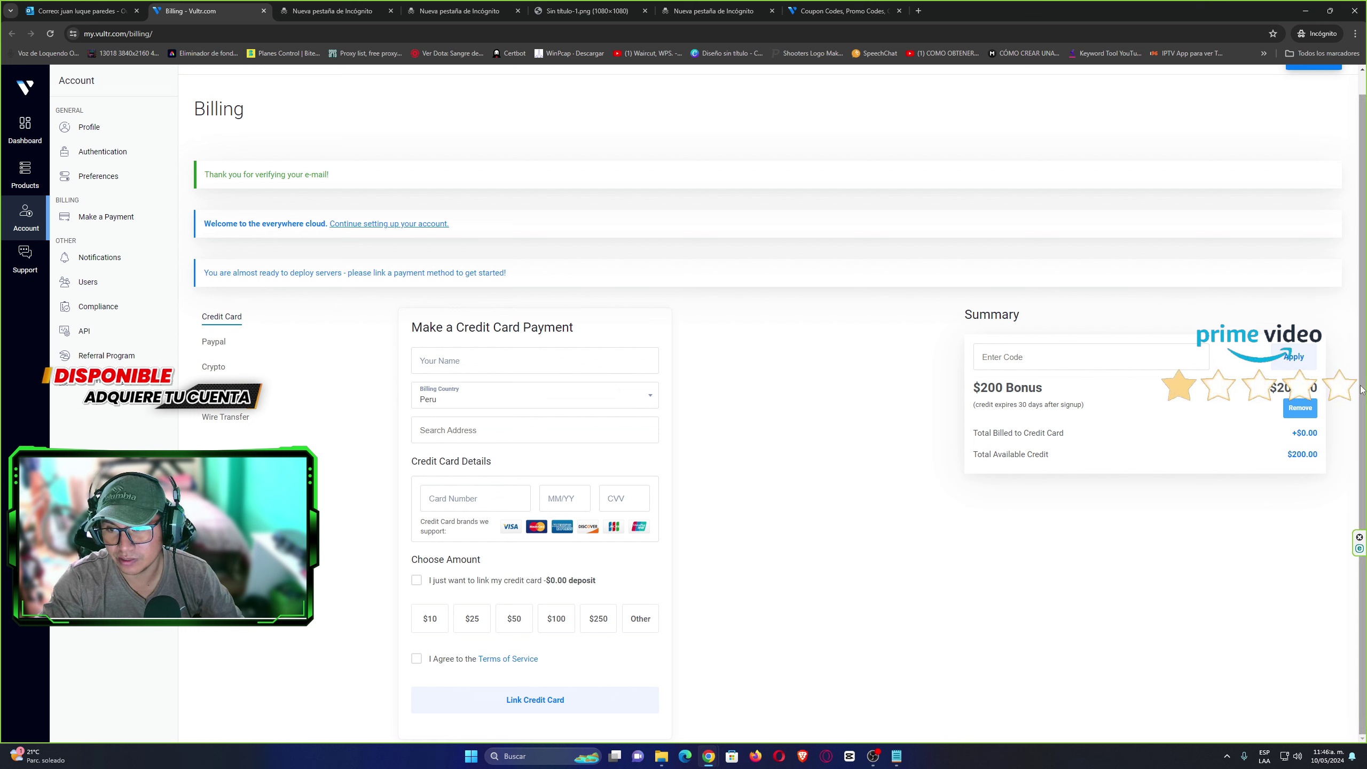
drag(980, 388, 1010, 386)
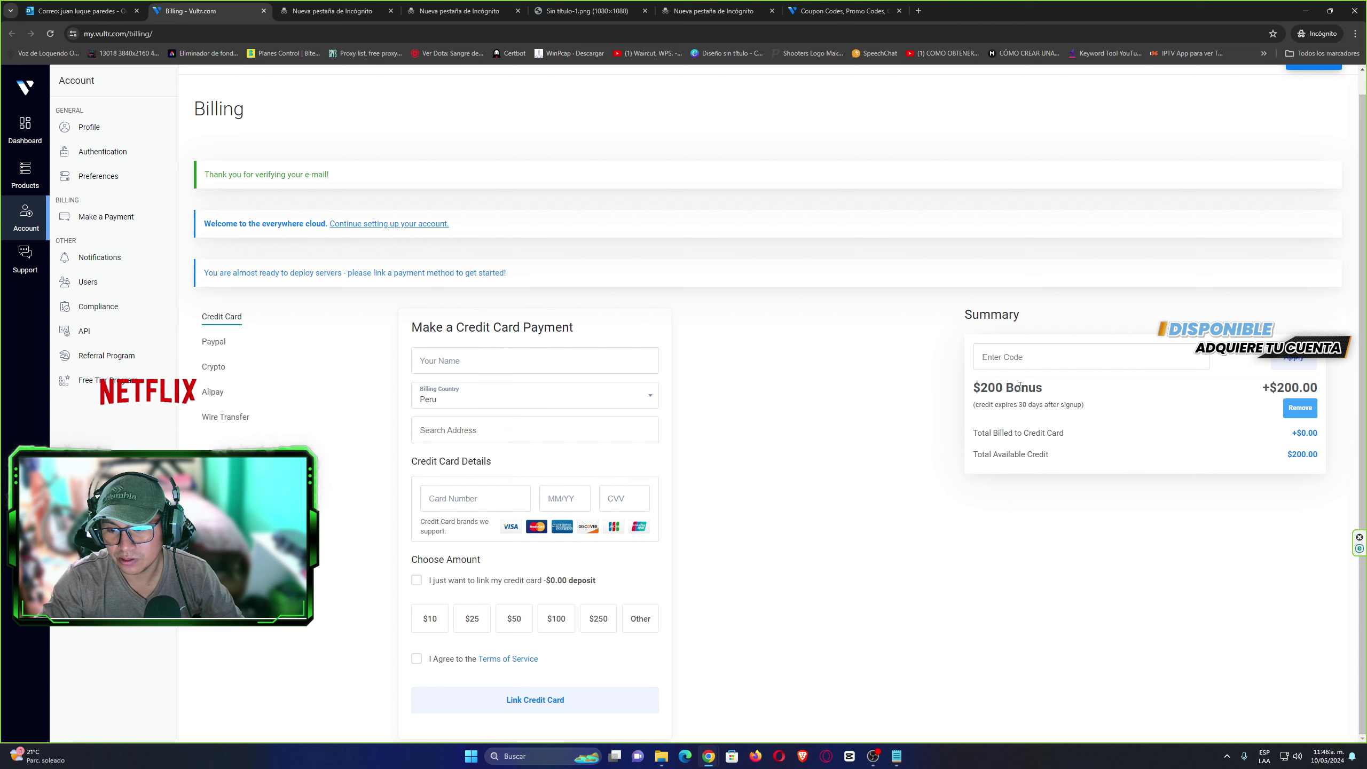
double_click(1030, 389)
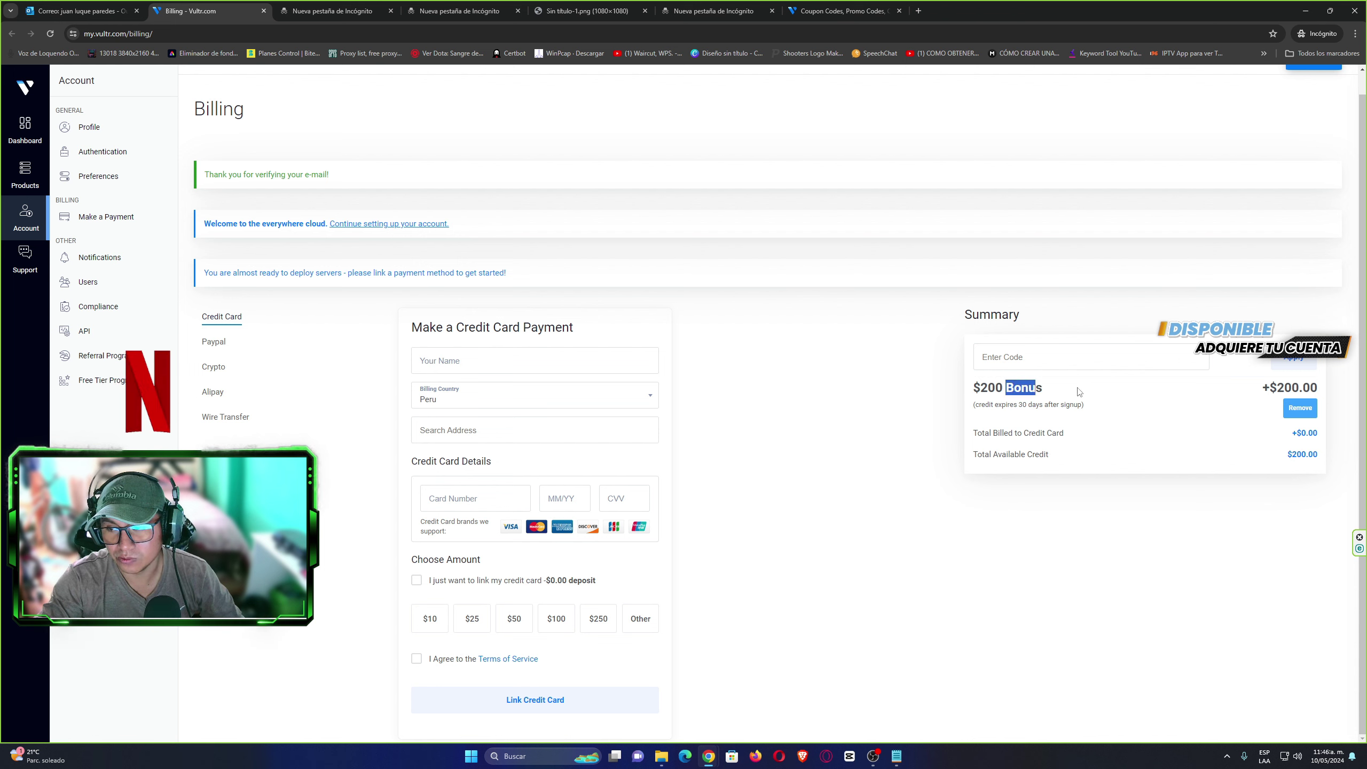
drag(1259, 388, 1319, 389)
click(1325, 390)
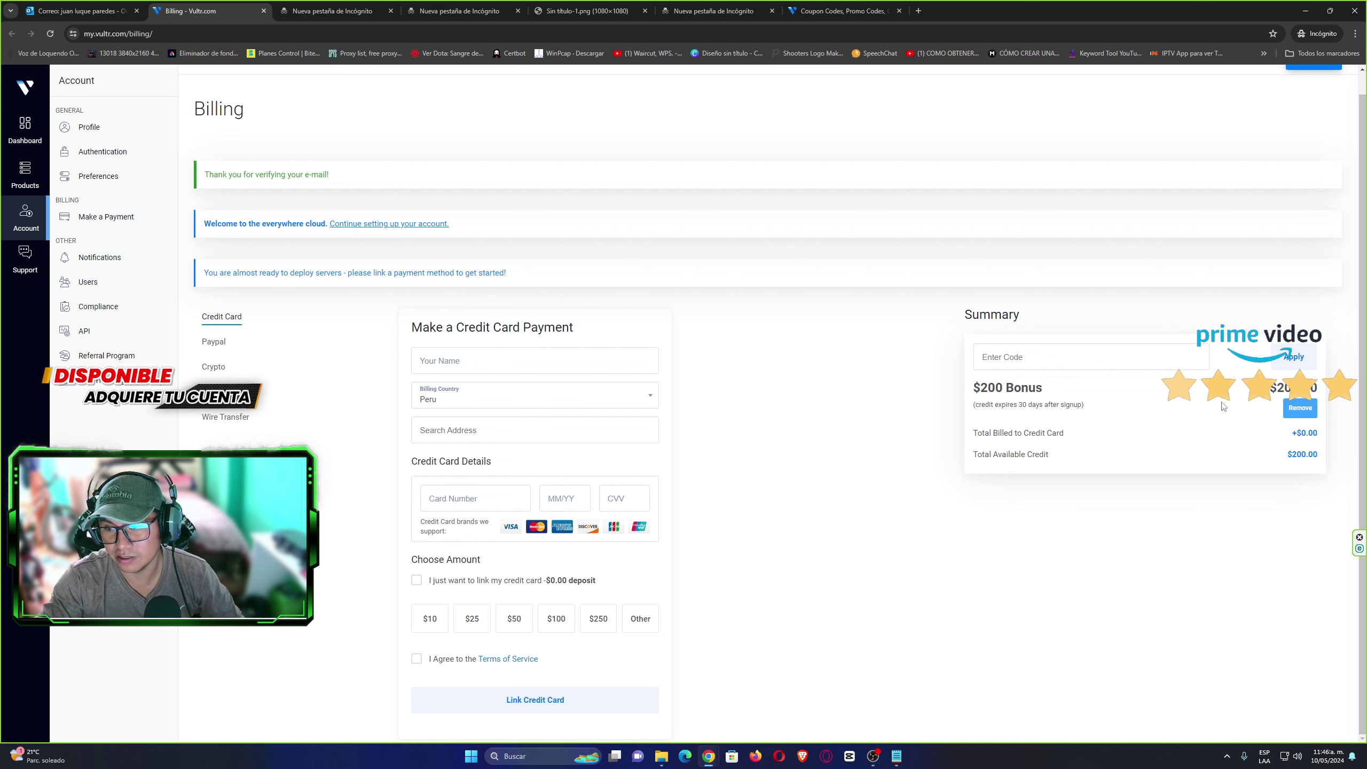
drag(986, 406, 1093, 414)
click(1340, 413)
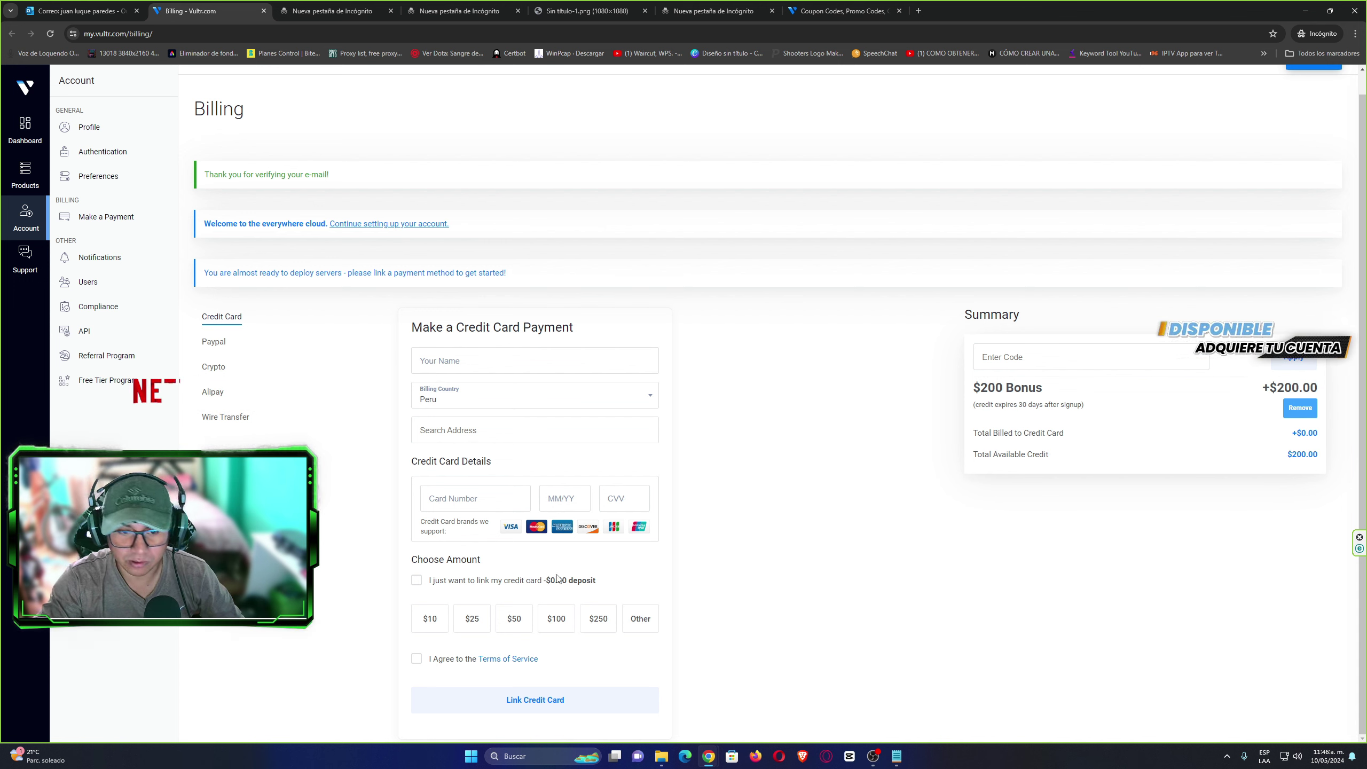
Choose a custom credit card deposit amount of 5 on the payment form.
click(415, 368)
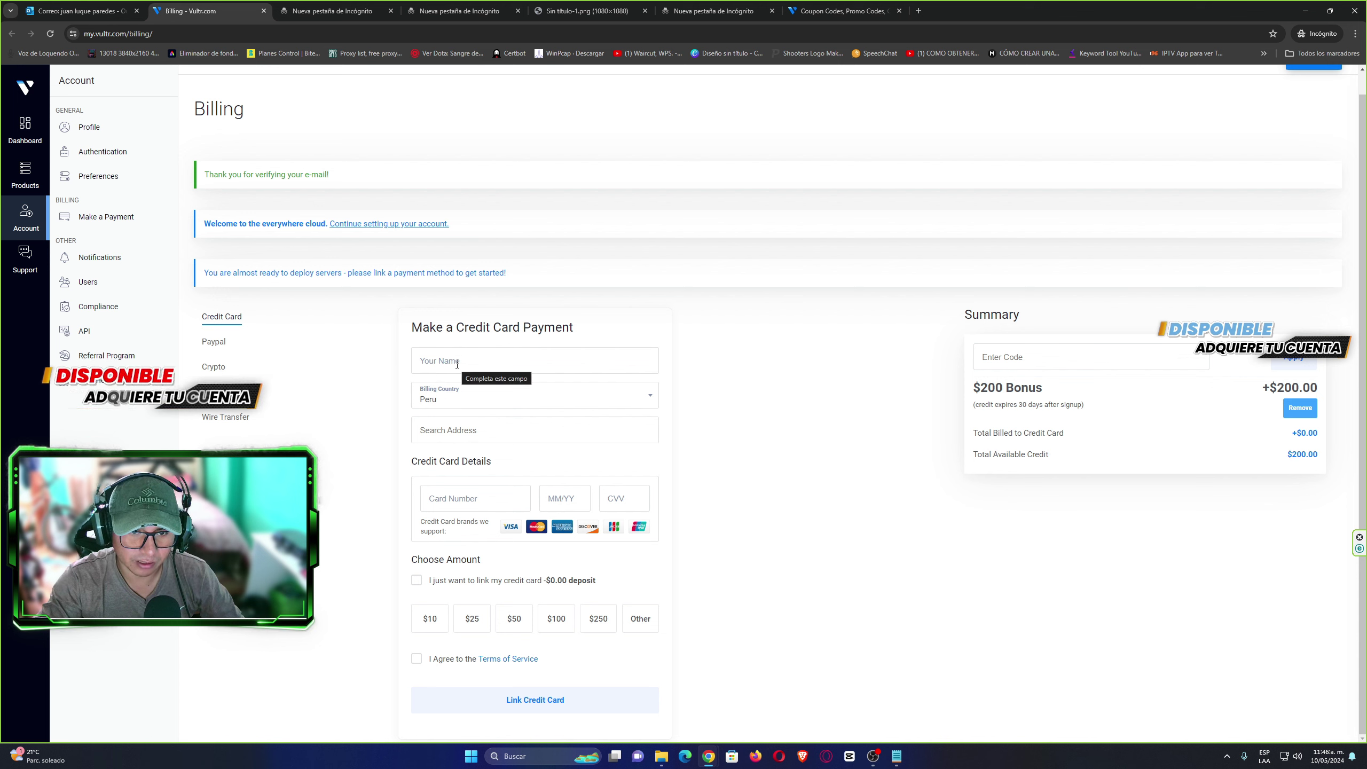
click(404, 377)
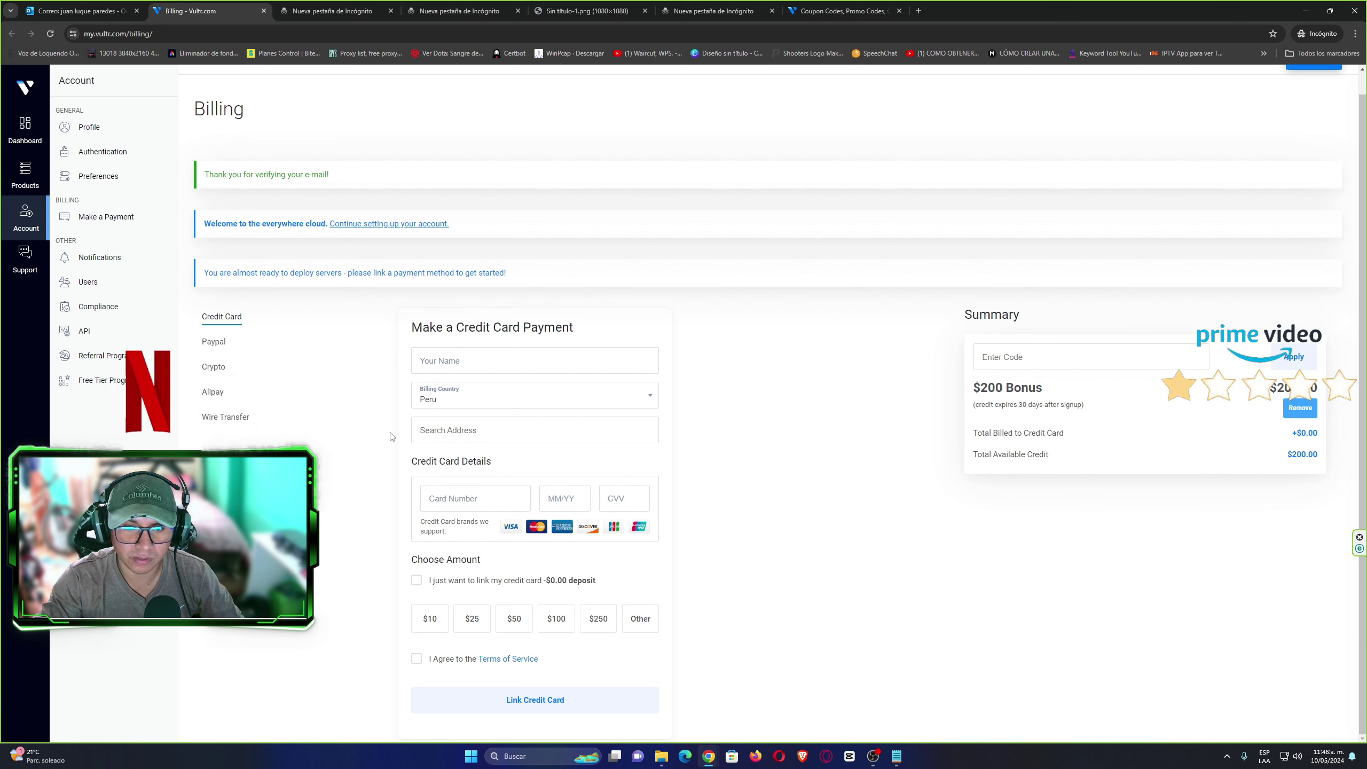
click(417, 582)
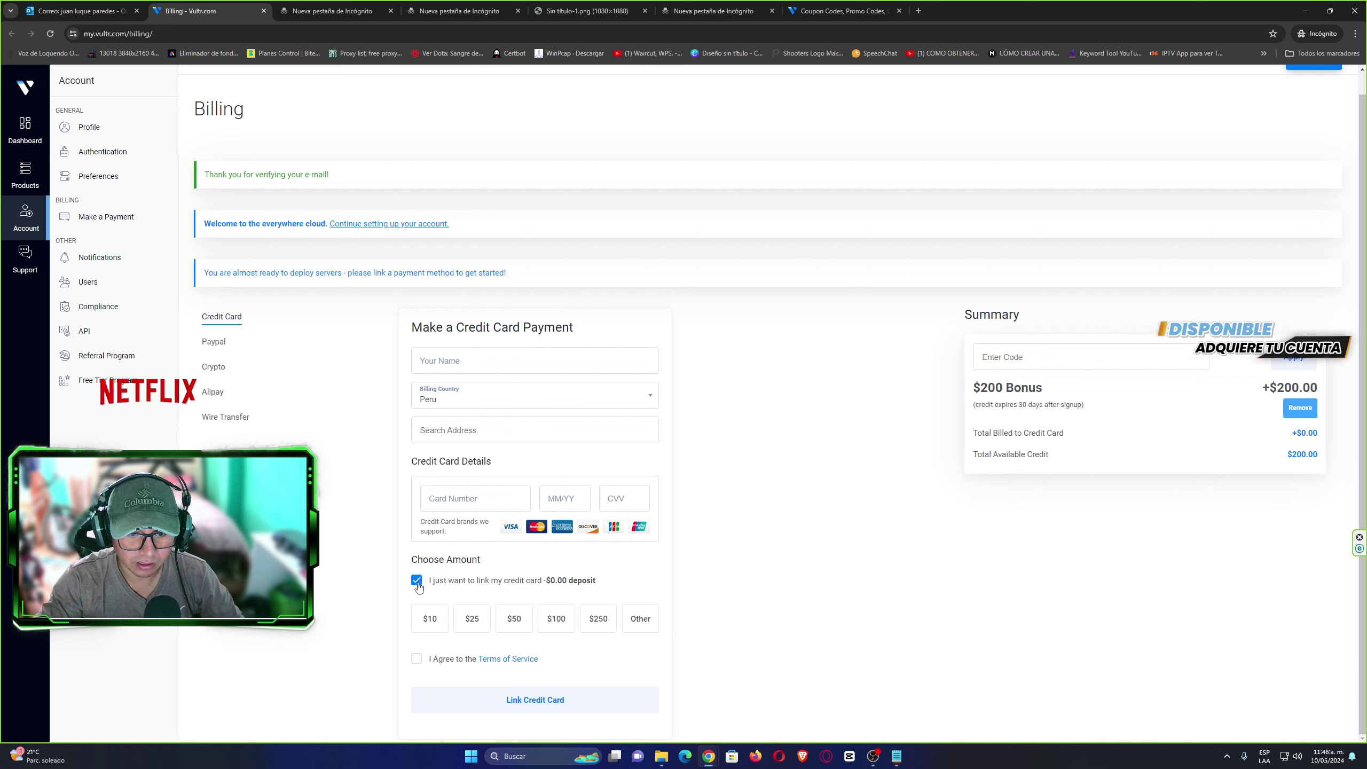
click(640, 618)
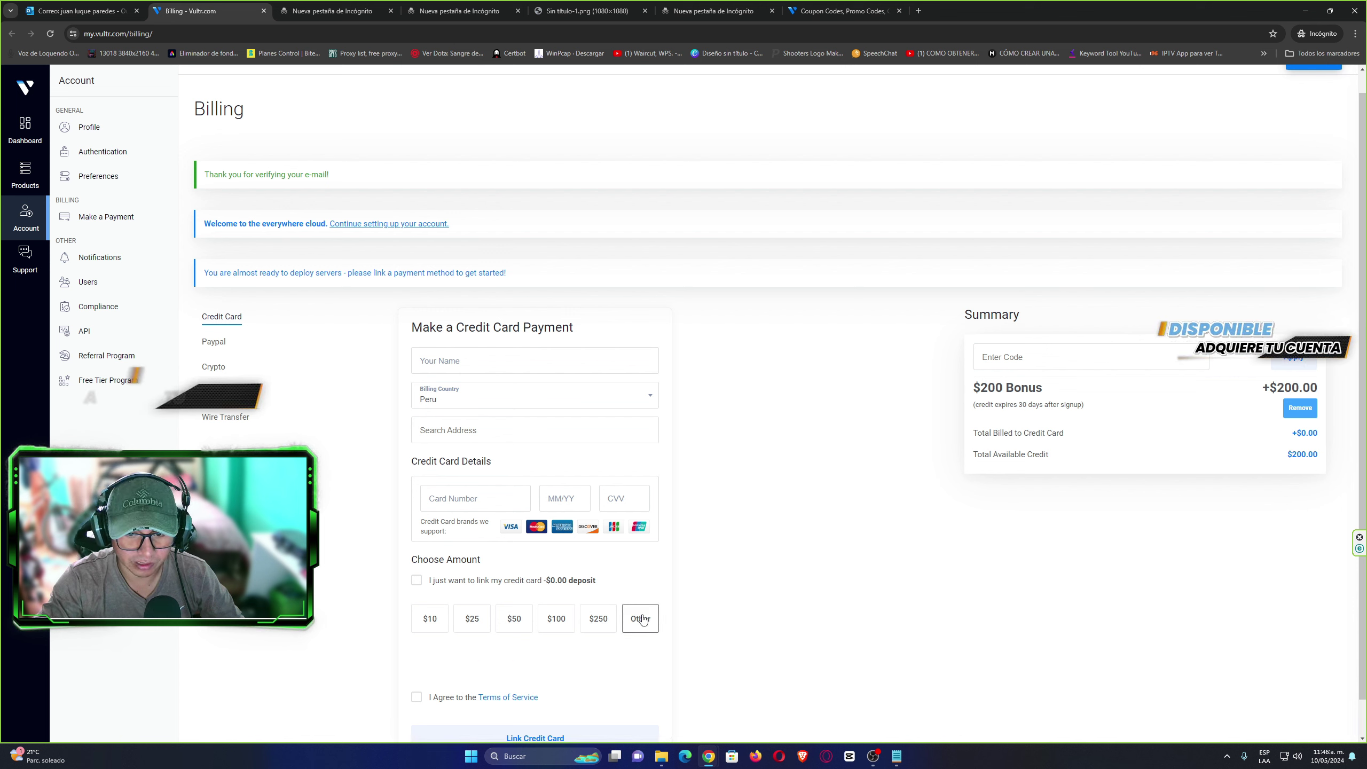
text(5)
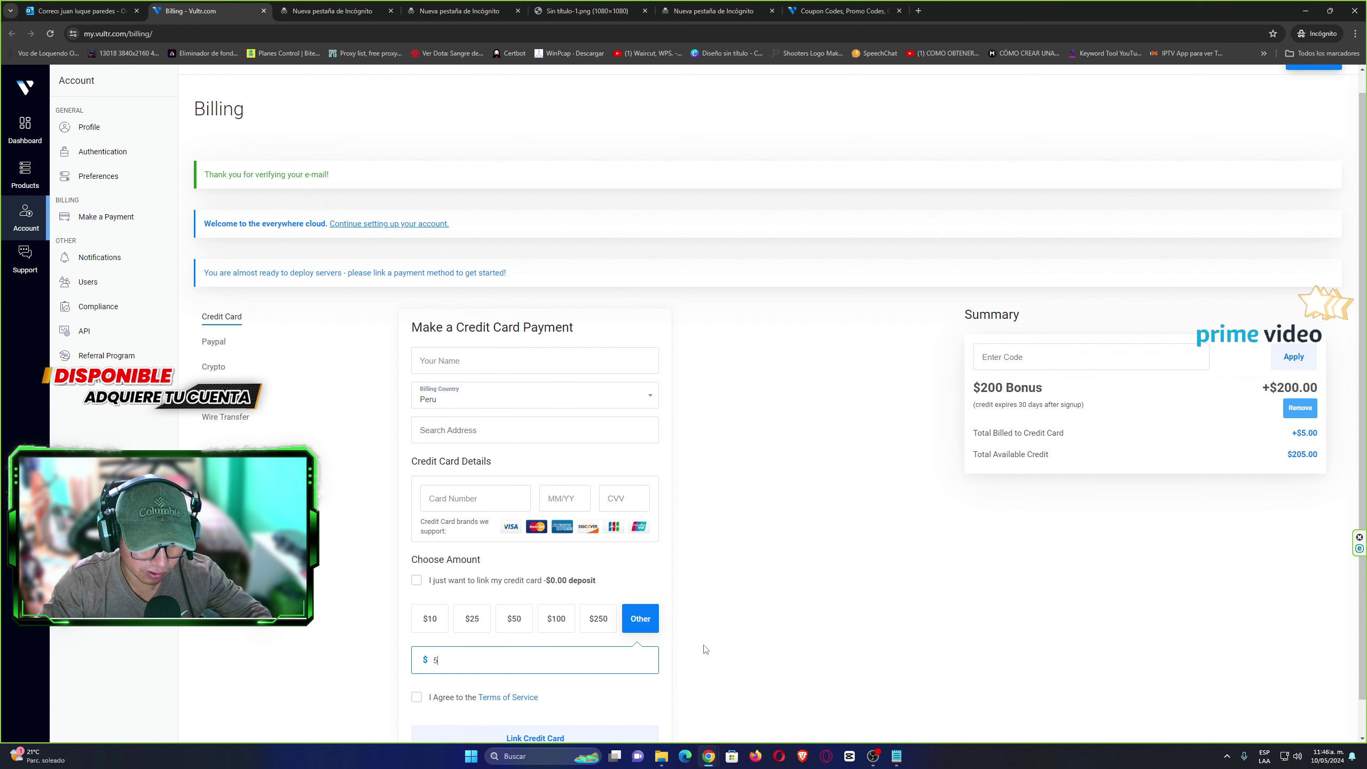
scroll(433, 665, down, 1)
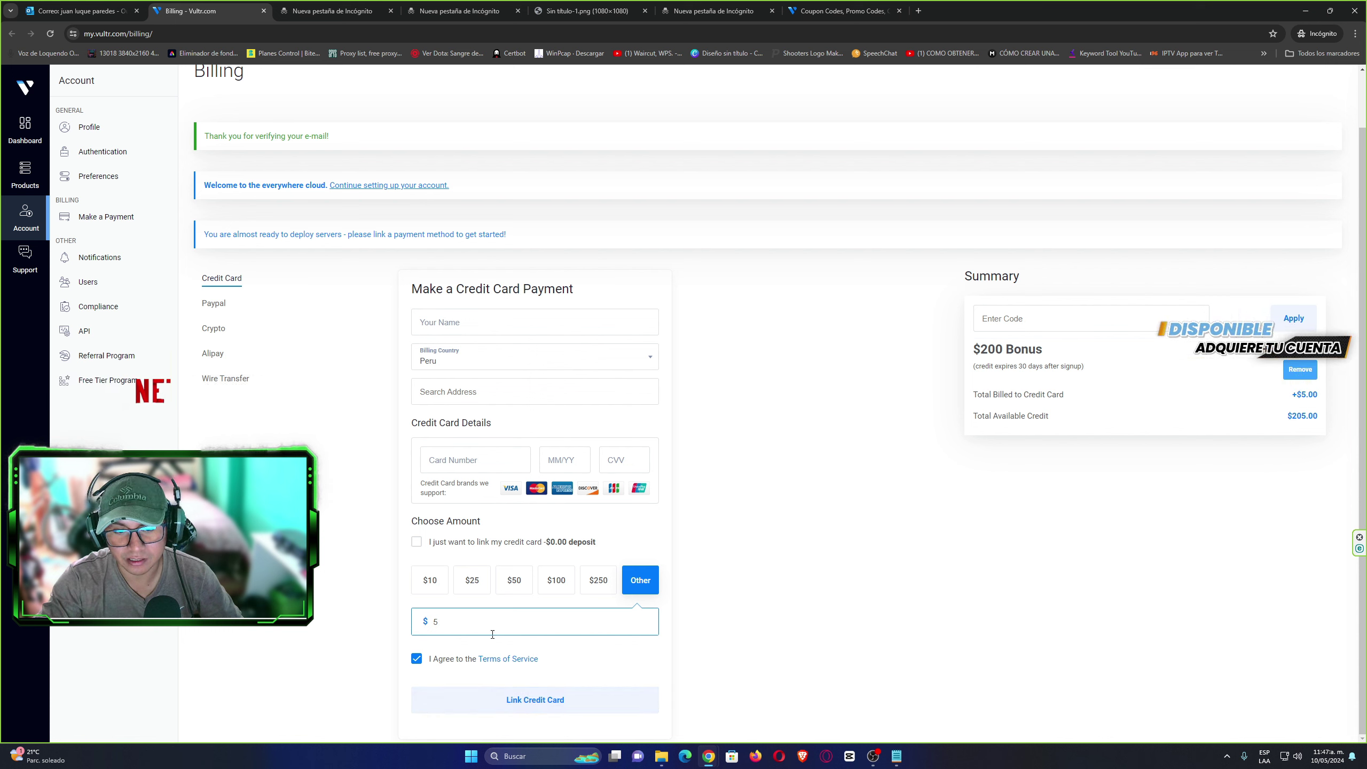
Review the summary totals, now showing $205.00 total available credit.
drag(972, 391, 1319, 419)
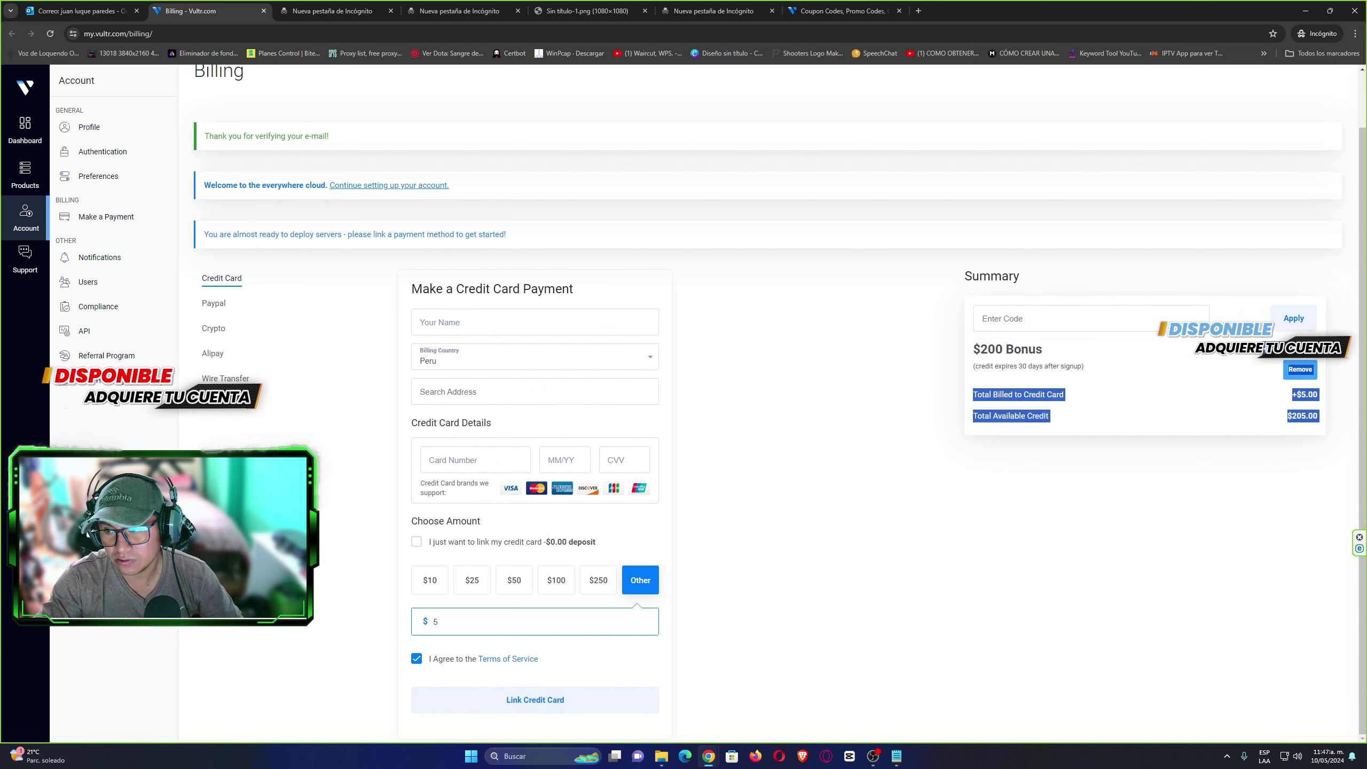
click(1319, 404)
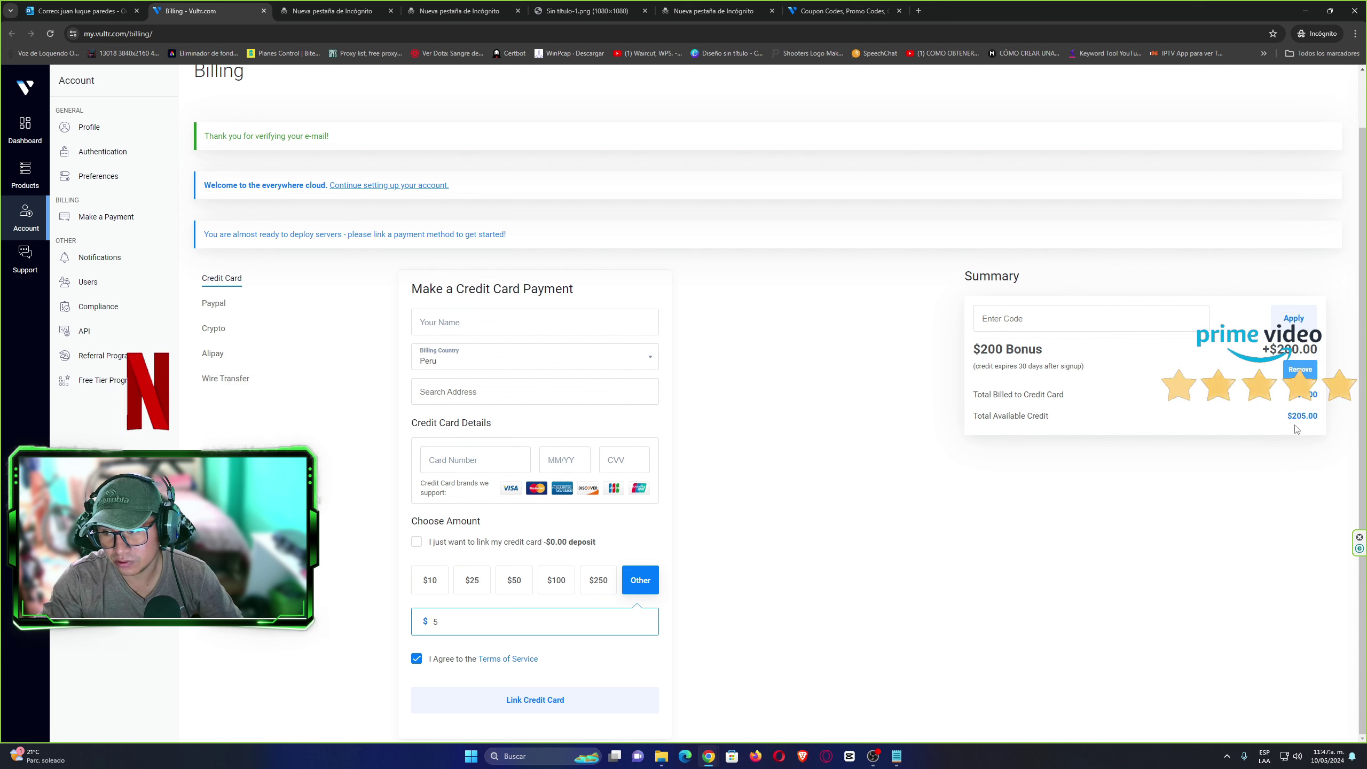
drag(1285, 415, 1340, 421)
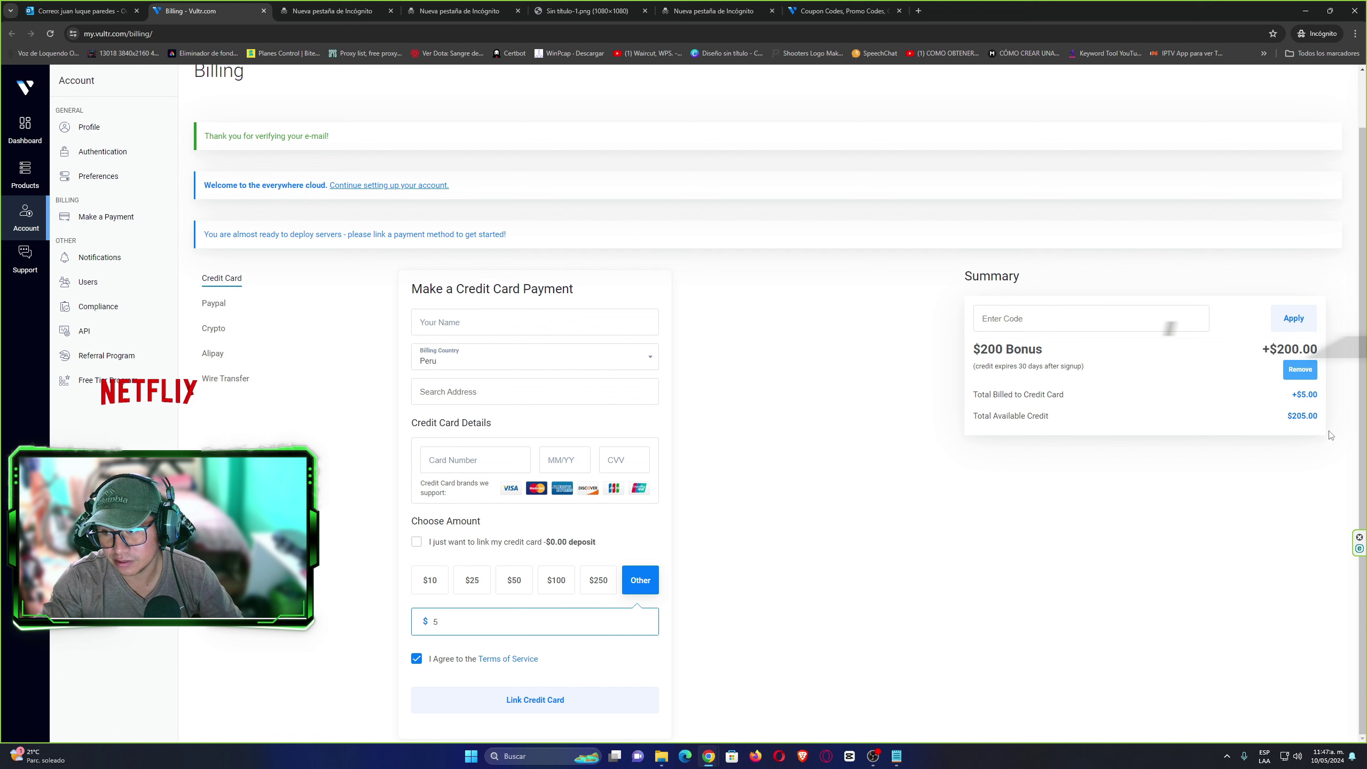
click(1180, 472)
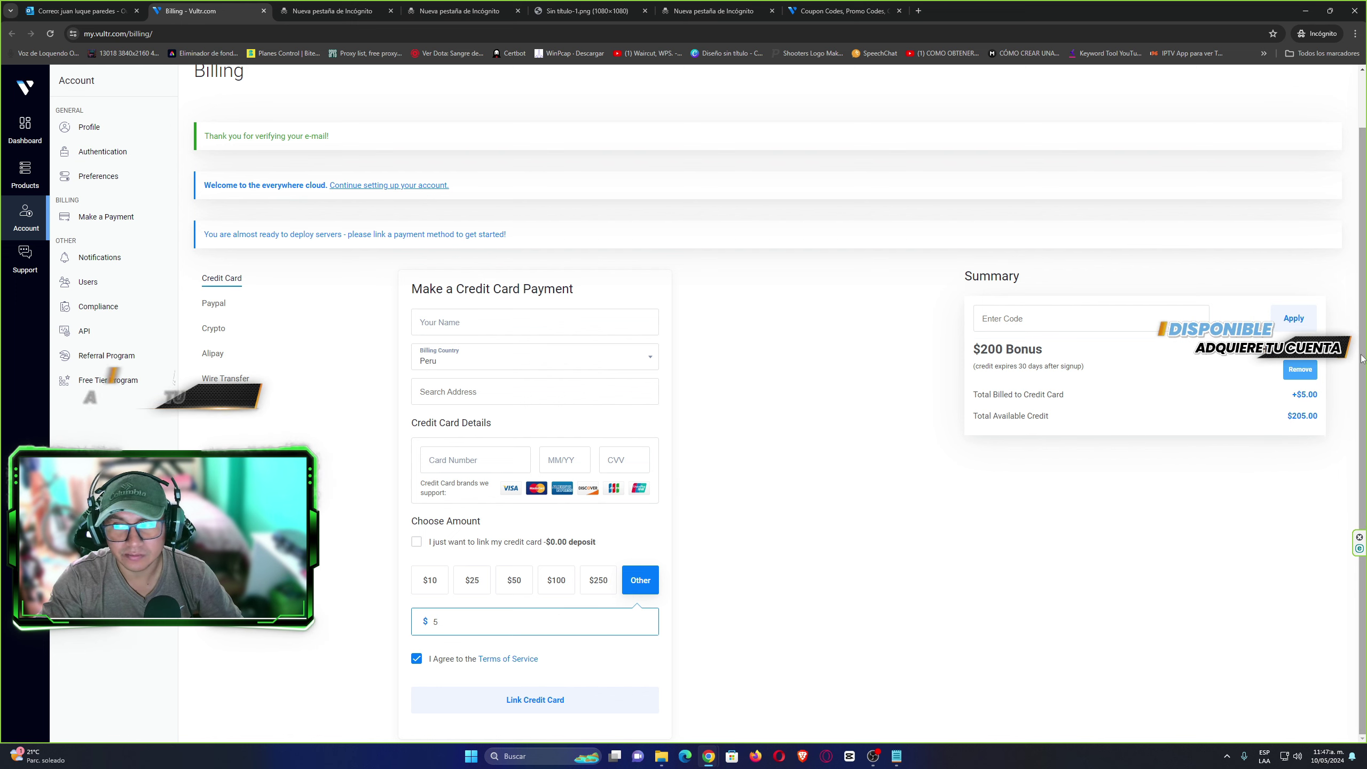
scroll(1238, 442, up, 2)
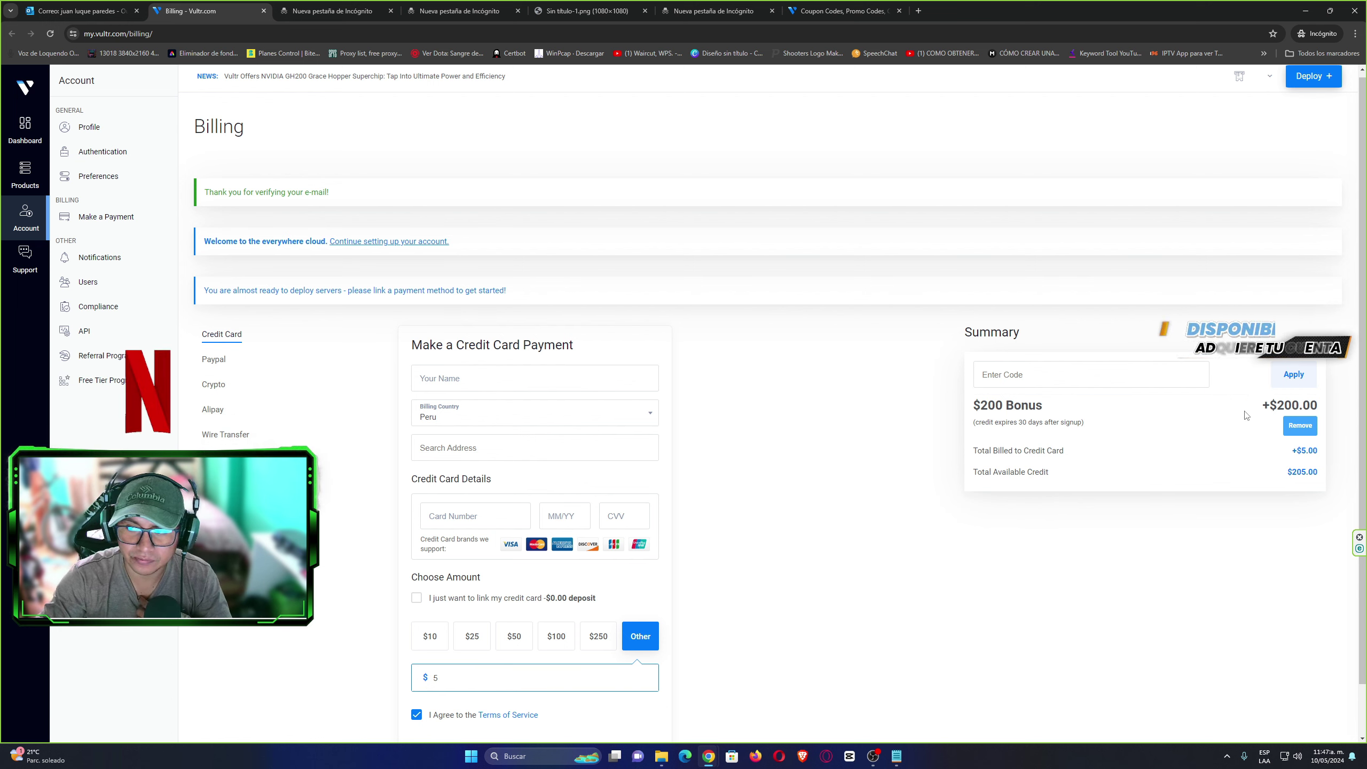
Select the Paypal payment method tab on the Billing page.
click(1309, 403)
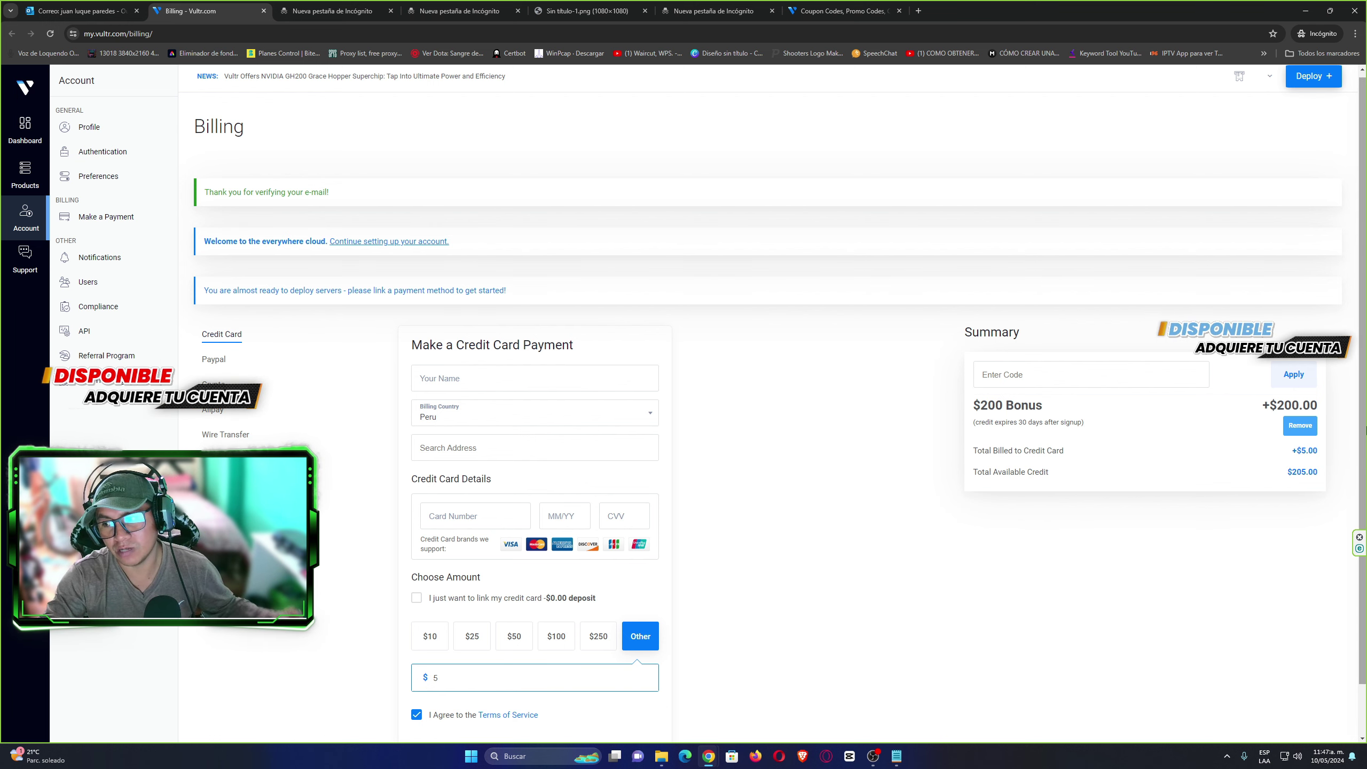
scroll(1365, 429, down, 1)
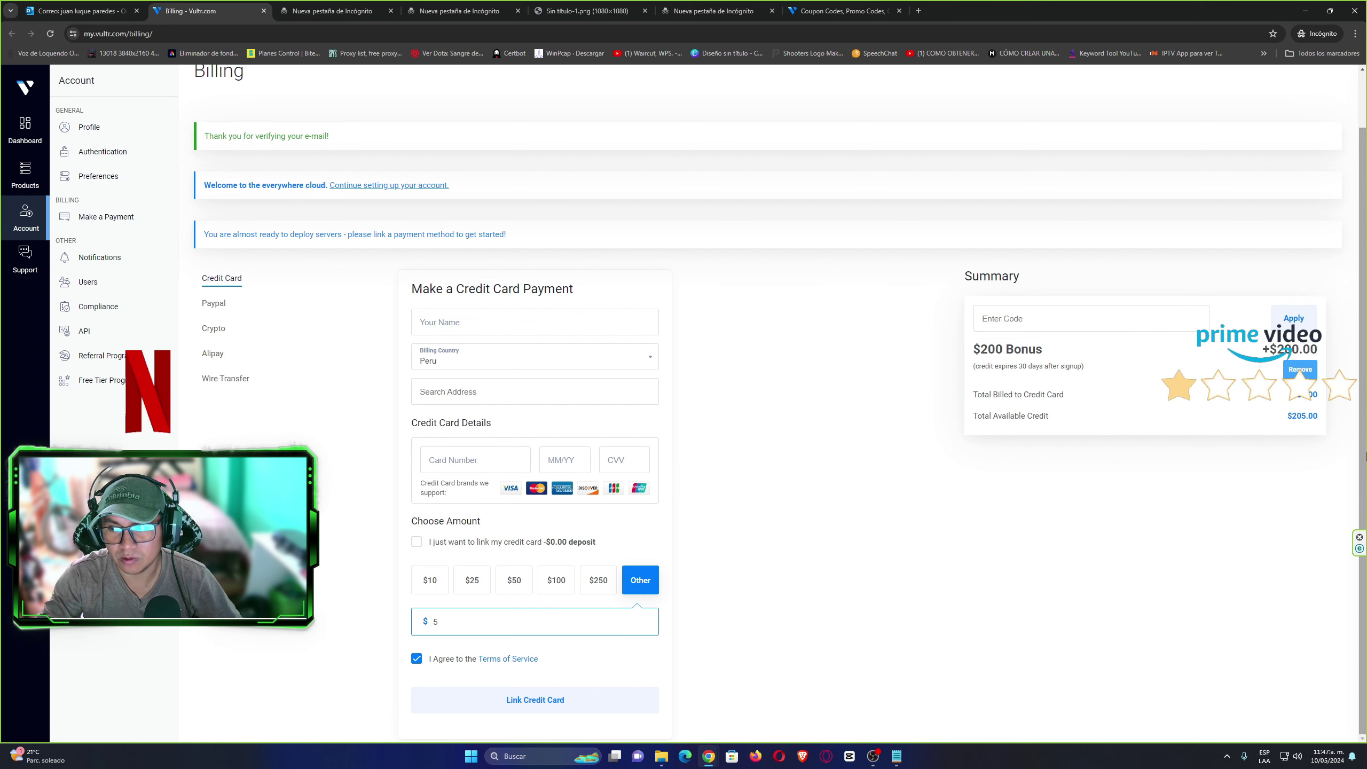
scroll(1366, 380, up, 1)
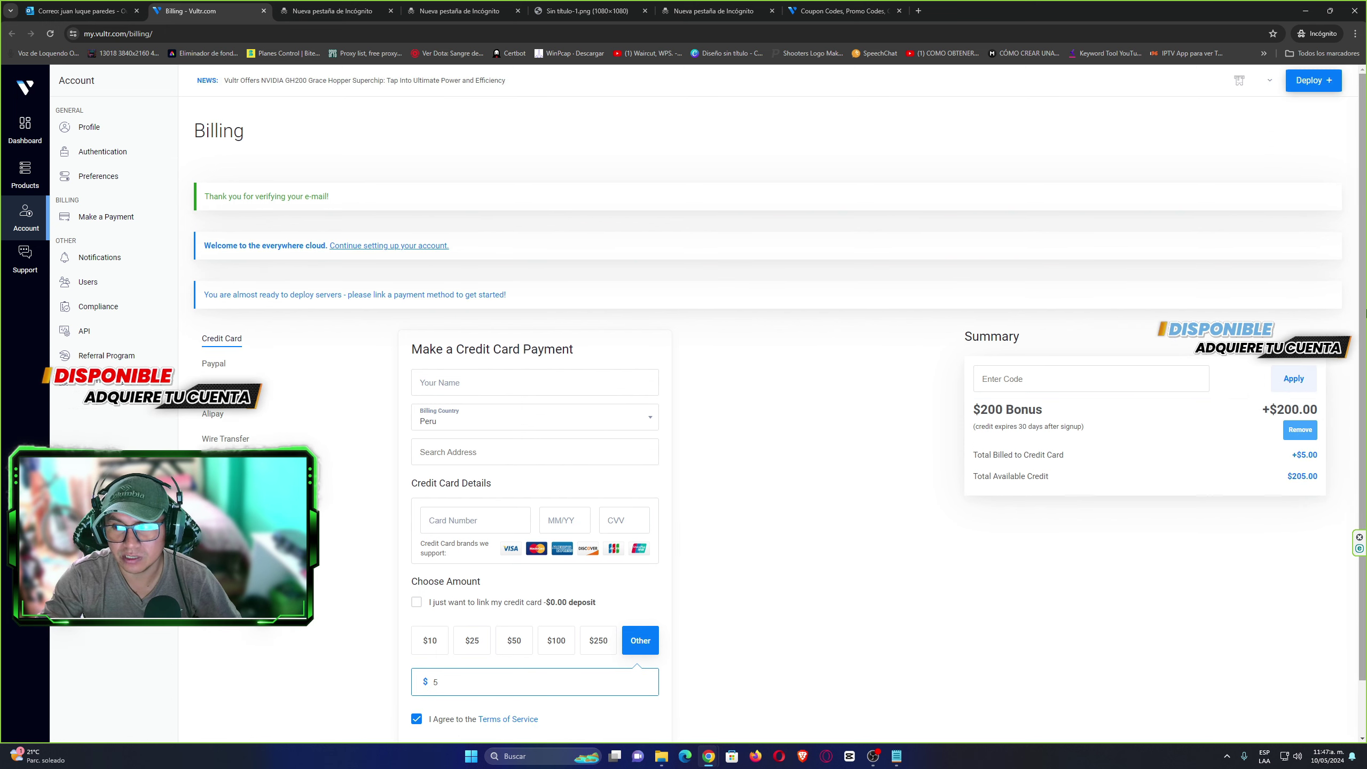
scroll(1358, 422, down, 1)
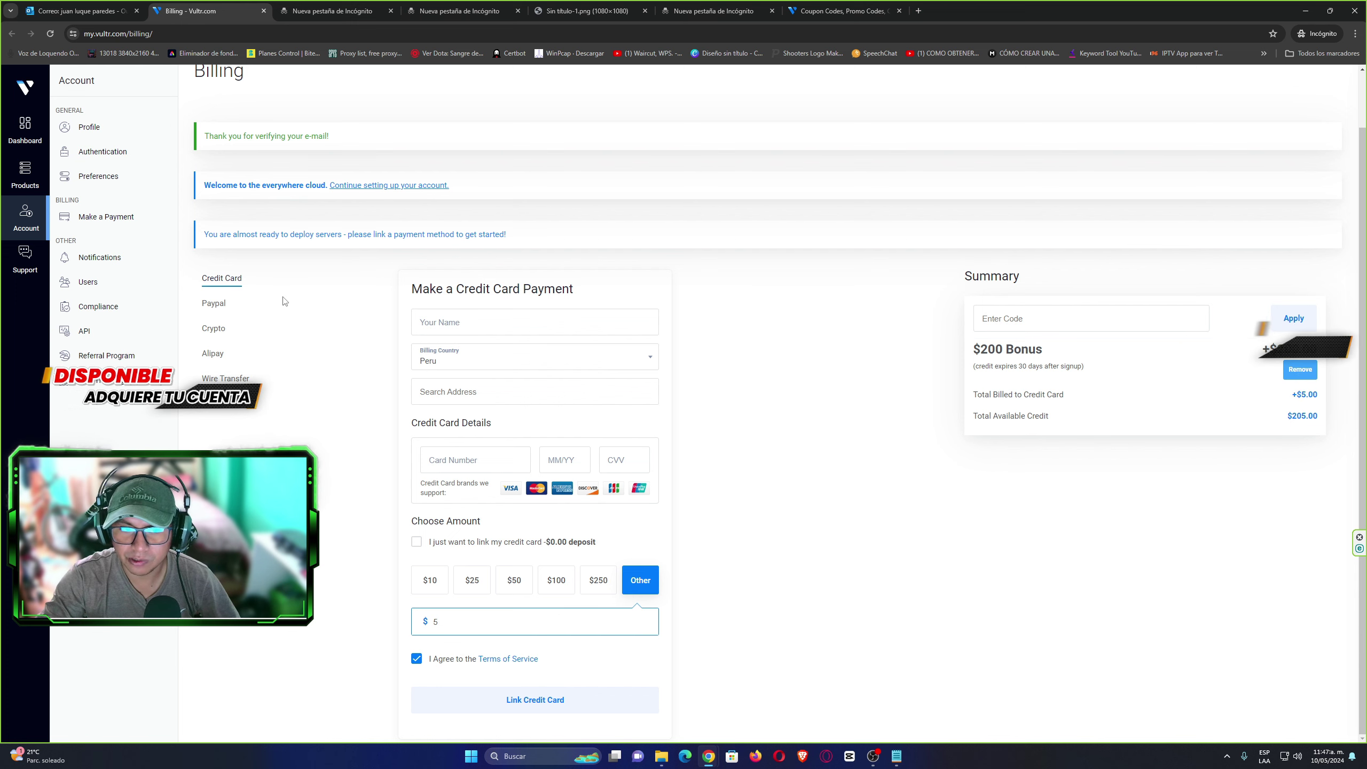
click(213, 306)
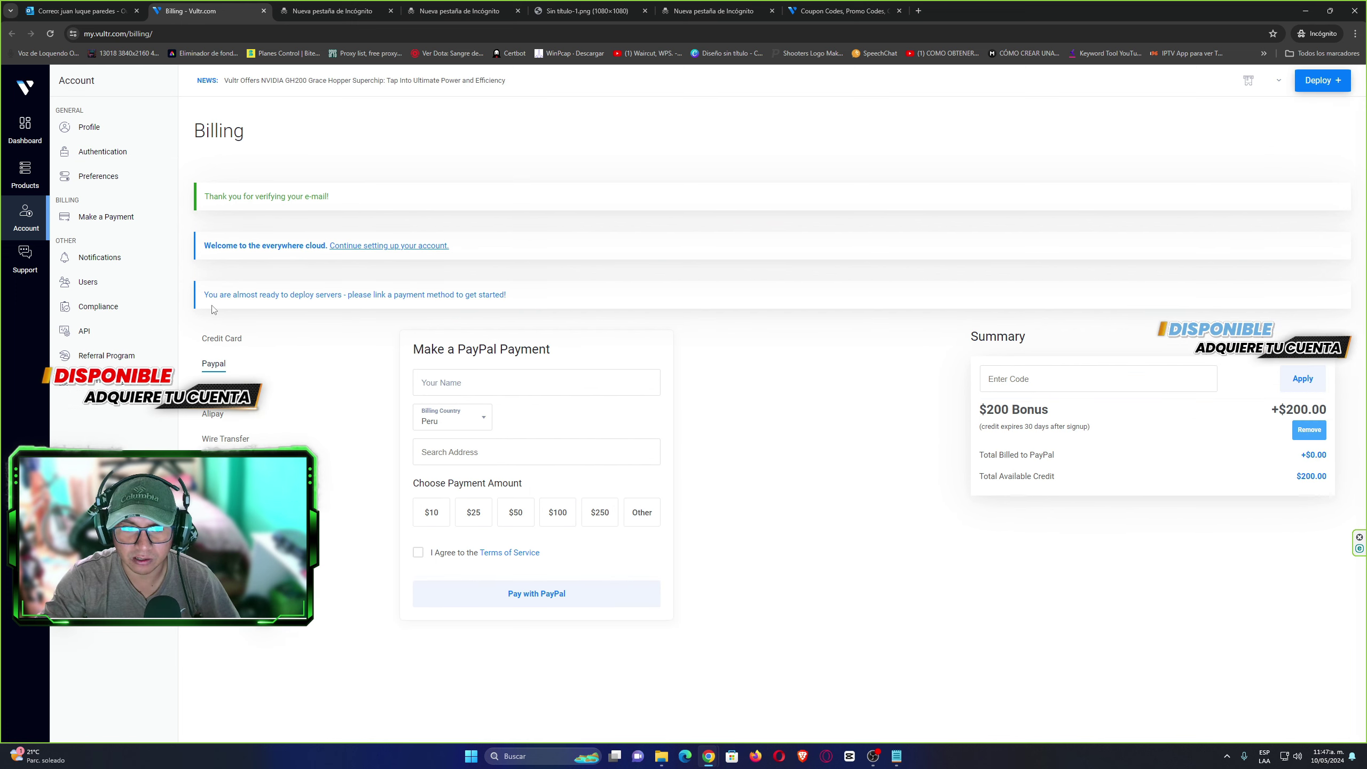
Keep Peru as the PayPal billing country and leave the billing address empty.
click(422, 383)
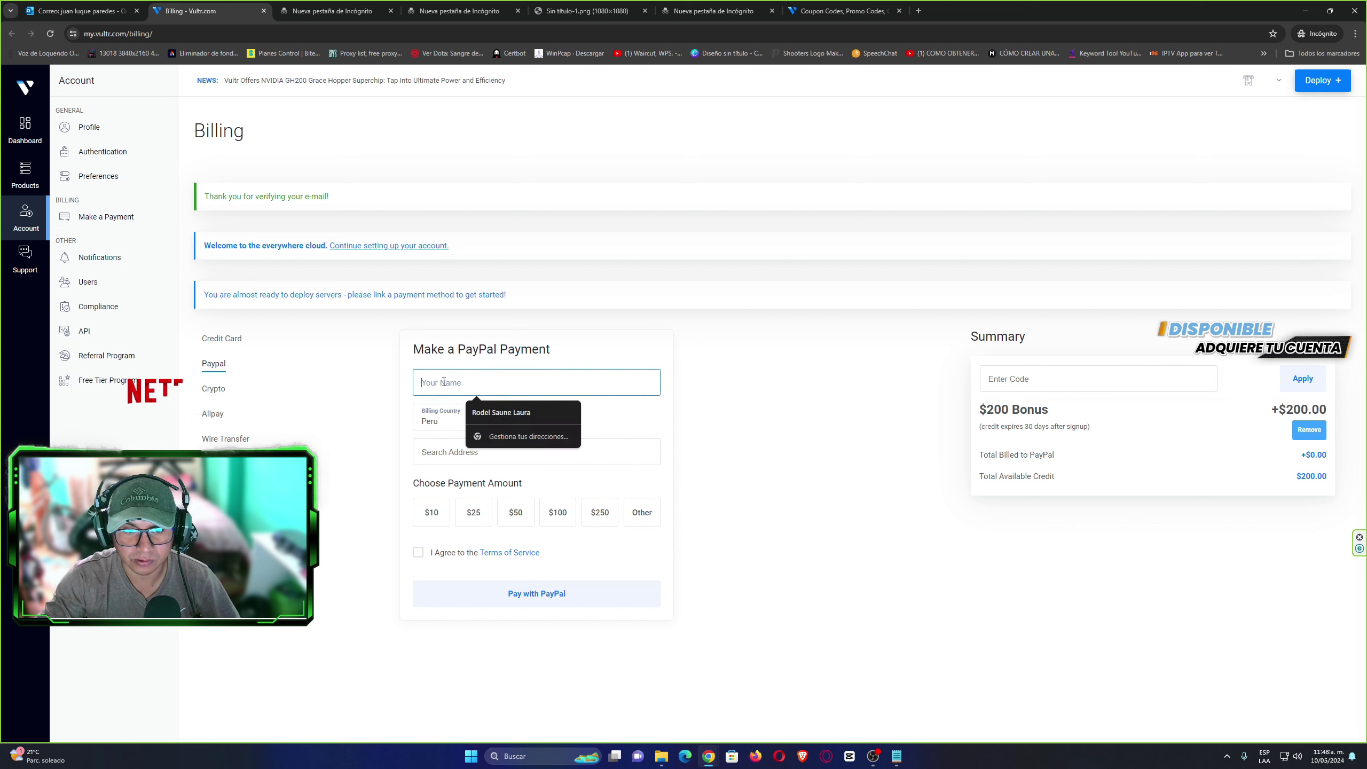
click(436, 421)
click(437, 423)
click(437, 426)
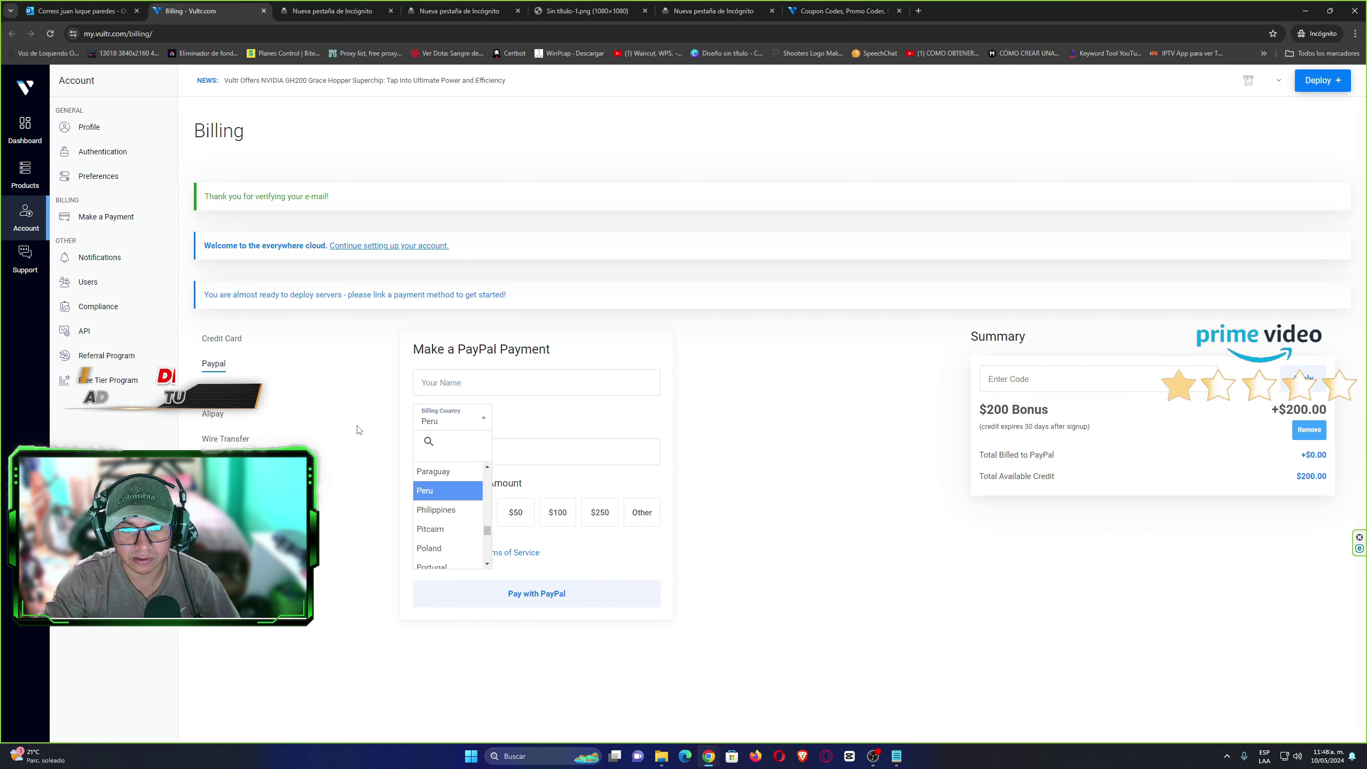
click(435, 425)
click(432, 426)
click(427, 426)
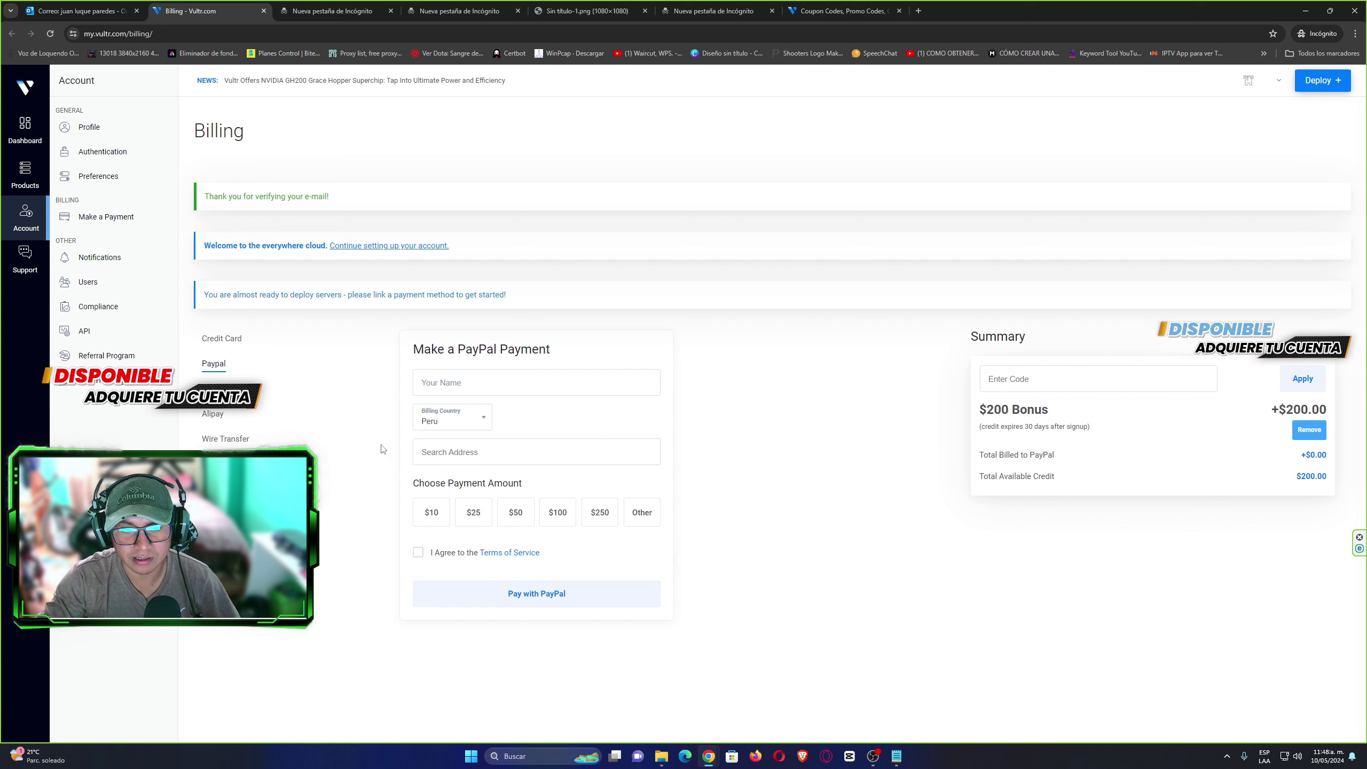
click(434, 447)
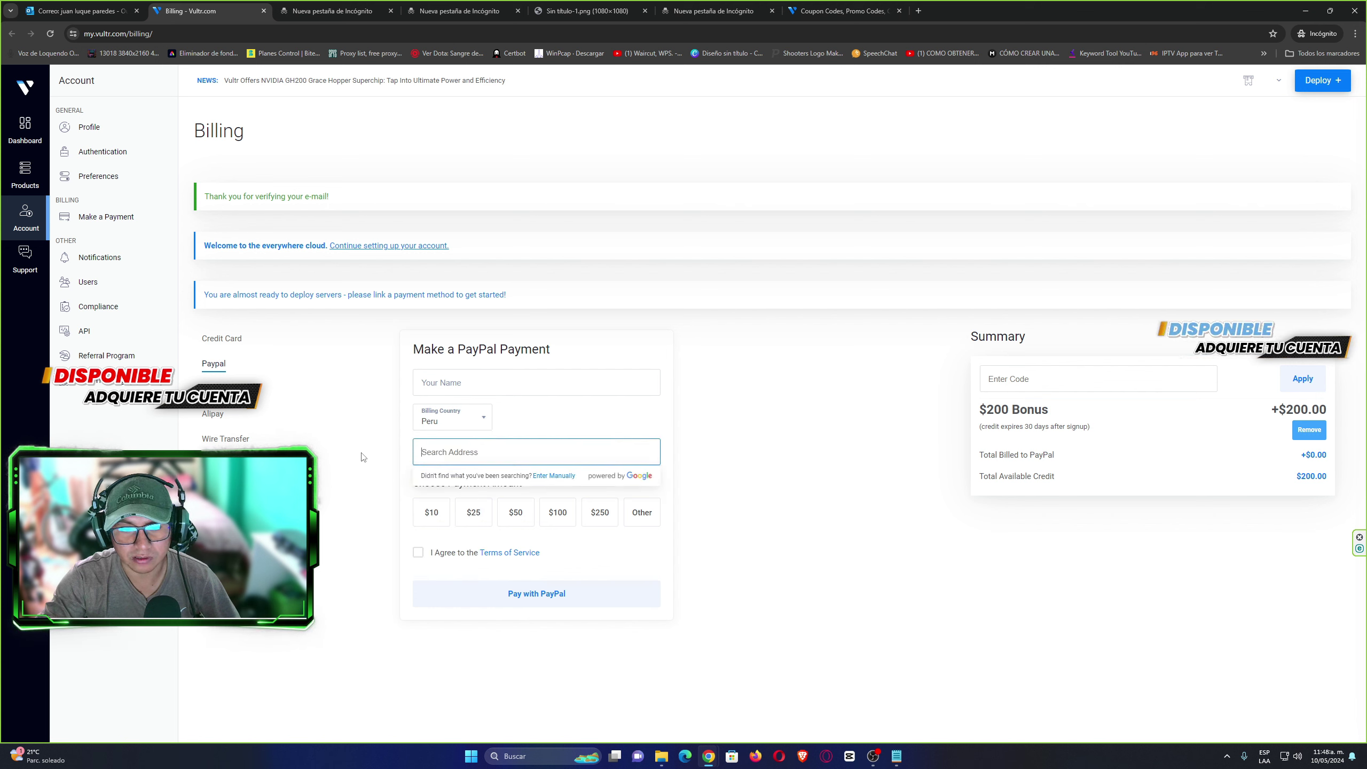
click(396, 464)
click(426, 452)
click(367, 464)
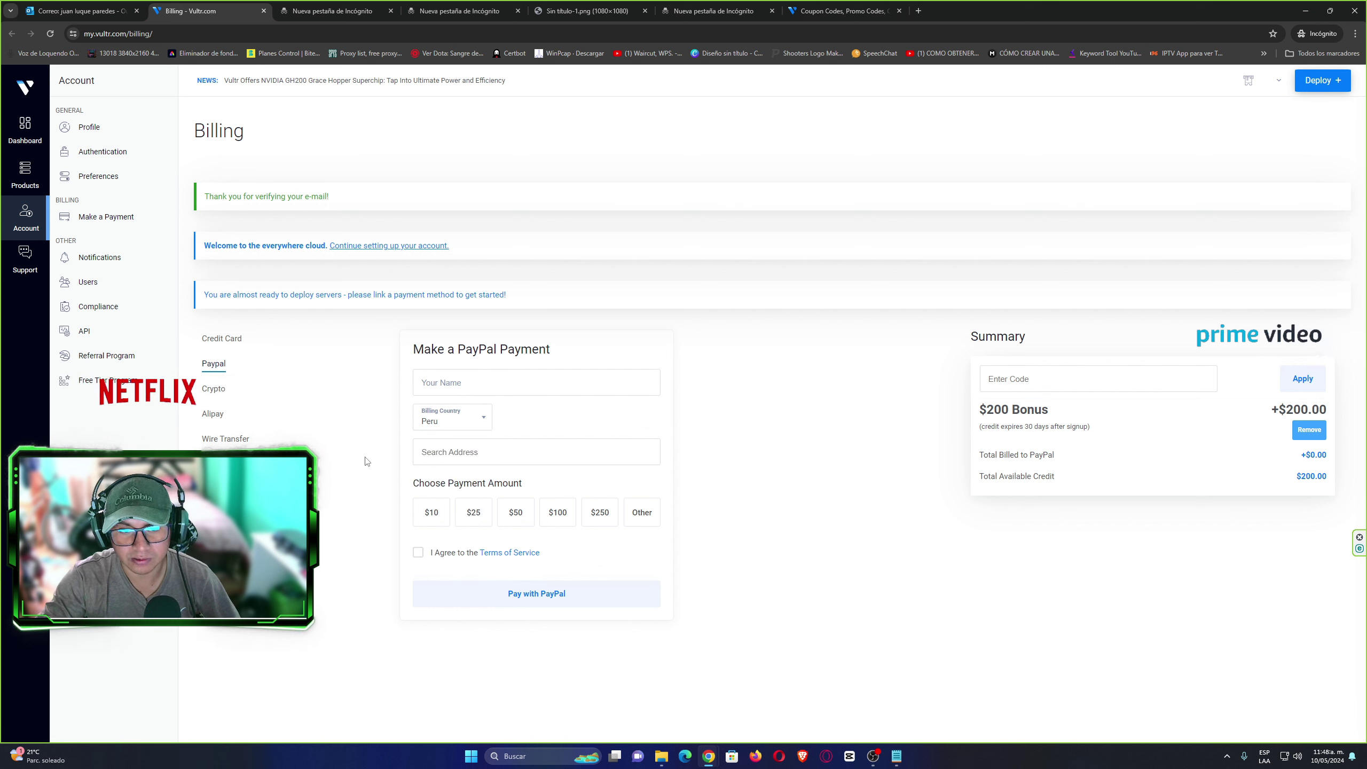
click(425, 453)
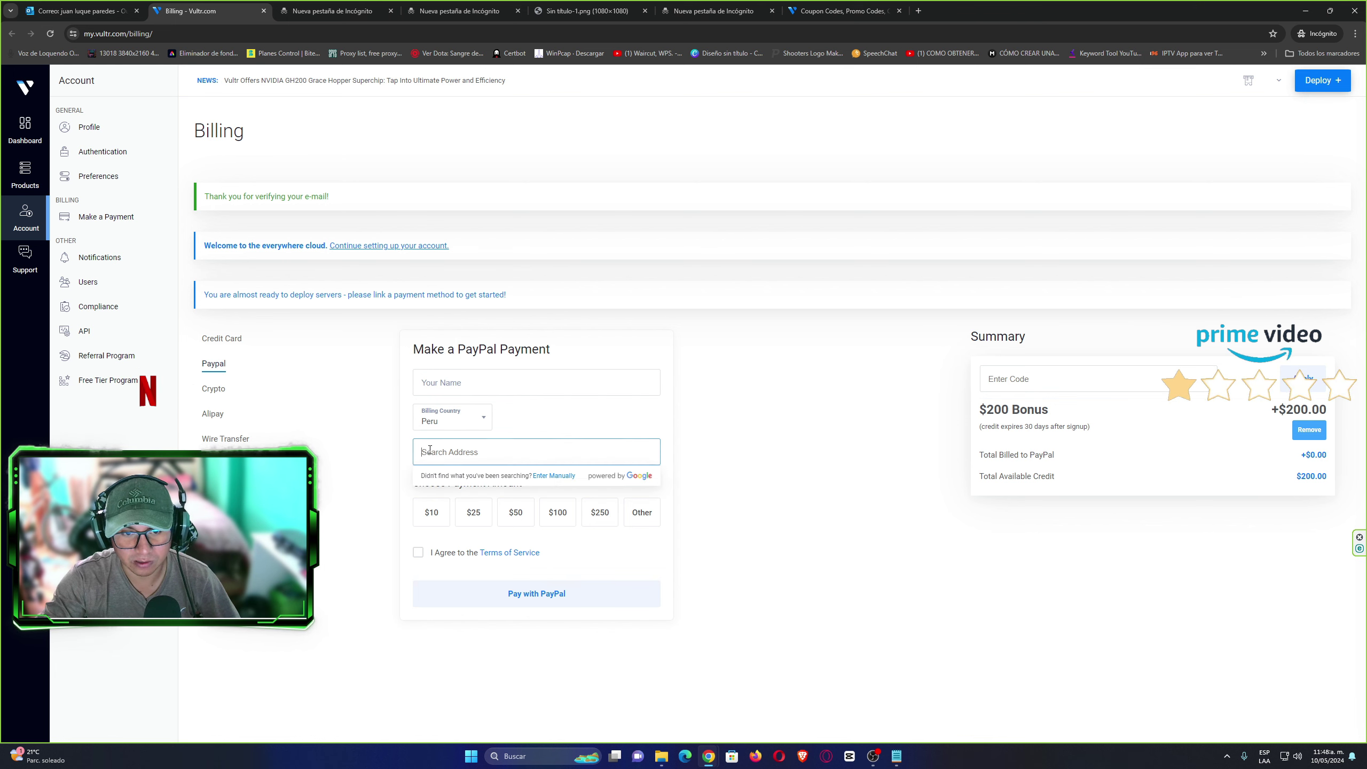
click(363, 473)
Enter a custom PayPal amount of 5, then return to the Credit Card form.
click(640, 520)
click(640, 520)
click(471, 561)
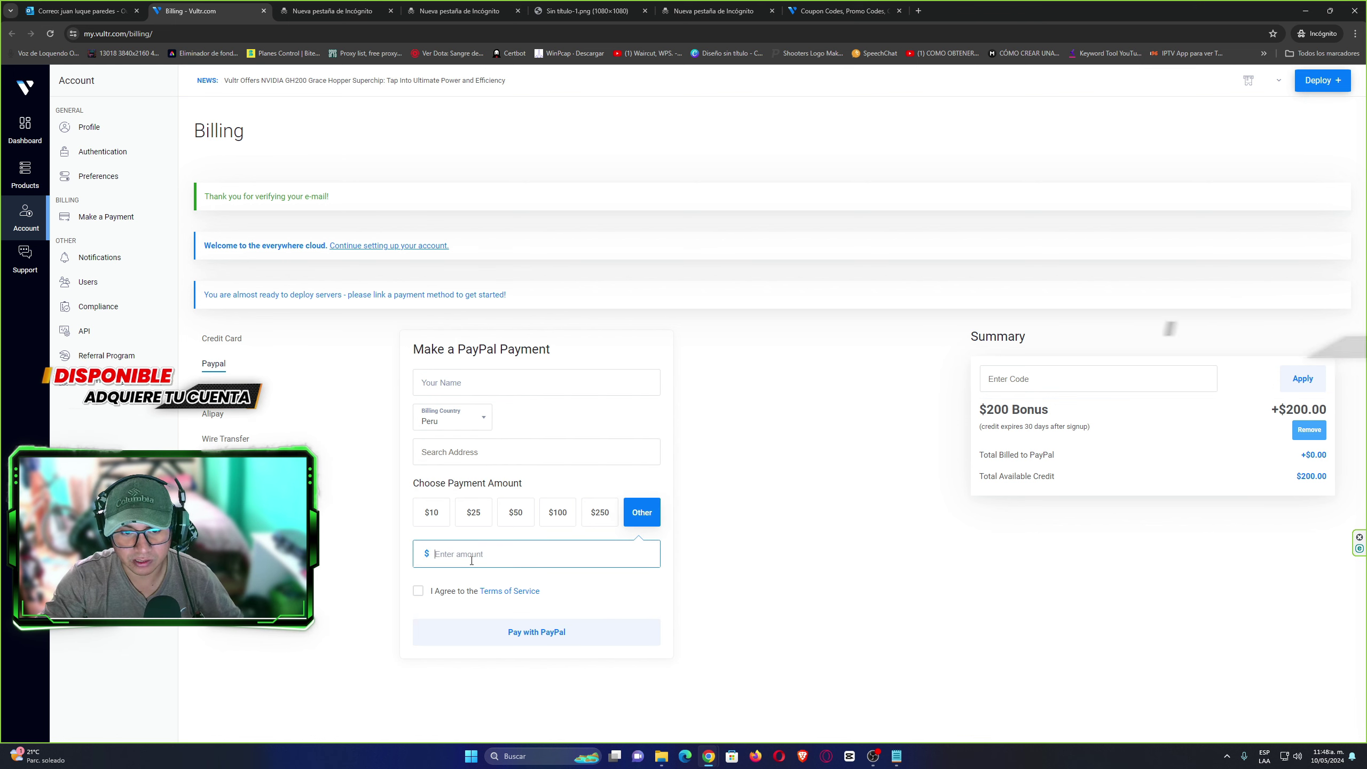
text(5)
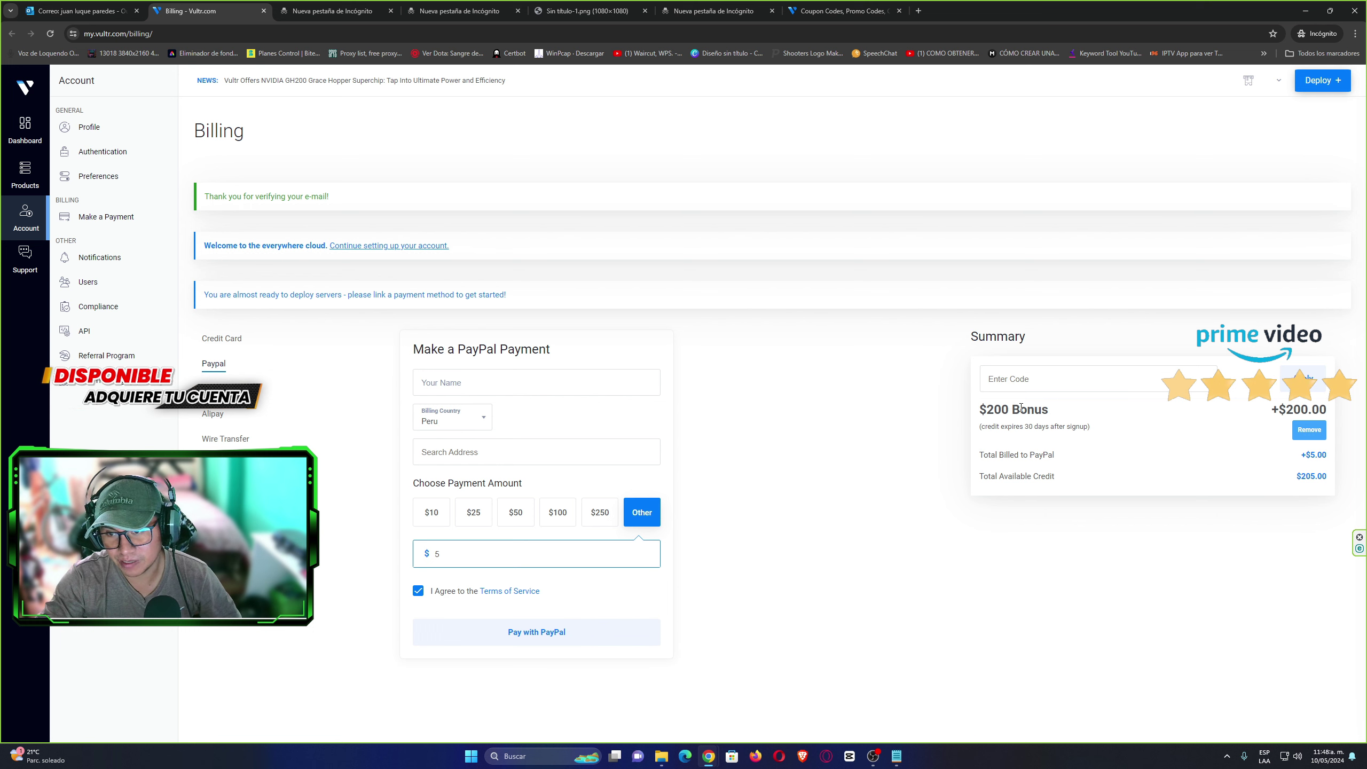
drag(1007, 406, 377, 409)
click(301, 407)
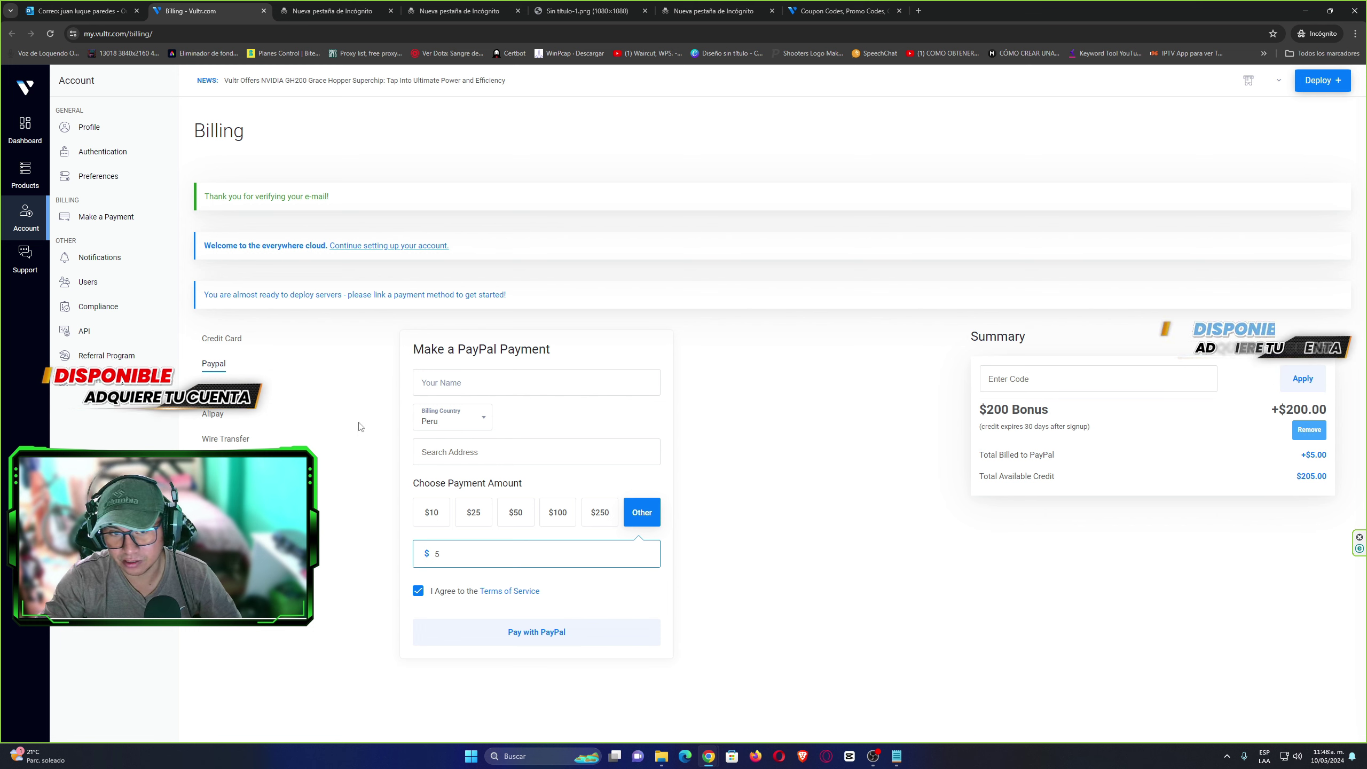
click(218, 344)
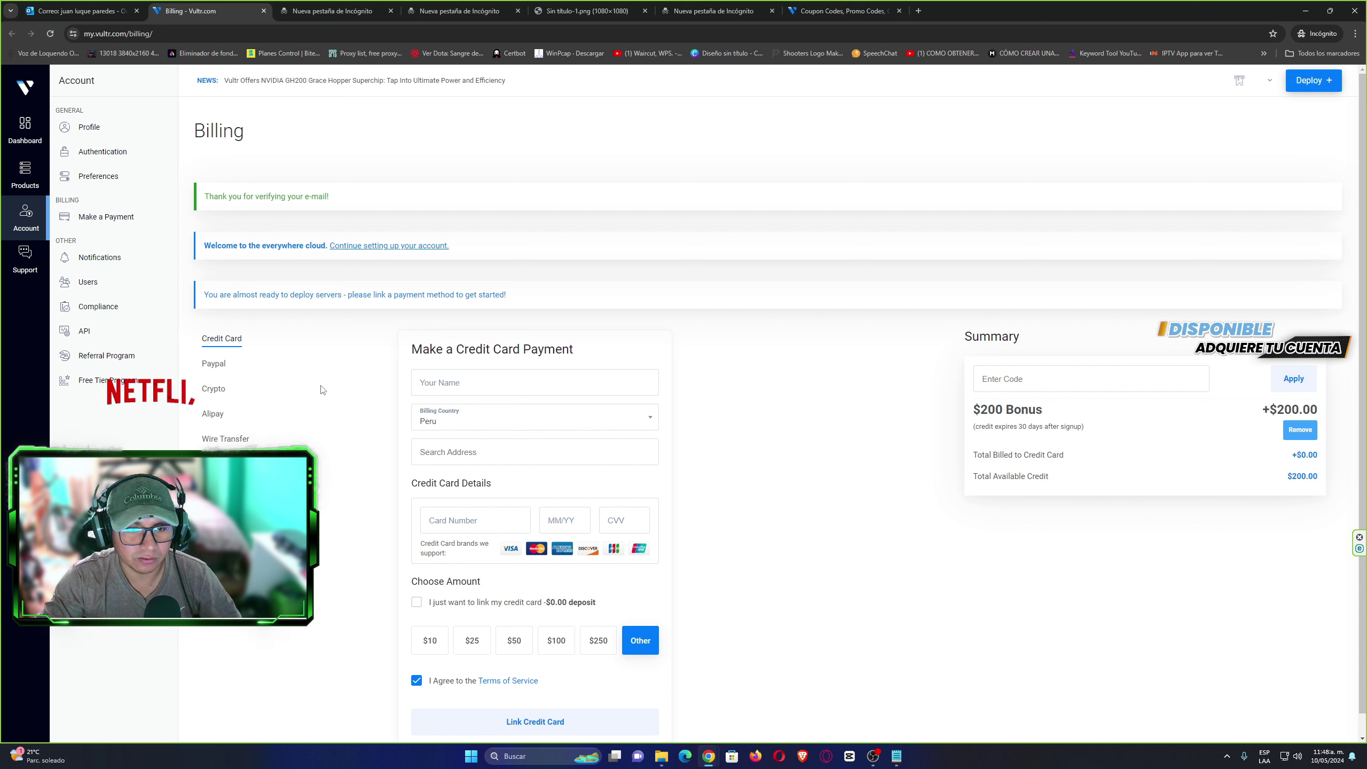
Toggle PayPal and back to Credit Card, then reselect a custom deposit amount.
click(221, 367)
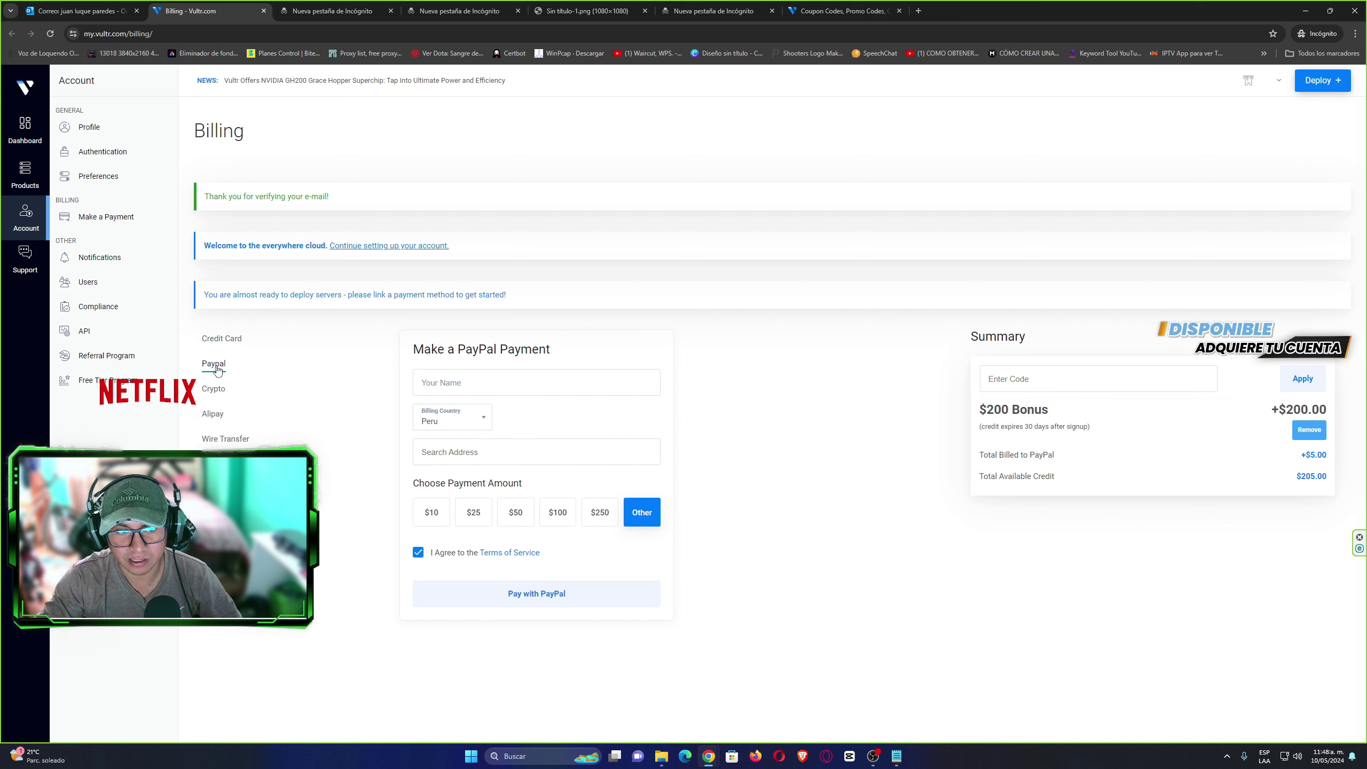
click(221, 338)
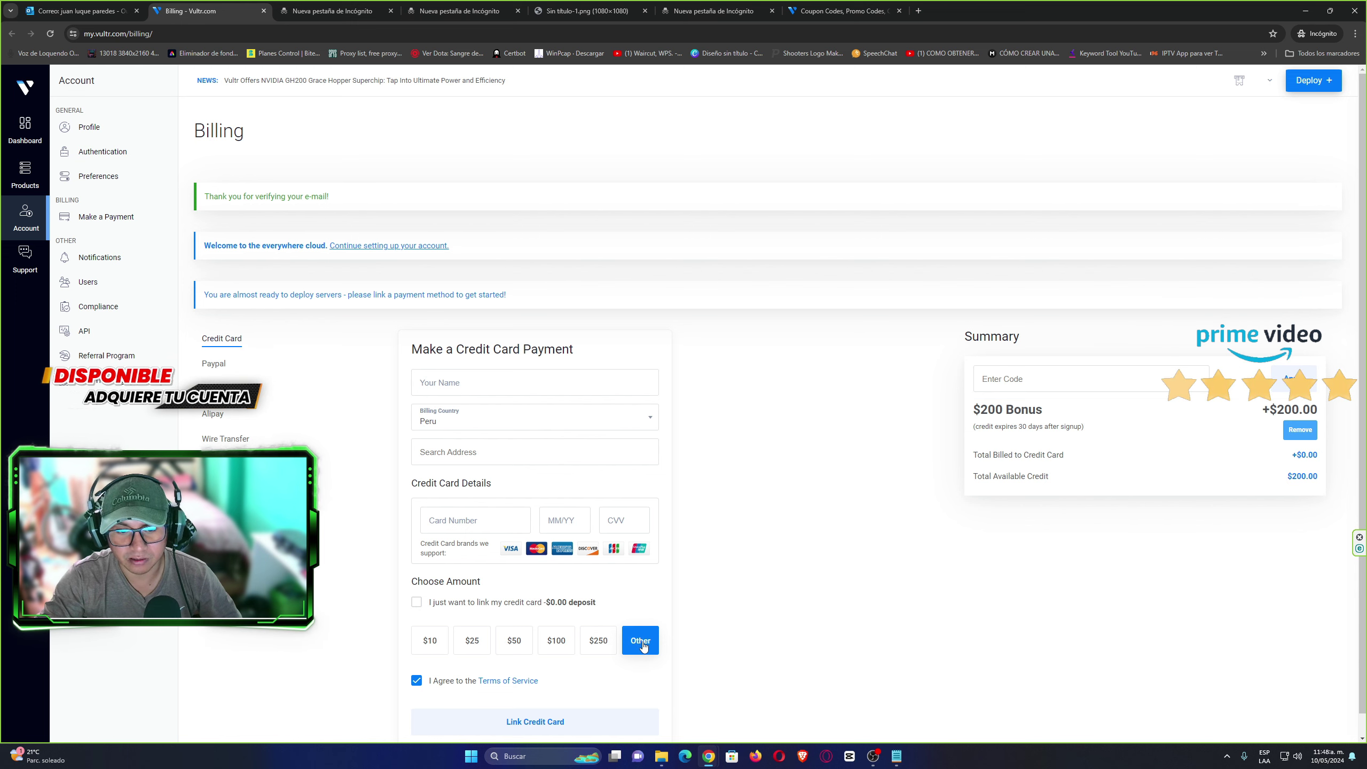
scroll(807, 628, down, 1)
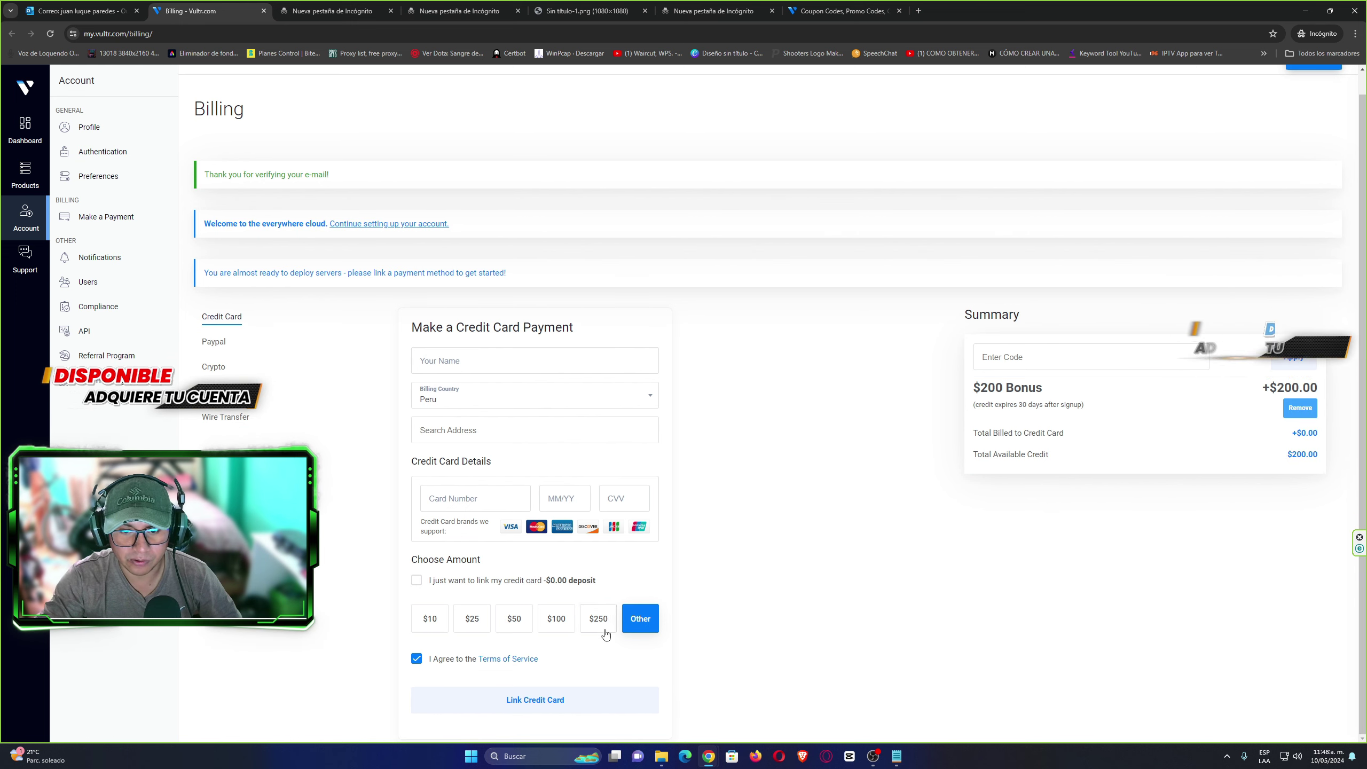
click(431, 614)
click(640, 618)
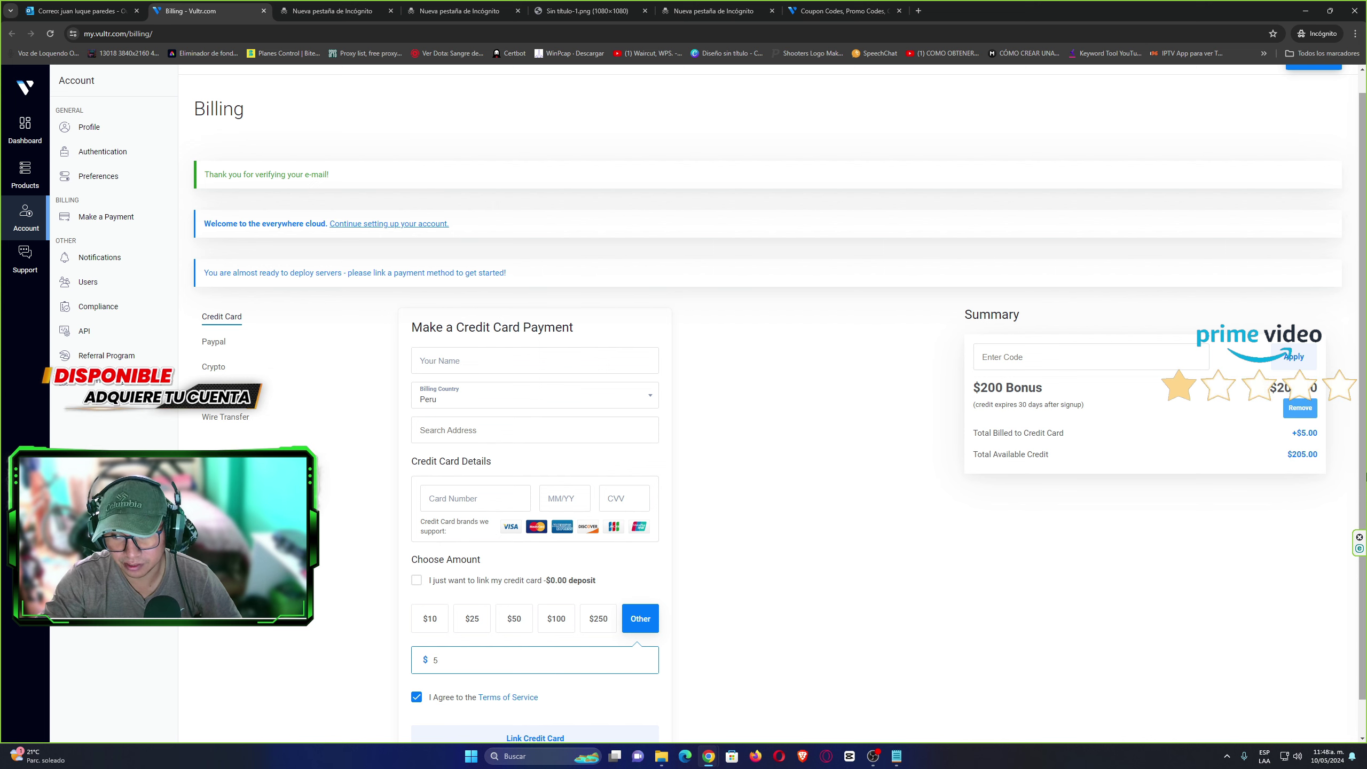
Confirm the $5 amount and $205.00 credit, then remove the $200 bonus.
scroll(753, 630, down, 1)
double_click(502, 624)
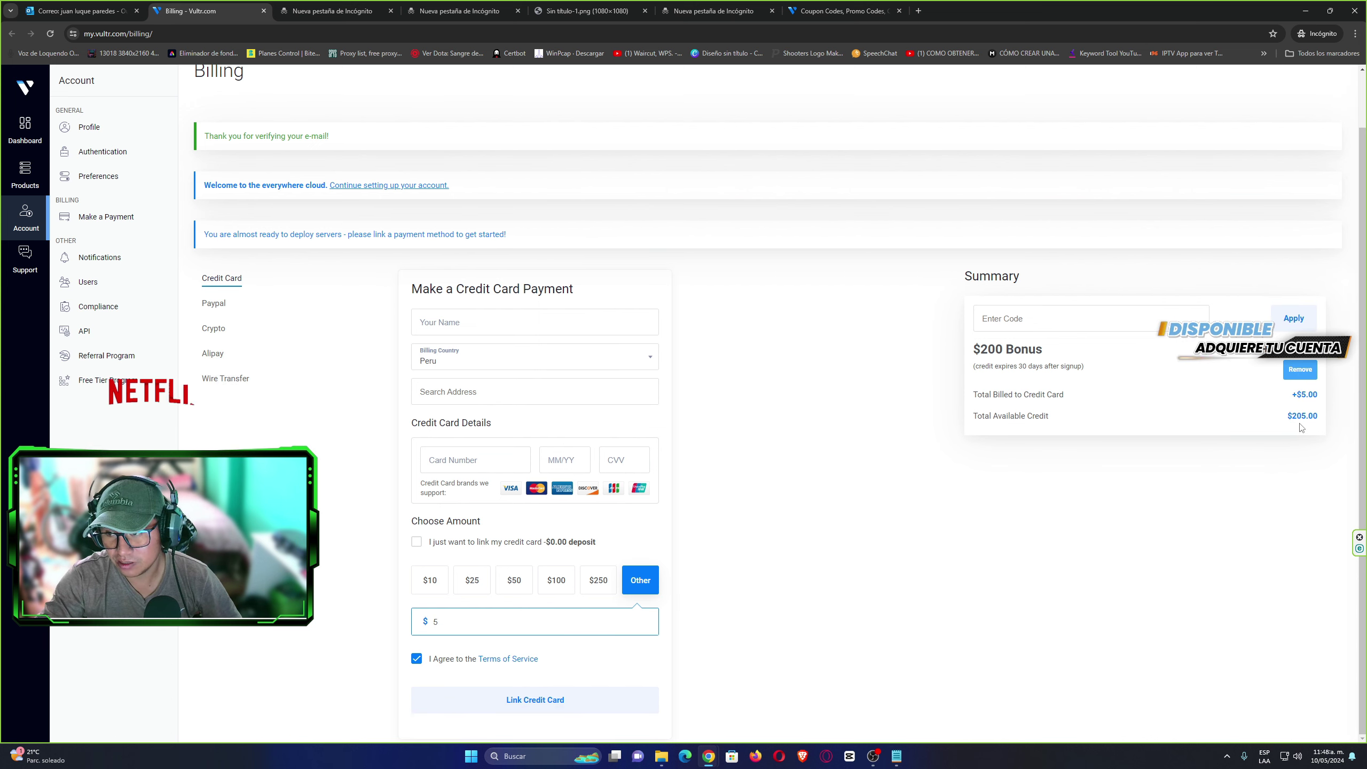
click(1262, 452)
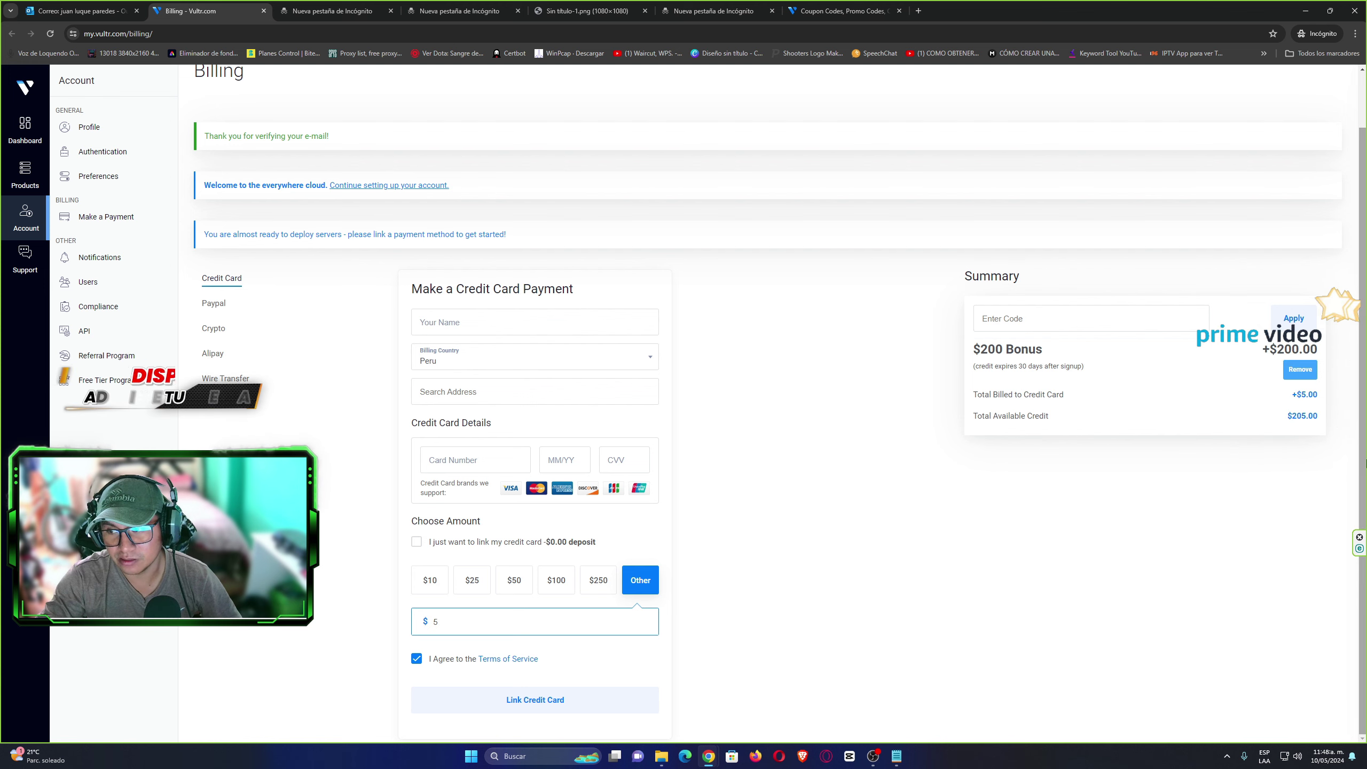
scroll(1270, 462, up, 2)
drag(1272, 478, 1321, 476)
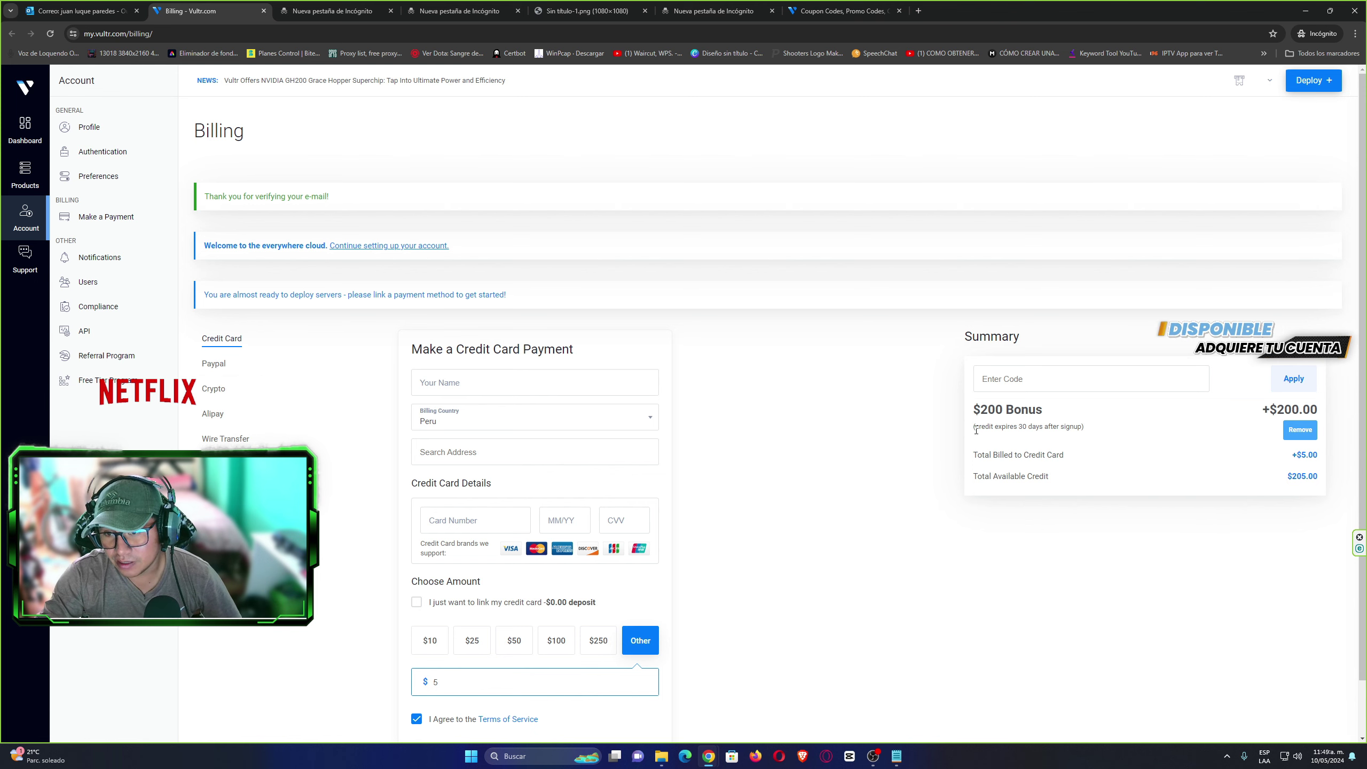
scroll(1264, 436, down, 1)
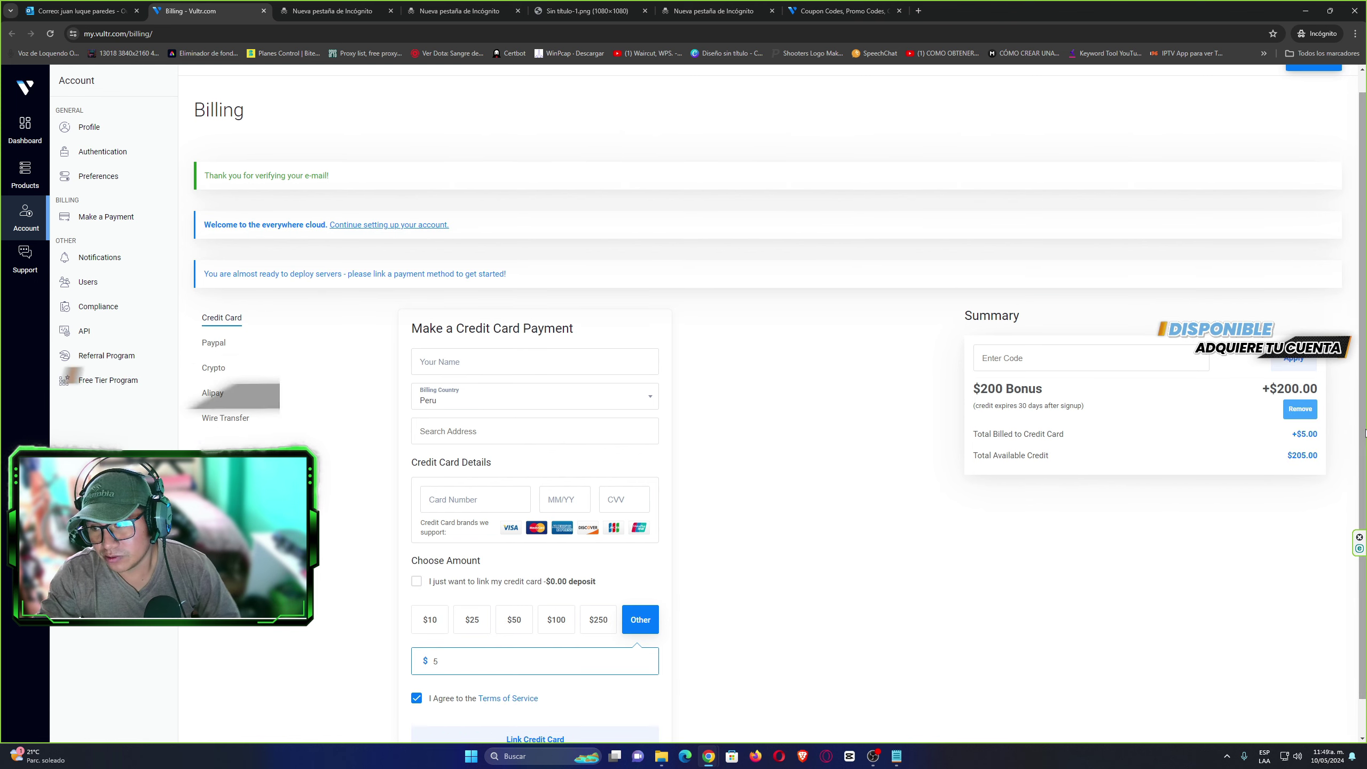
click(1300, 408)
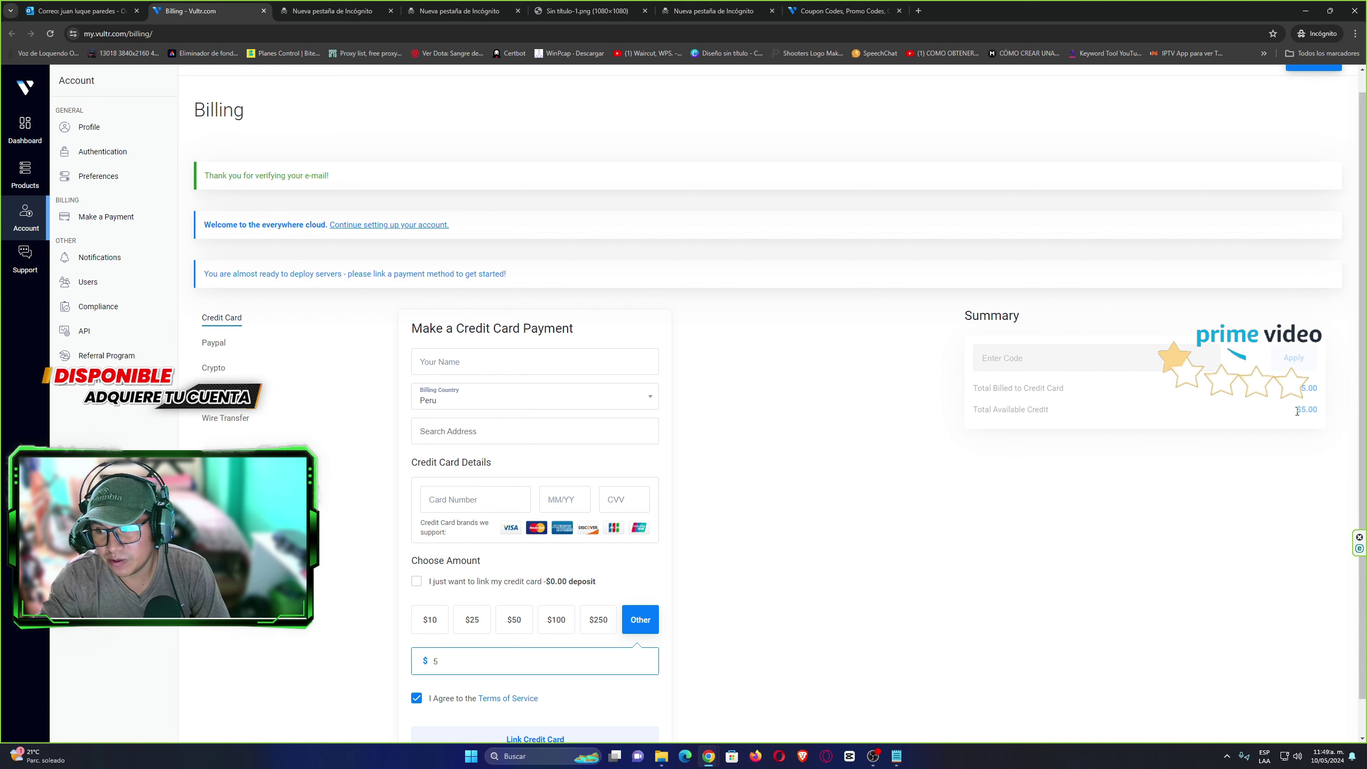
Paste VULTRMATCH into the Enter Code field and apply it for a +$5.00 match.
drag(1308, 387, 1321, 411)
click(1321, 396)
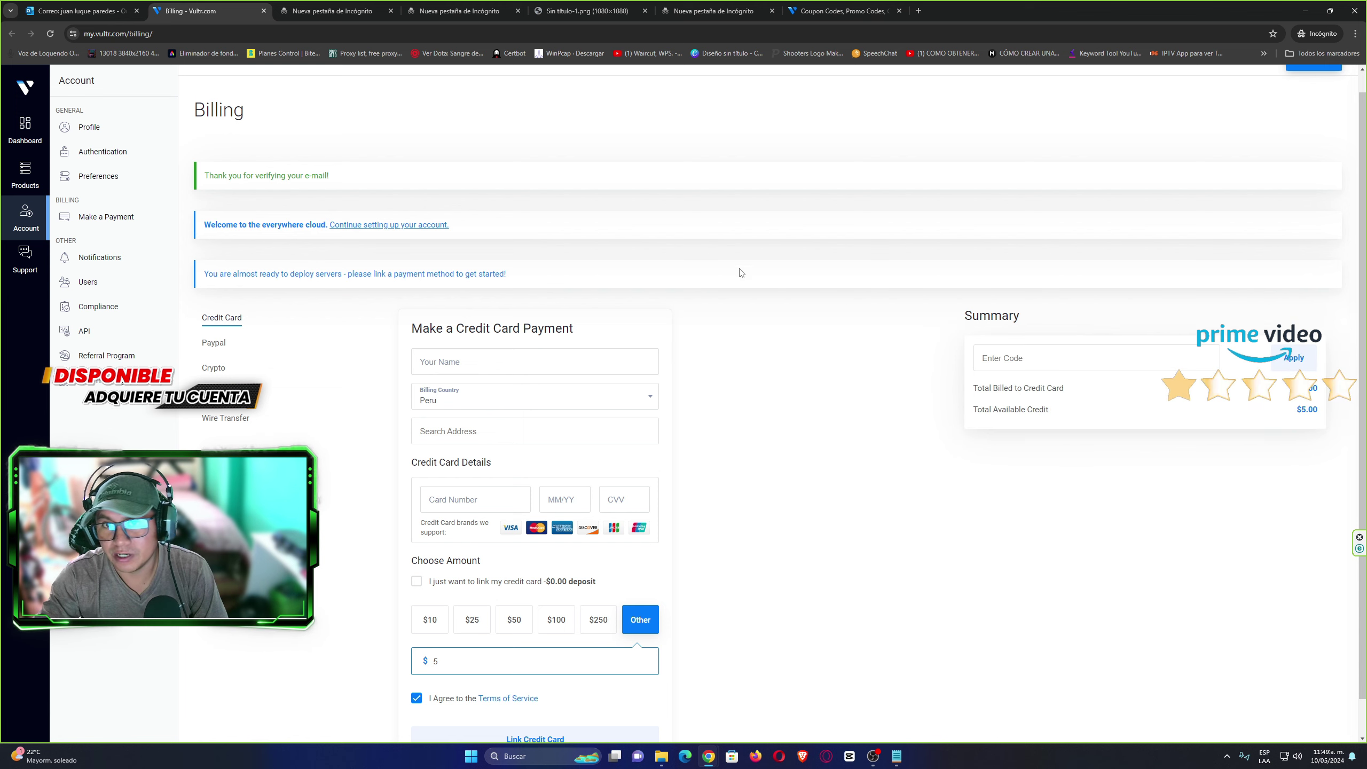
click(832, 6)
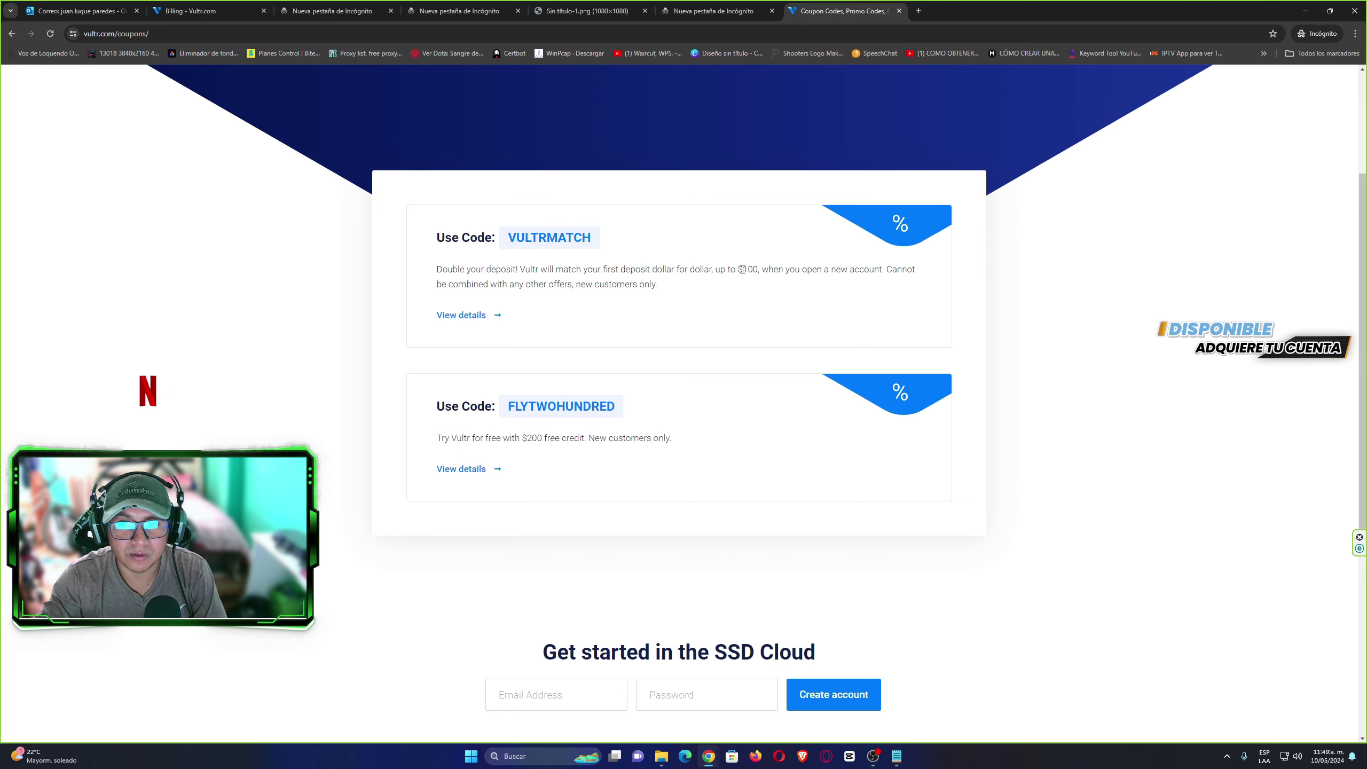
click(210, 11)
click(1023, 356)
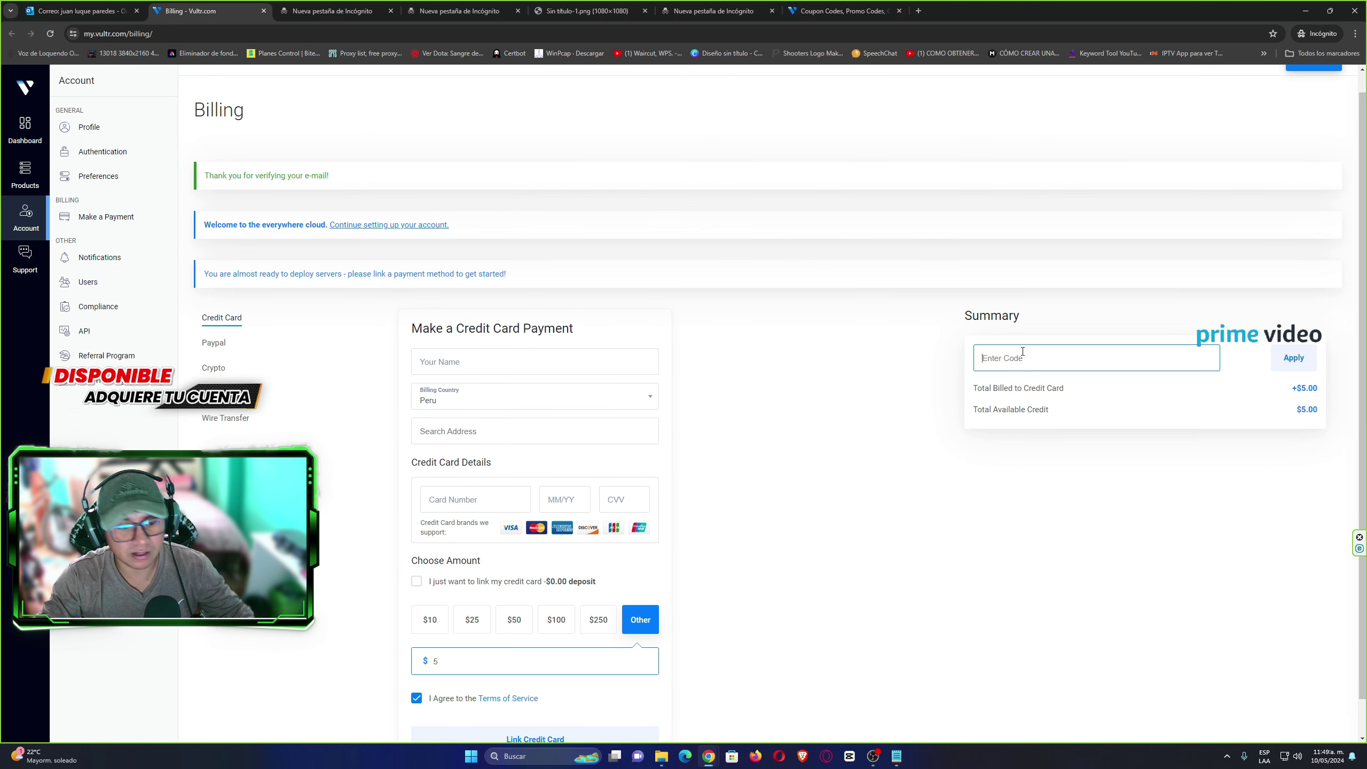
text(VULTRMATCH)
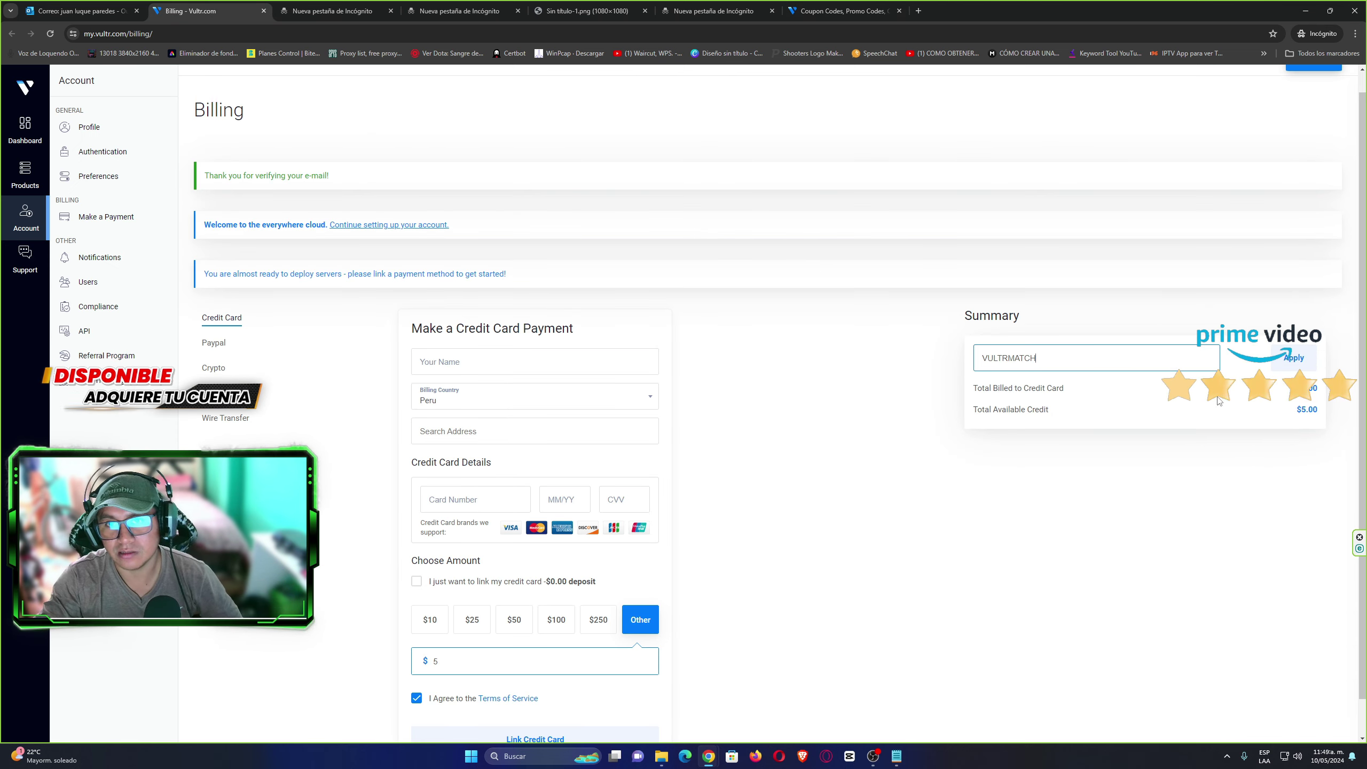
click(1292, 362)
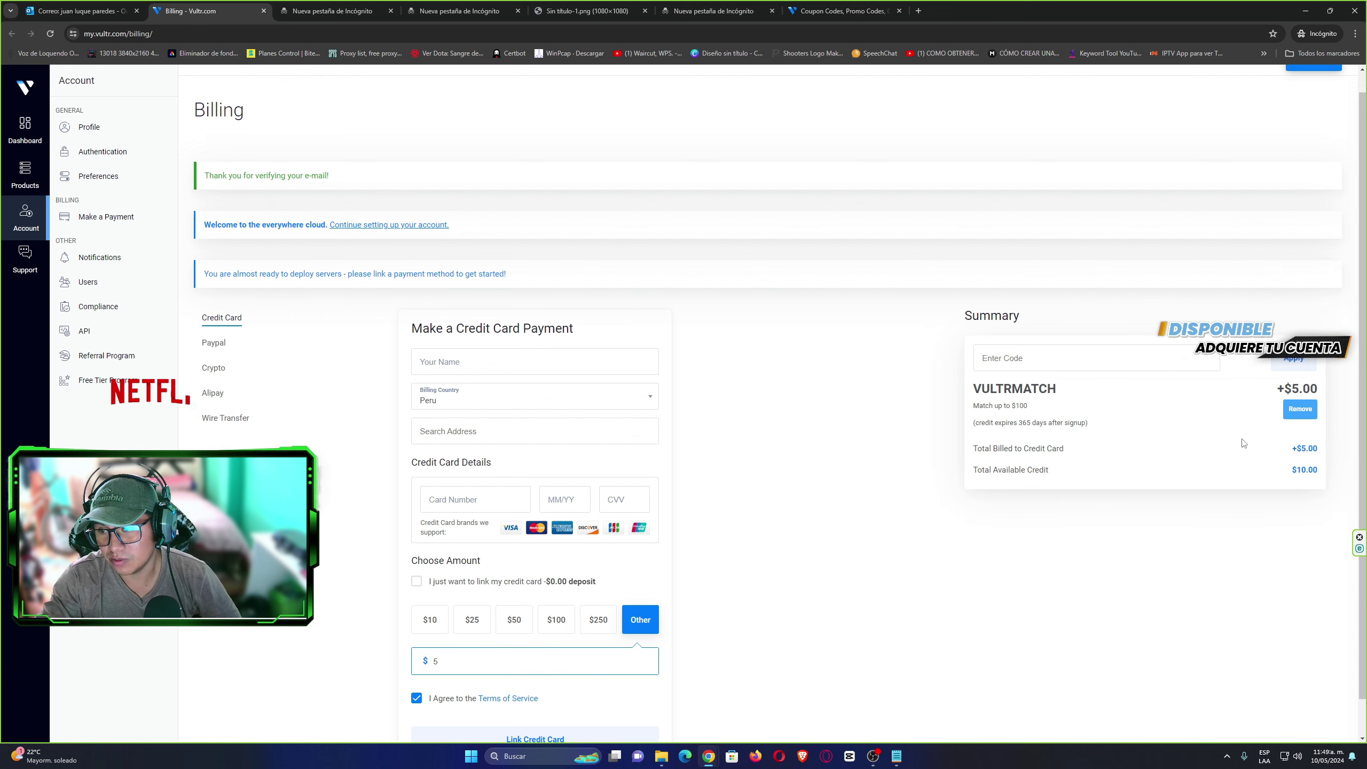
scroll(1131, 381, down, 1)
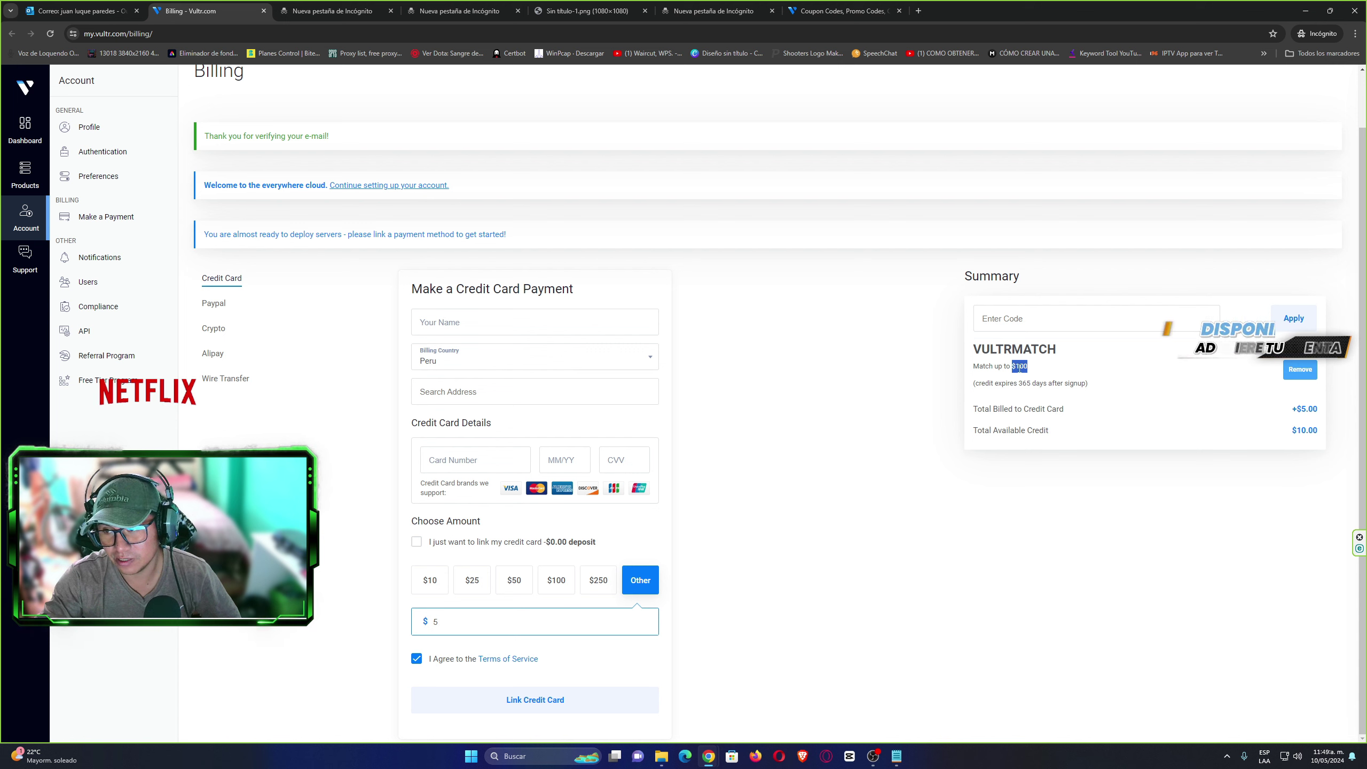
Select the Summary card's credit expiry note and translate the page into Spanish.
click(1034, 372)
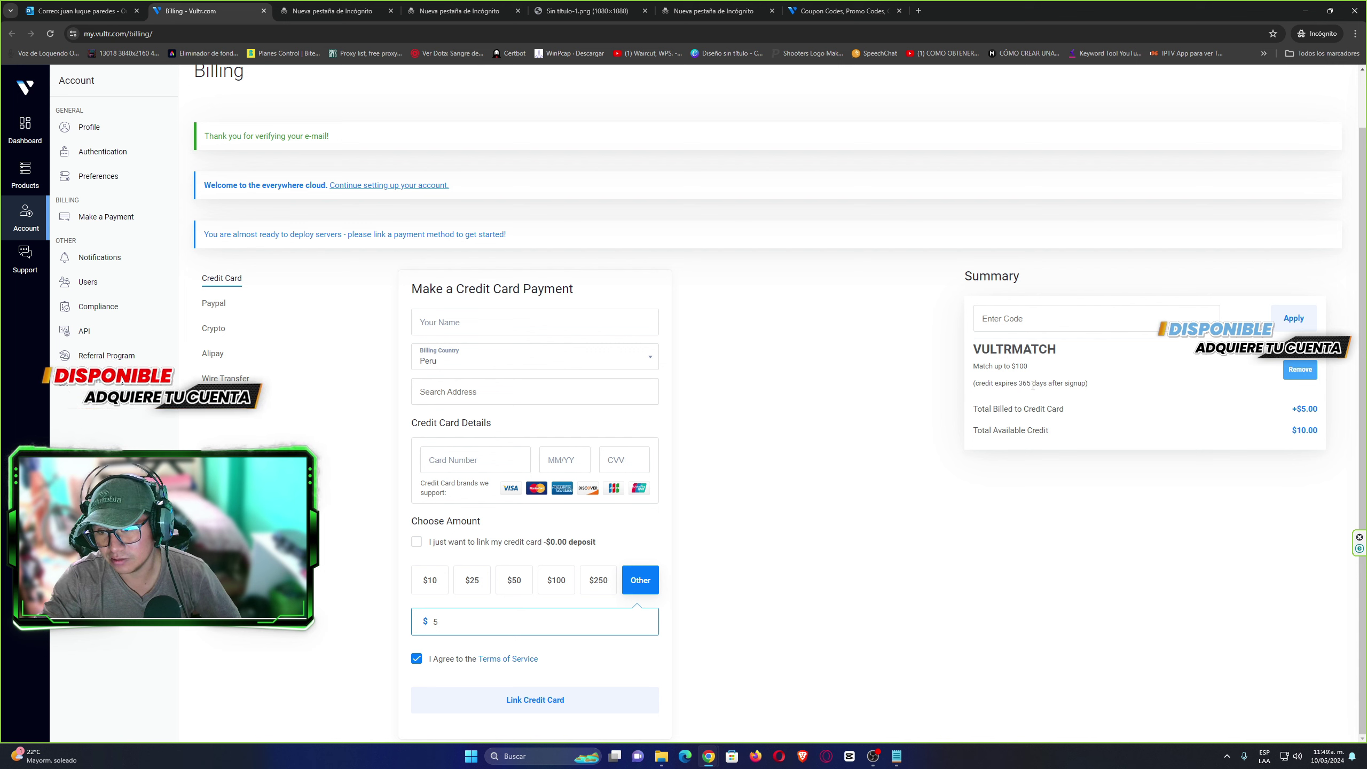
click(983, 386)
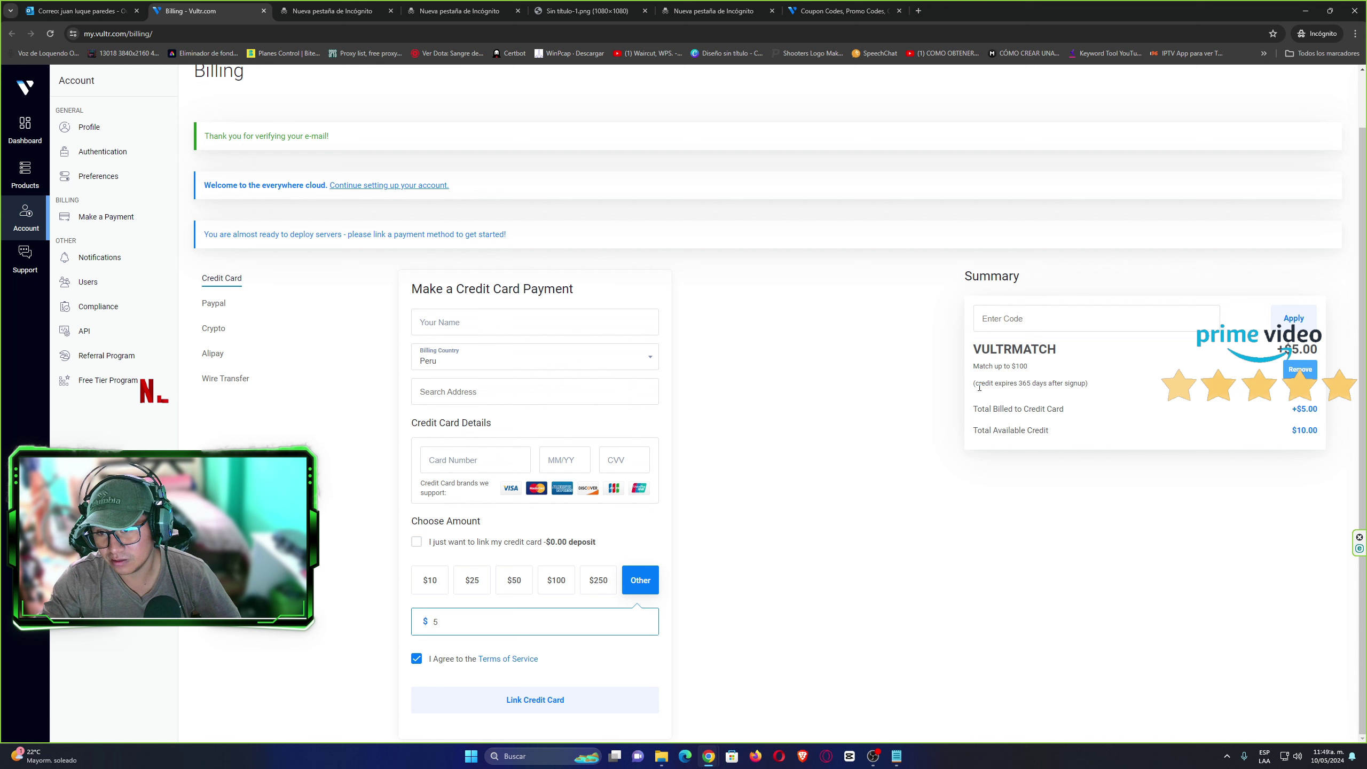
drag(975, 383, 1082, 385)
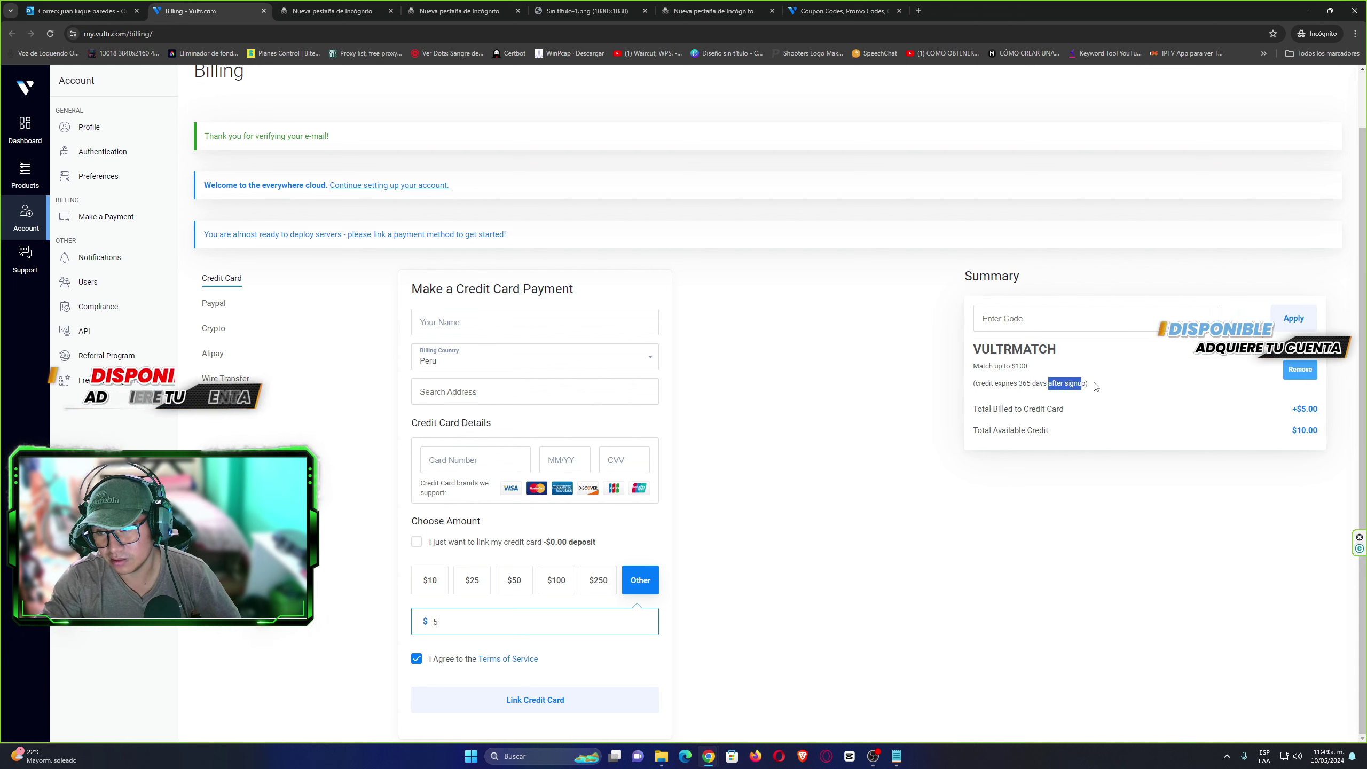
click(1001, 386)
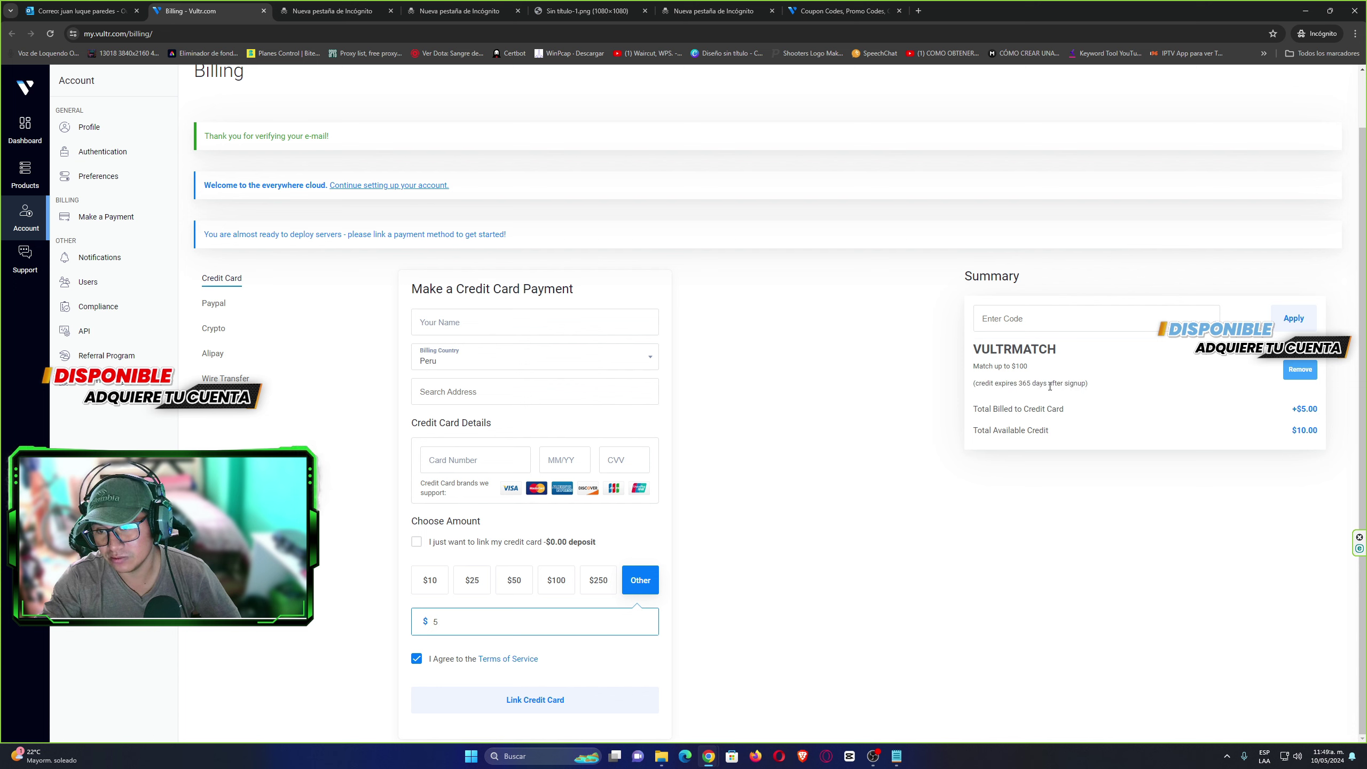
drag(976, 382, 1082, 384)
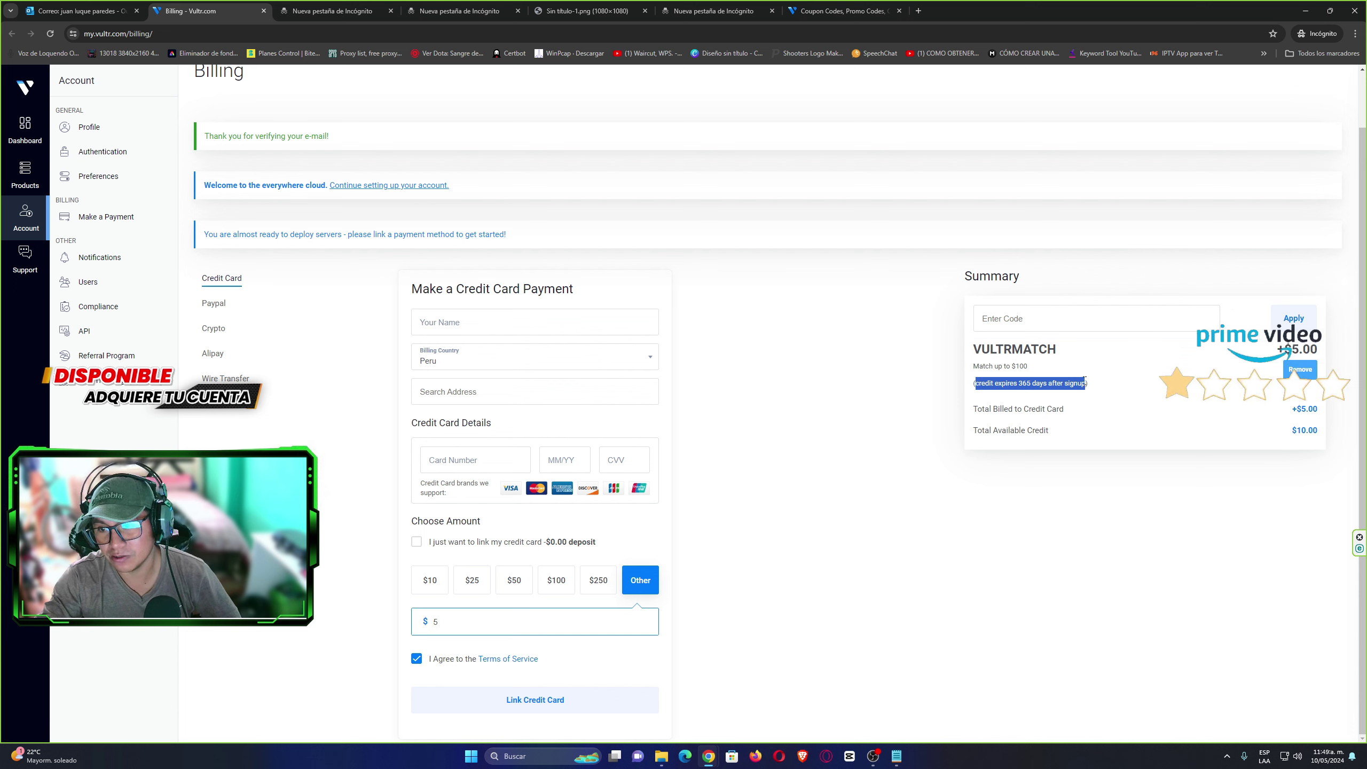
click(1010, 387)
right_click(1031, 382)
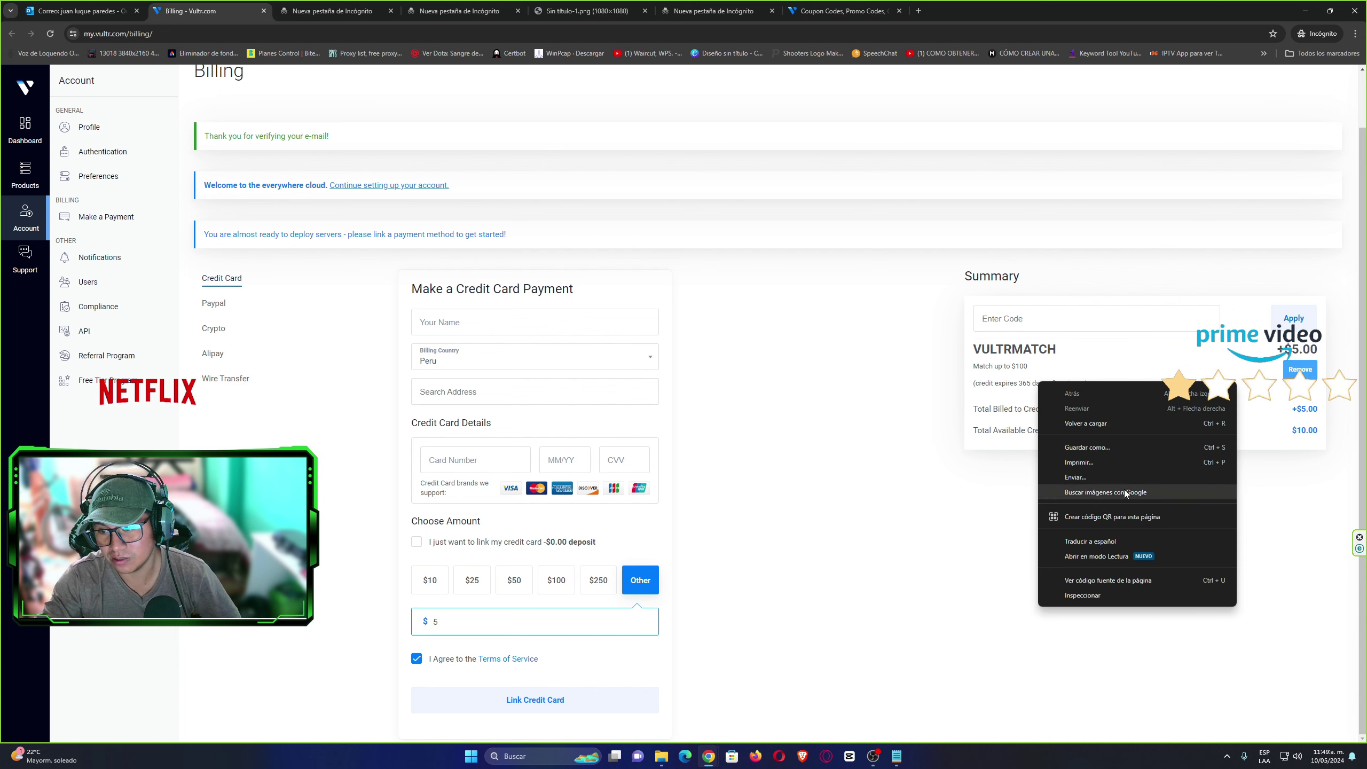
click(1071, 493)
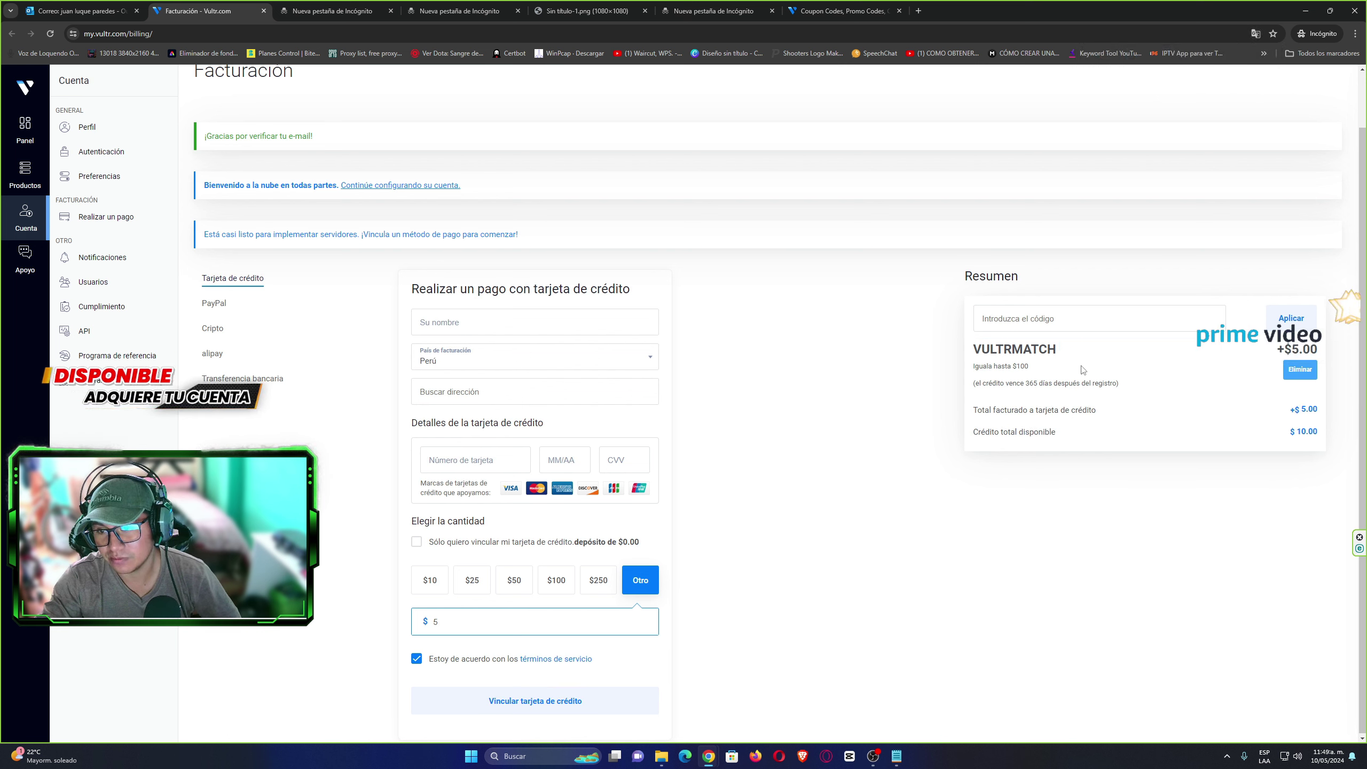
Remove VULTRMATCH, then paste and apply FLYTWOHUNDRED, reaching $205.00 available credit.
click(840, 11)
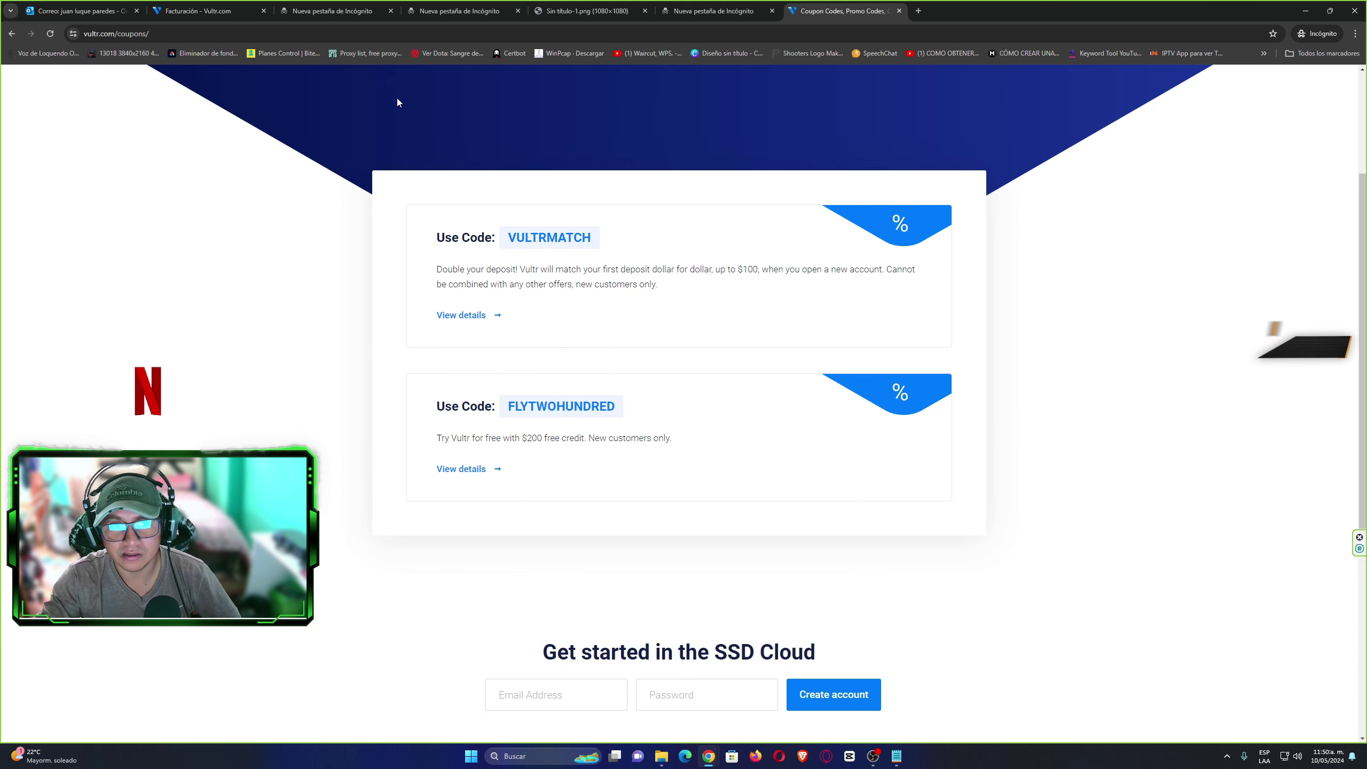
click(204, 11)
click(1049, 319)
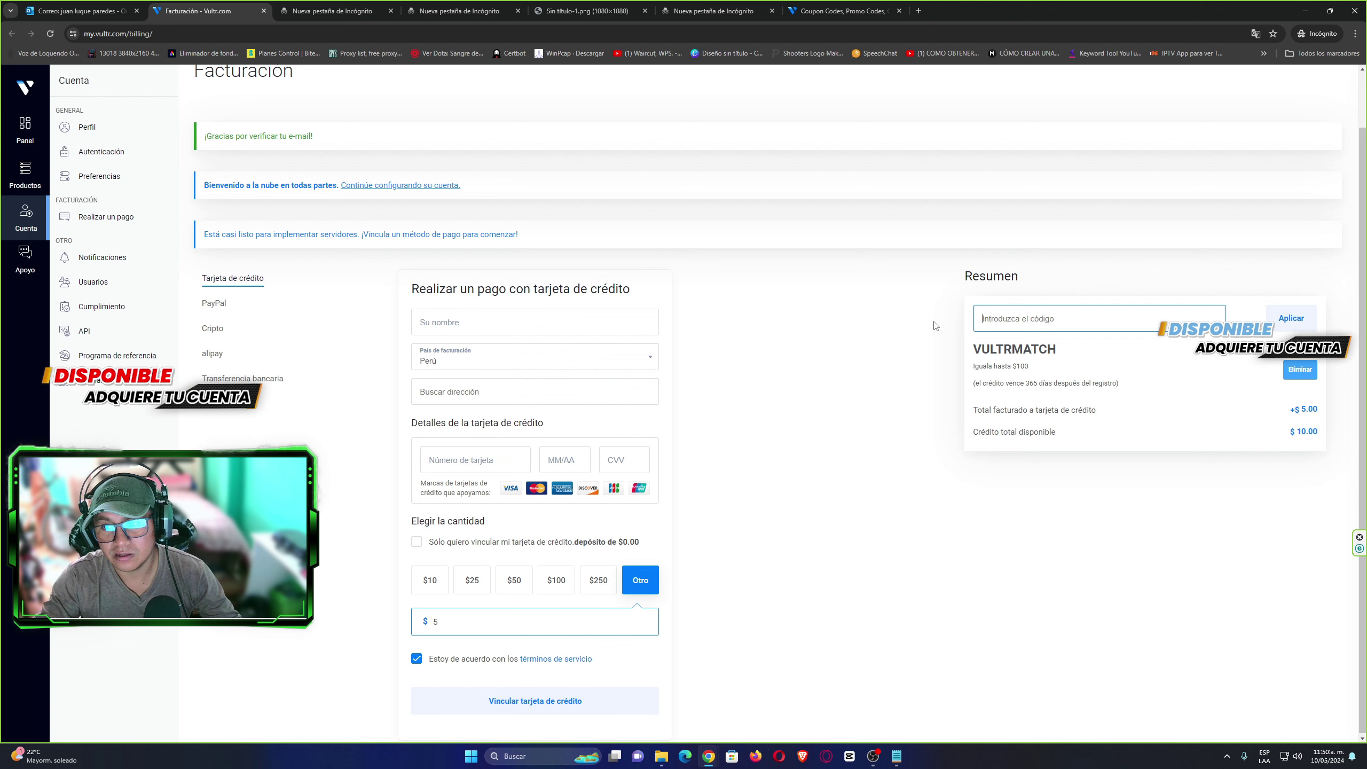
click(1303, 374)
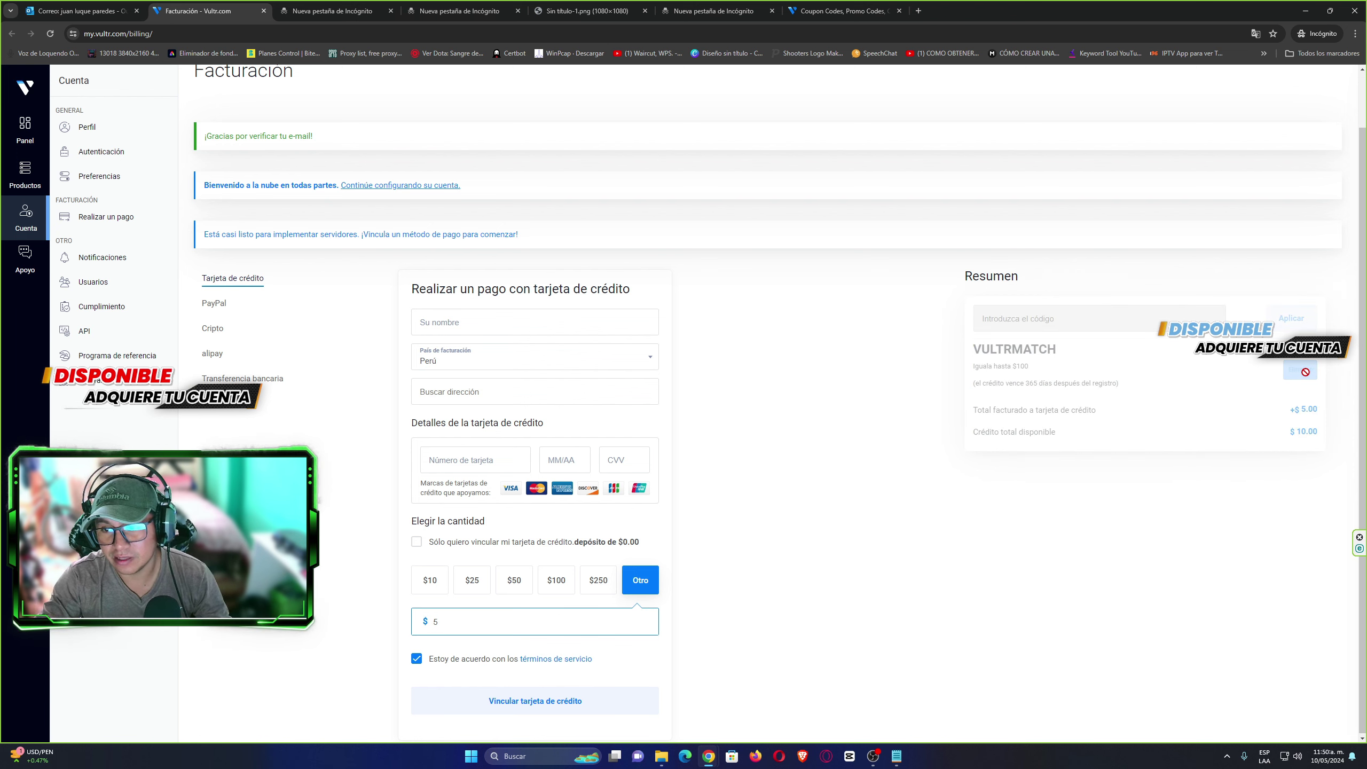
click(1022, 318)
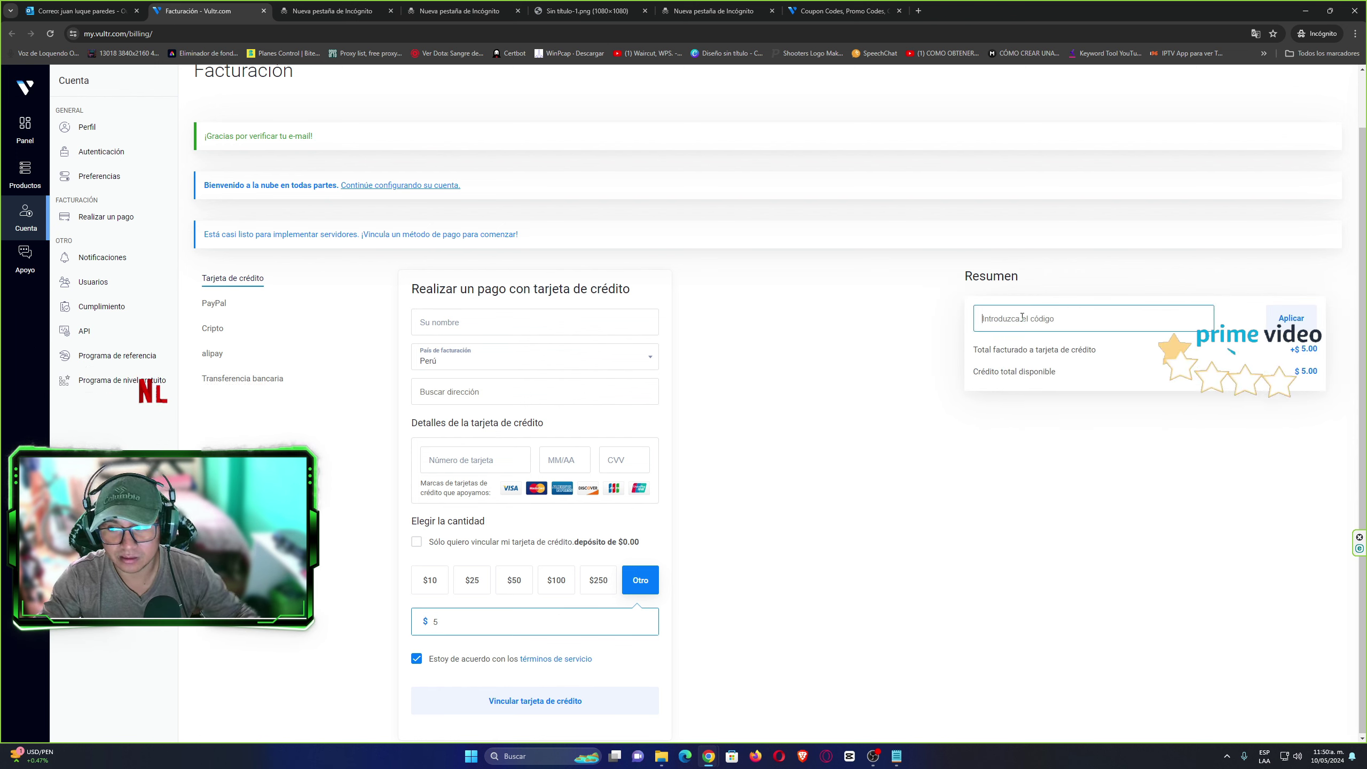
text(FLYTWOHUNDRED)
click(1287, 318)
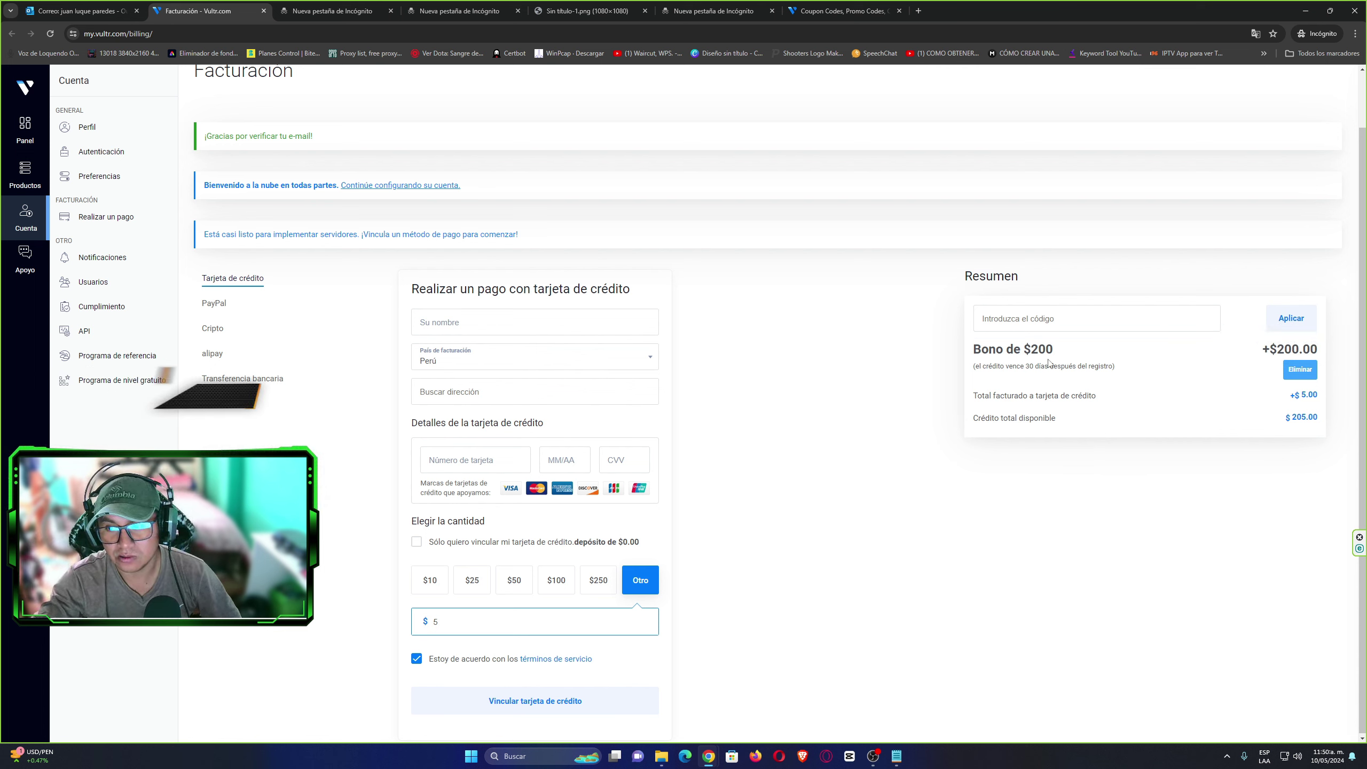
key(ctrl+9)
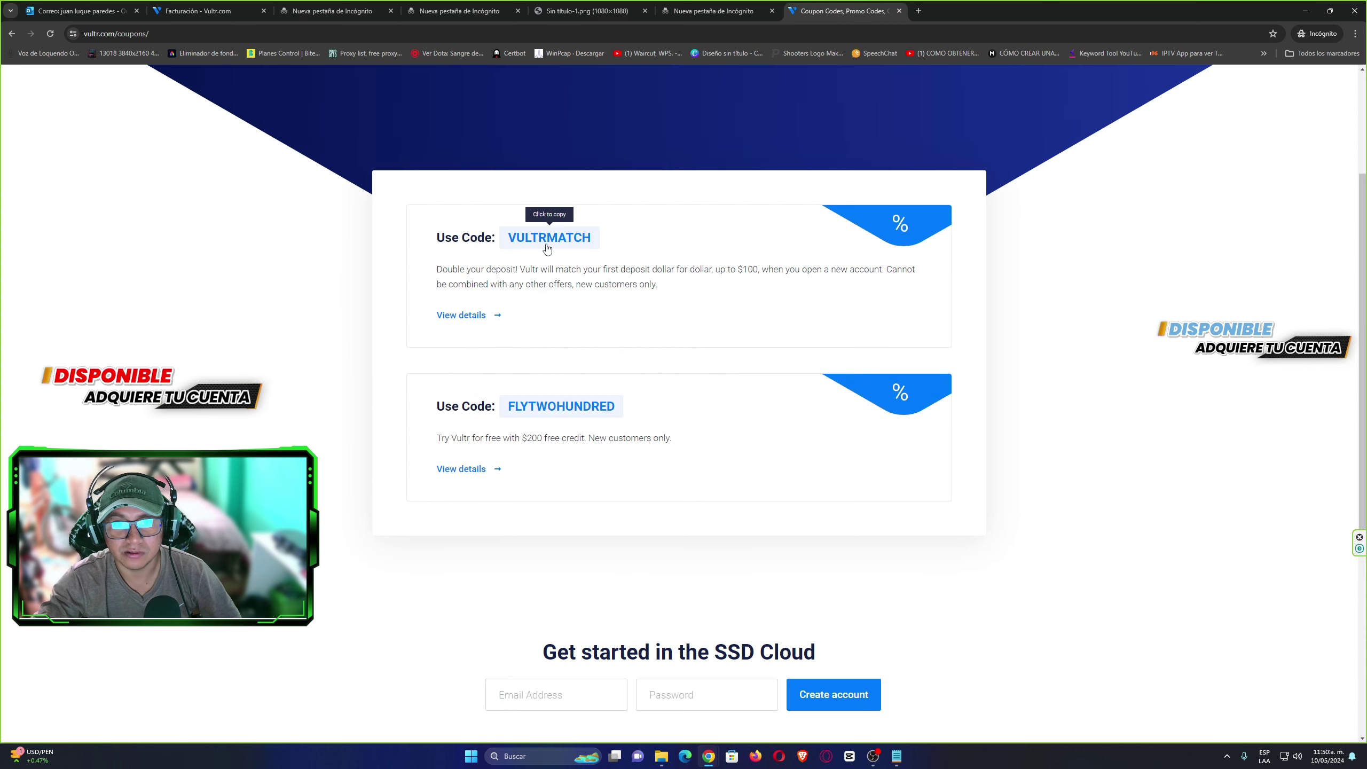
Delete the $200 bonus, then paste and apply VULTRMATCH for +$5.00 and $10.00 credit.
key(ctrl+2)
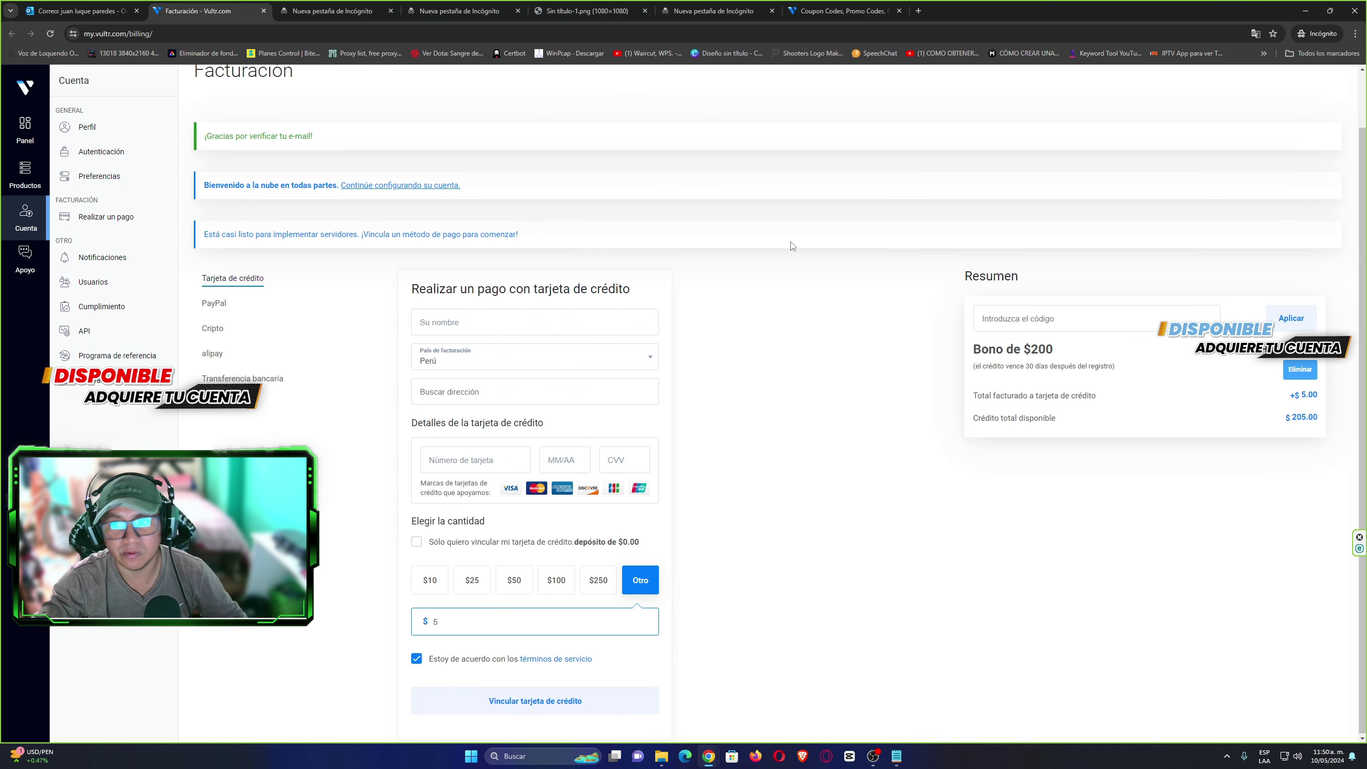
click(1289, 370)
click(1056, 318)
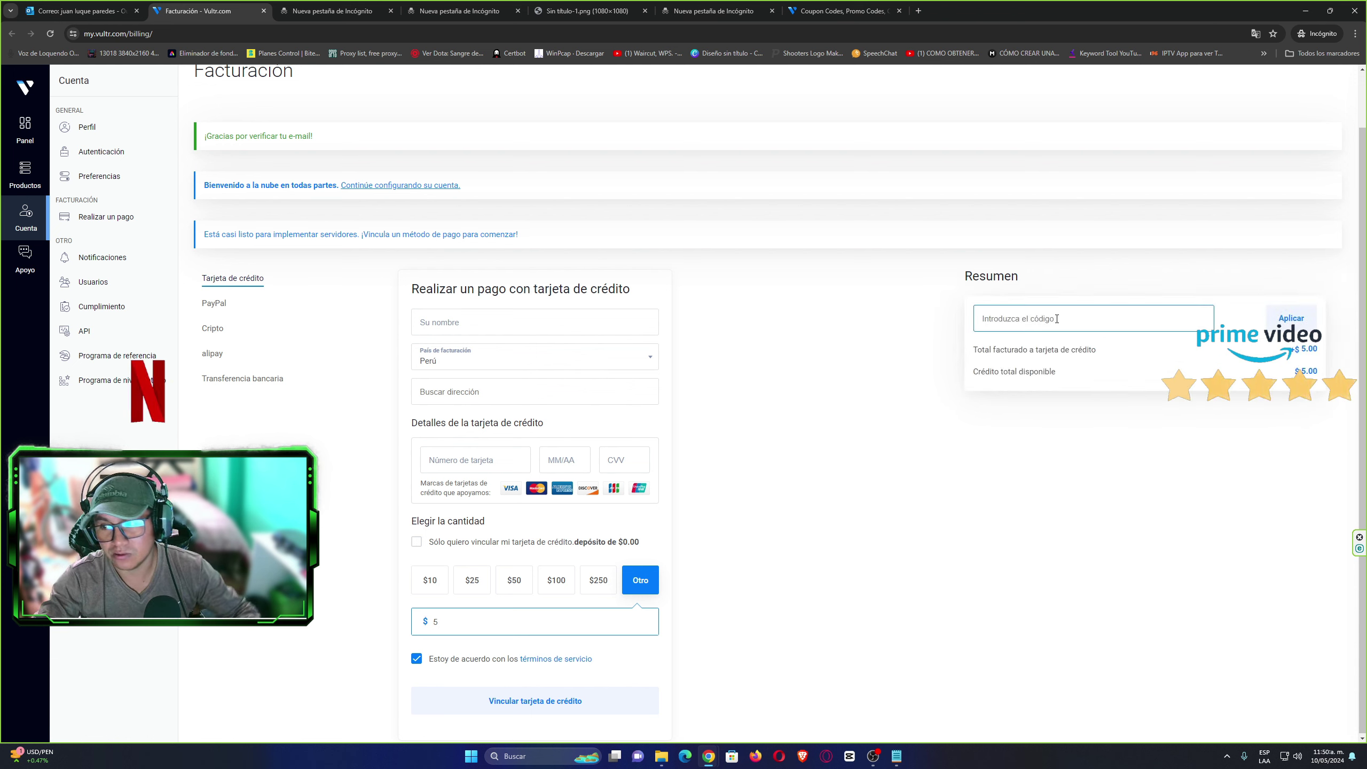
text(VULTRMATCH)
click(1294, 321)
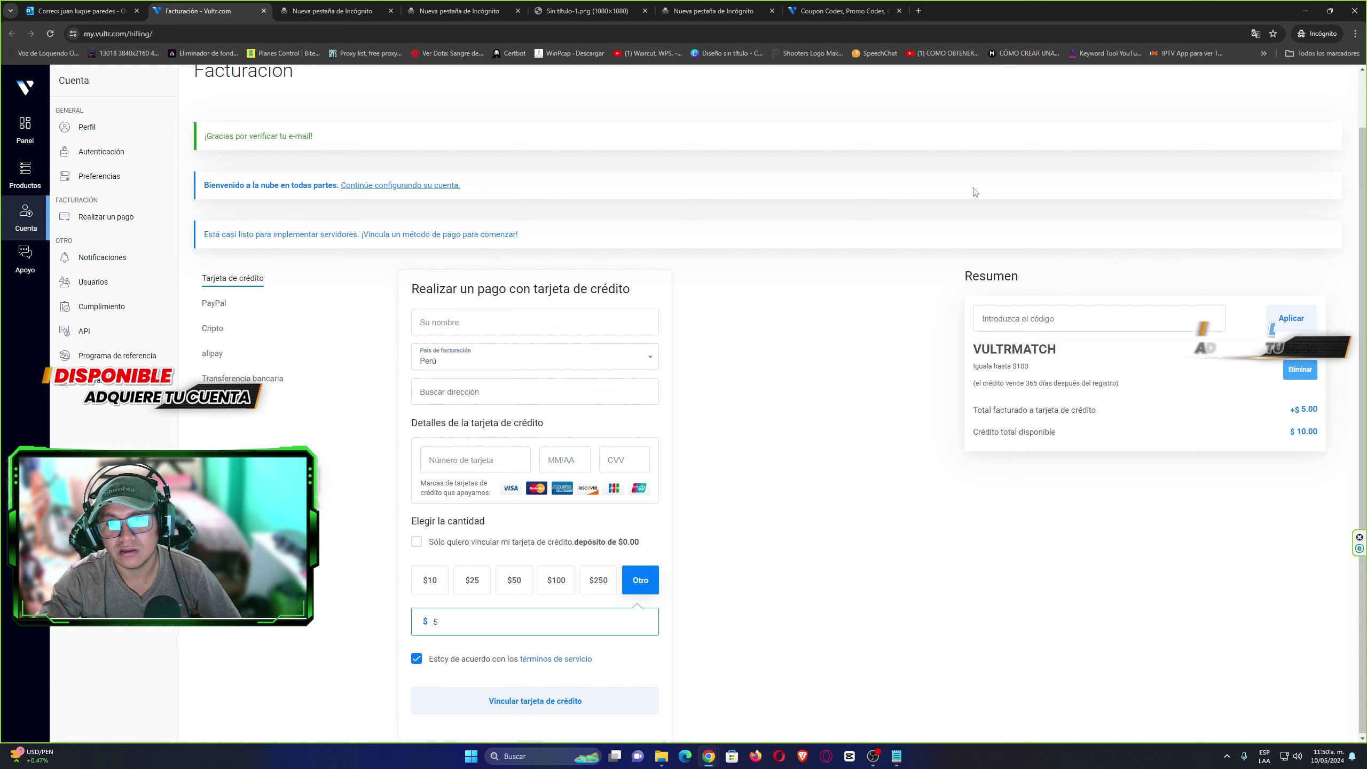
click(1254, 34)
Translate the billing page back to English, then return to the coupon codes list (VULTRMATCH, FLYTWOHUNDRED).
click(1105, 56)
click(1018, 366)
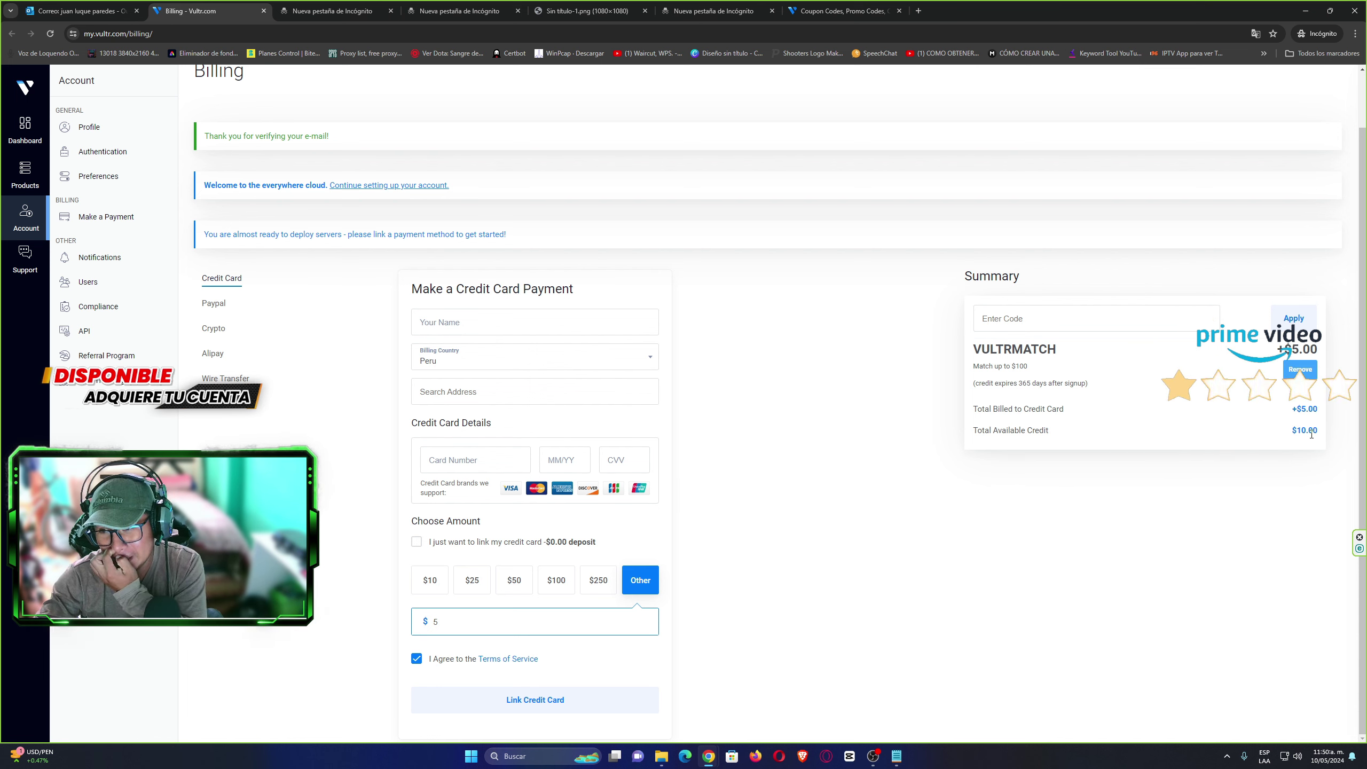
drag(1292, 431, 1335, 435)
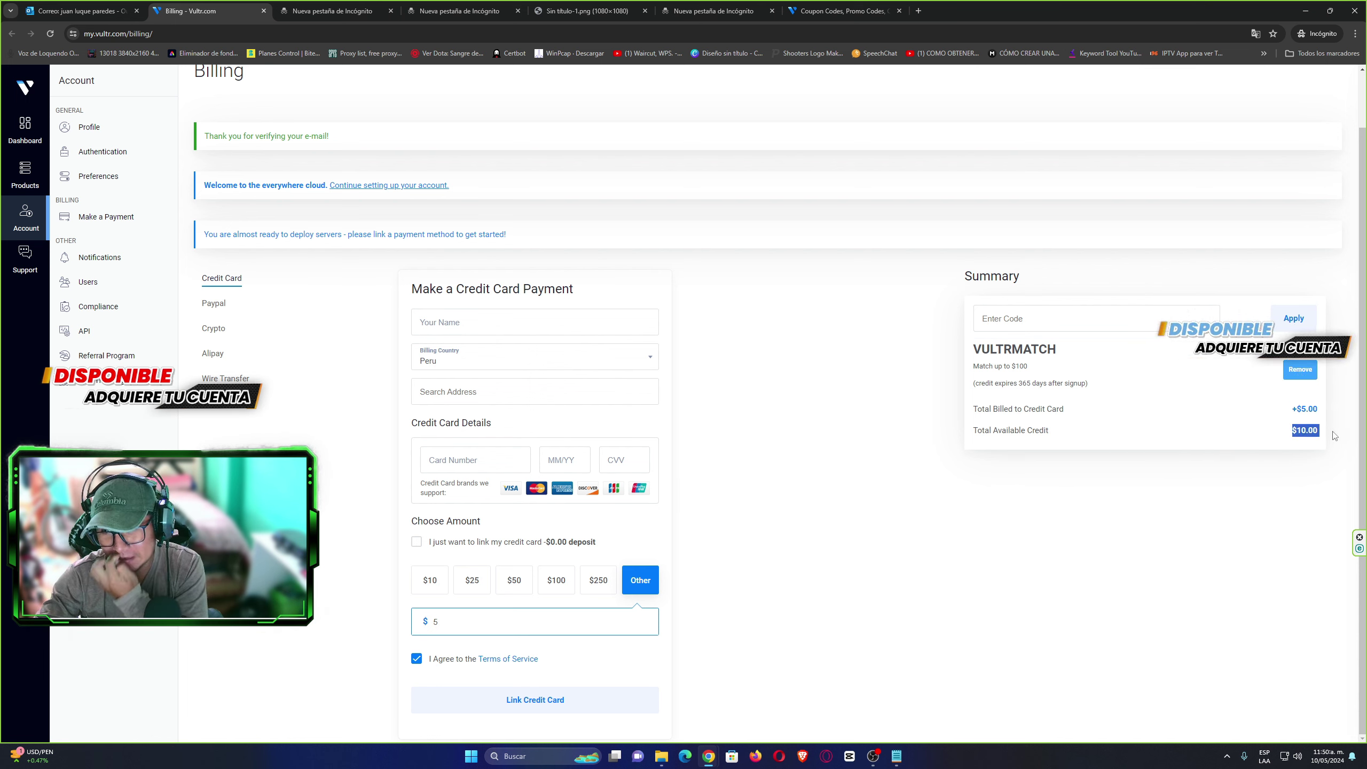
drag(1045, 371, 1021, 367)
click(1011, 370)
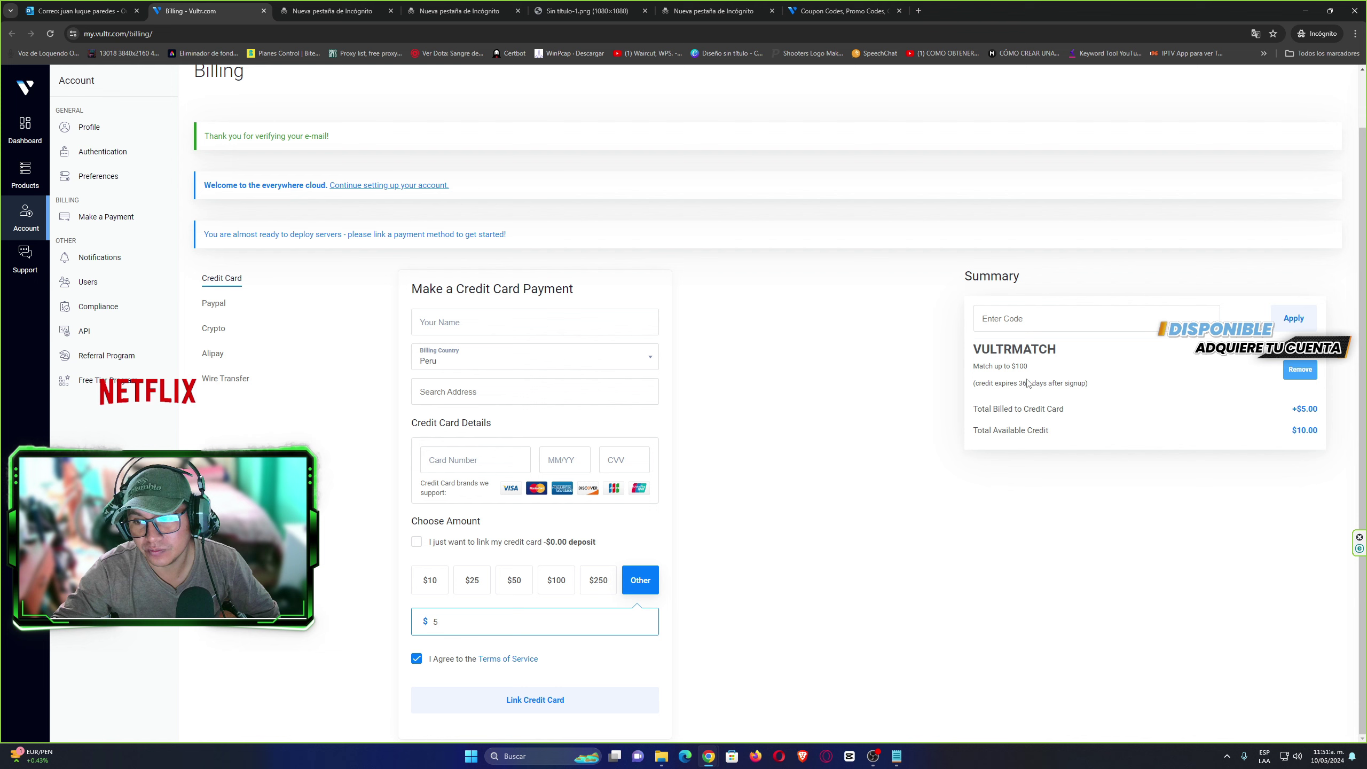
click(840, 11)
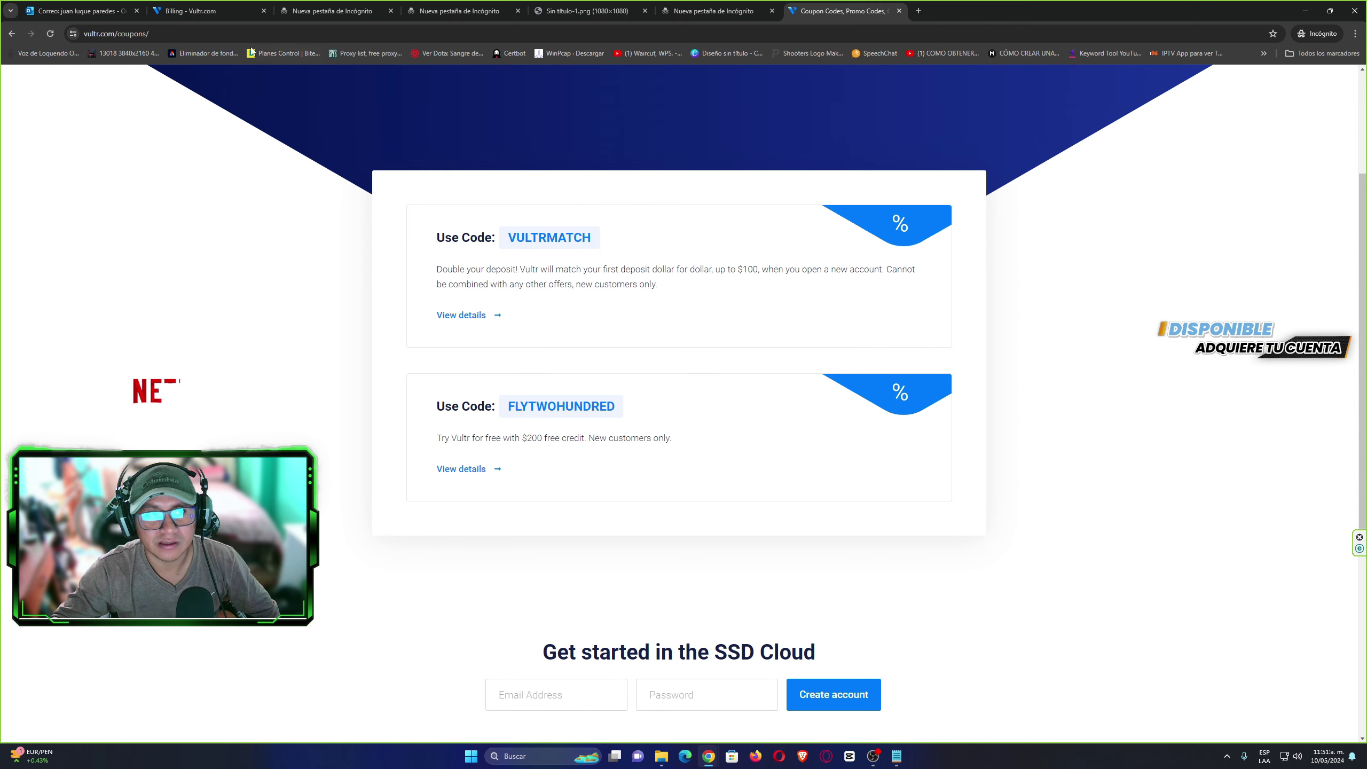
Copy FLYTWOHUNDRED from the coupon list and apply it on the billing page for a $200 bonus.
click(194, 11)
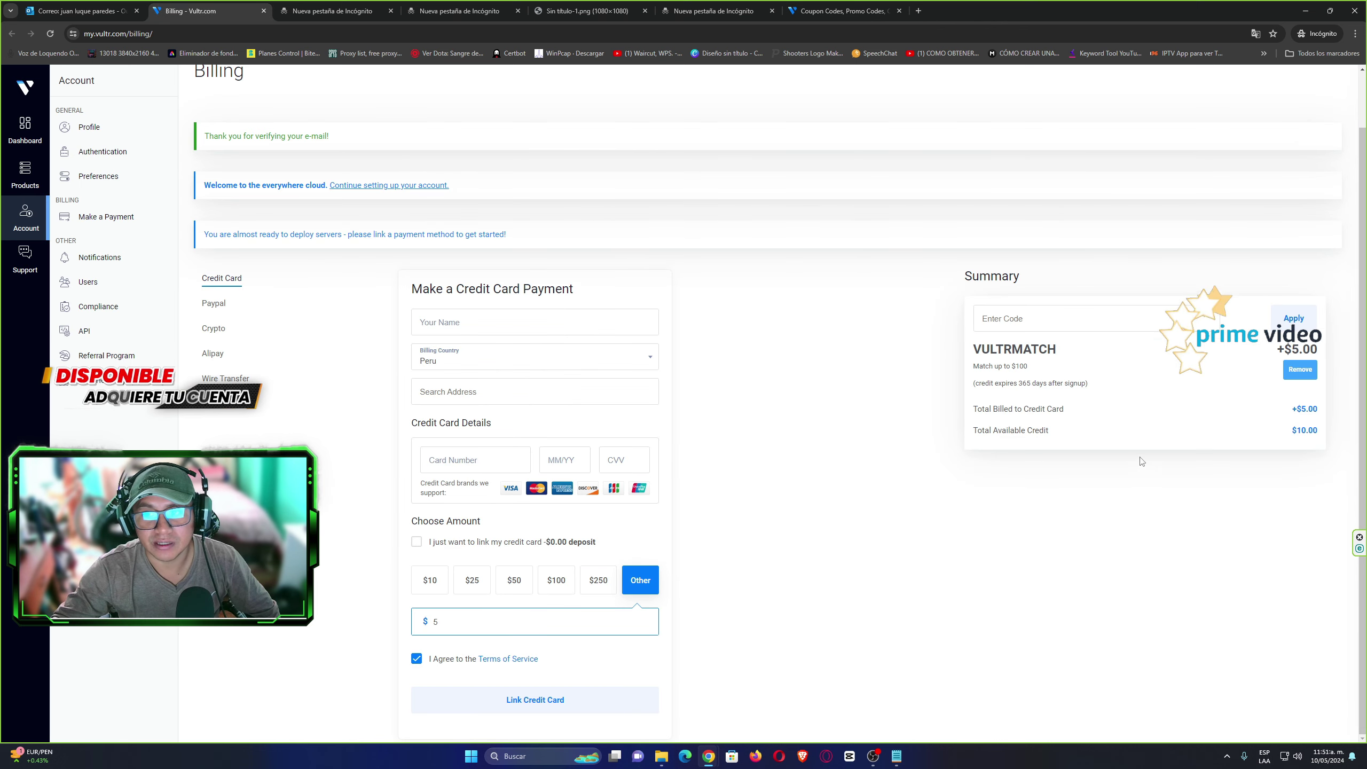
click(813, 5)
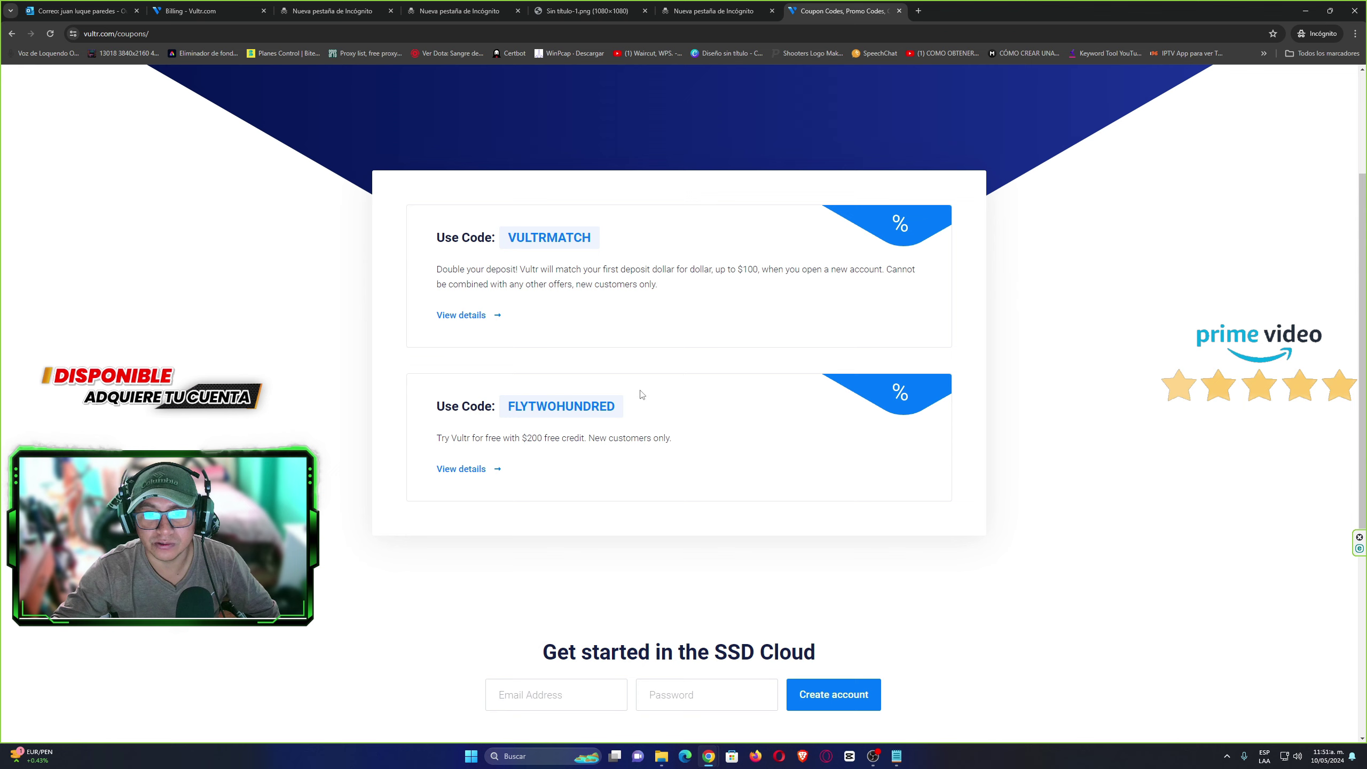
click(542, 409)
click(209, 11)
click(1042, 318)
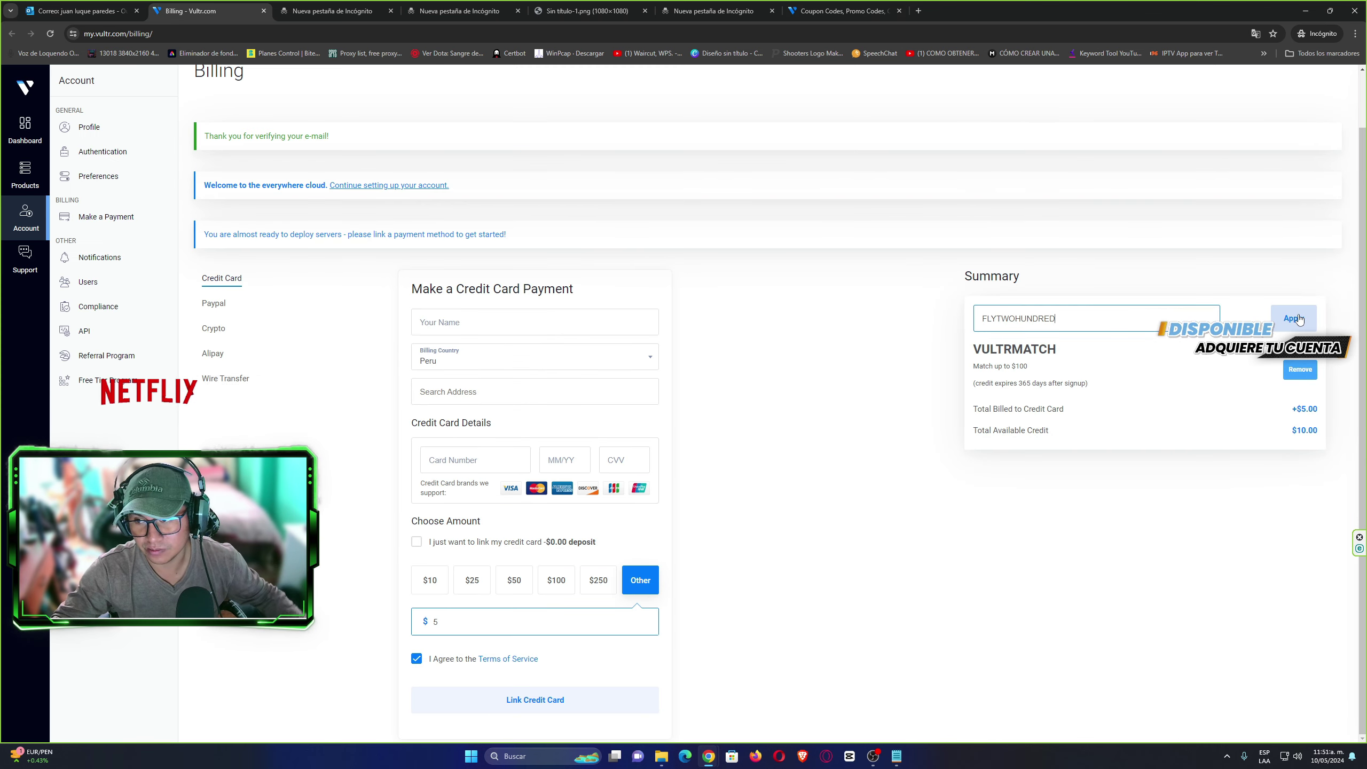
click(1293, 317)
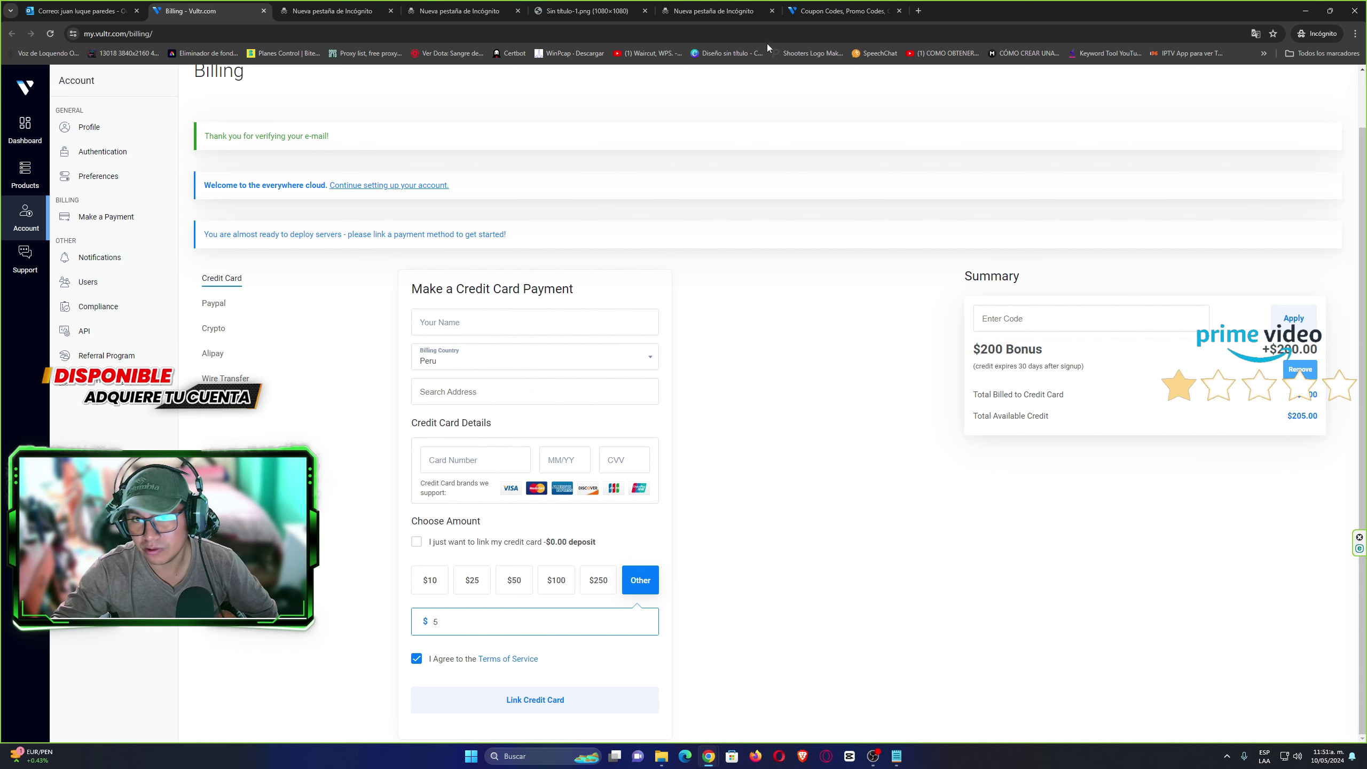
click(840, 11)
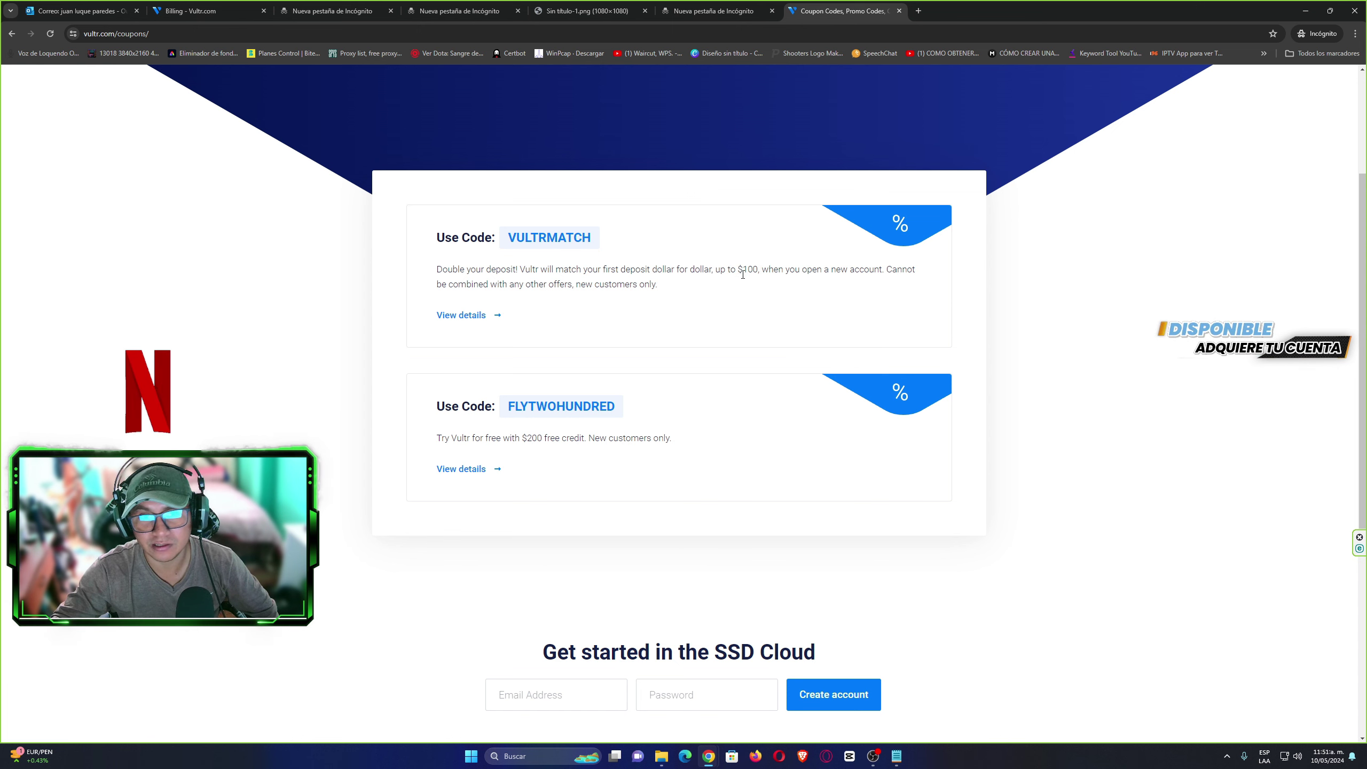
click(214, 10)
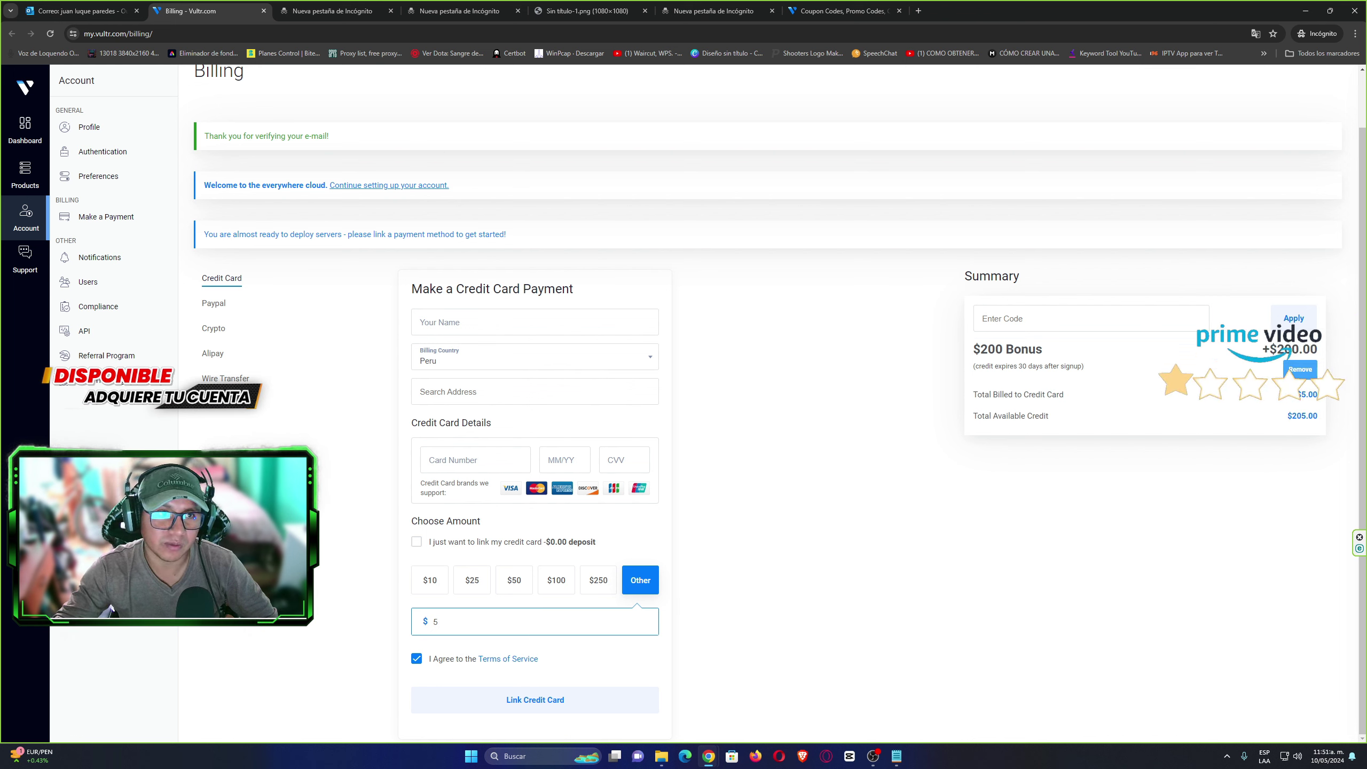
Bring up the Vultr products window and start deploying a new server from the Deploy menu.
mouse_move(704, 760)
click(648, 698)
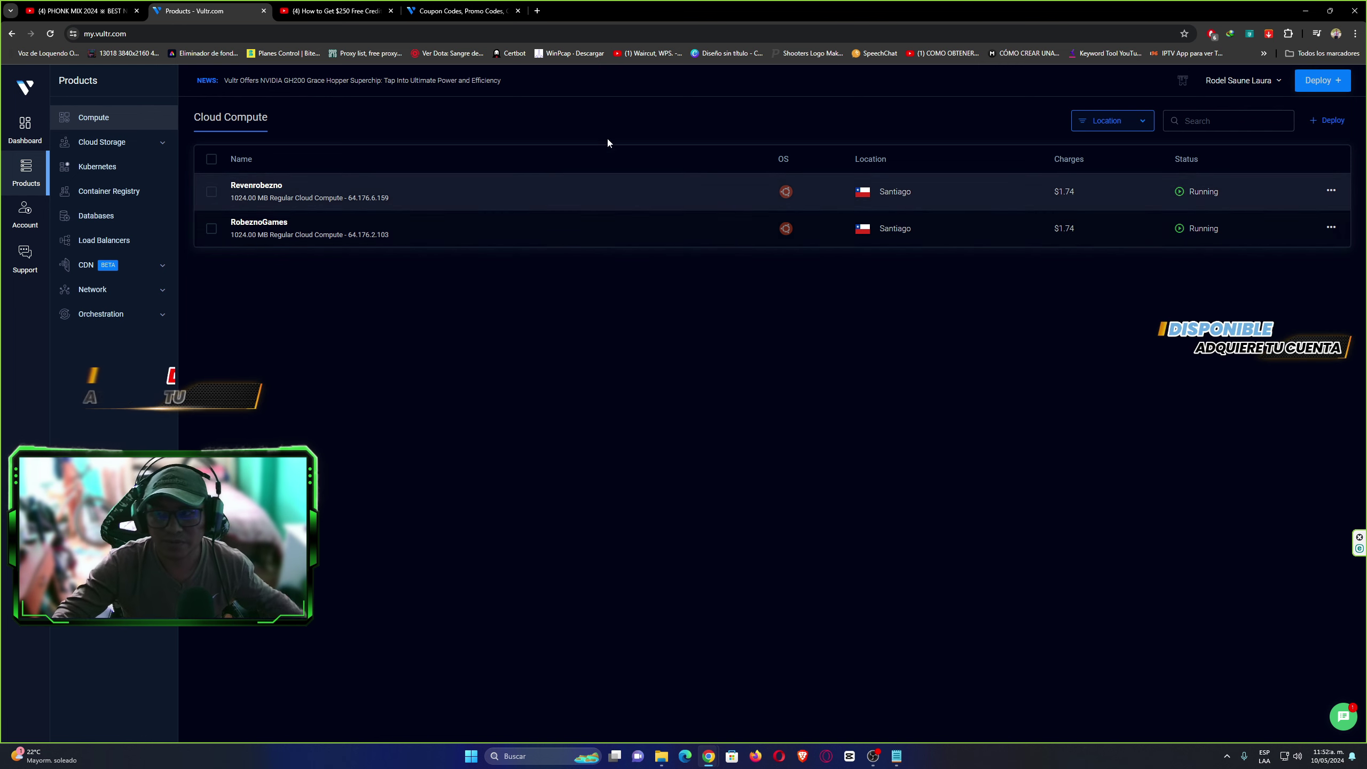
click(1315, 86)
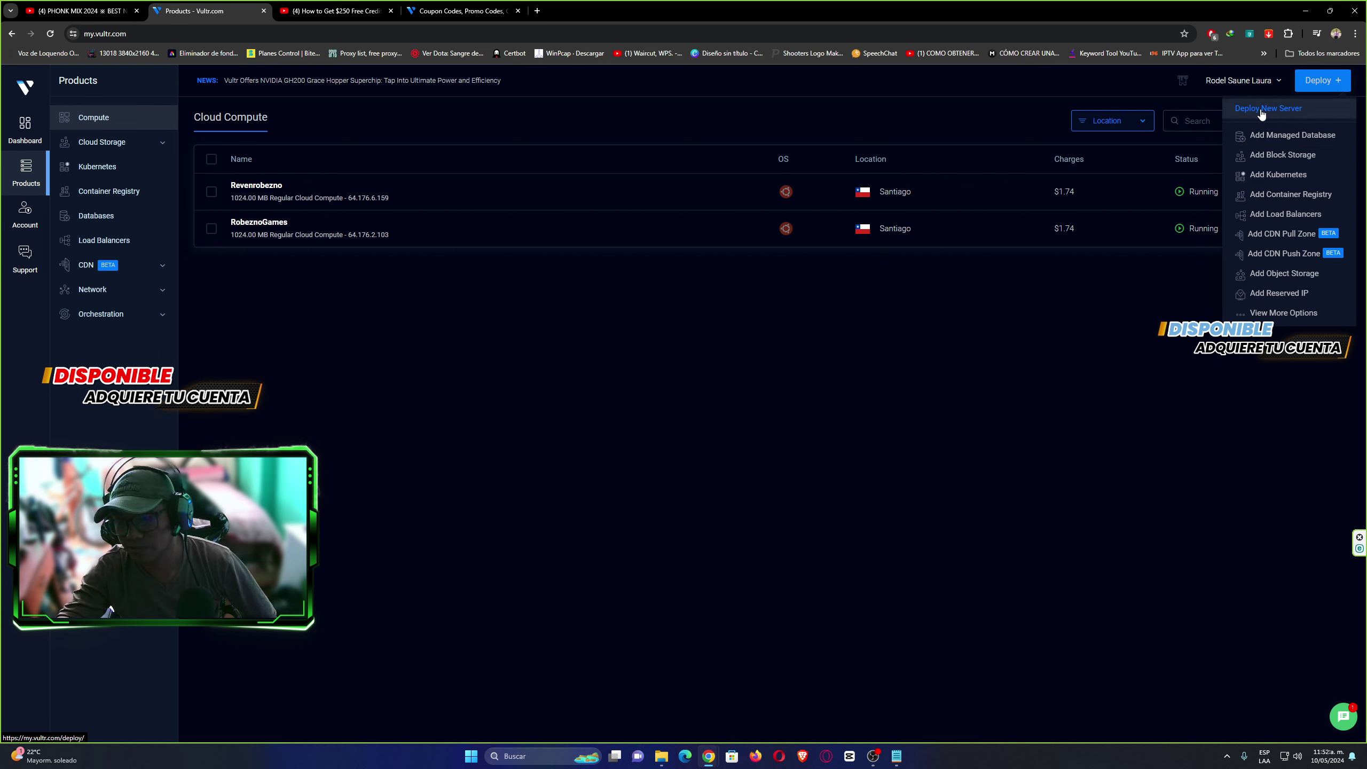
click(1260, 110)
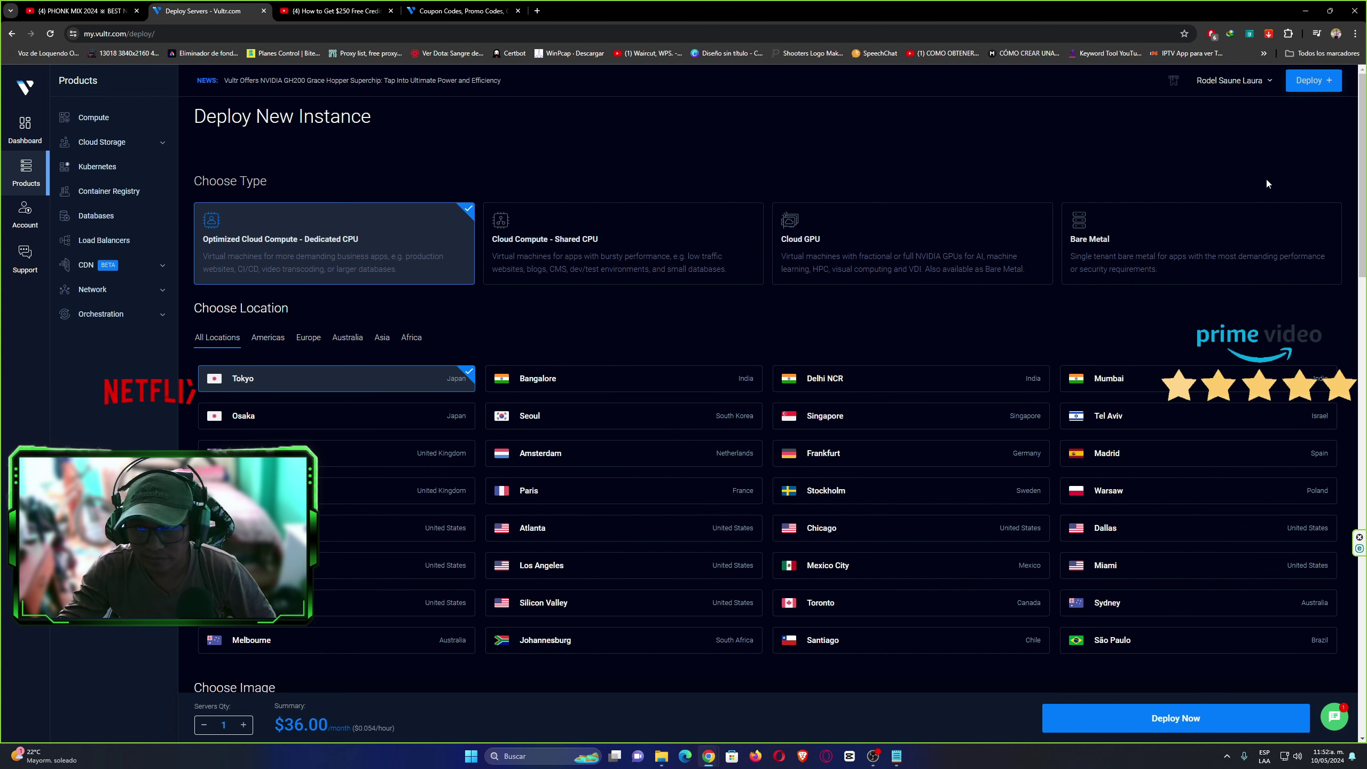
Compare the server types and their prices, settling on Cloud Compute – Shared CPU.
scroll(1267, 183, down, 2)
scroll(1151, 220, up, 2)
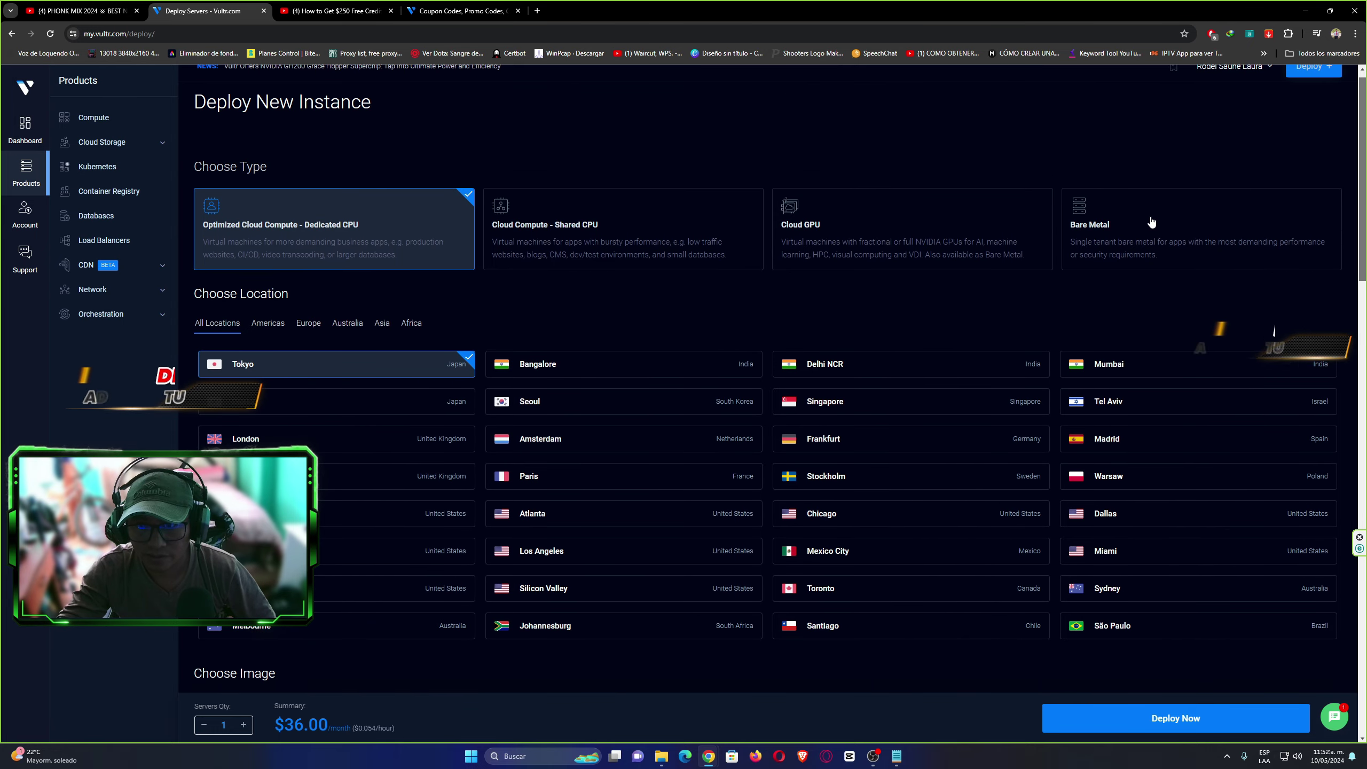
click(585, 233)
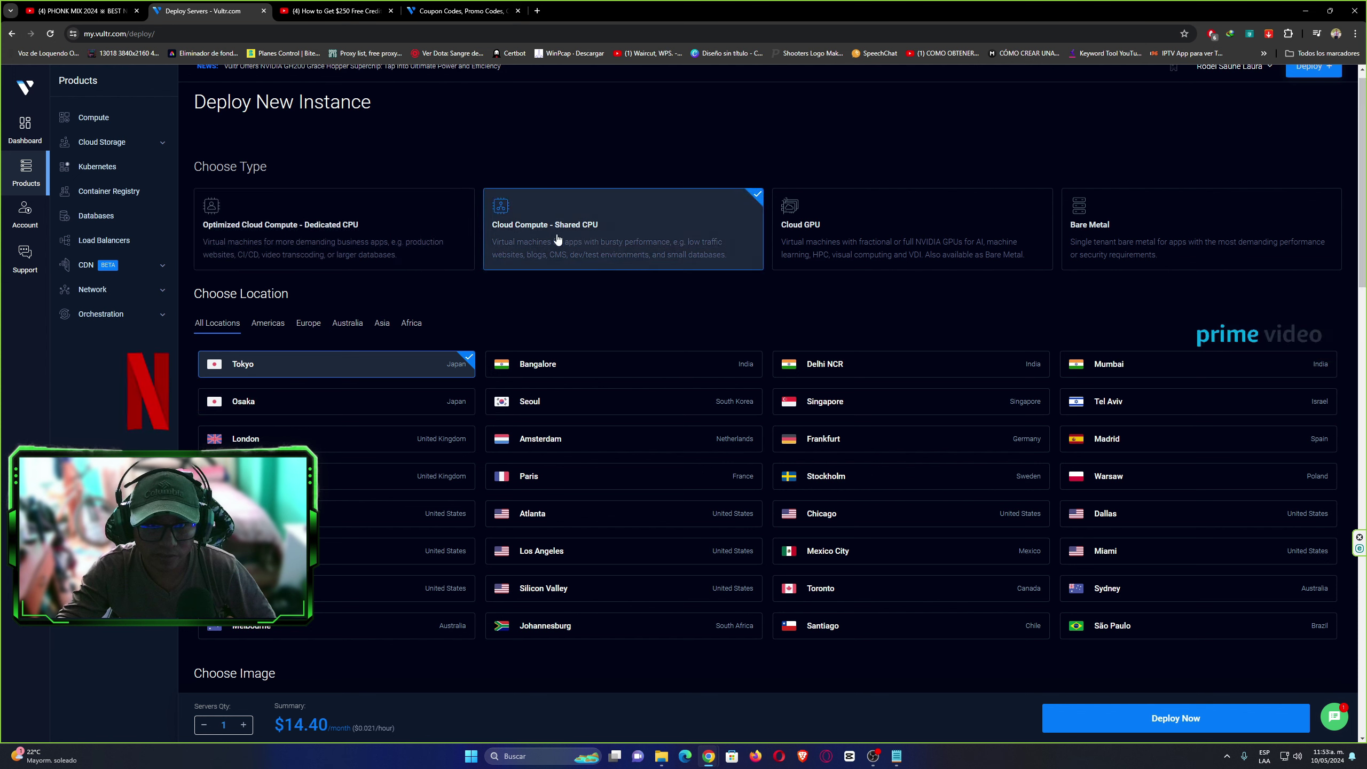
click(383, 229)
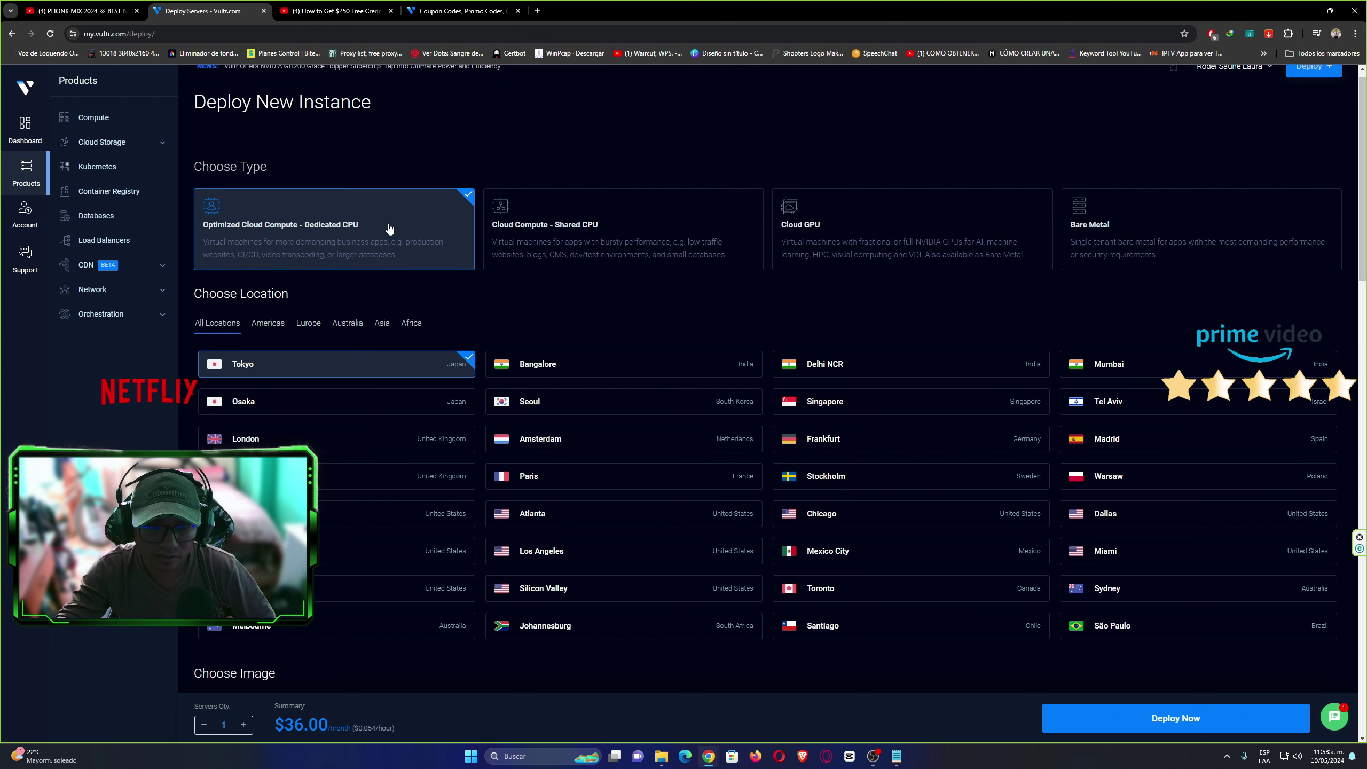
double_click(294, 724)
click(313, 726)
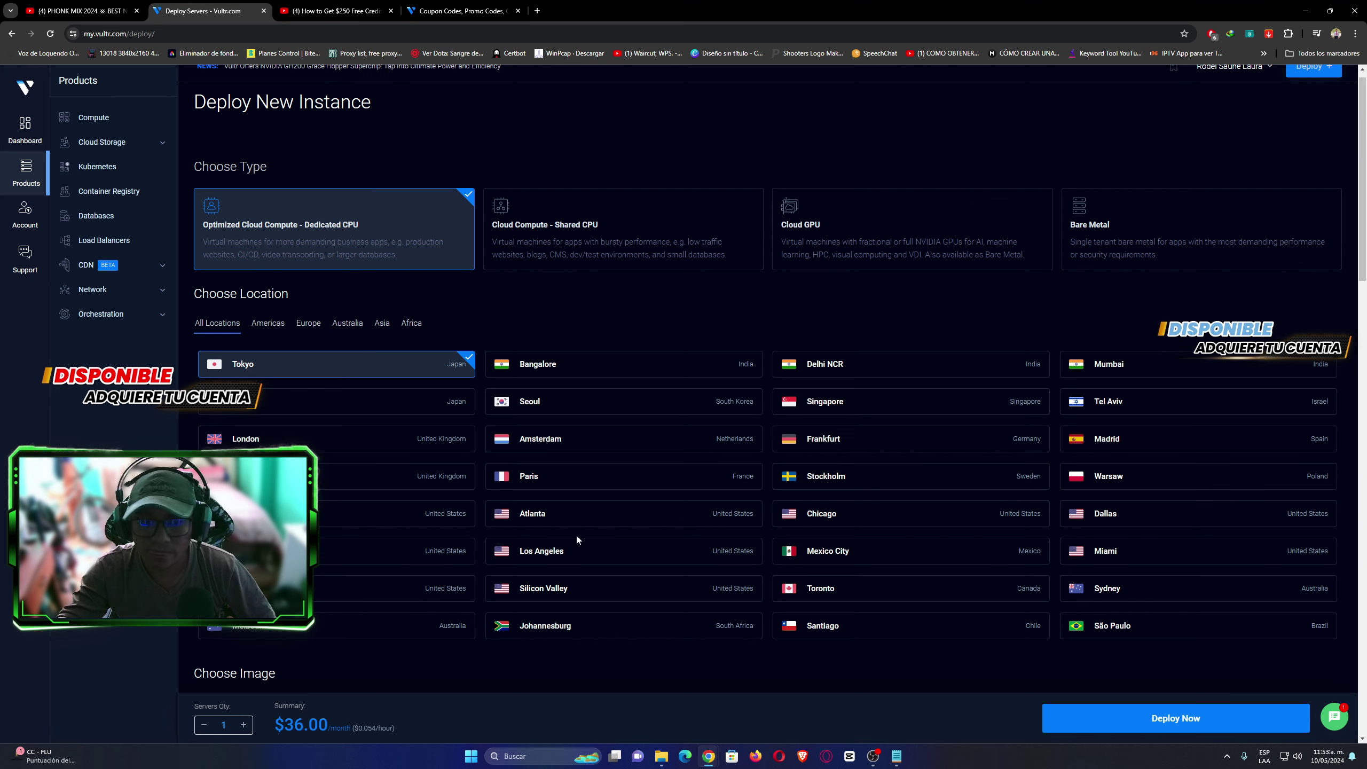
double_click(287, 722)
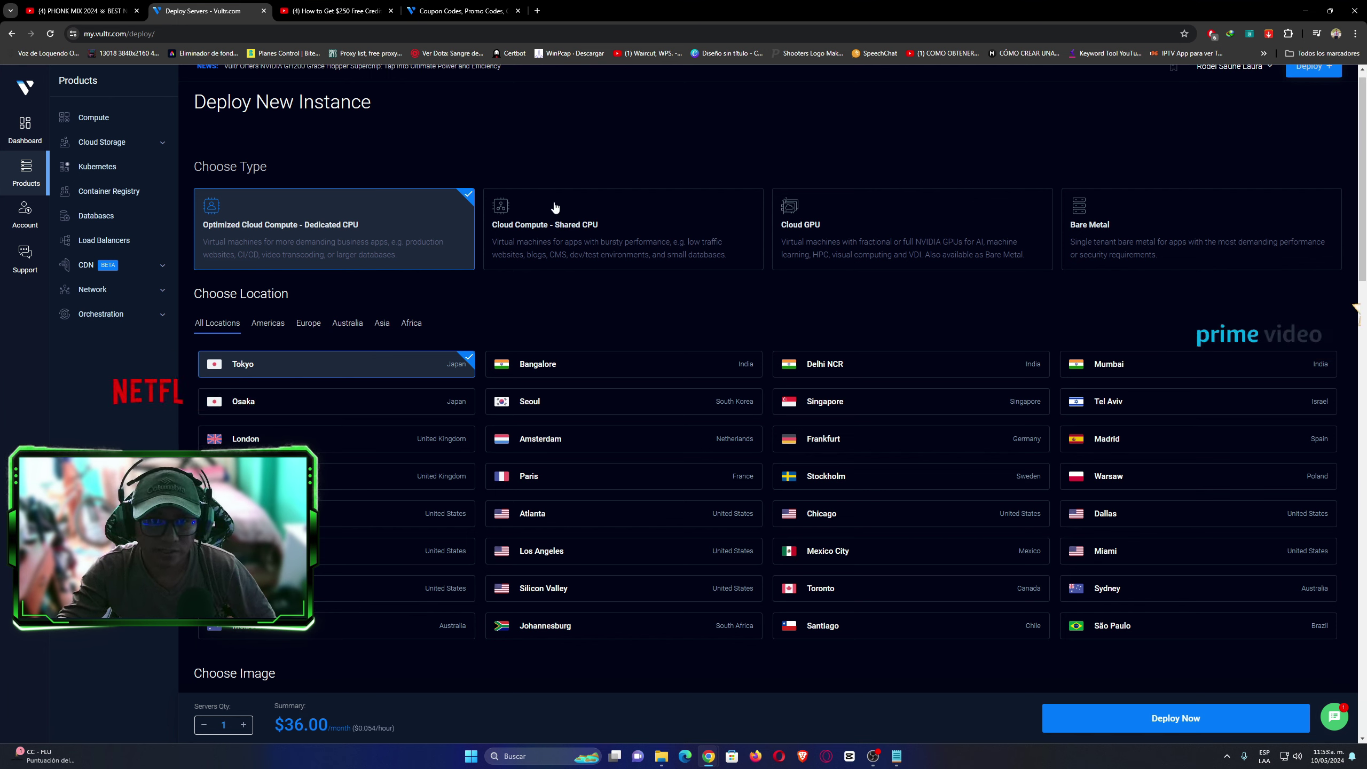
click(598, 253)
double_click(324, 721)
click(472, 707)
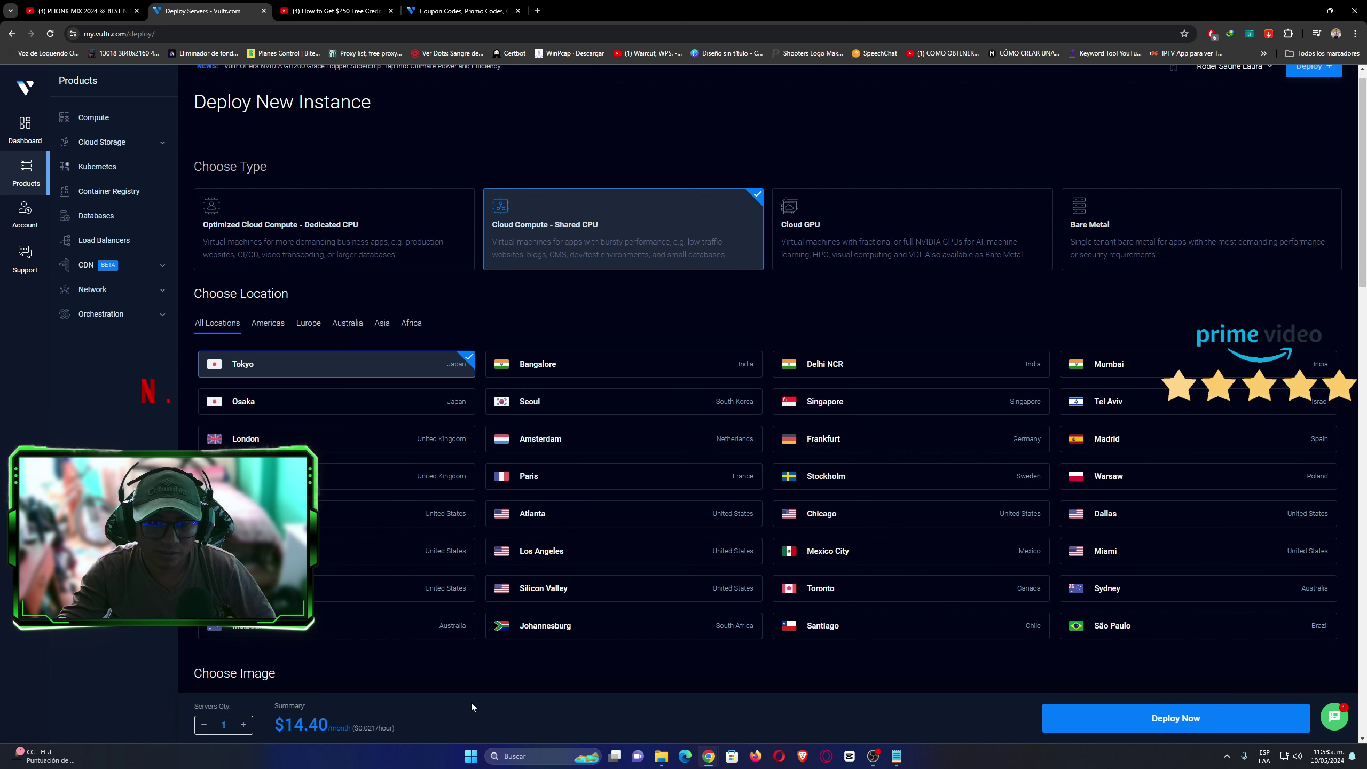
click(893, 253)
drag(294, 724, 314, 724)
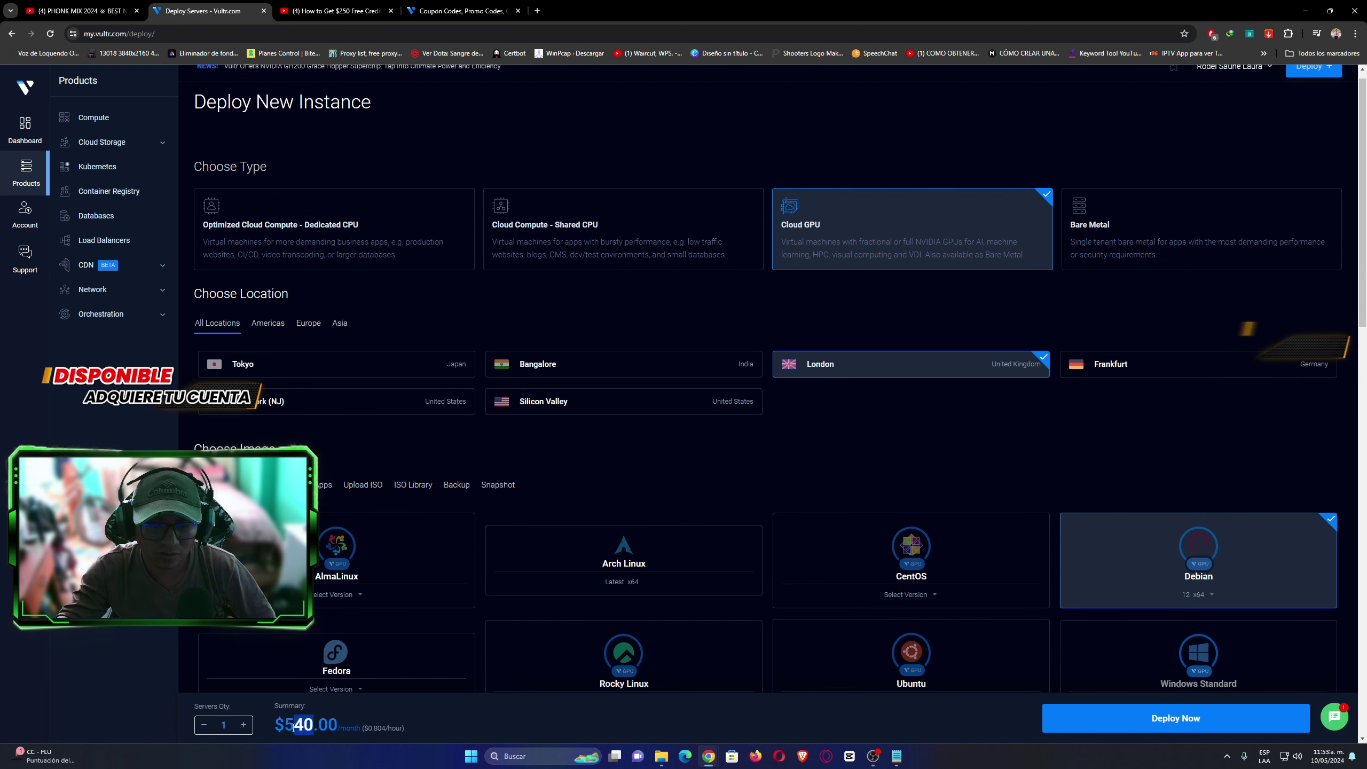
click(553, 698)
click(1112, 242)
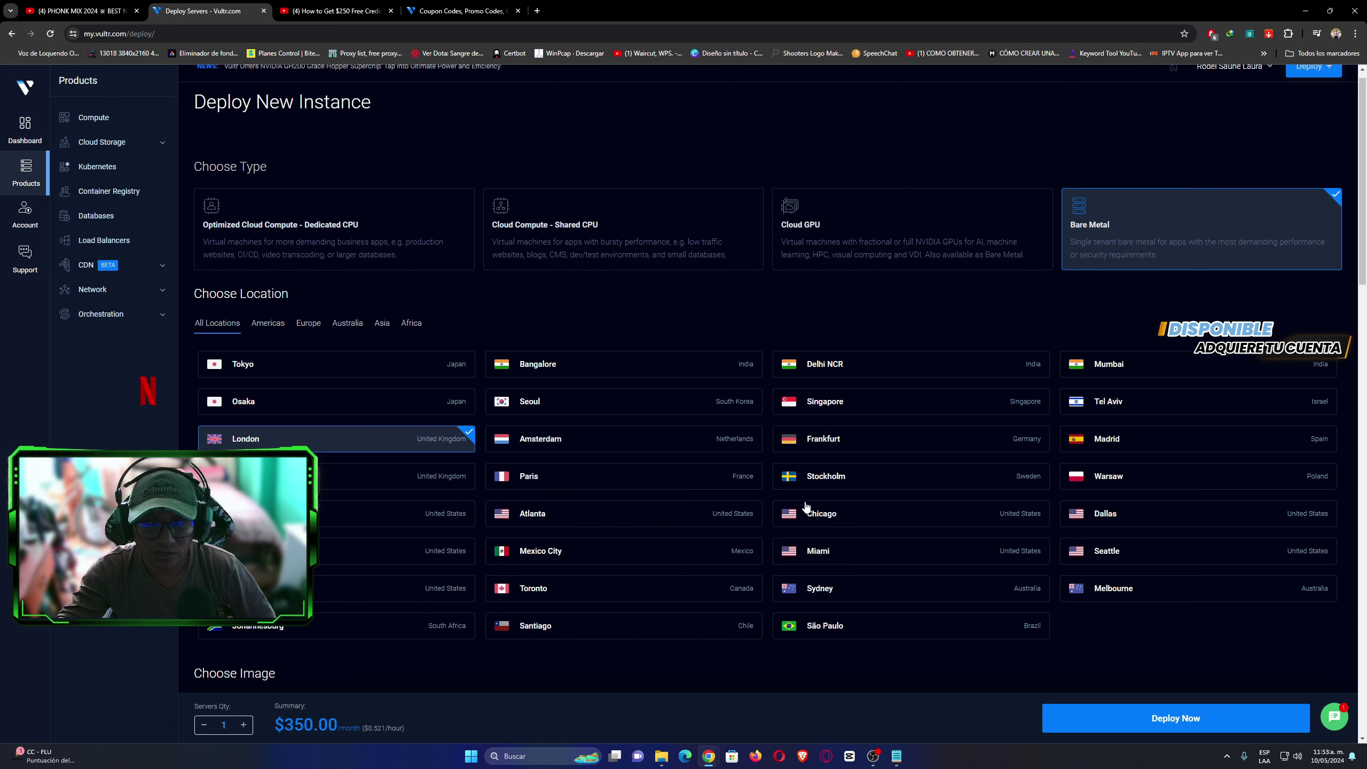
click(576, 233)
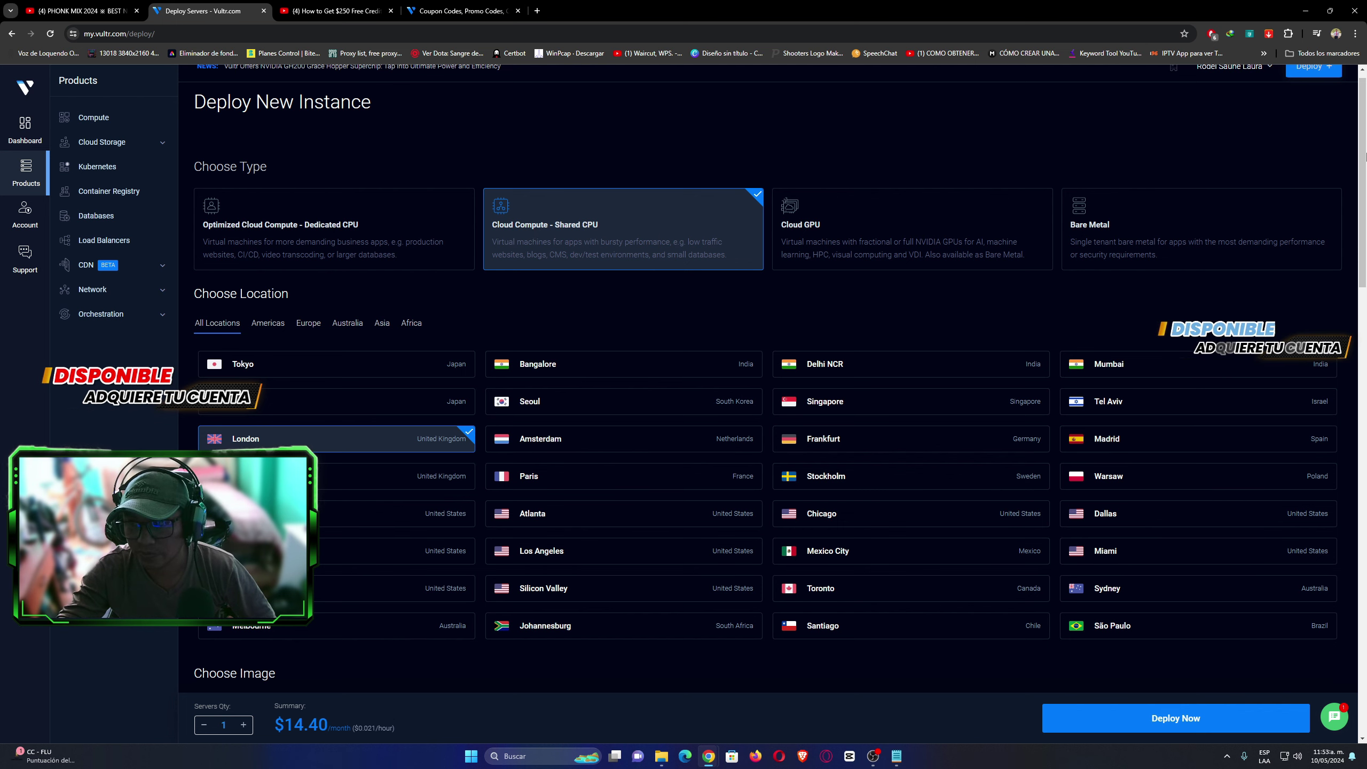
scroll(1364, 185, down, 2)
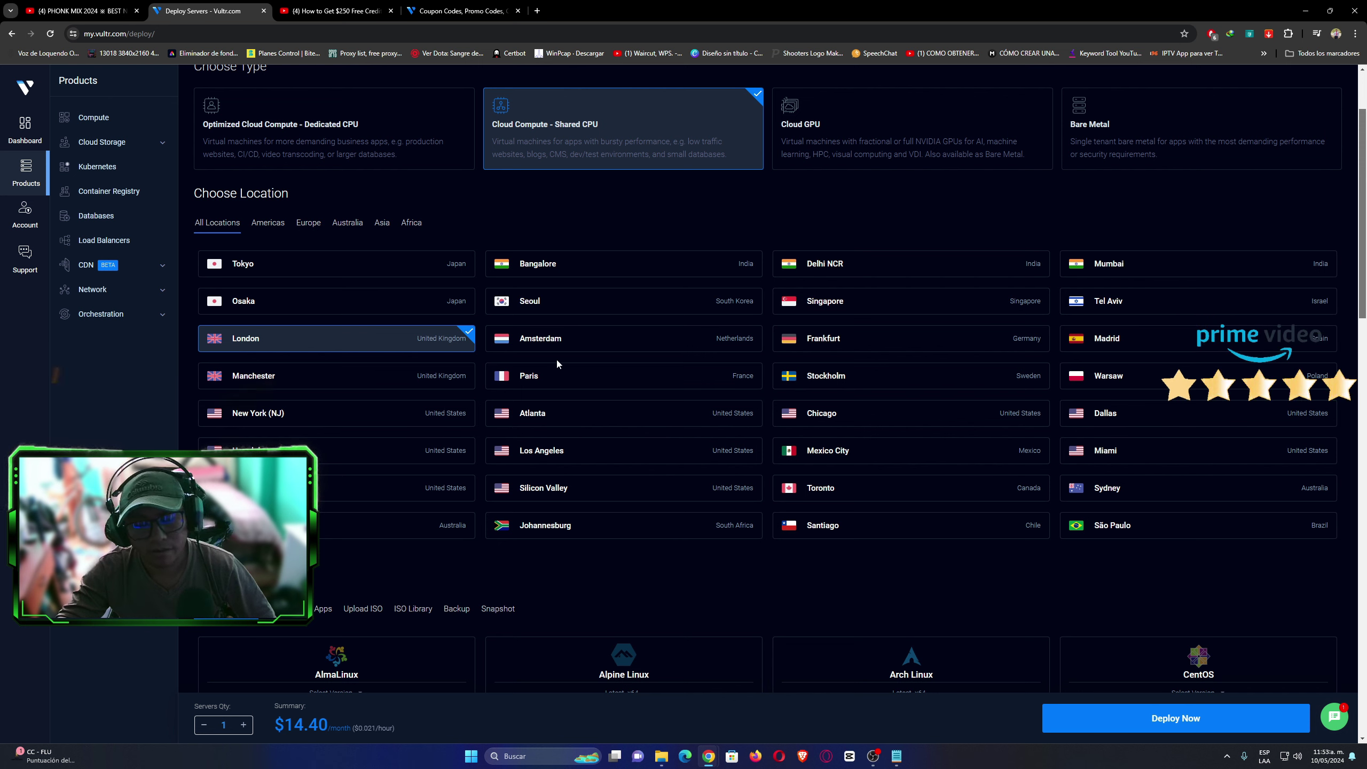
Choose São Paulo as the server location, bringing the total to $10.80/month.
click(1063, 529)
click(831, 530)
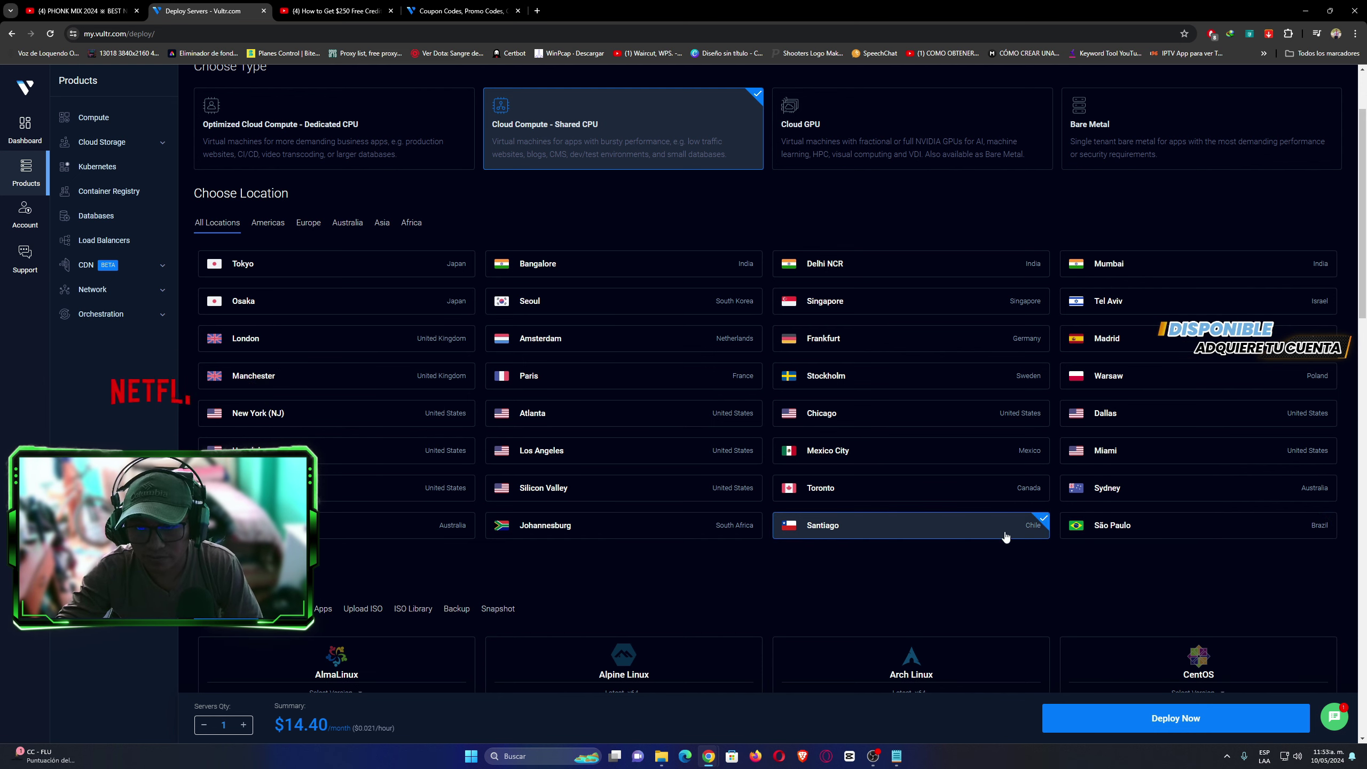
click(1286, 526)
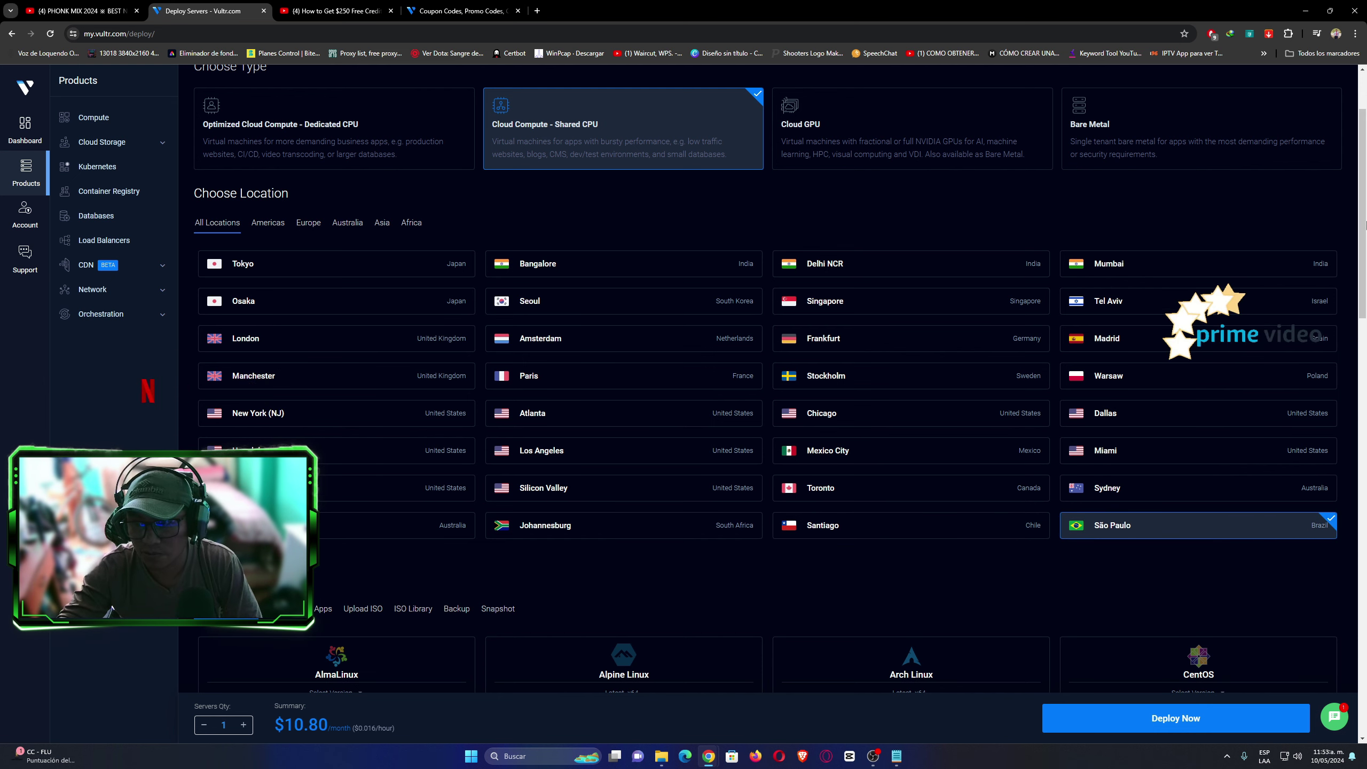
scroll(765, 377, down, 5)
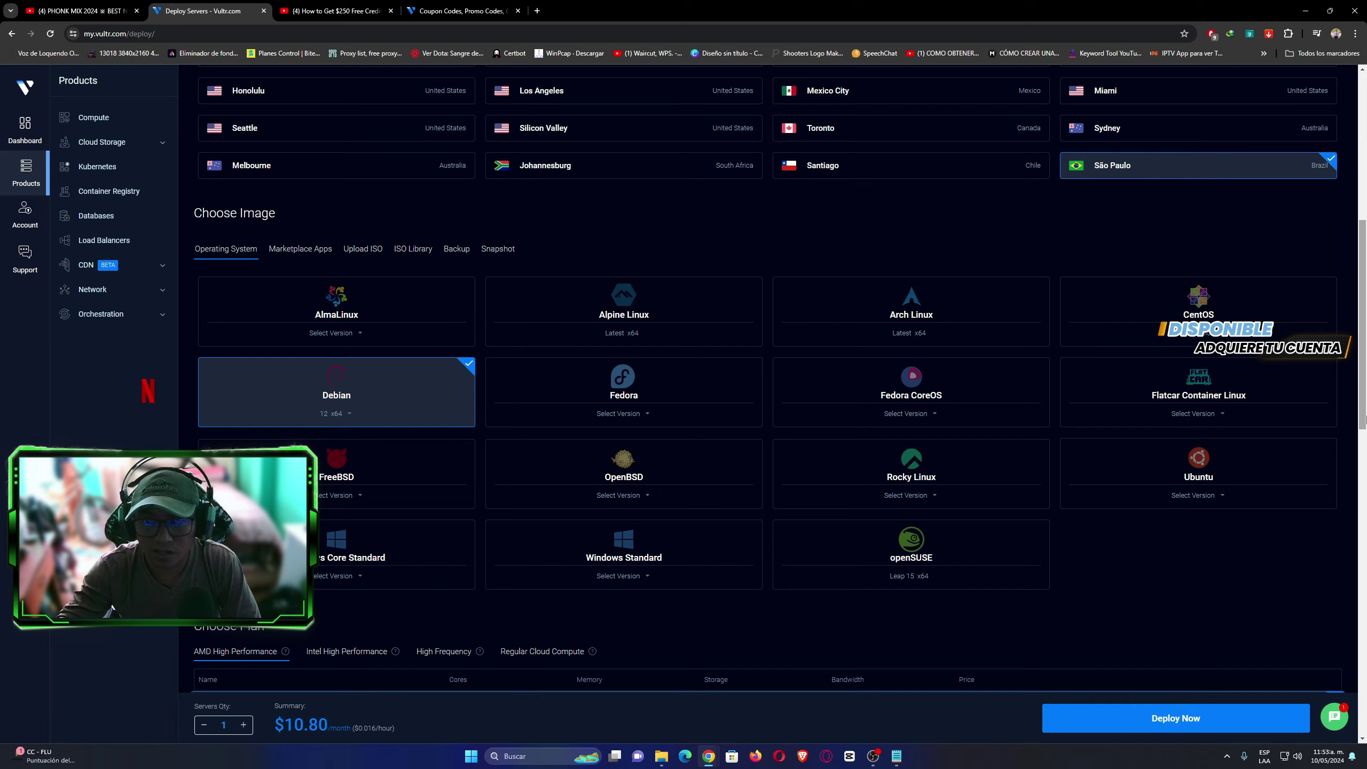
Look through the Windows image version lists, then switch Choose Image to Marketplace Apps.
drag(1365, 438, 1366, 320)
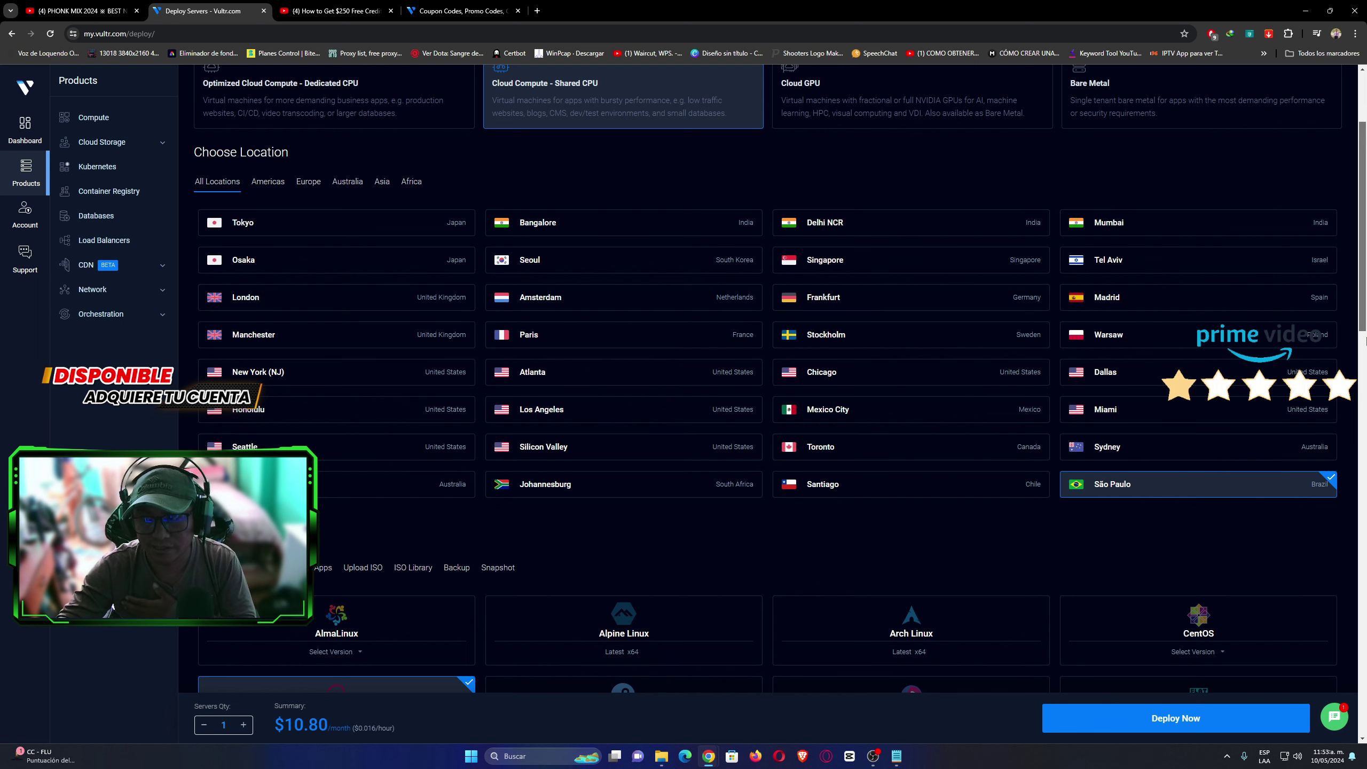
scroll(563, 369, down, 2)
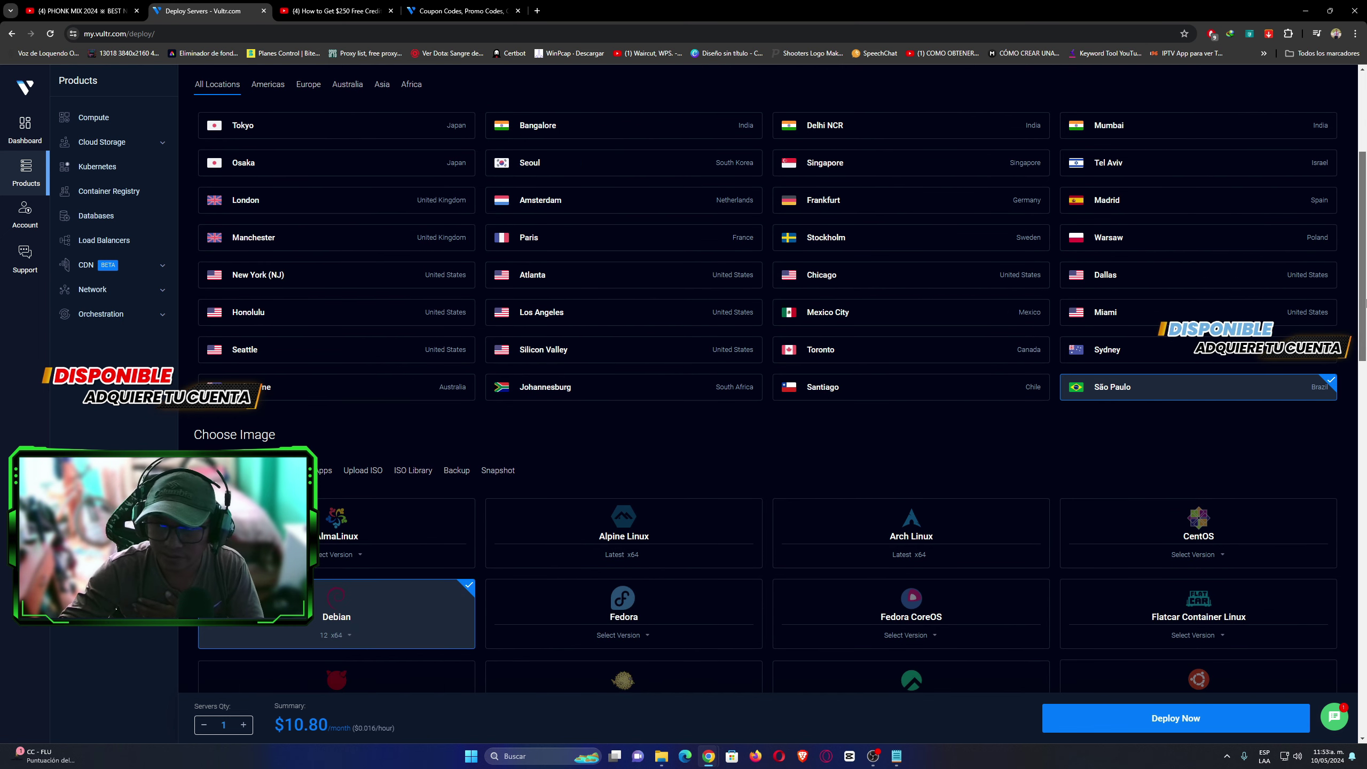
drag(1364, 303, 1359, 360)
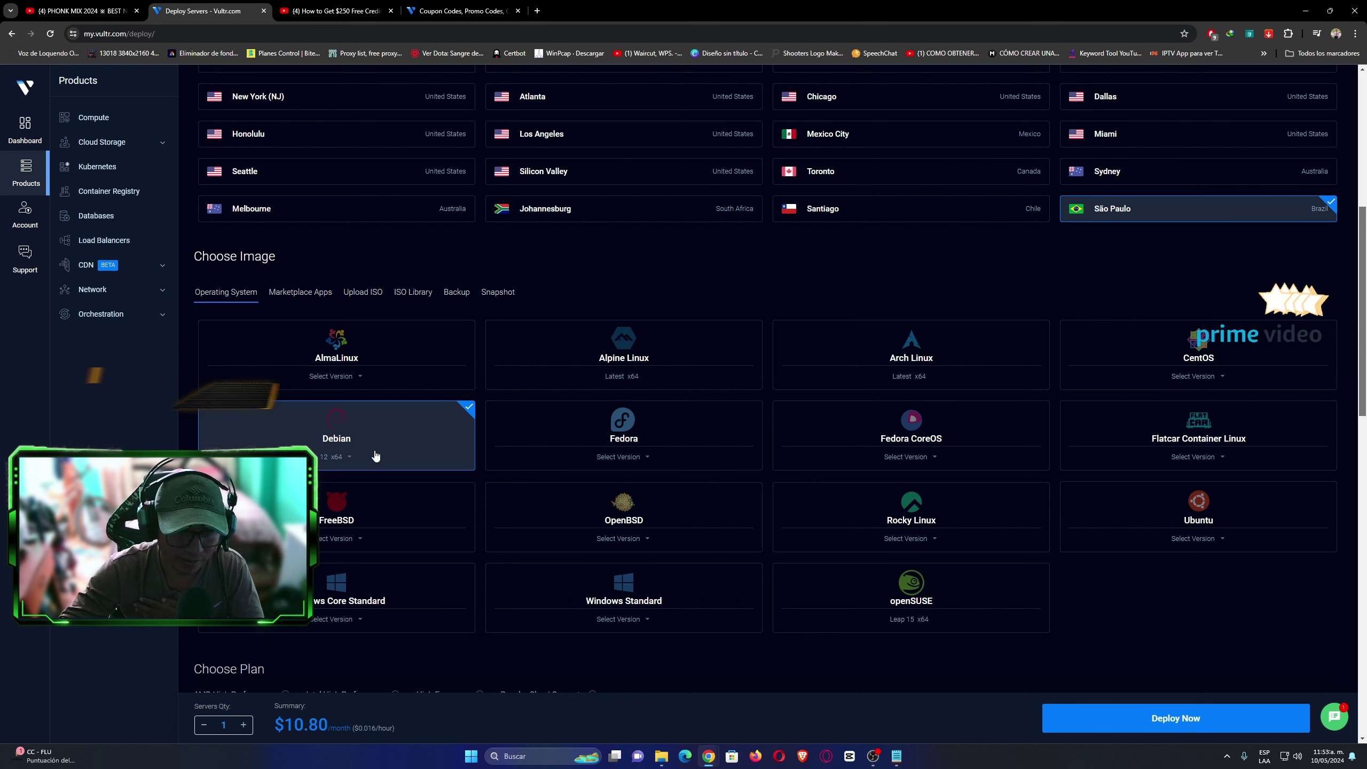
scroll(708, 300, down, 1)
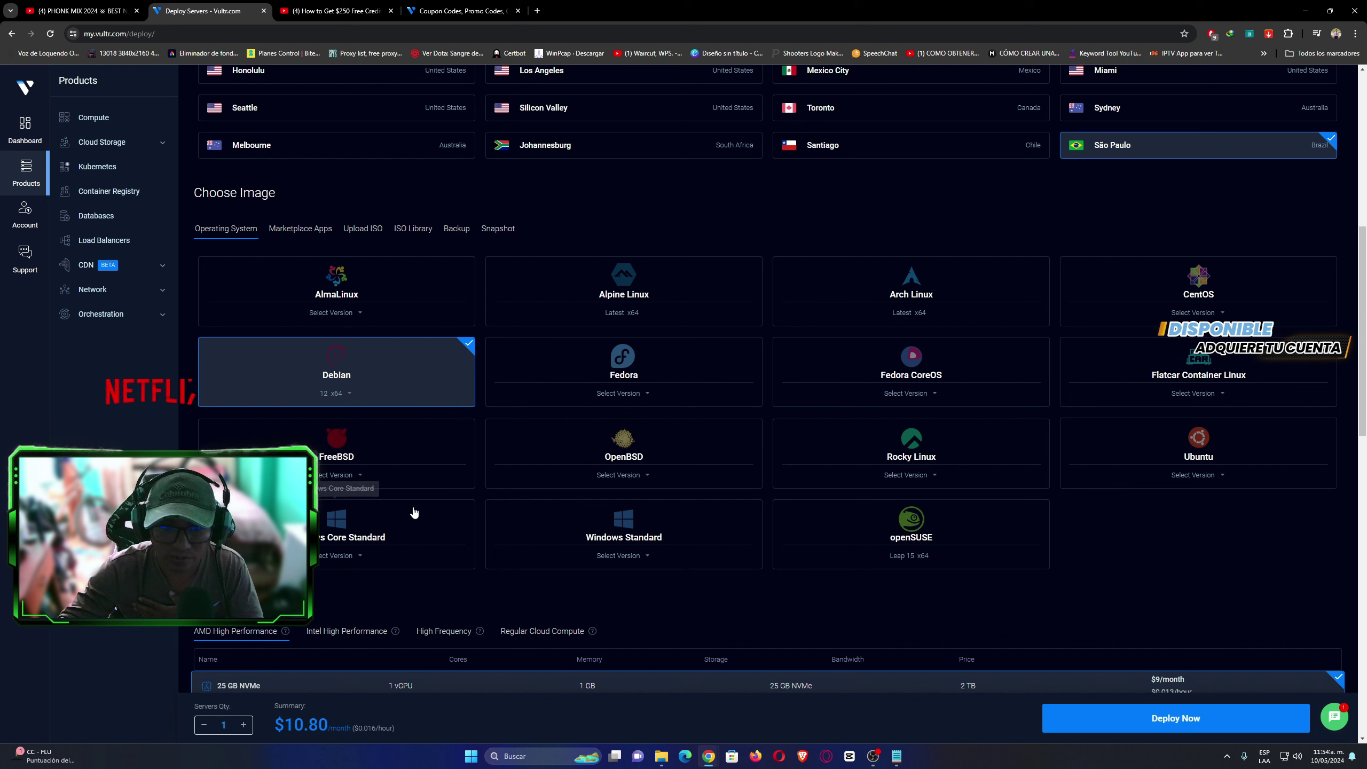
click(336, 531)
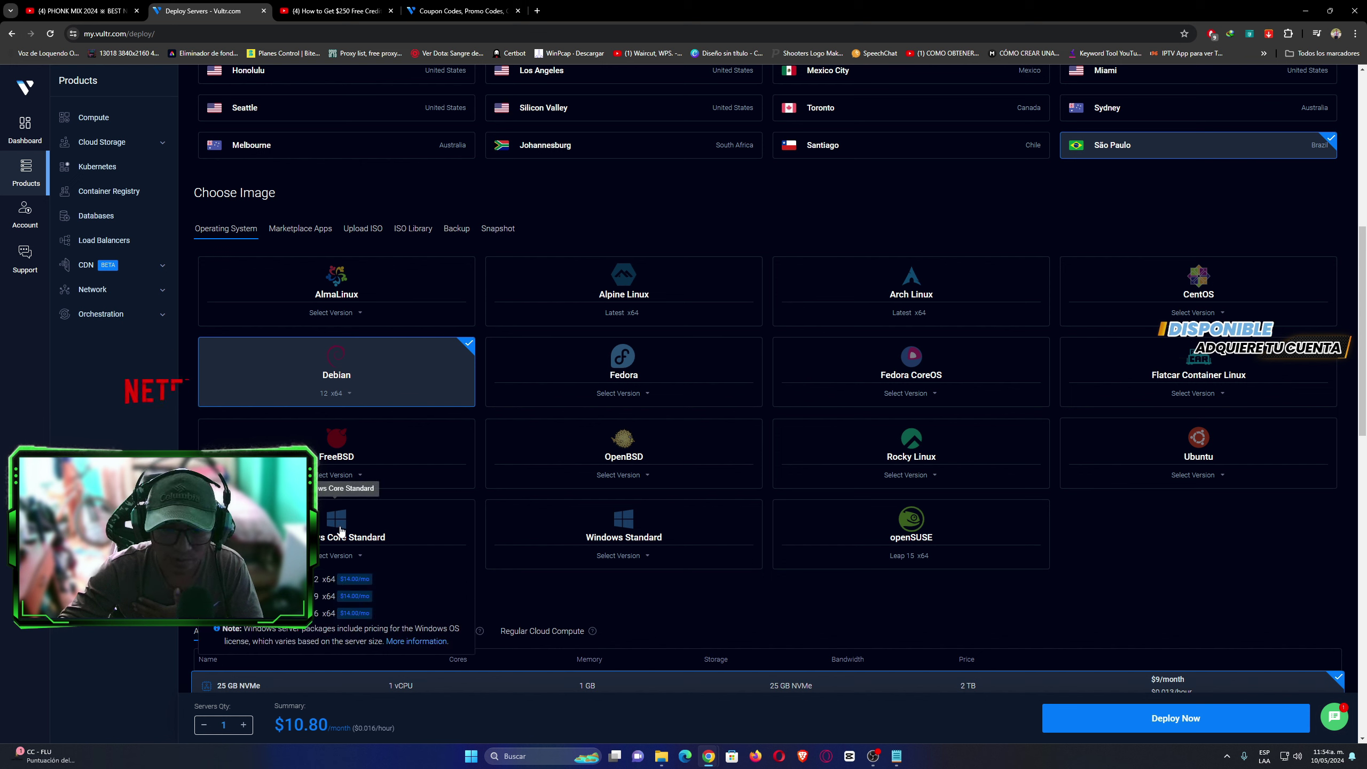
click(620, 533)
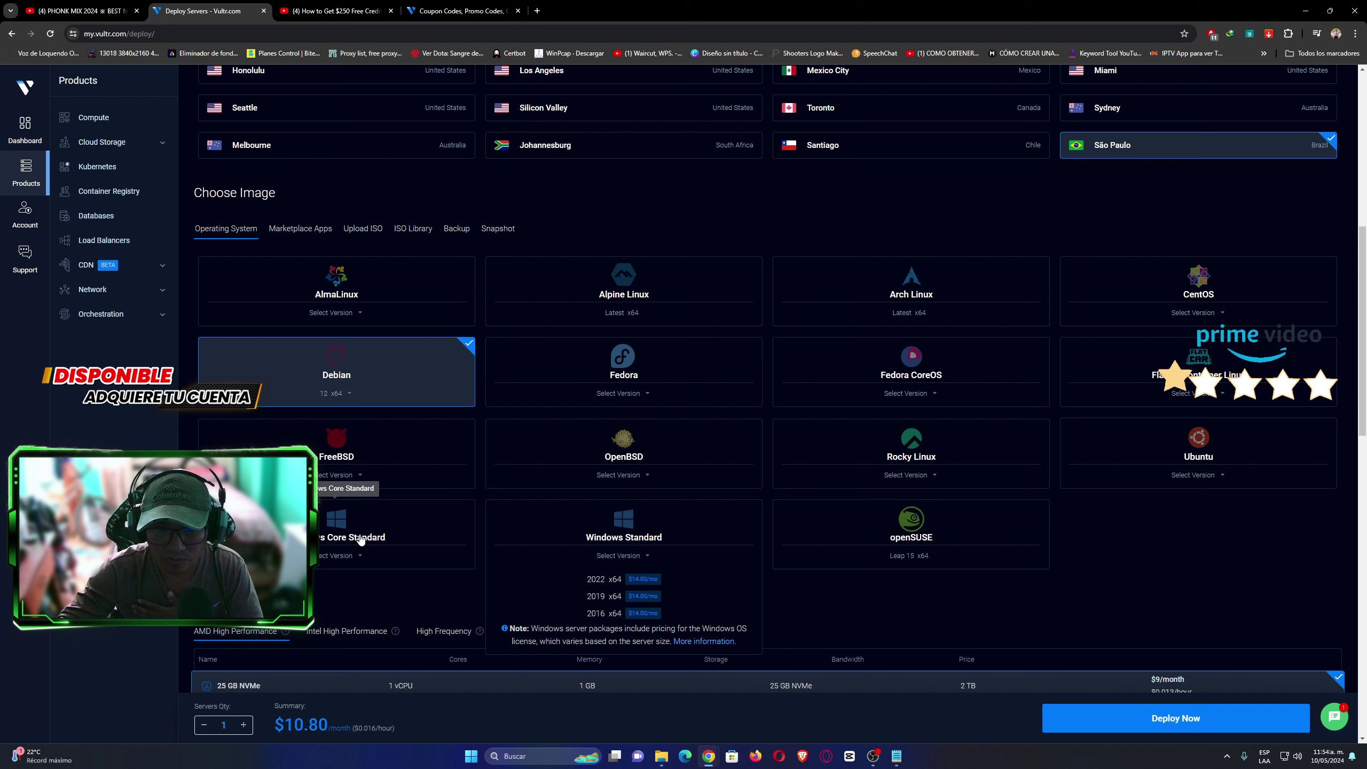
click(331, 529)
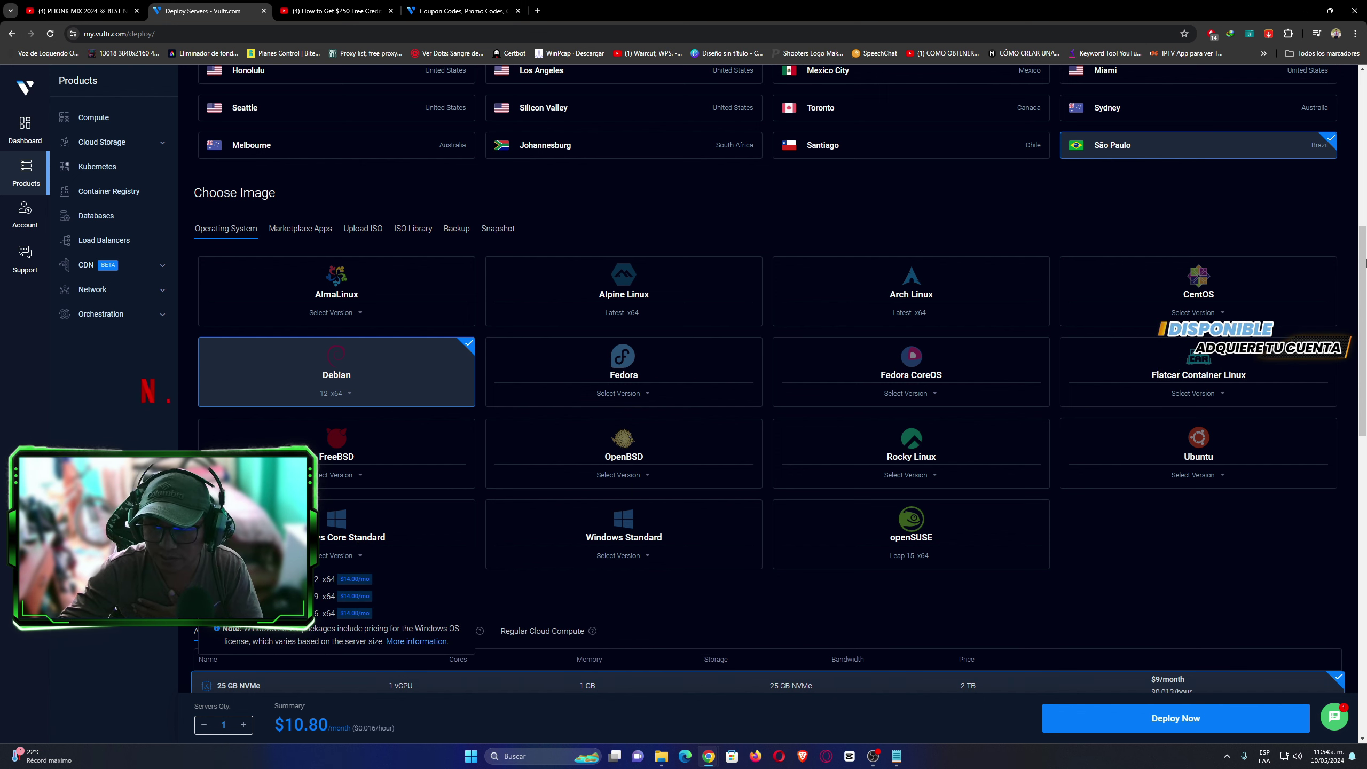
scroll(1365, 308, down, 2)
click(1186, 437)
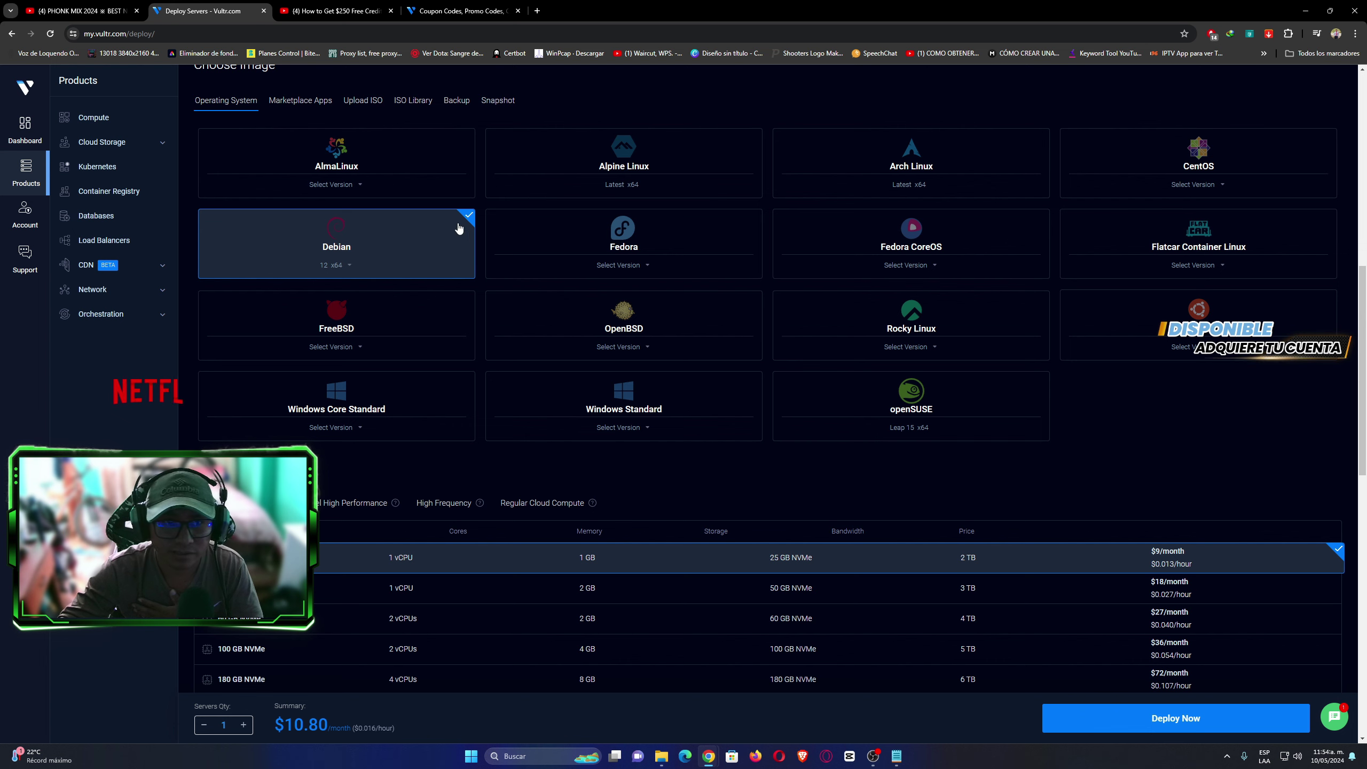
scroll(1361, 308, up, 2)
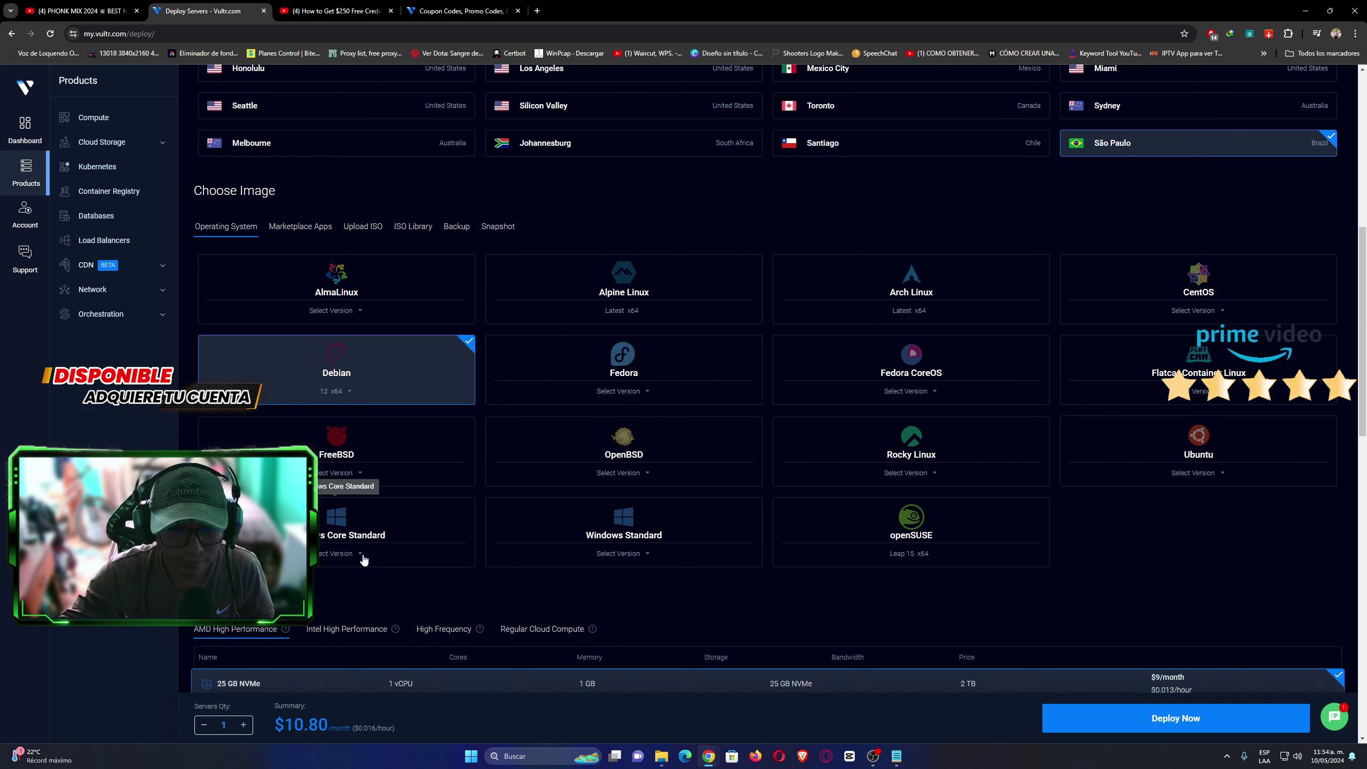
click(623, 554)
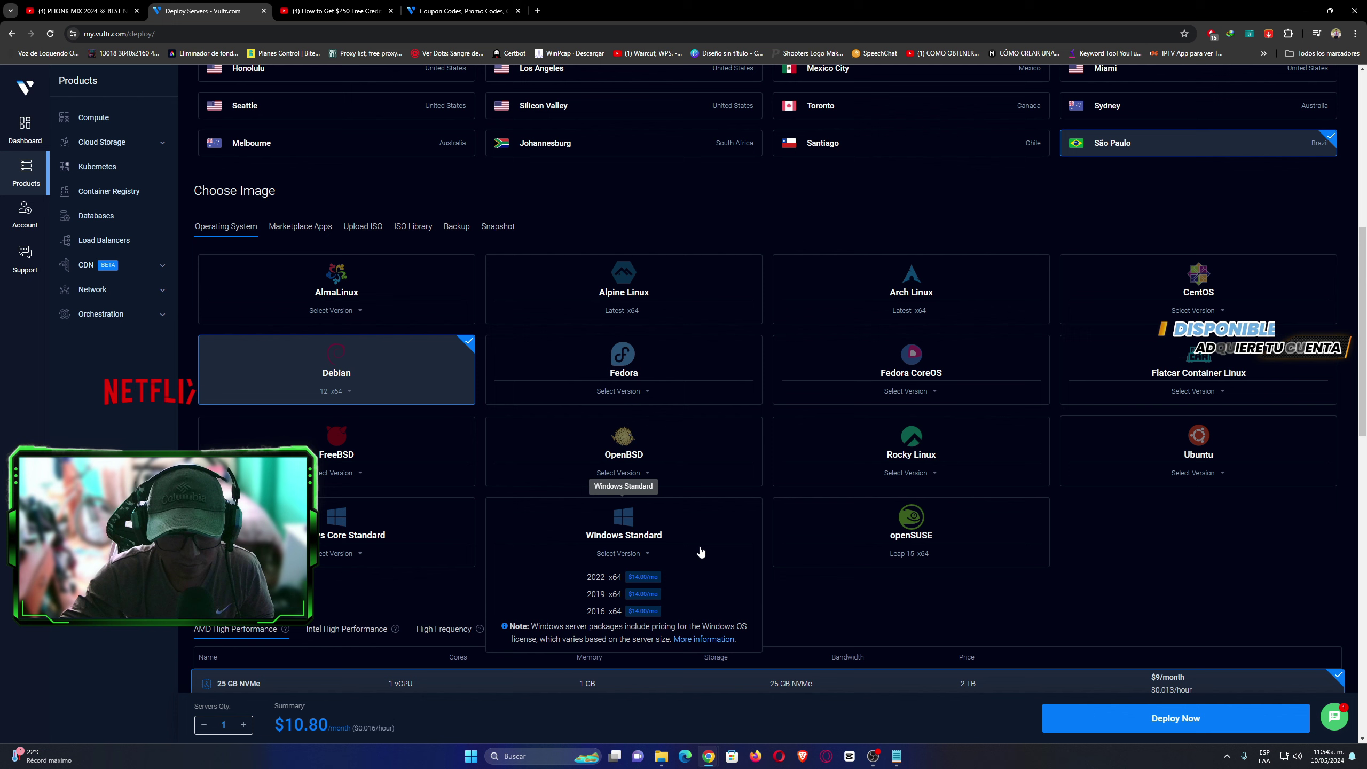
click(357, 564)
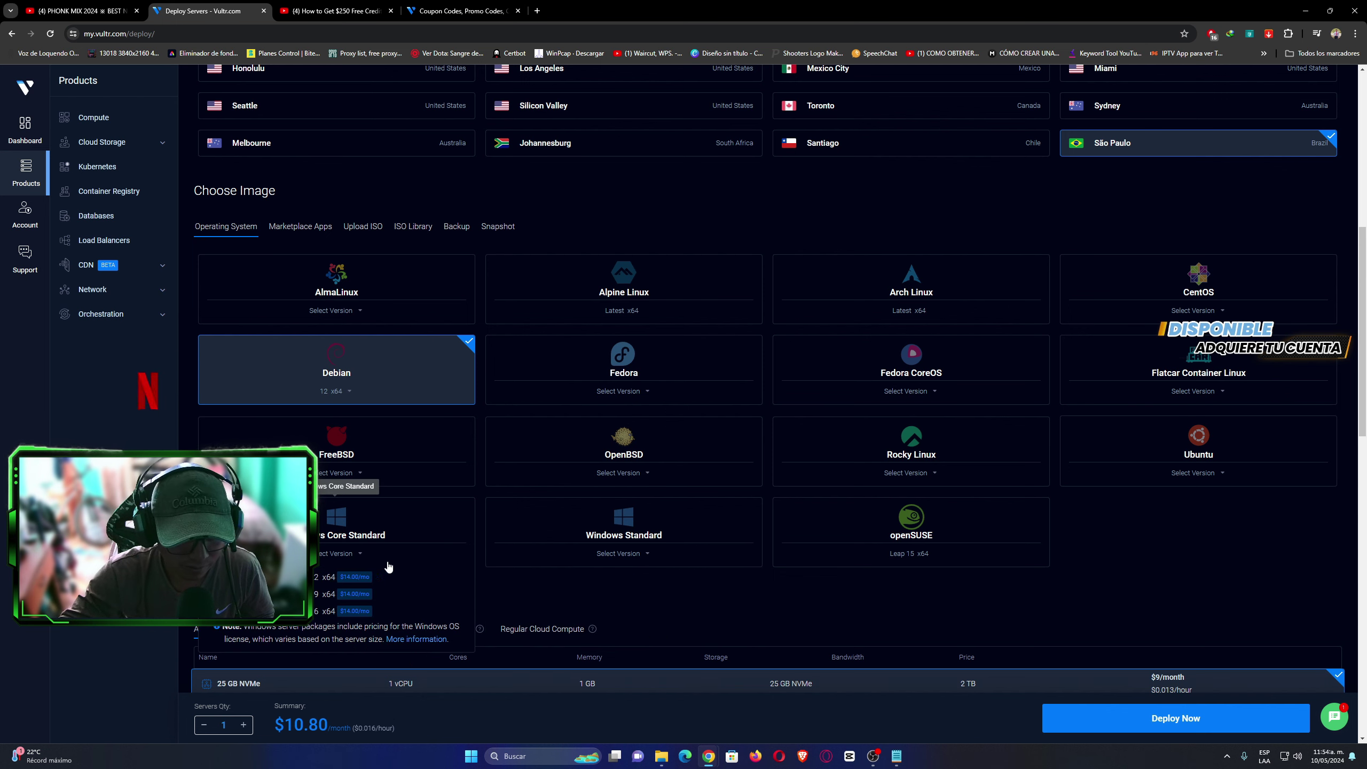
click(291, 234)
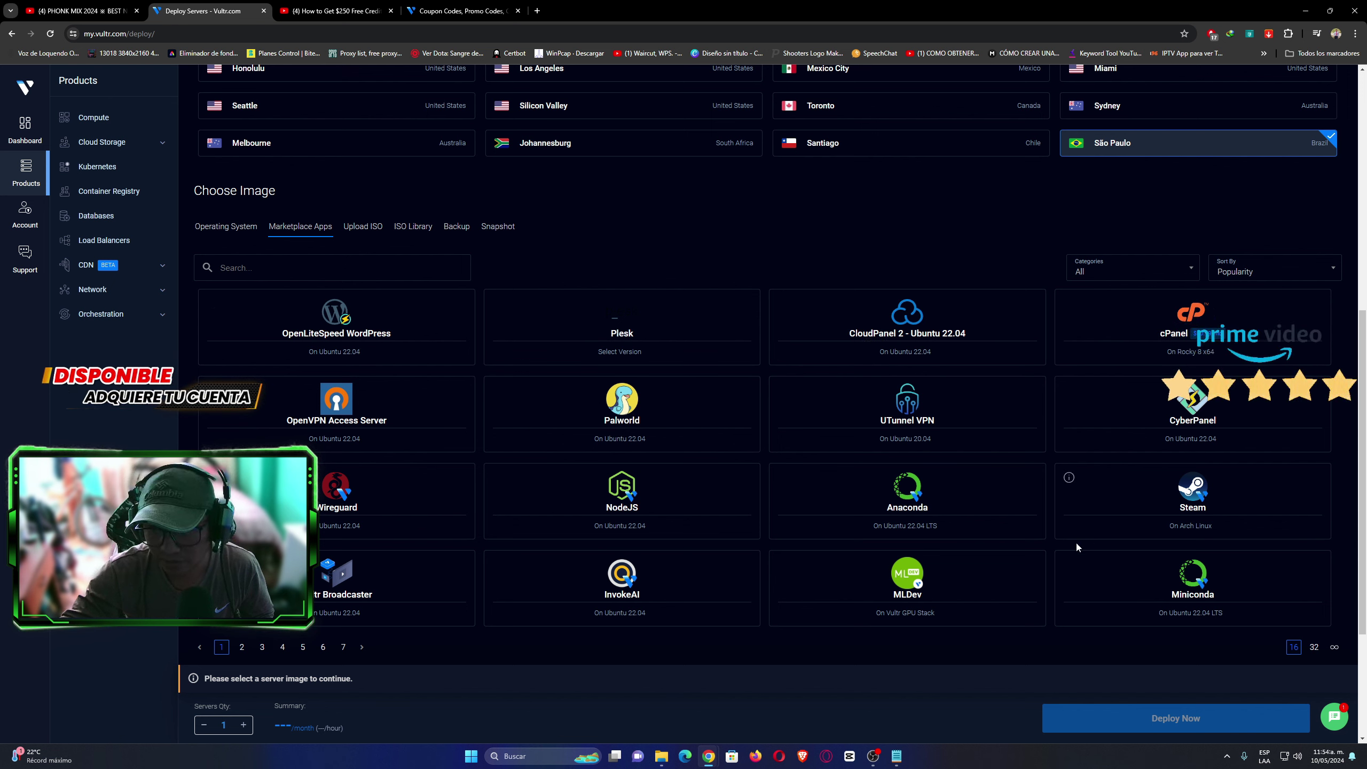
Page through Marketplace Apps pages 2 to 7, ending back on page 2 with Docker and WordPress.
click(242, 647)
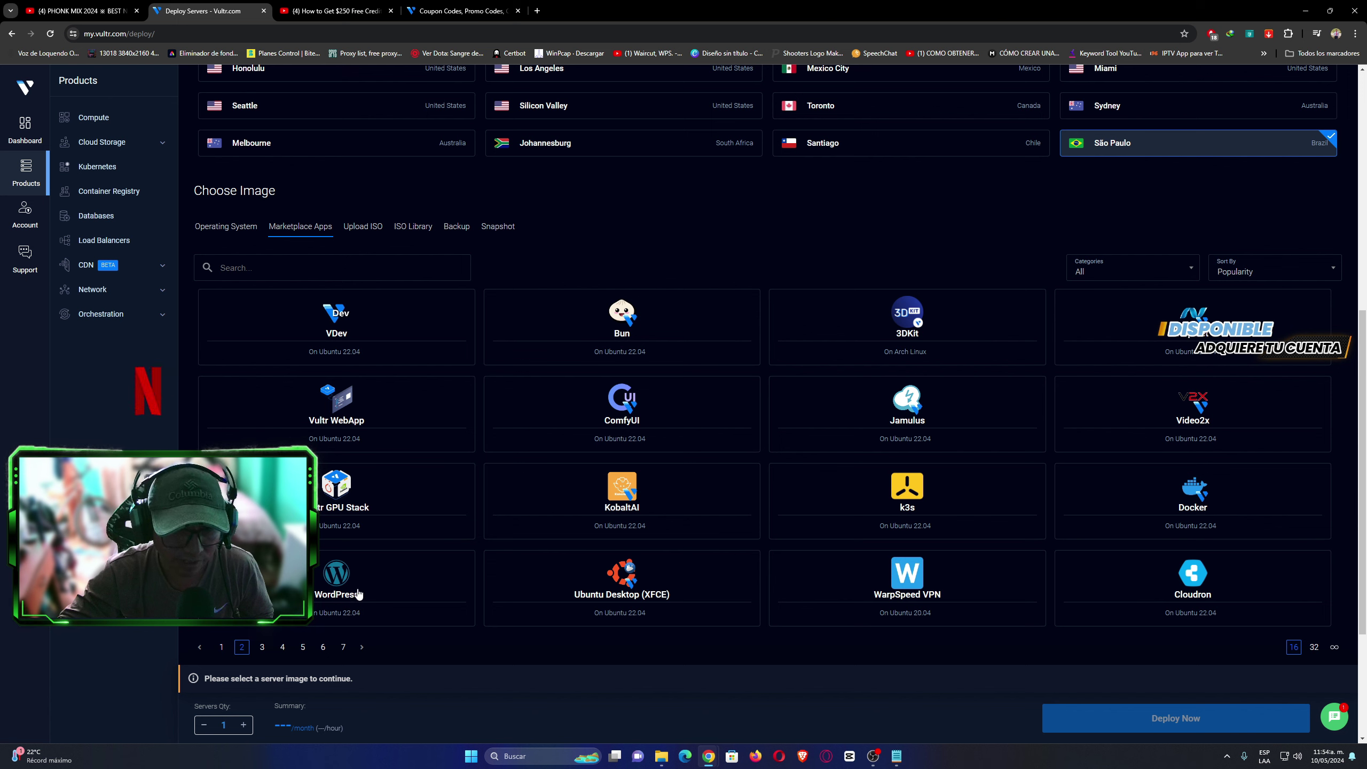
click(262, 647)
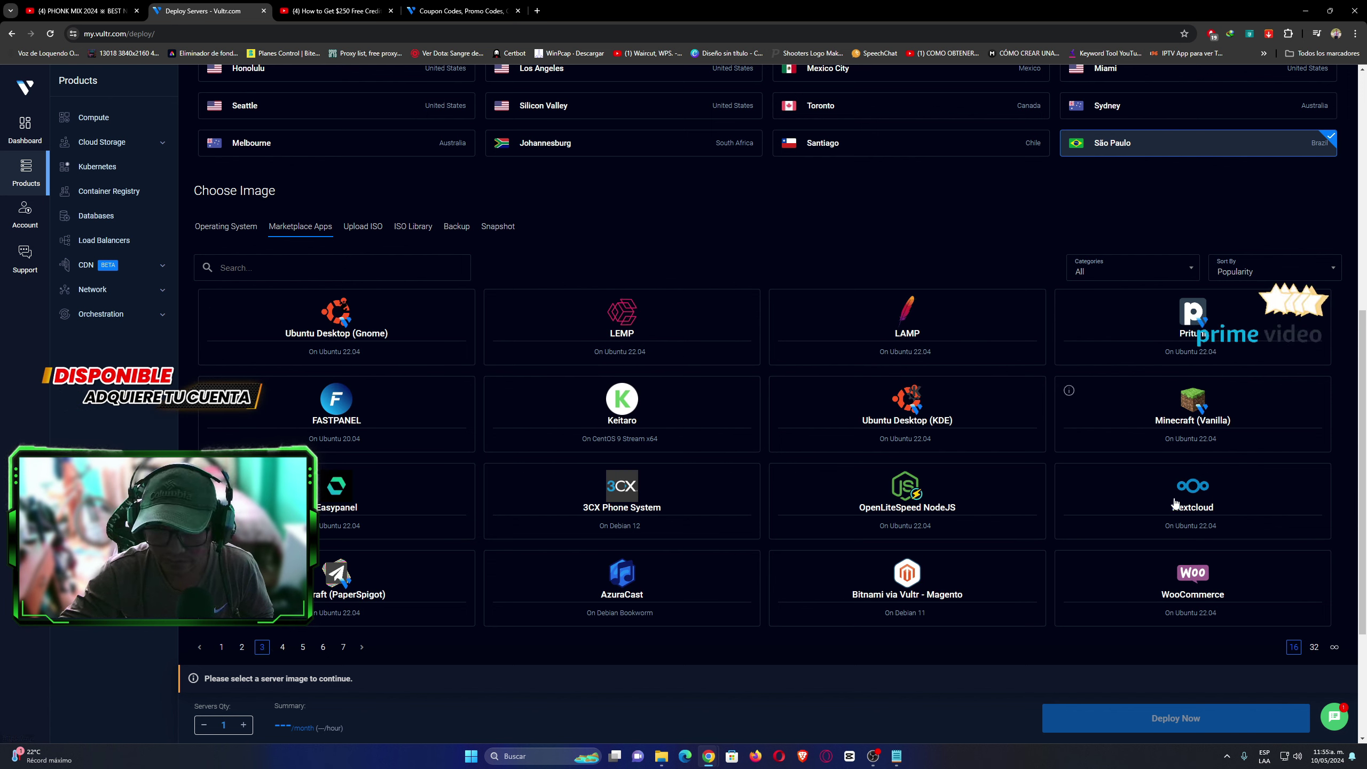
click(283, 648)
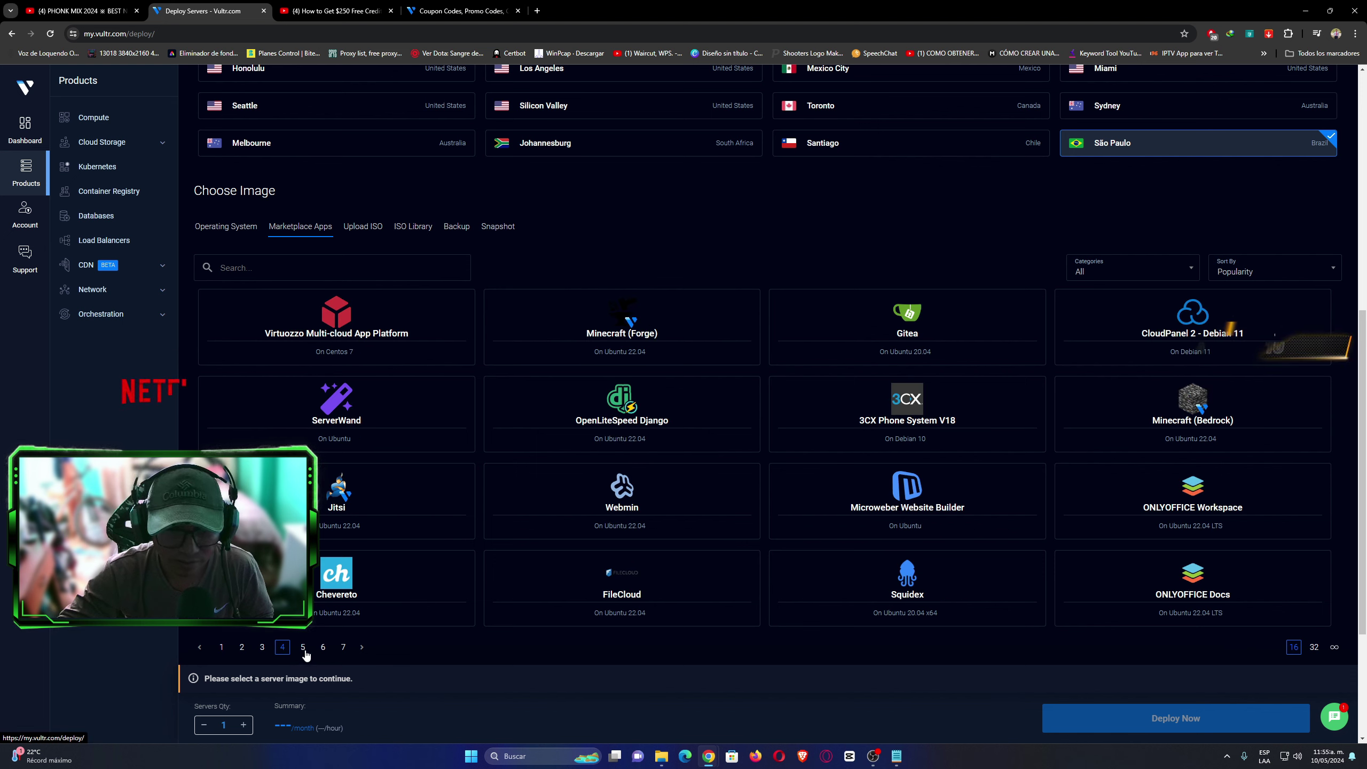
click(303, 647)
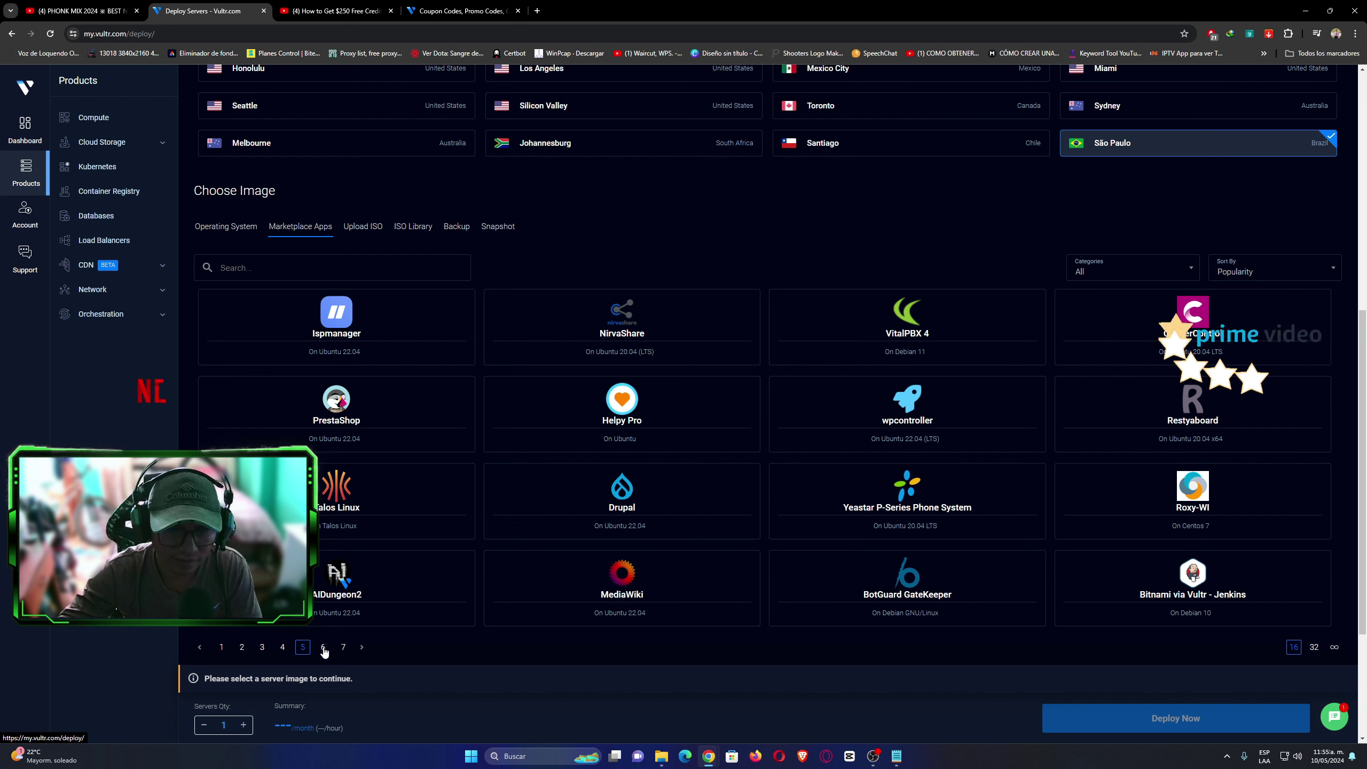
click(323, 647)
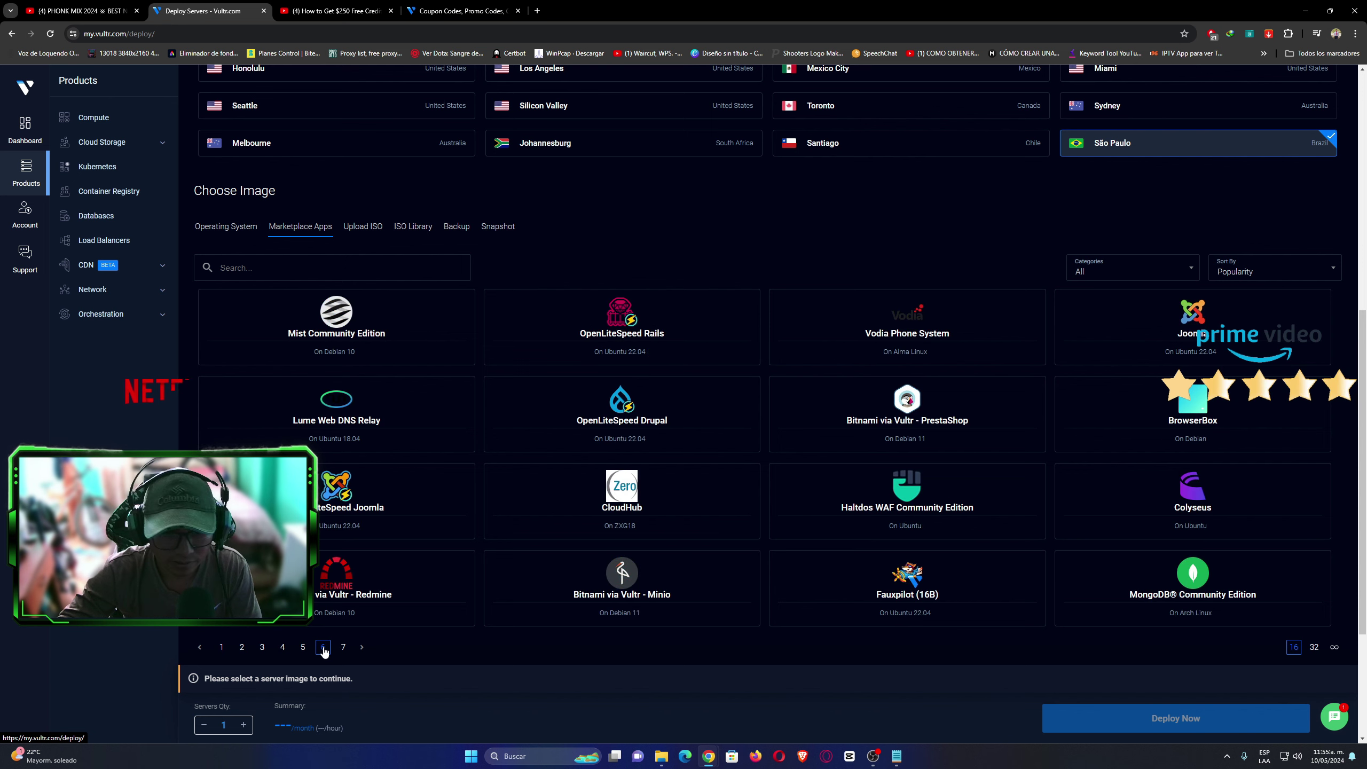
click(341, 648)
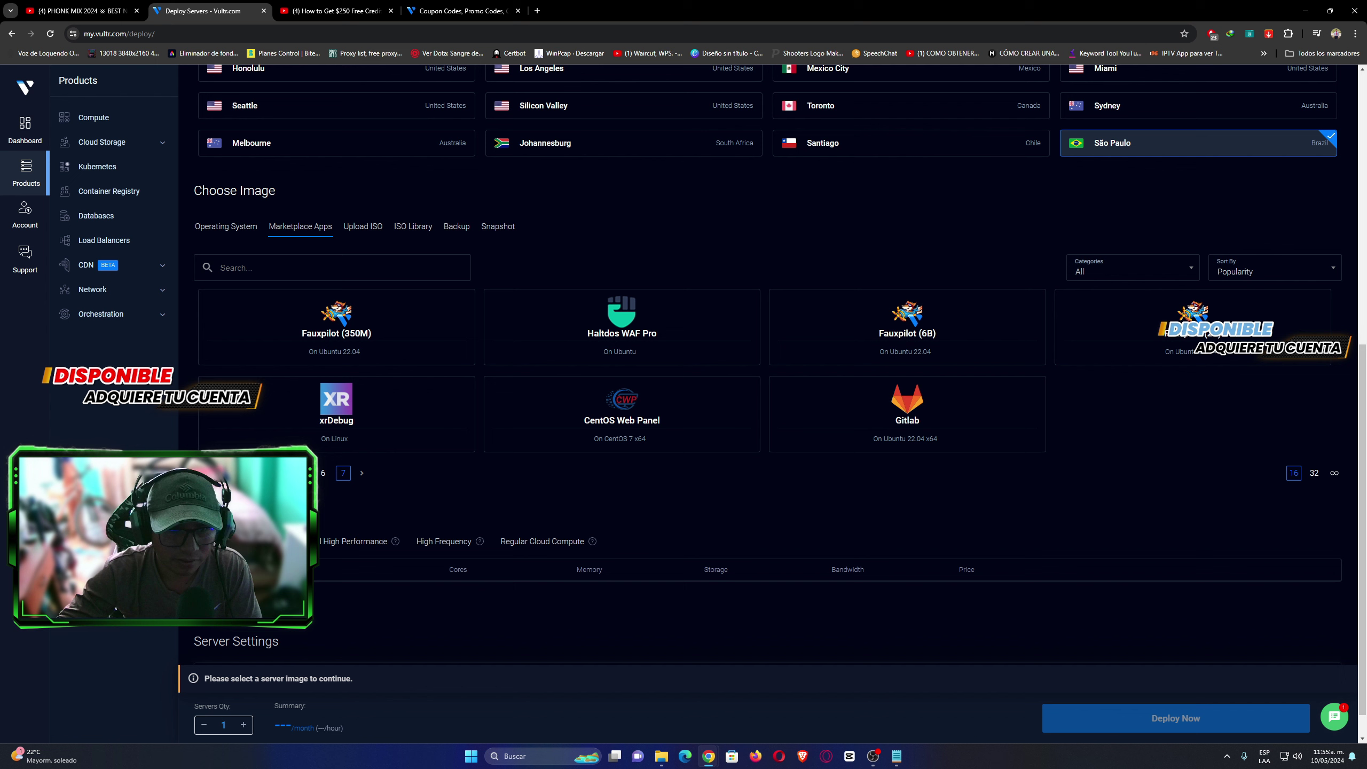
click(241, 472)
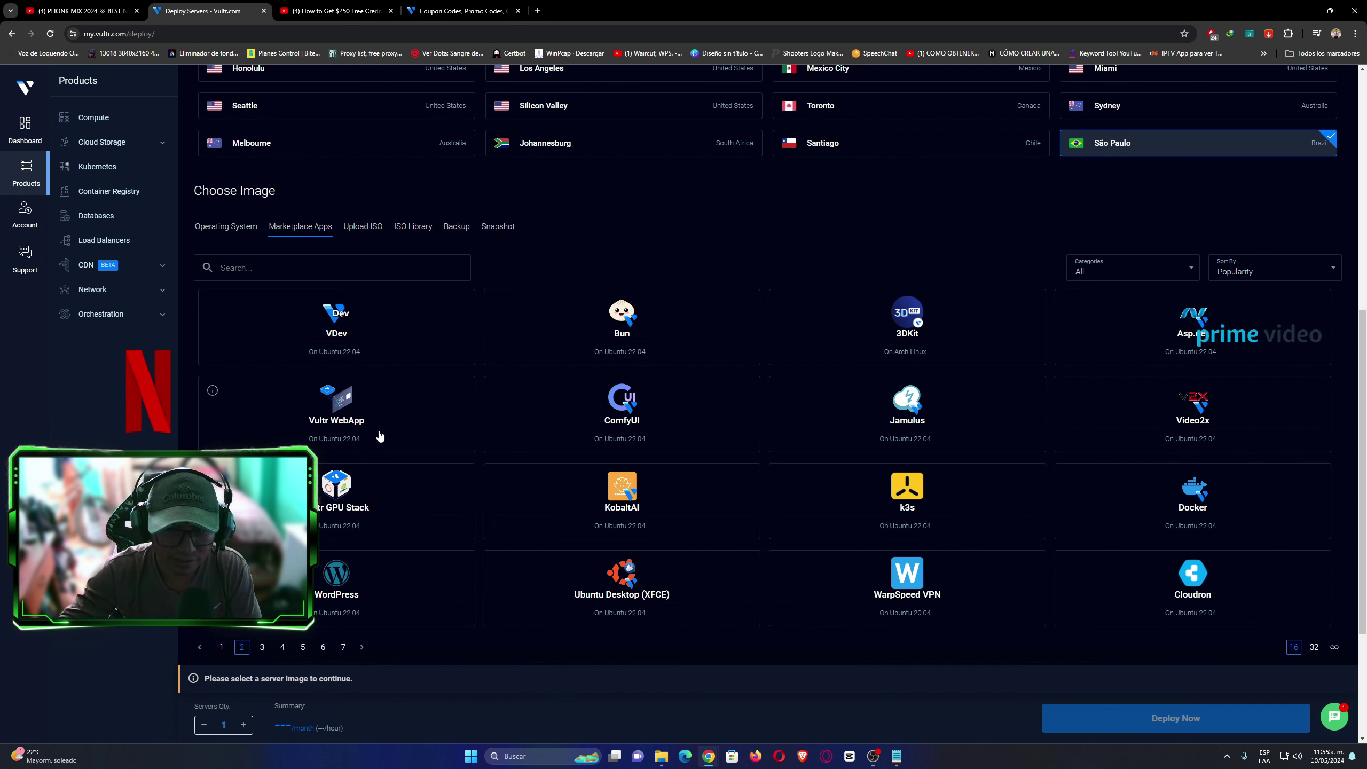
Select Ubuntu 20.04 LTS x64 from the Operating System images as the server image.
click(226, 227)
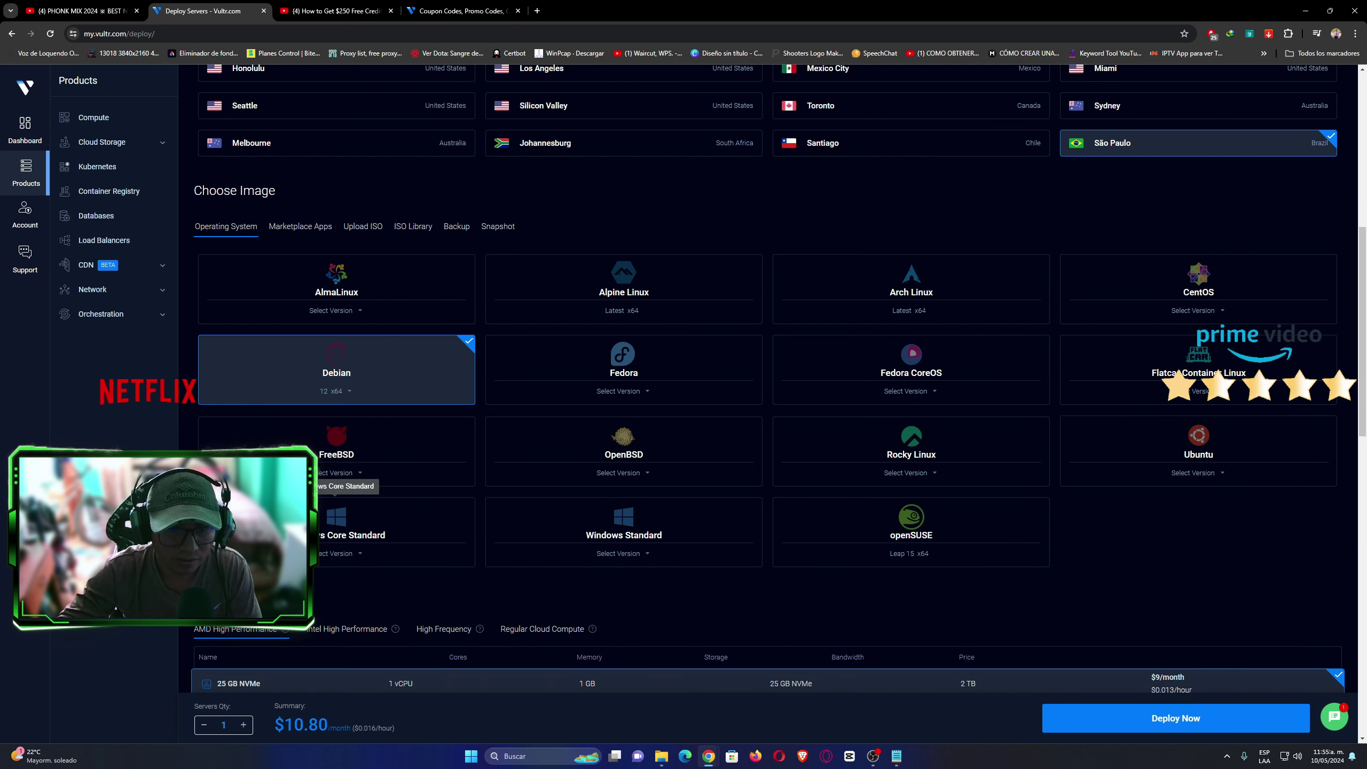
mouse_move(604, 525)
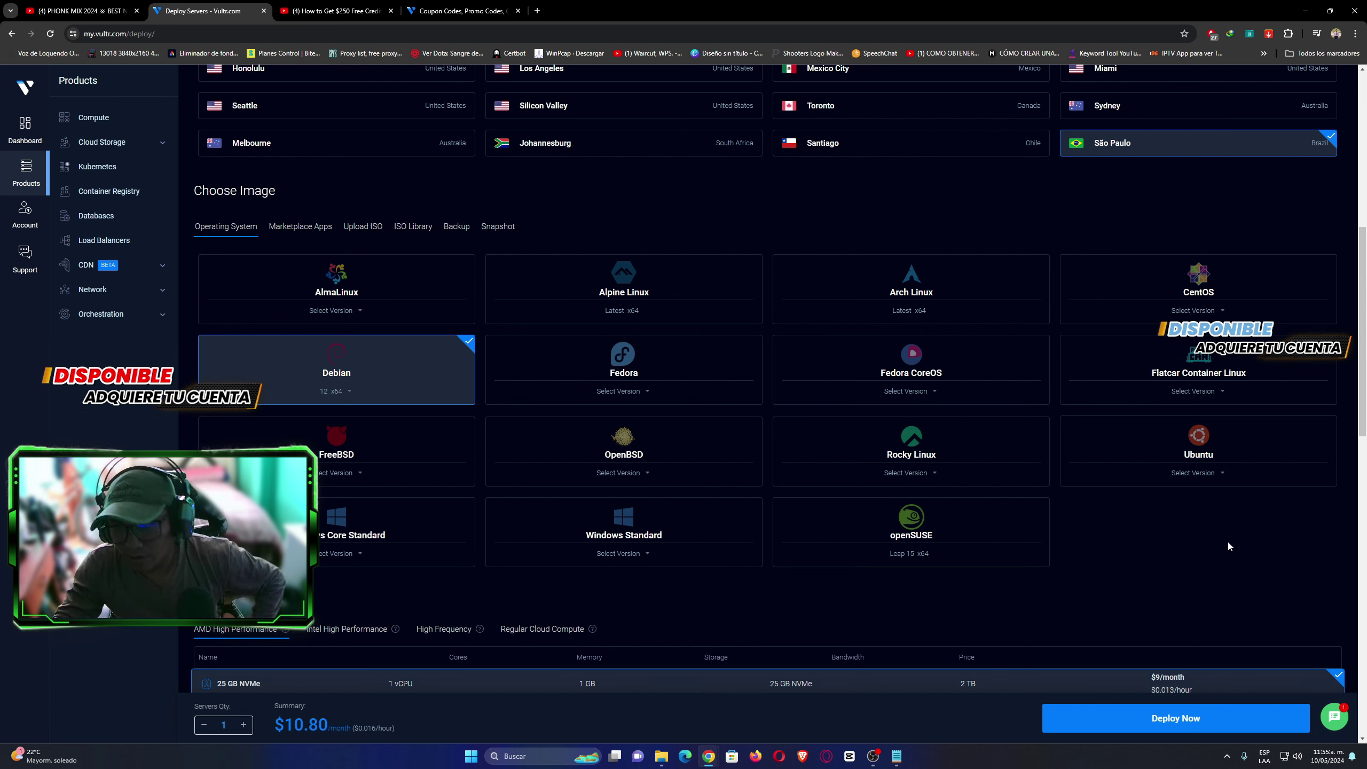
mouse_move(1204, 444)
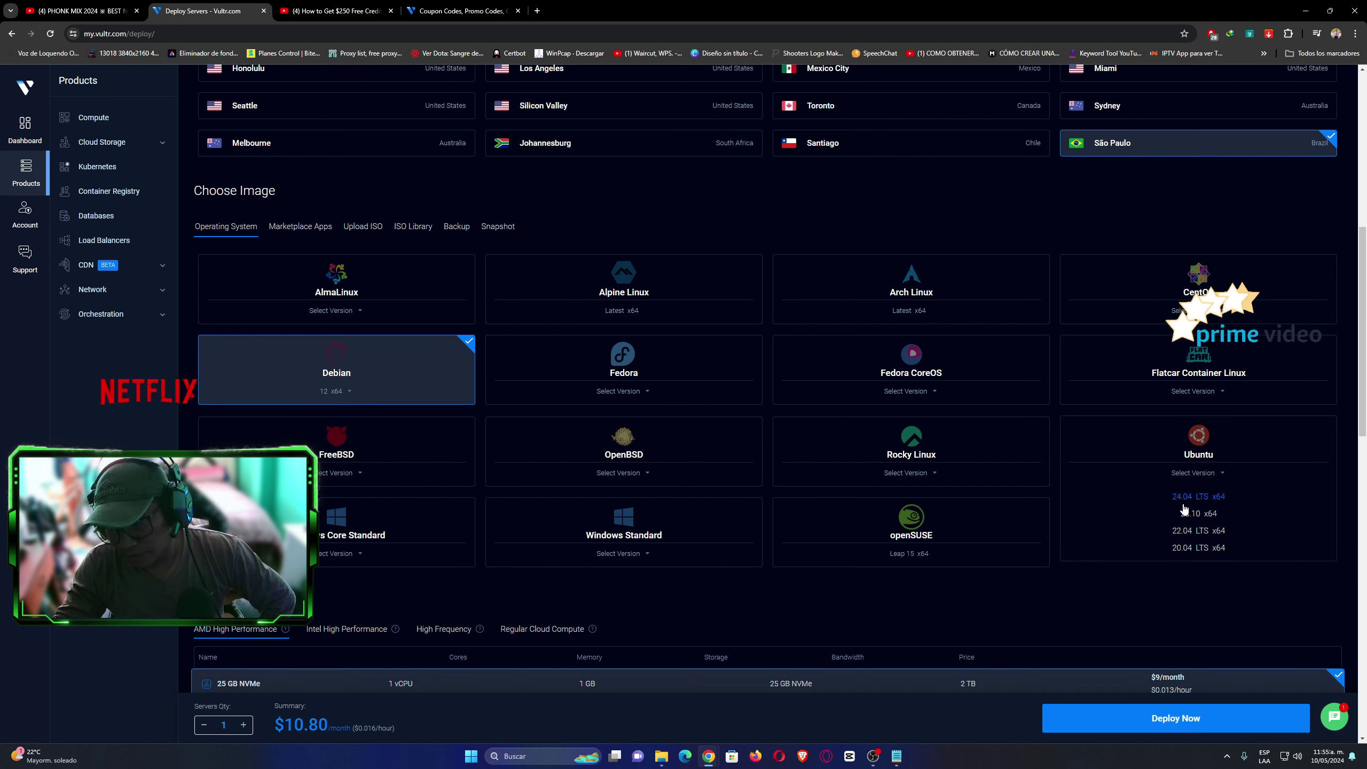
click(1199, 550)
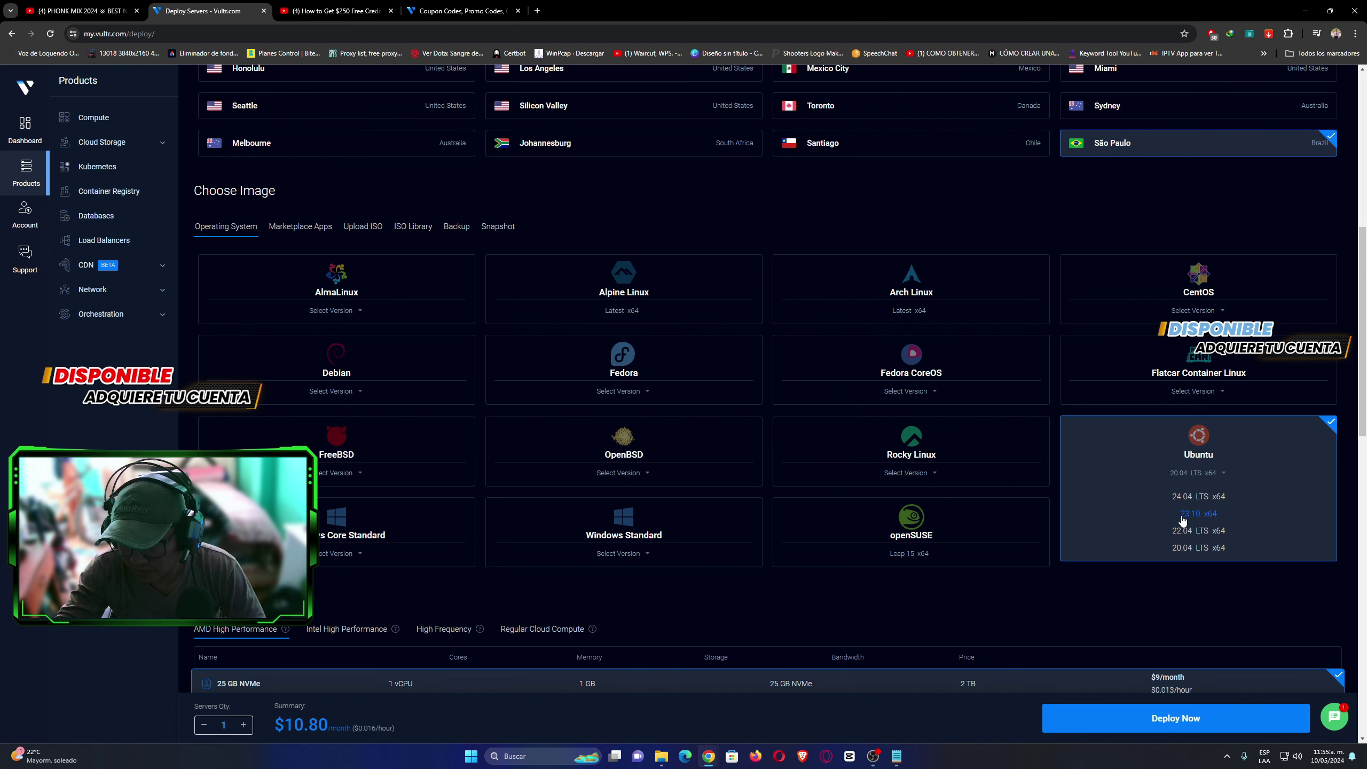
click(1182, 550)
Select the AMD High Performance 100 GB NVMe plan instead of 180 GB NVMe.
scroll(1364, 362, down, 4)
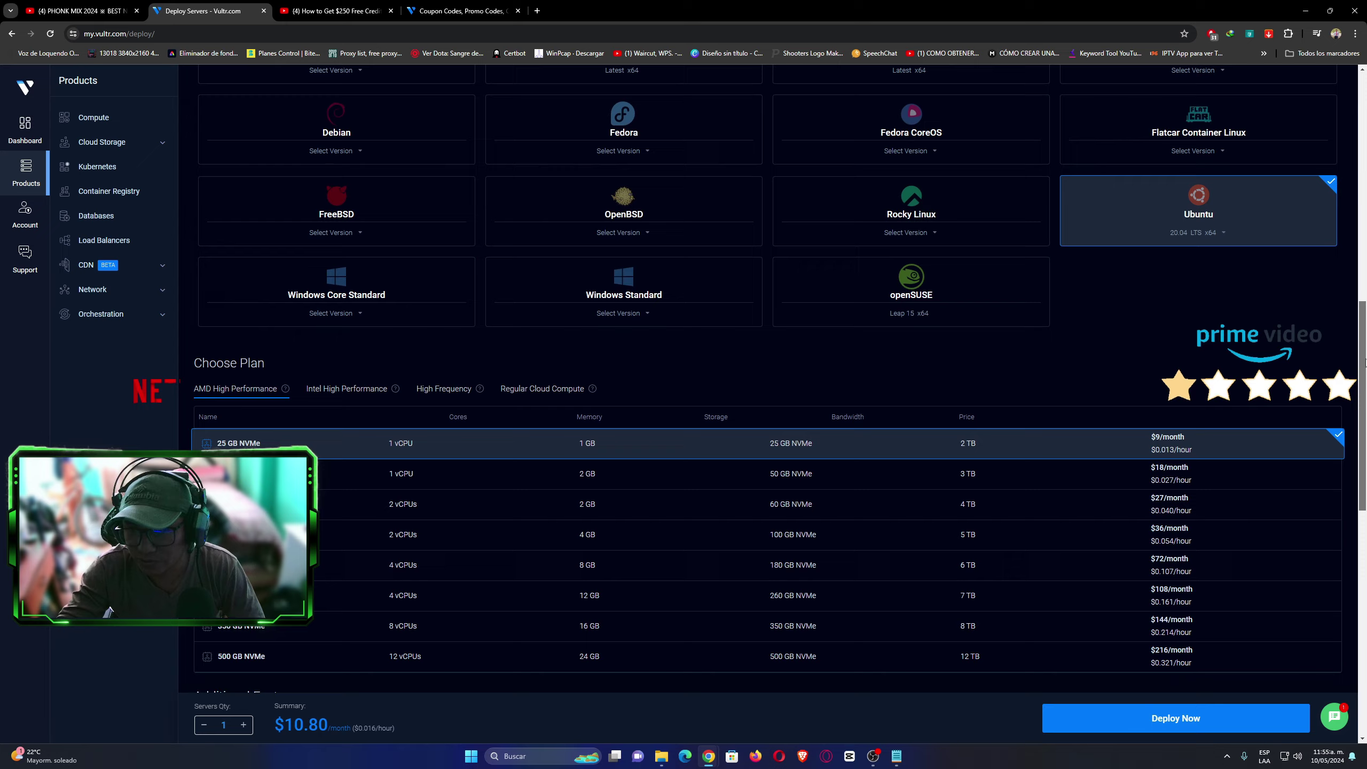
scroll(1364, 362, down, 2)
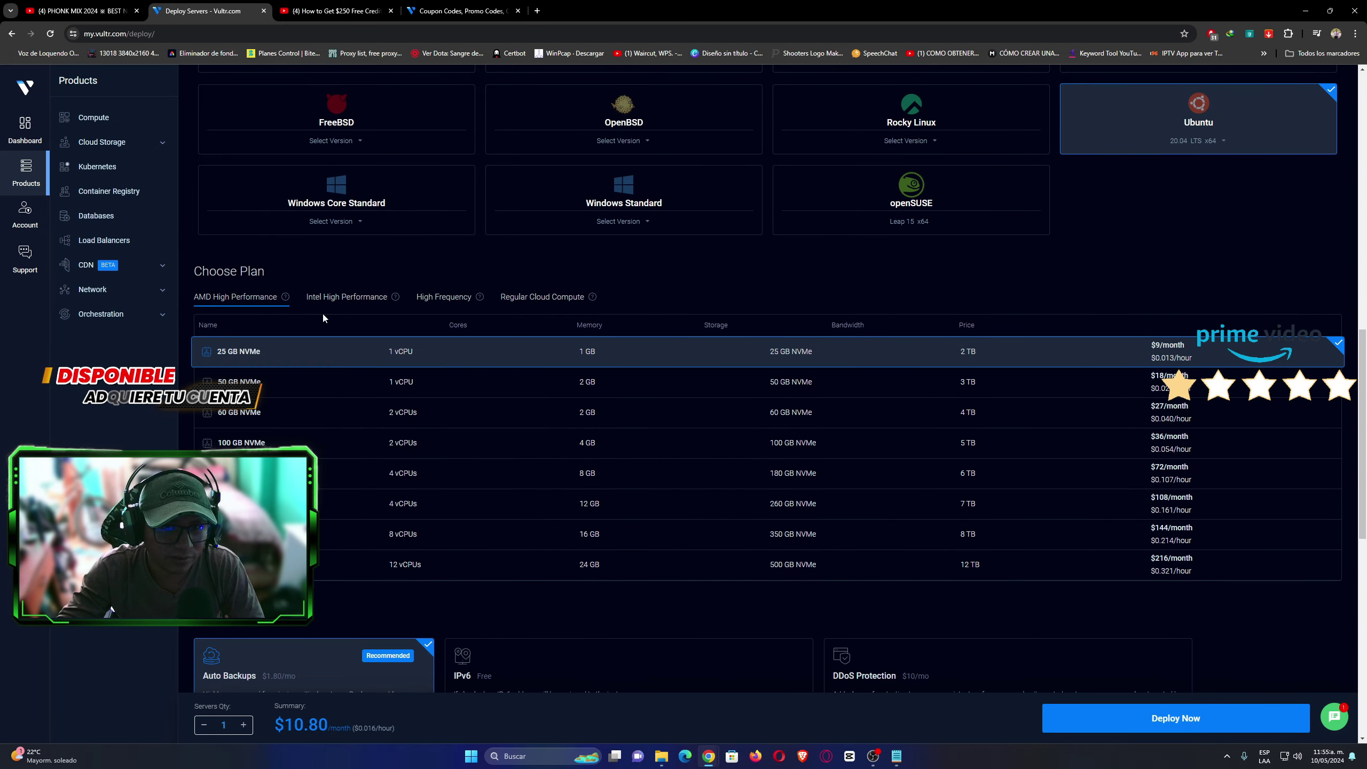
drag(206, 274, 308, 267)
click(308, 269)
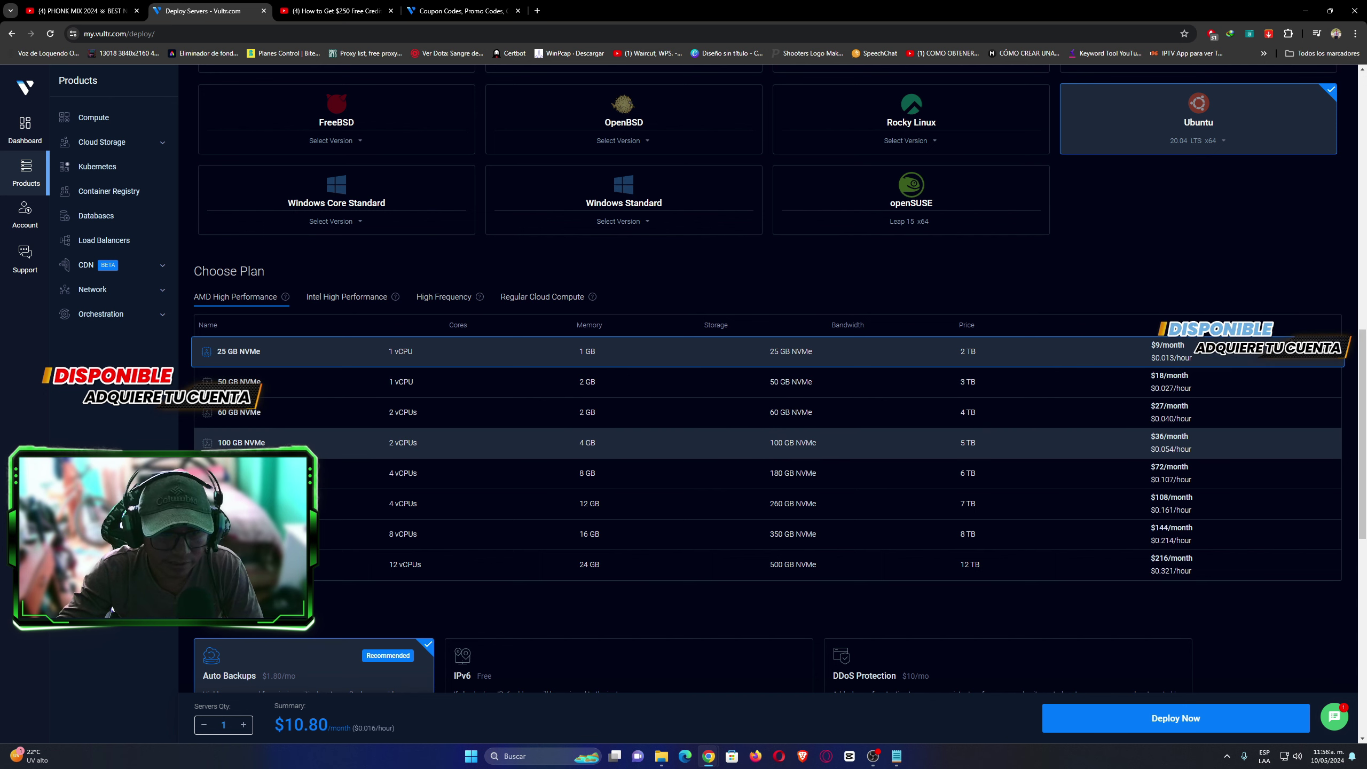
click(504, 449)
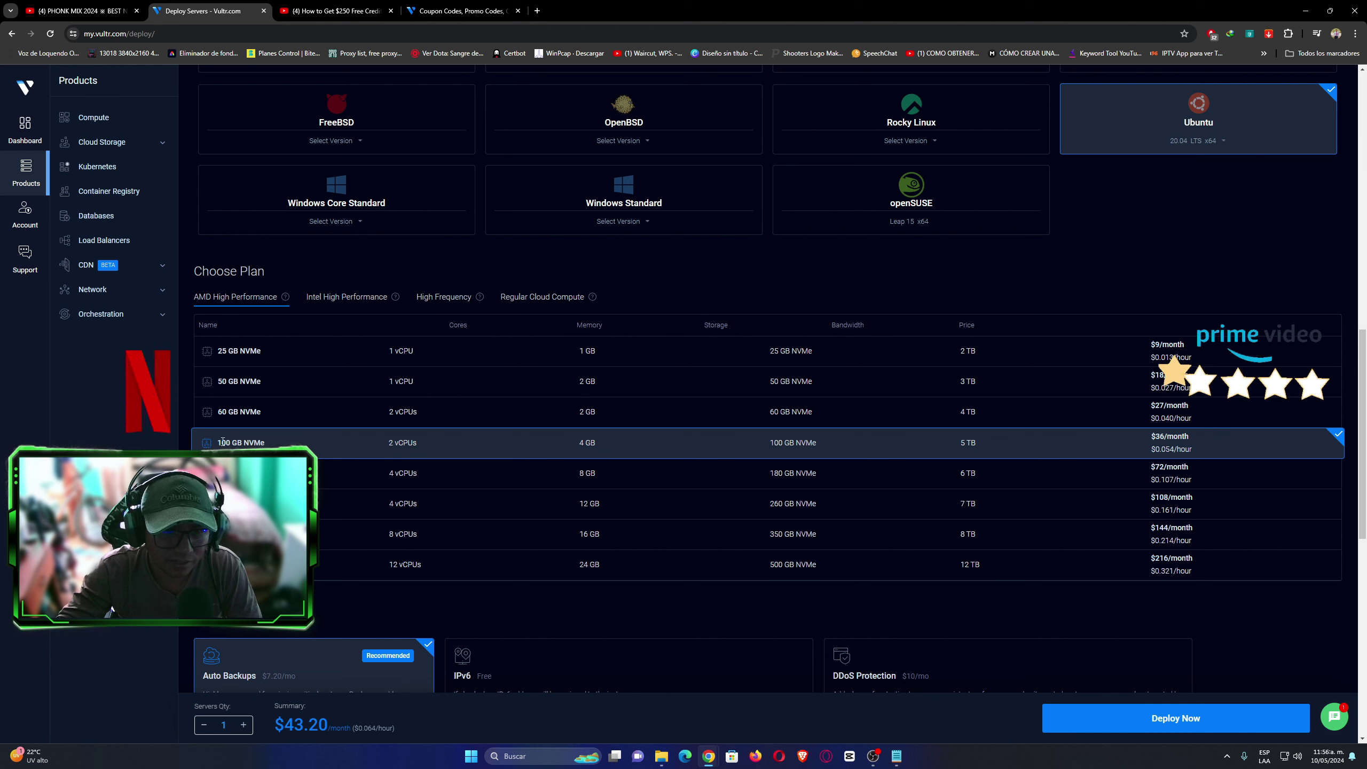
drag(216, 443, 237, 439)
click(386, 445)
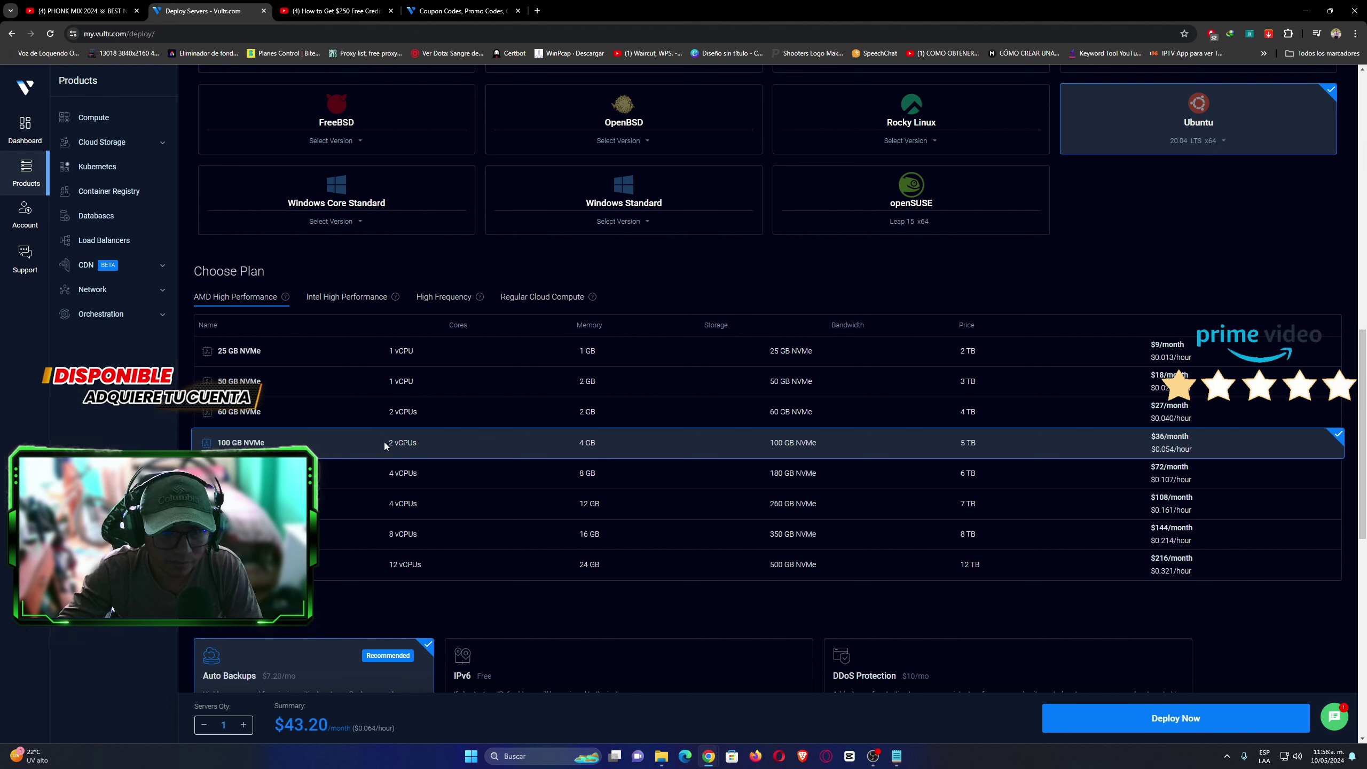
click(564, 450)
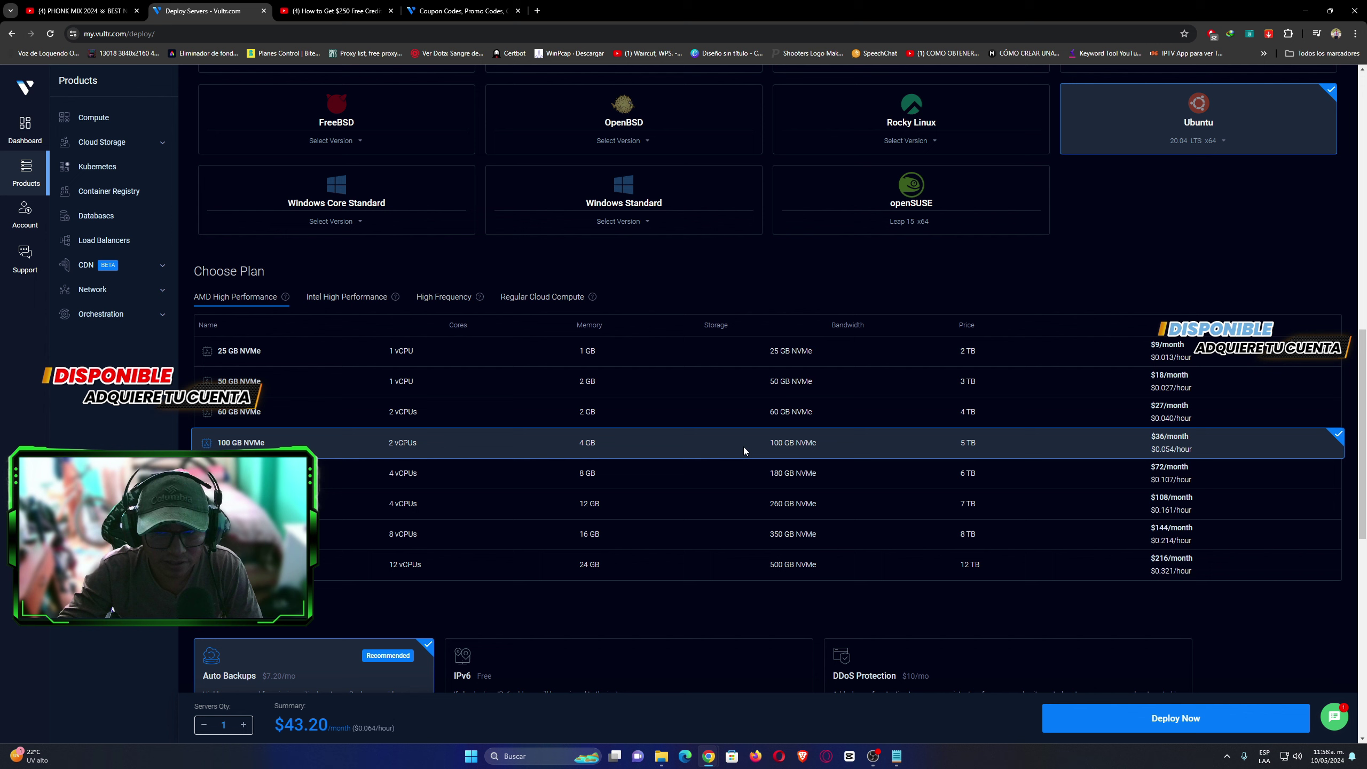
mouse_move(770, 442)
mouse_down()
mouse_move(800, 442)
mouse_move(763, 449)
mouse_up()
click(814, 444)
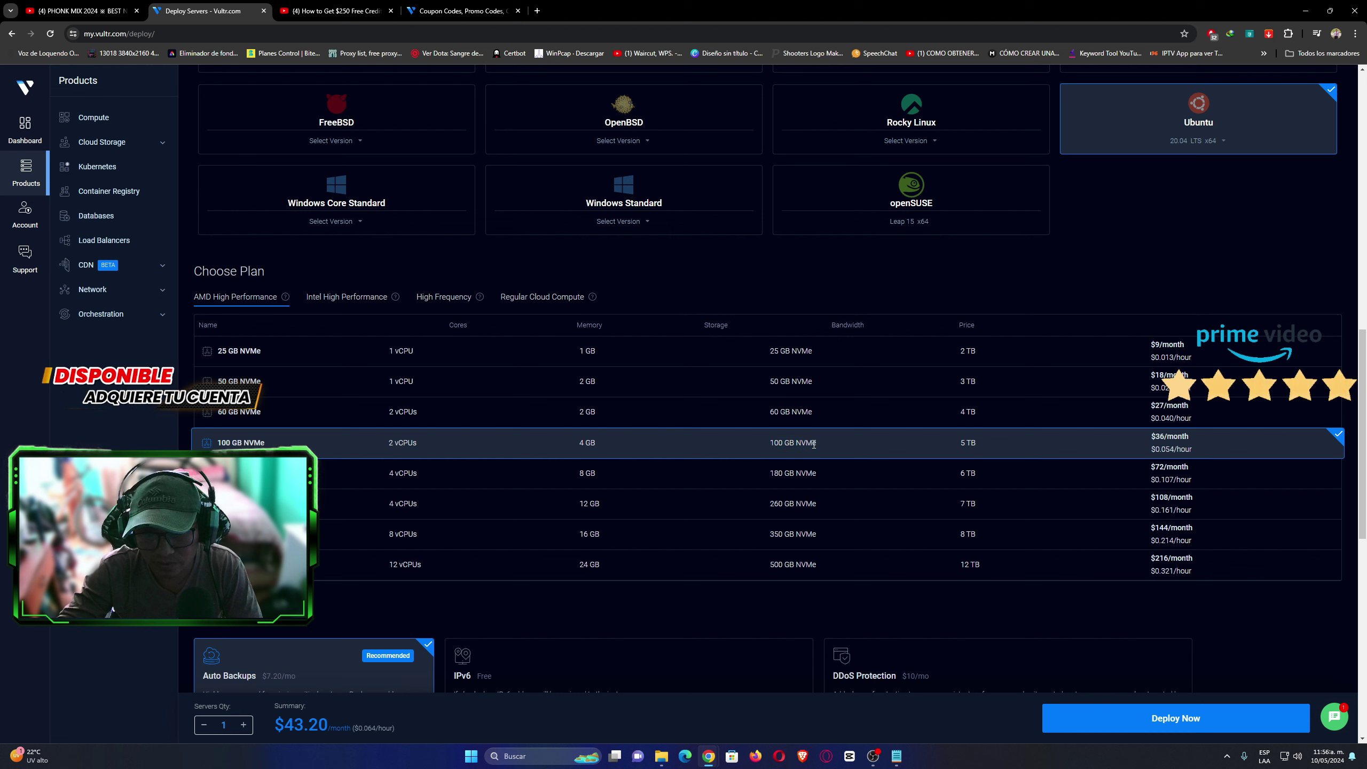
click(844, 436)
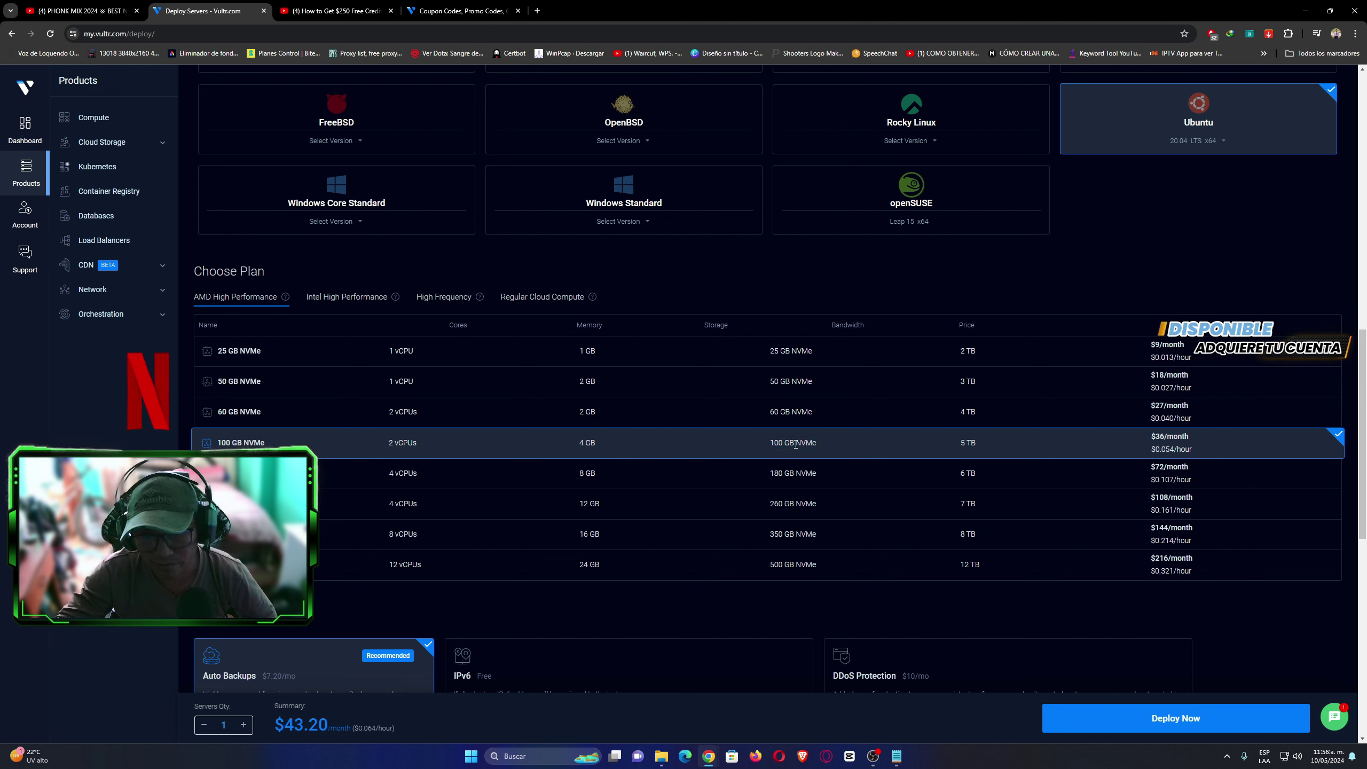
click(844, 445)
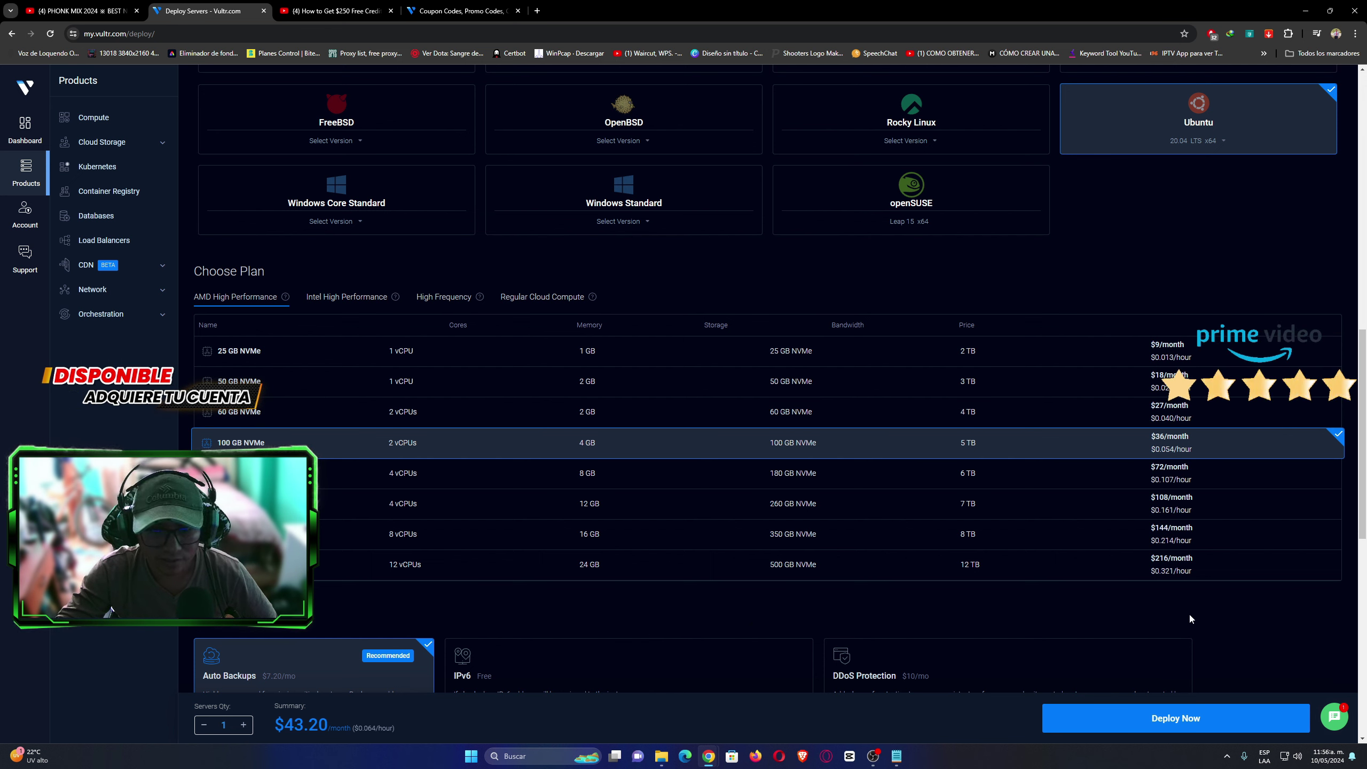
Compare the 180 GB and 260 GB NVMe plans, keeping 100 GB with 2 vCPUs and 4 GB.
scroll(1365, 383, down, 1)
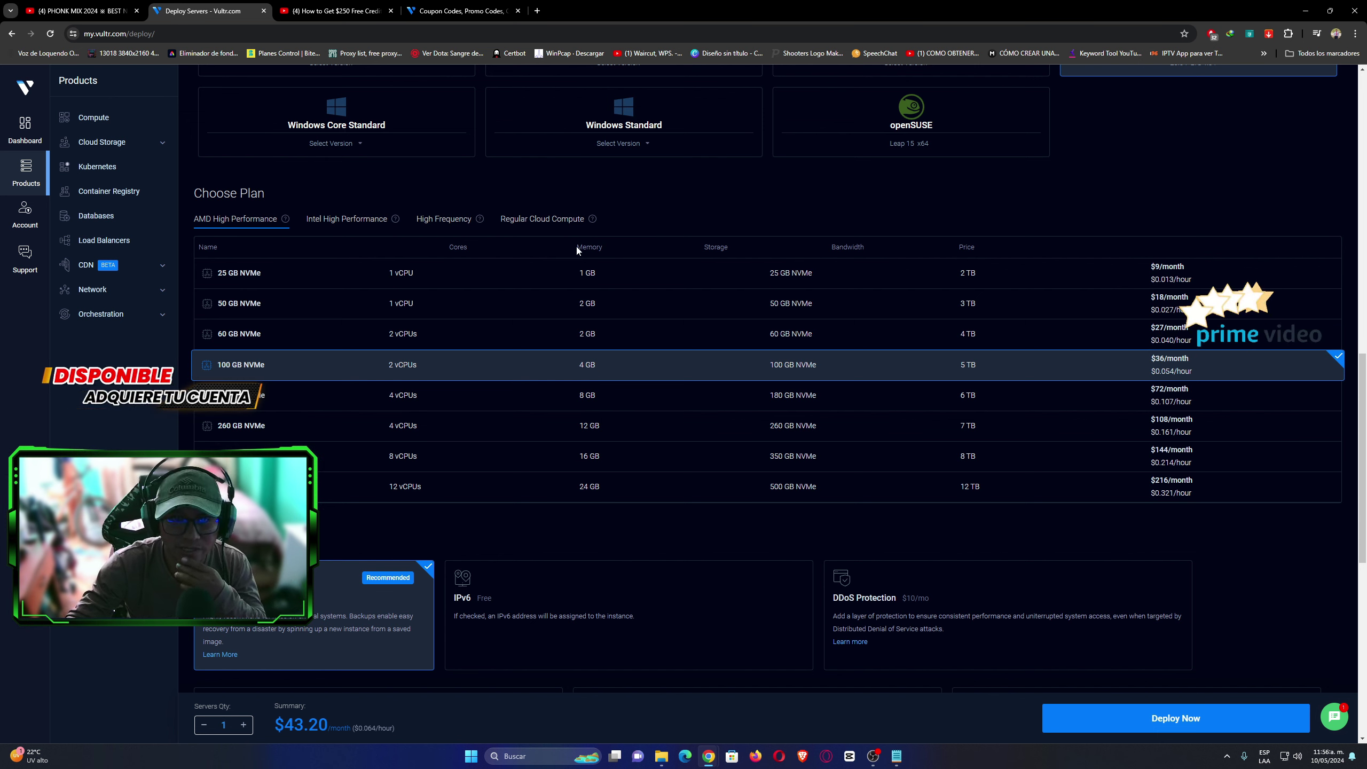
double_click(604, 253)
click(589, 393)
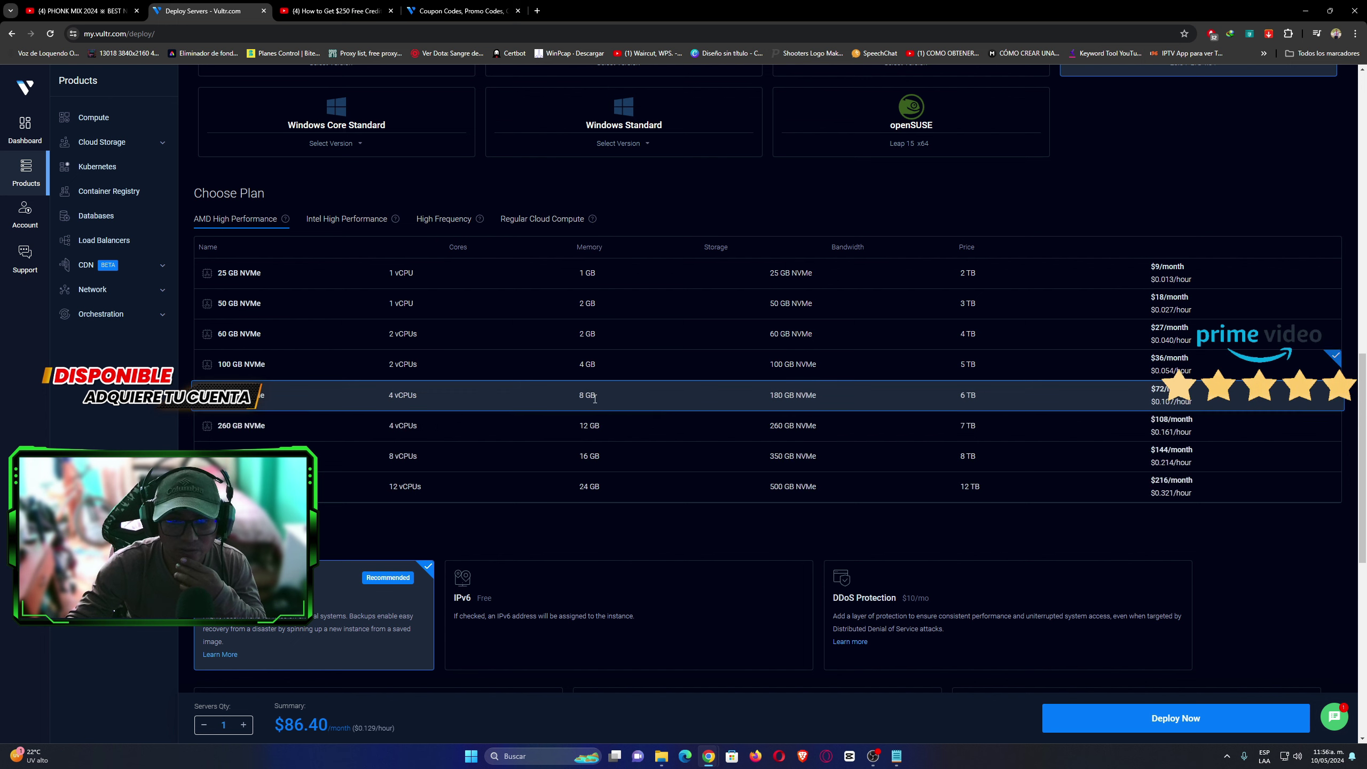
click(600, 435)
click(588, 396)
click(596, 368)
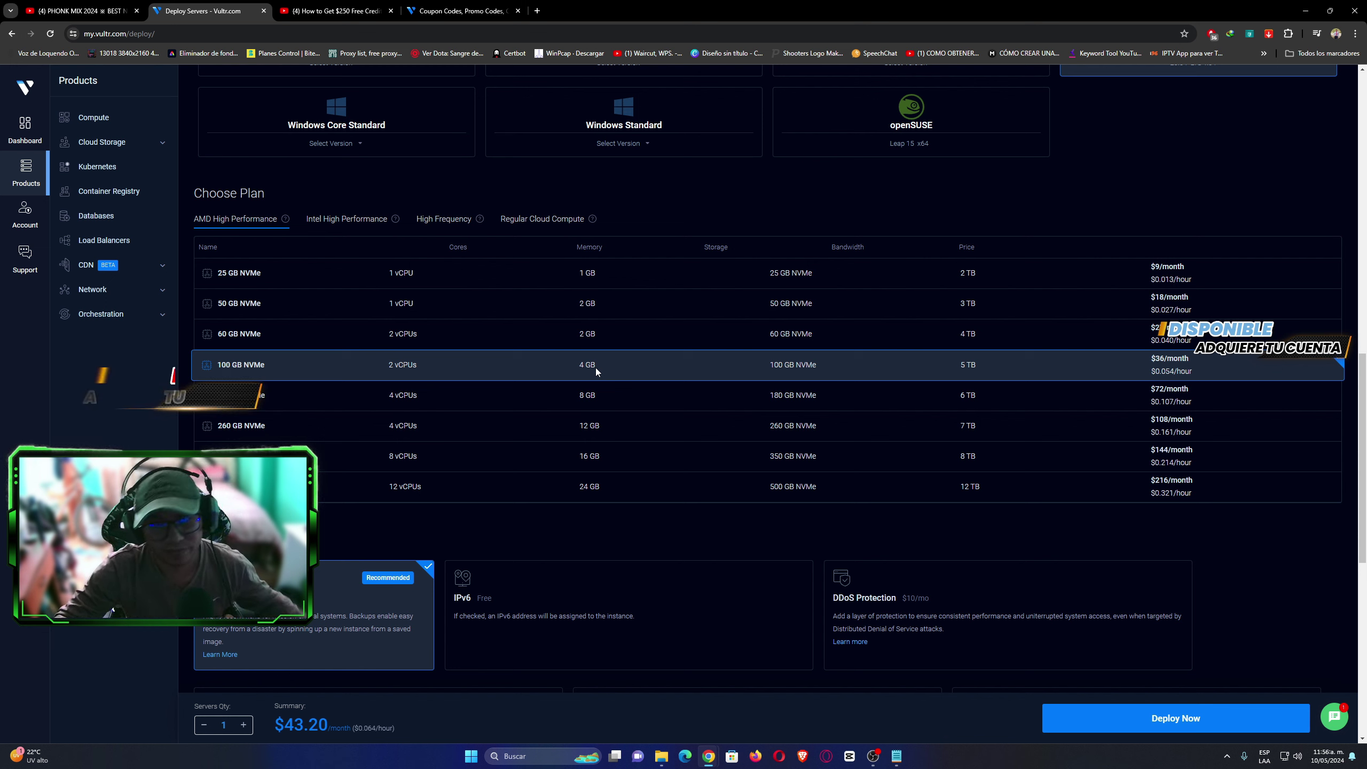
drag(580, 366, 608, 367)
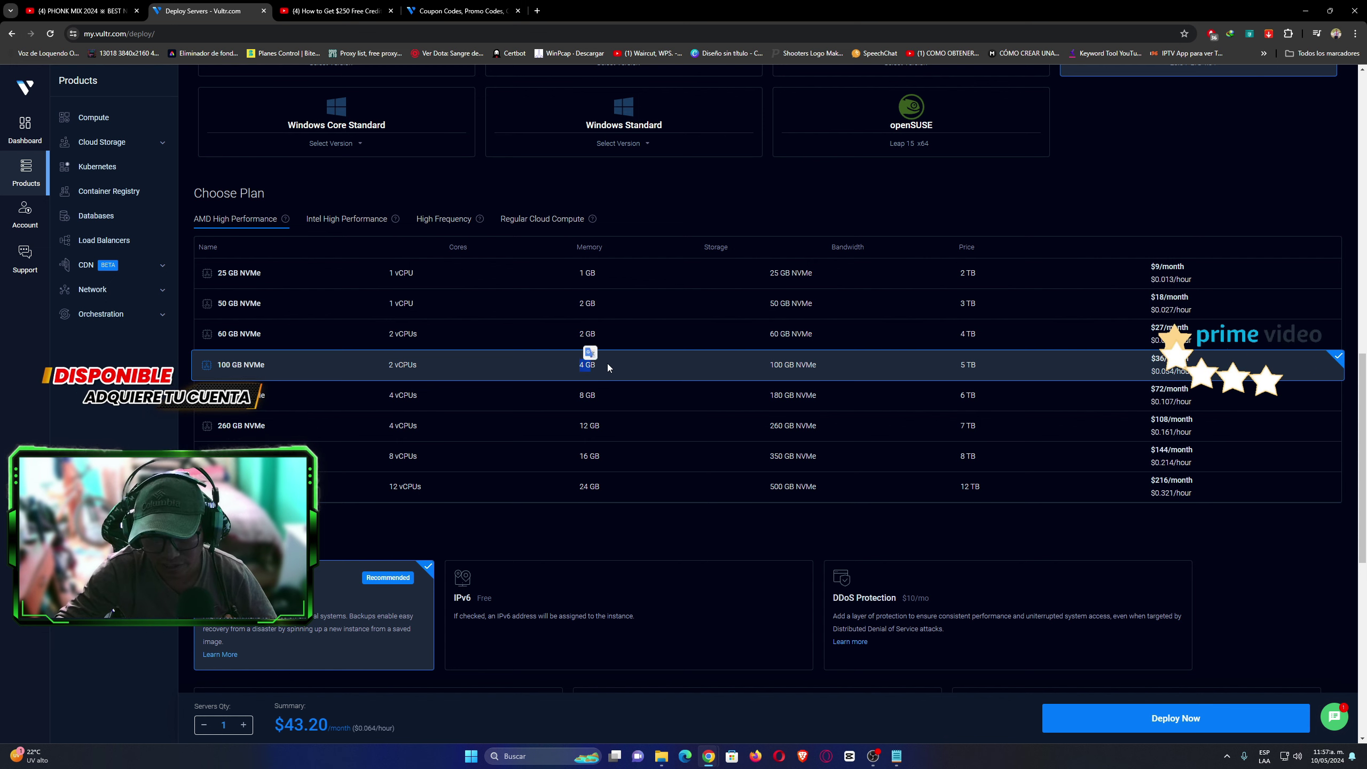
click(587, 396)
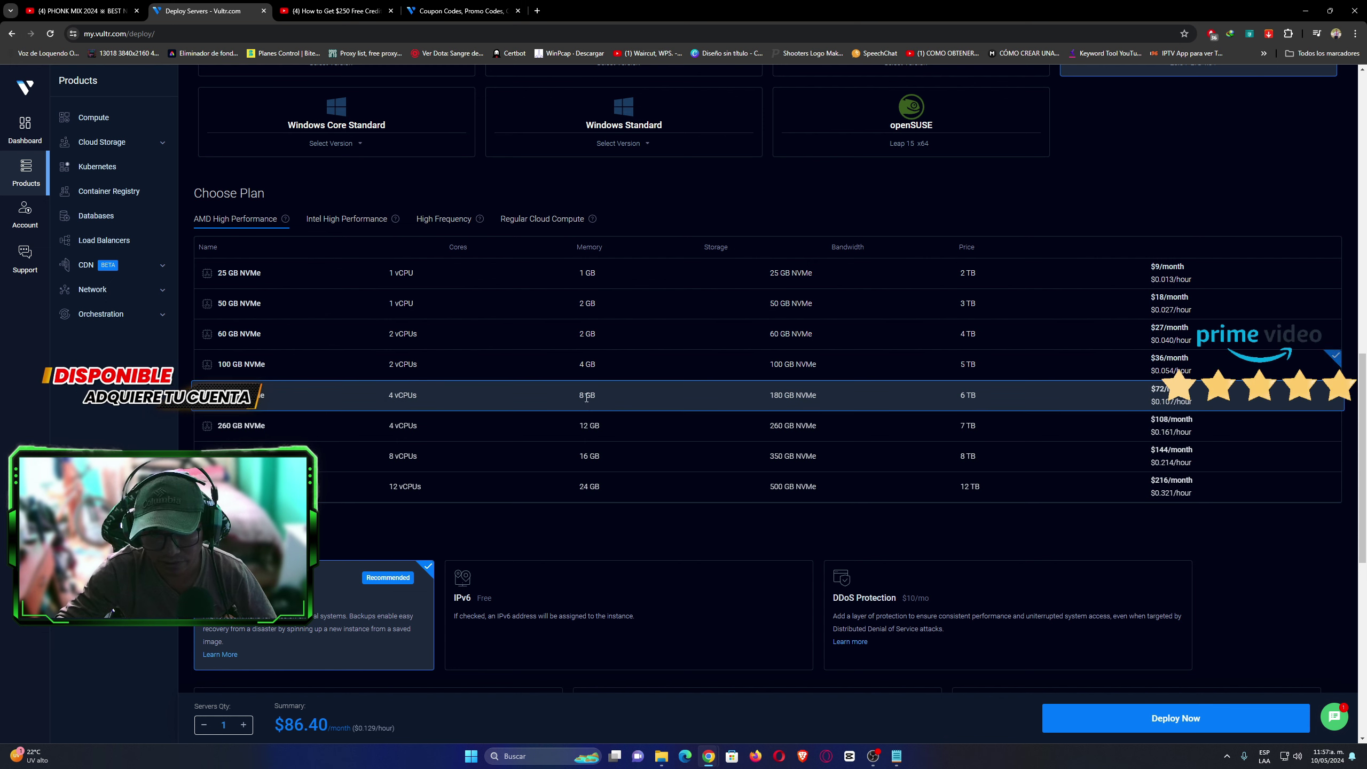
drag(580, 366, 604, 368)
click(587, 366)
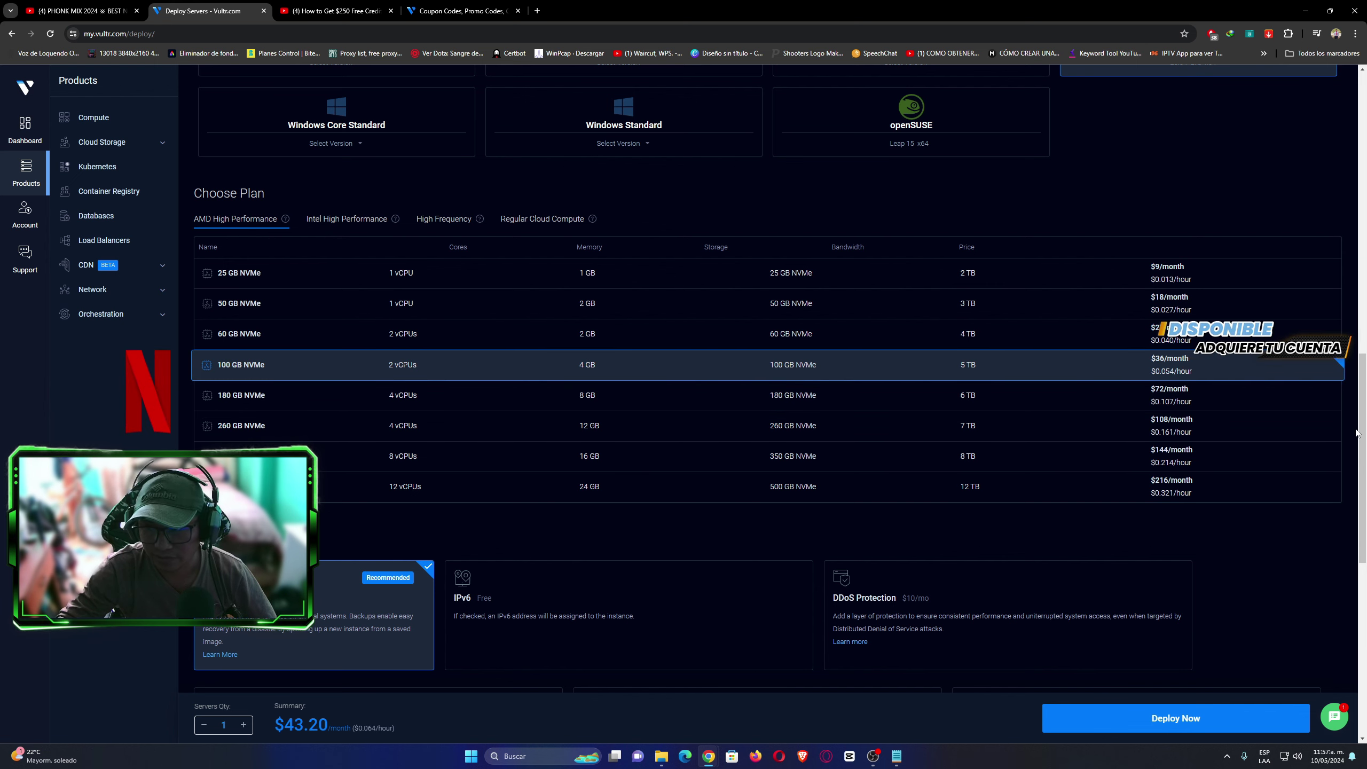
Disable Auto Backups by accepting 'I understand the risks', dropping the total to $36.00/month.
scroll(1365, 460, down, 3)
scroll(1365, 460, down, 1)
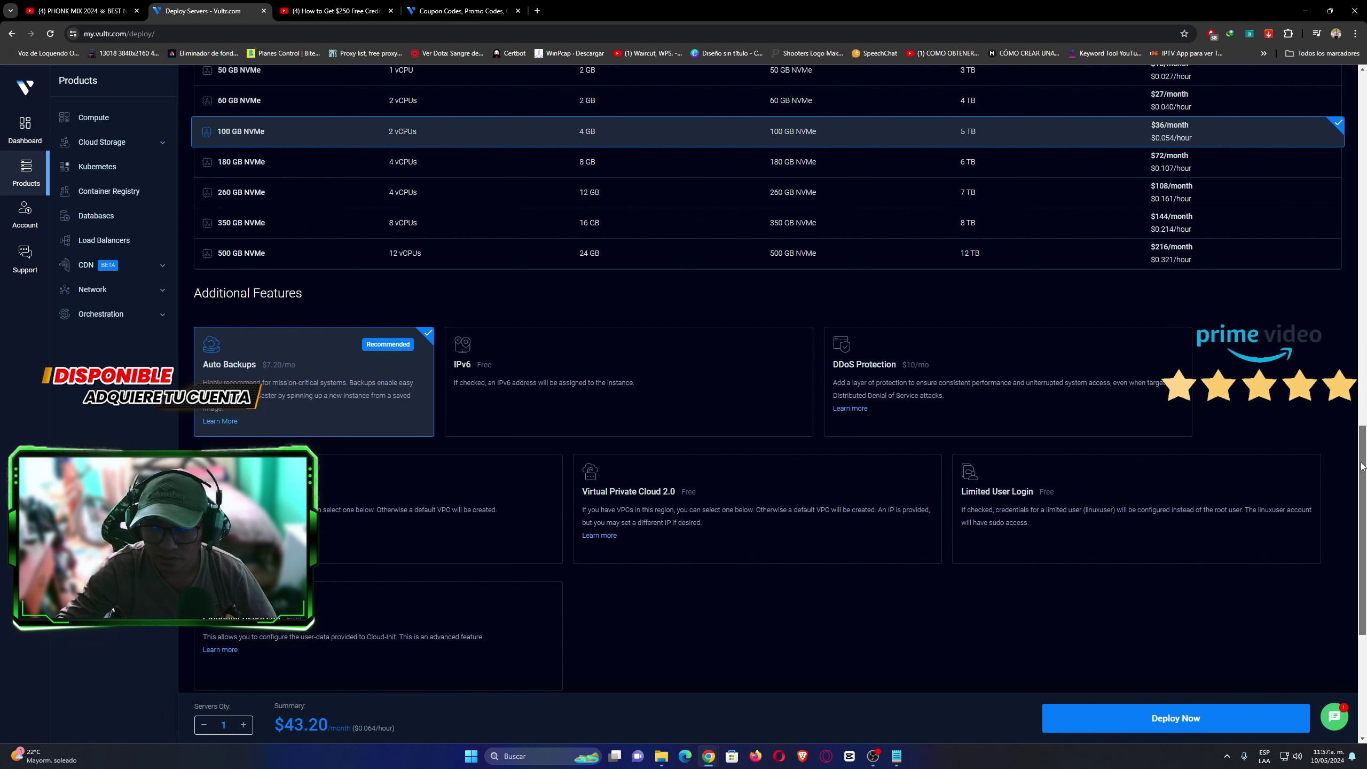
scroll(988, 458, down, 2)
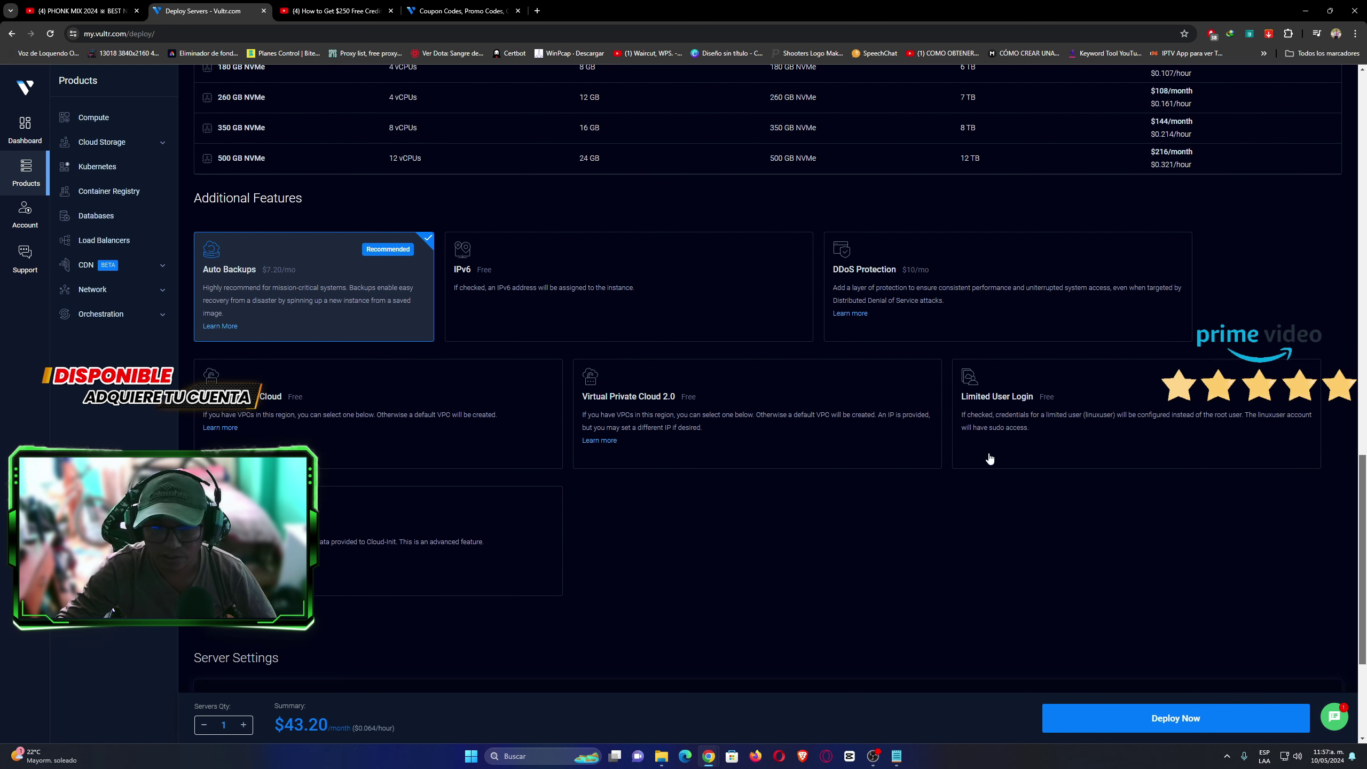
click(366, 256)
click(1184, 306)
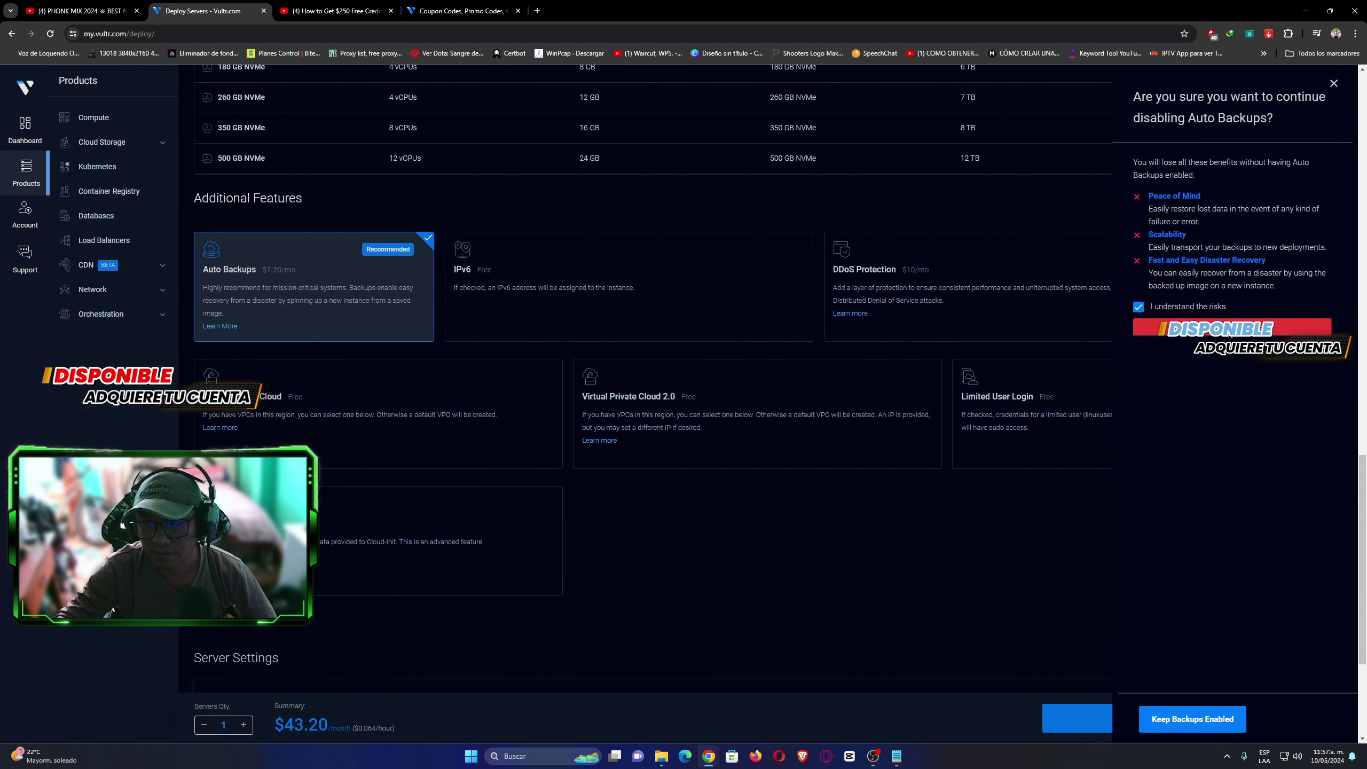
click(1230, 330)
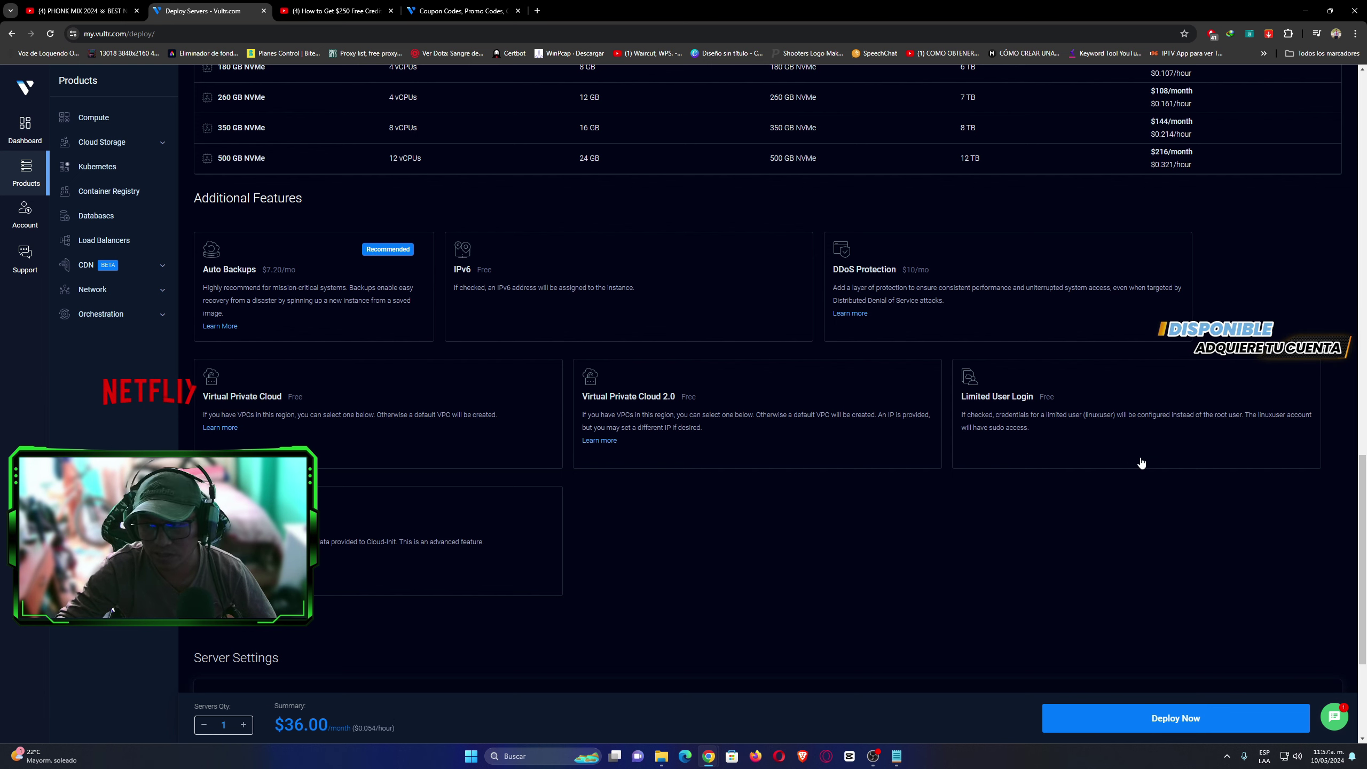
scroll(1365, 519, down, 1)
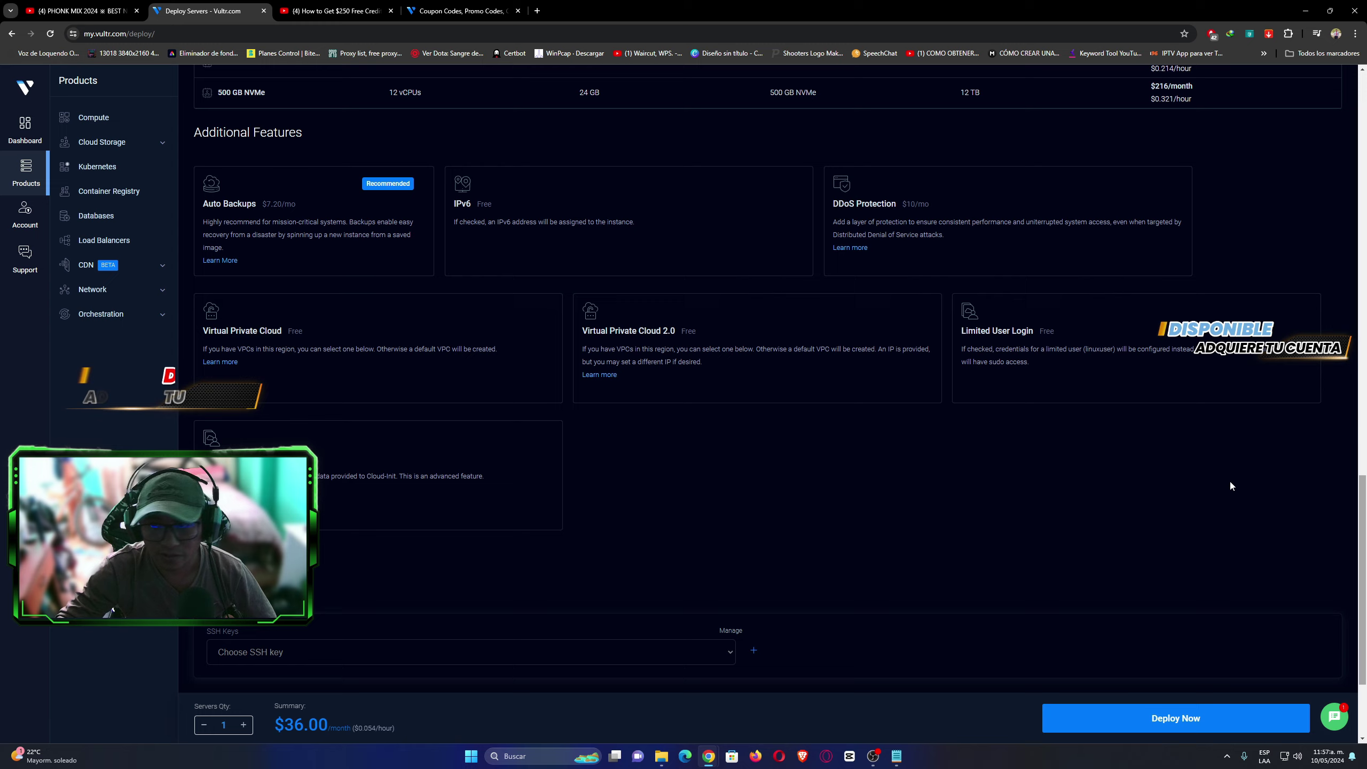
Enter pruebaweb as the Server Hostname so the label fills in with the same name.
scroll(1364, 556, down, 3)
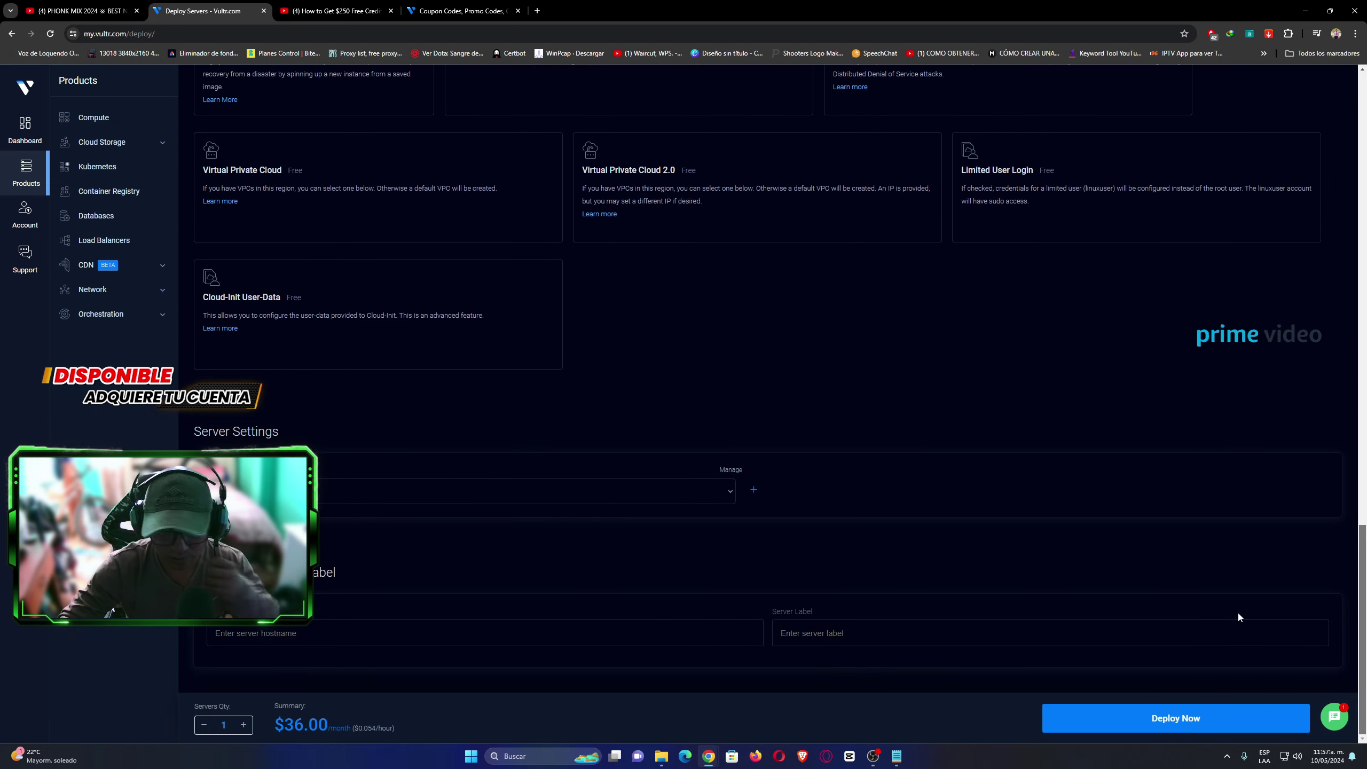
click(279, 633)
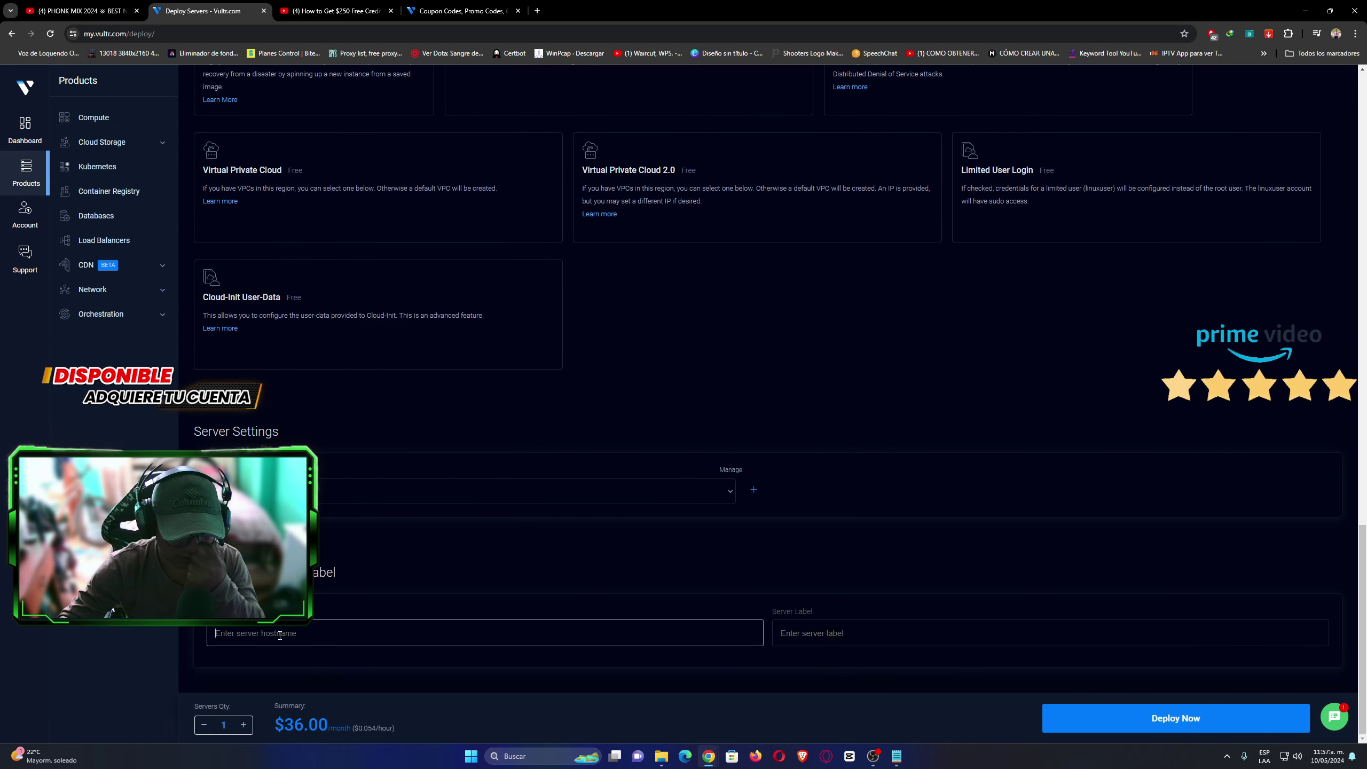
text(prueba)
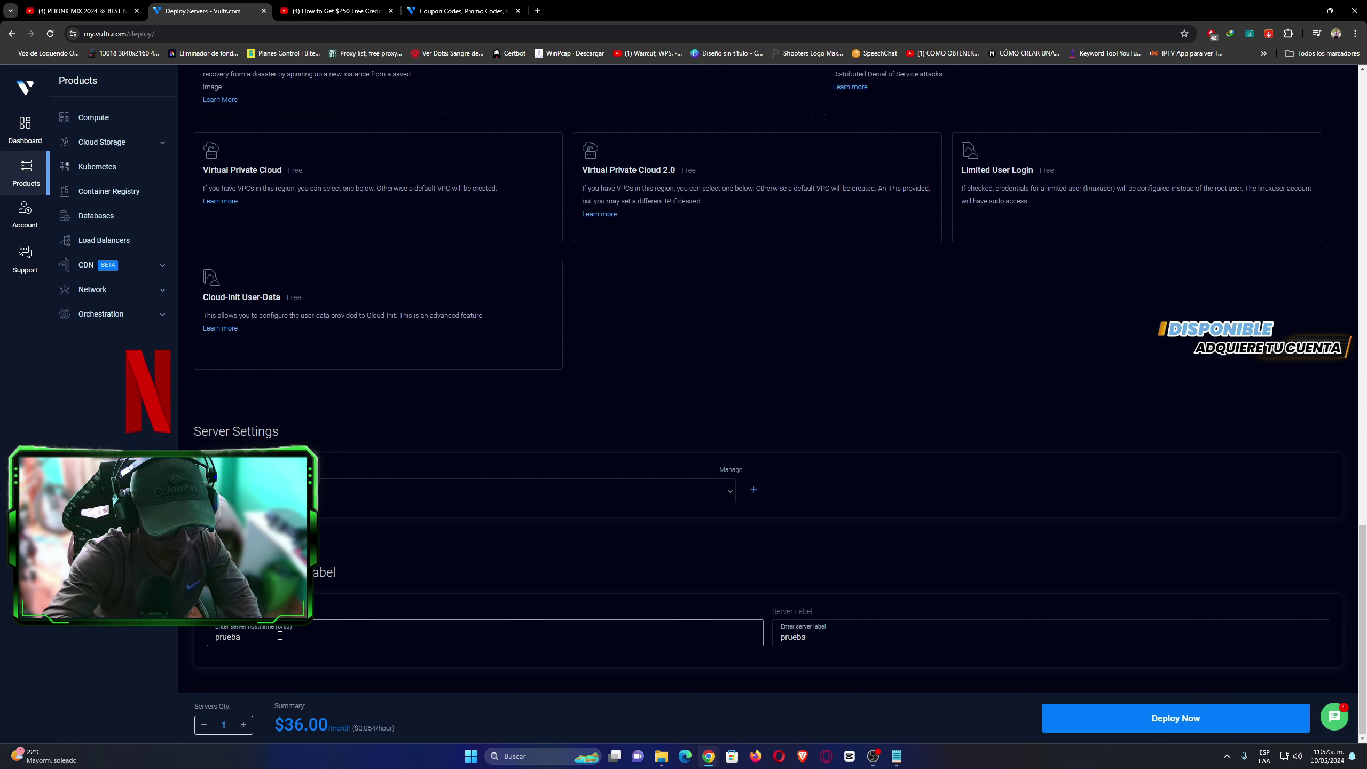
text(web)
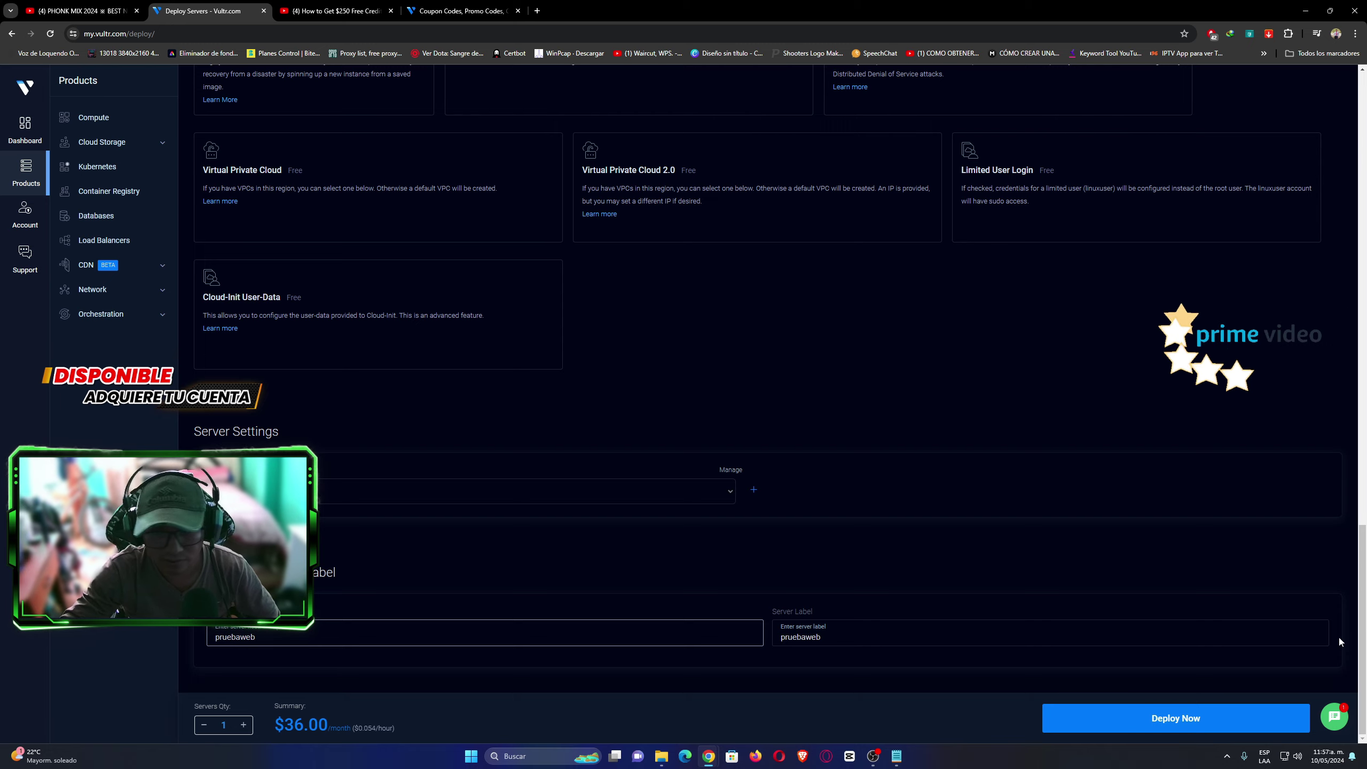
scroll(1365, 552, up, 5)
scroll(1365, 552, up, 11)
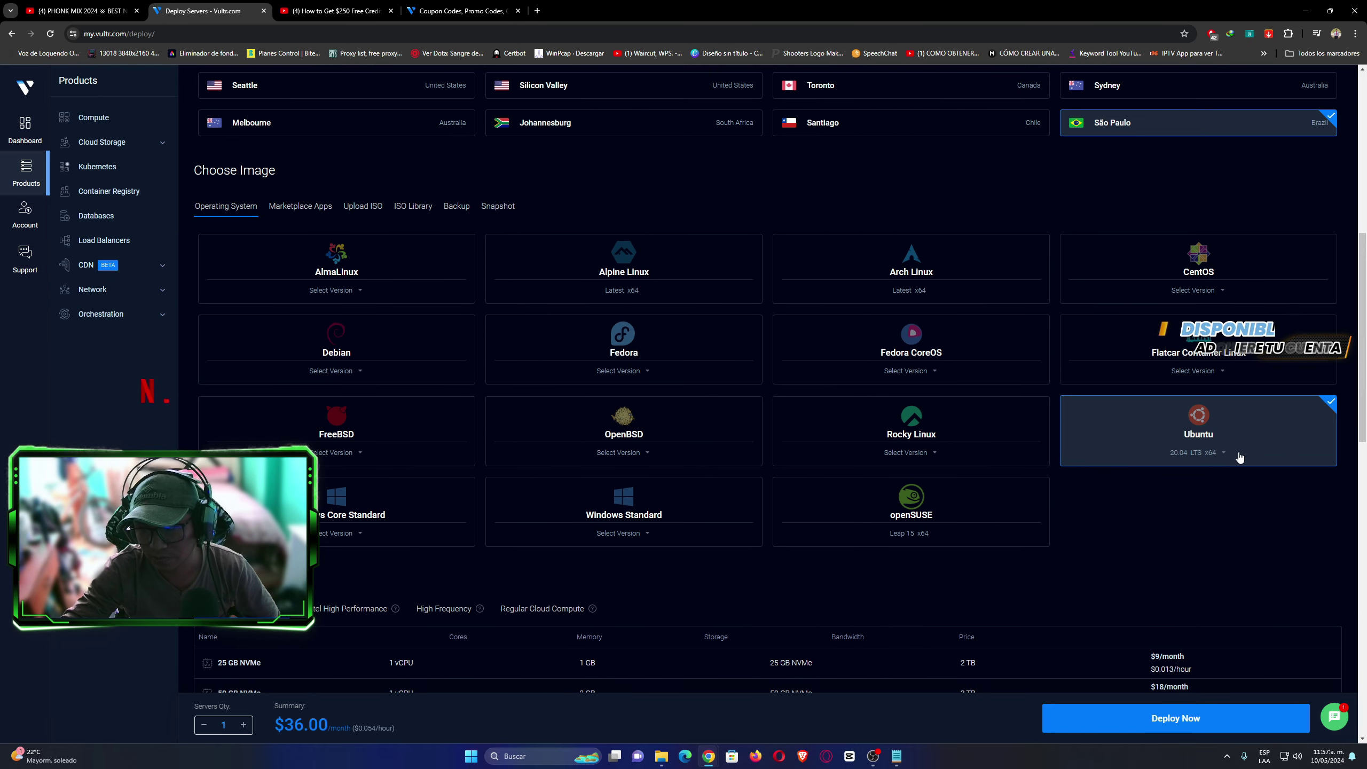
click(1213, 454)
click(1182, 512)
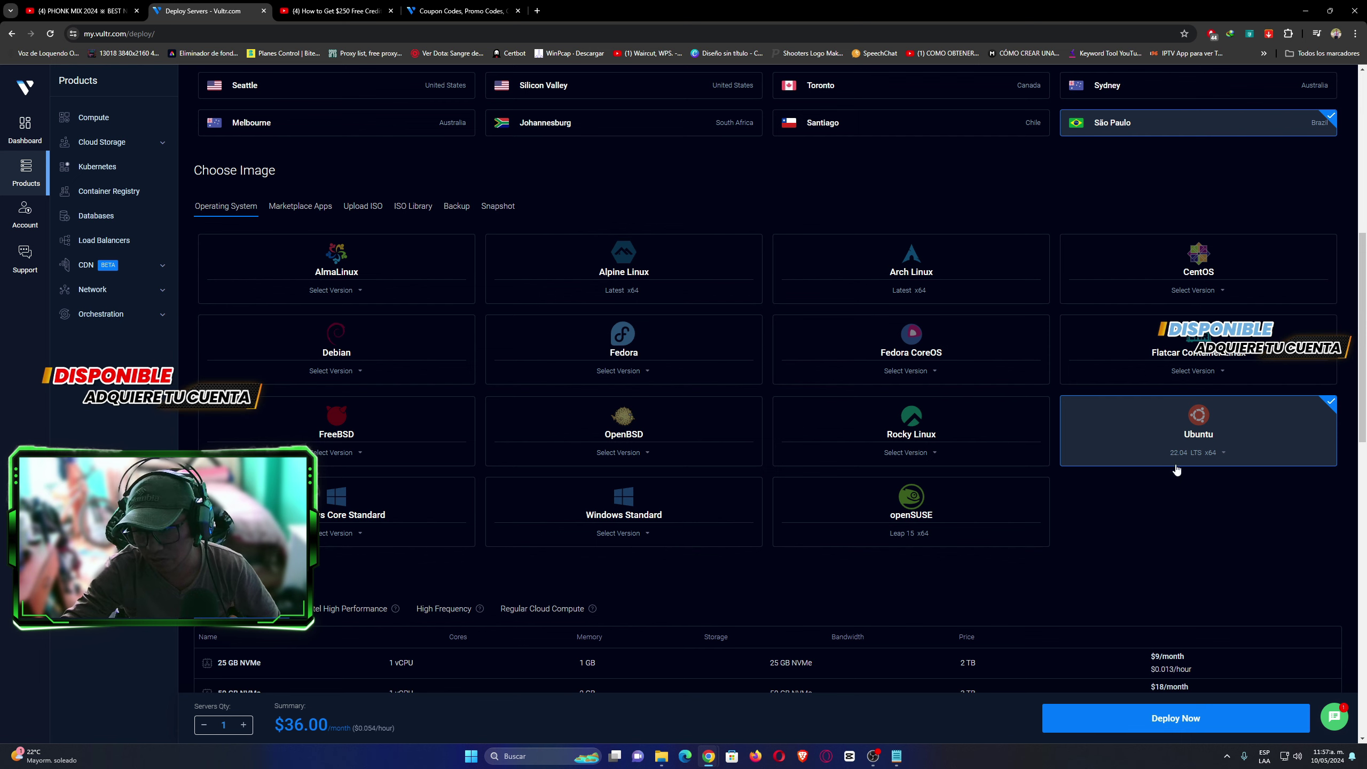
click(1201, 459)
click(1184, 532)
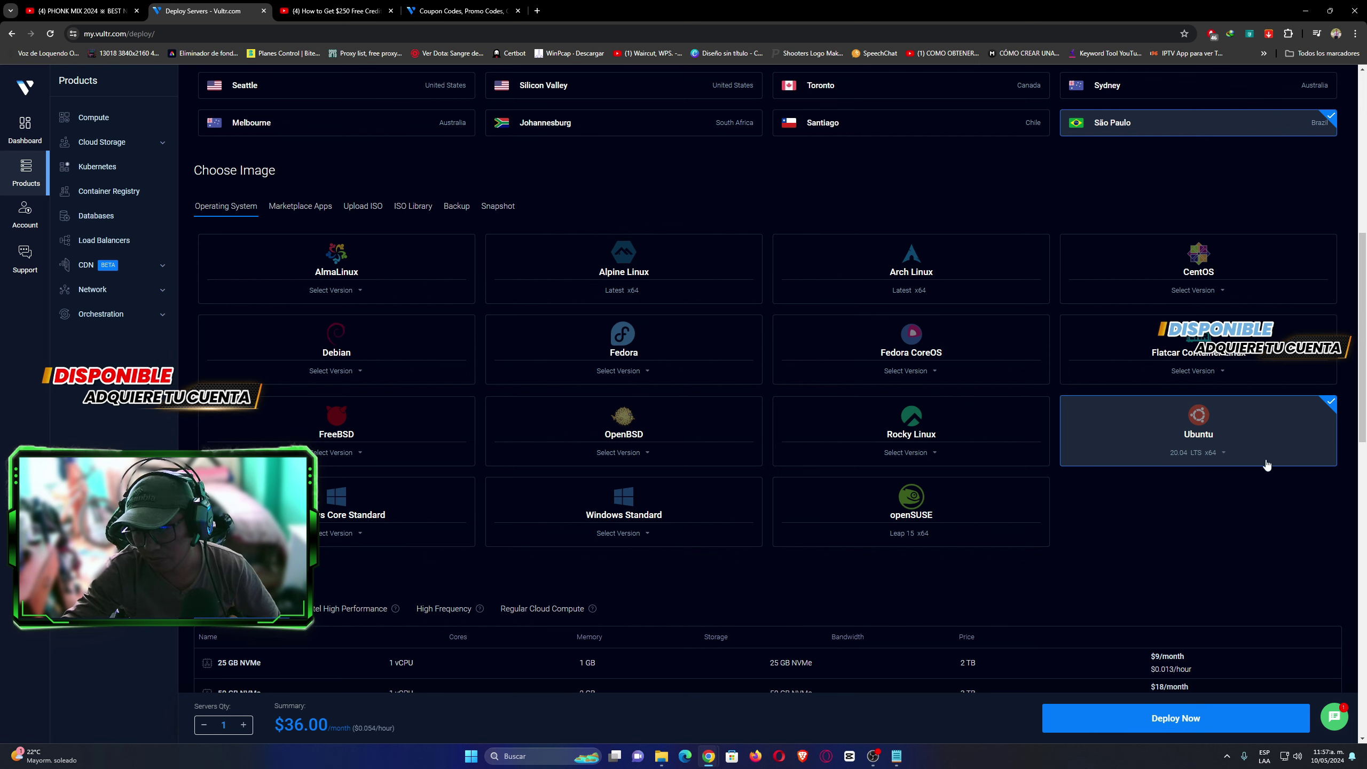
drag(1365, 418, 1366, 489)
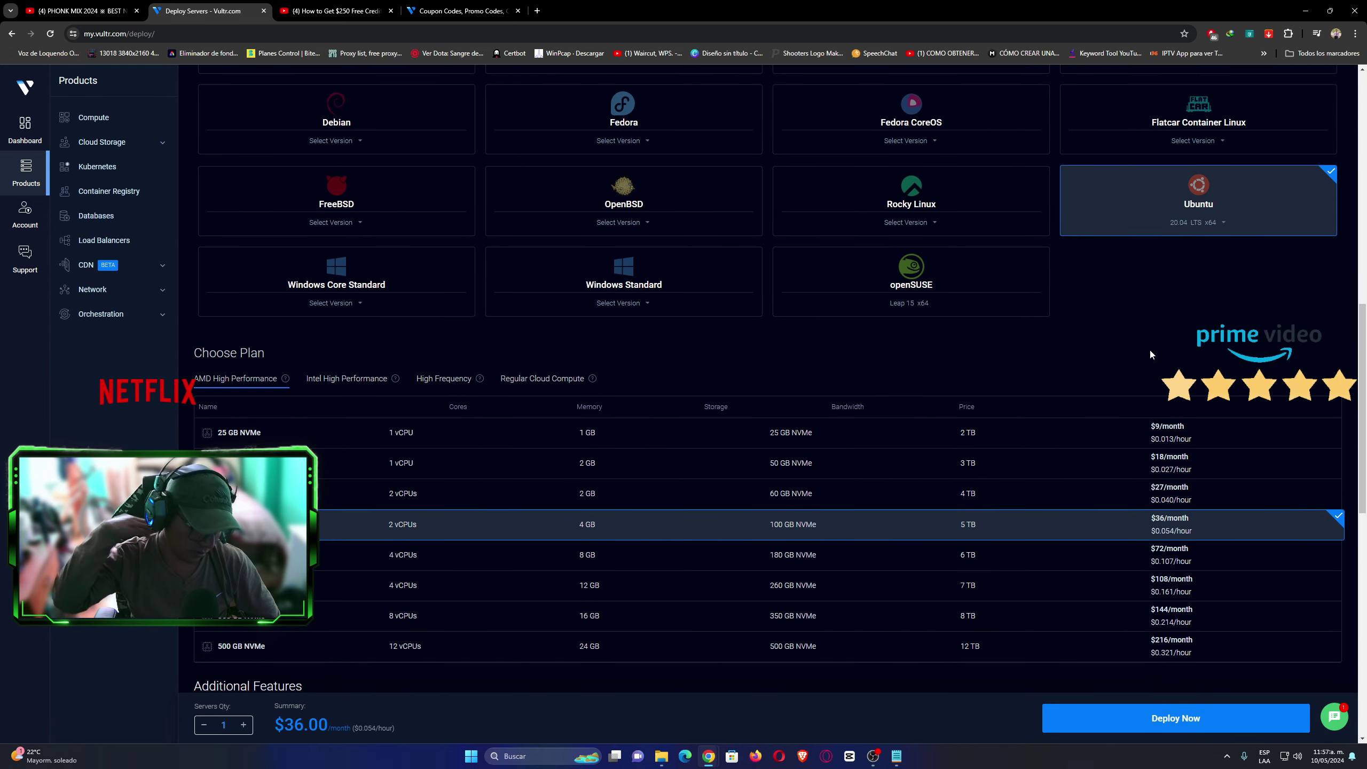
click(1195, 223)
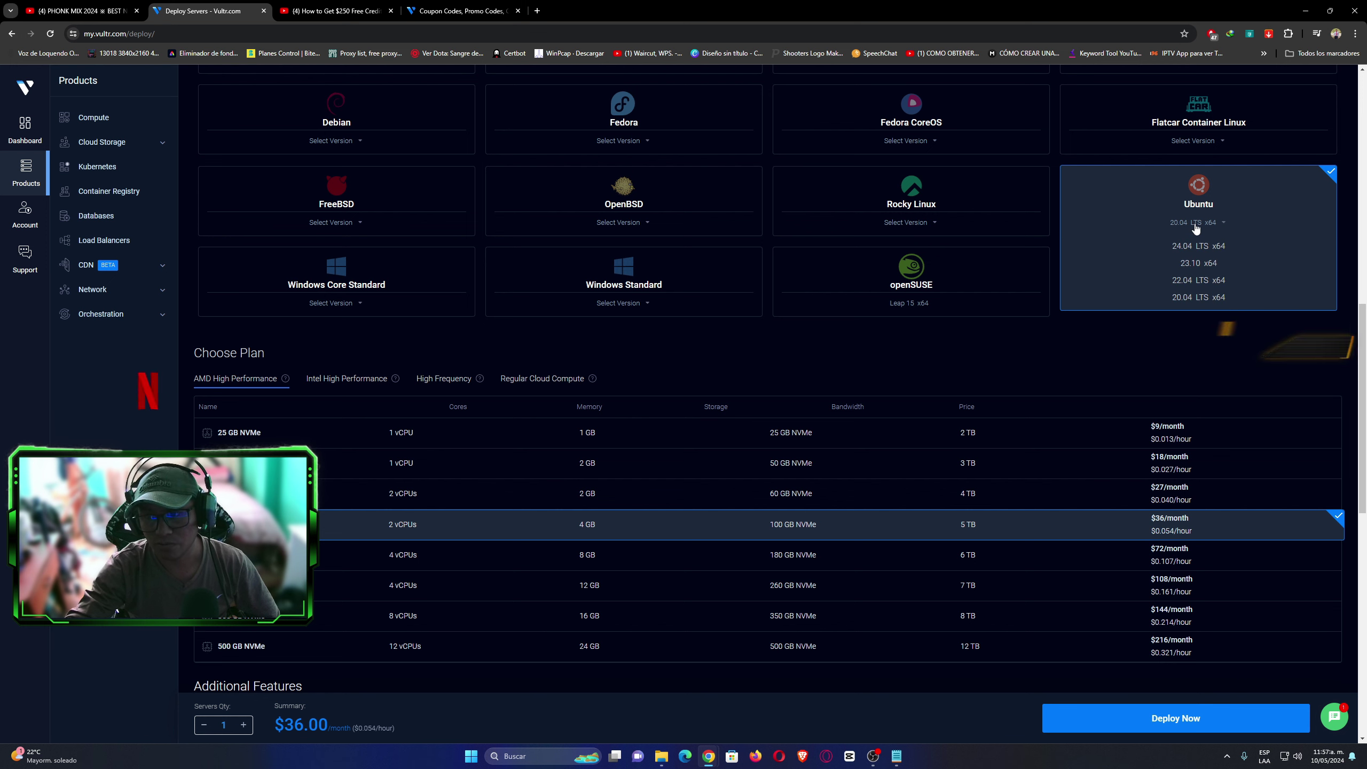
click(1194, 279)
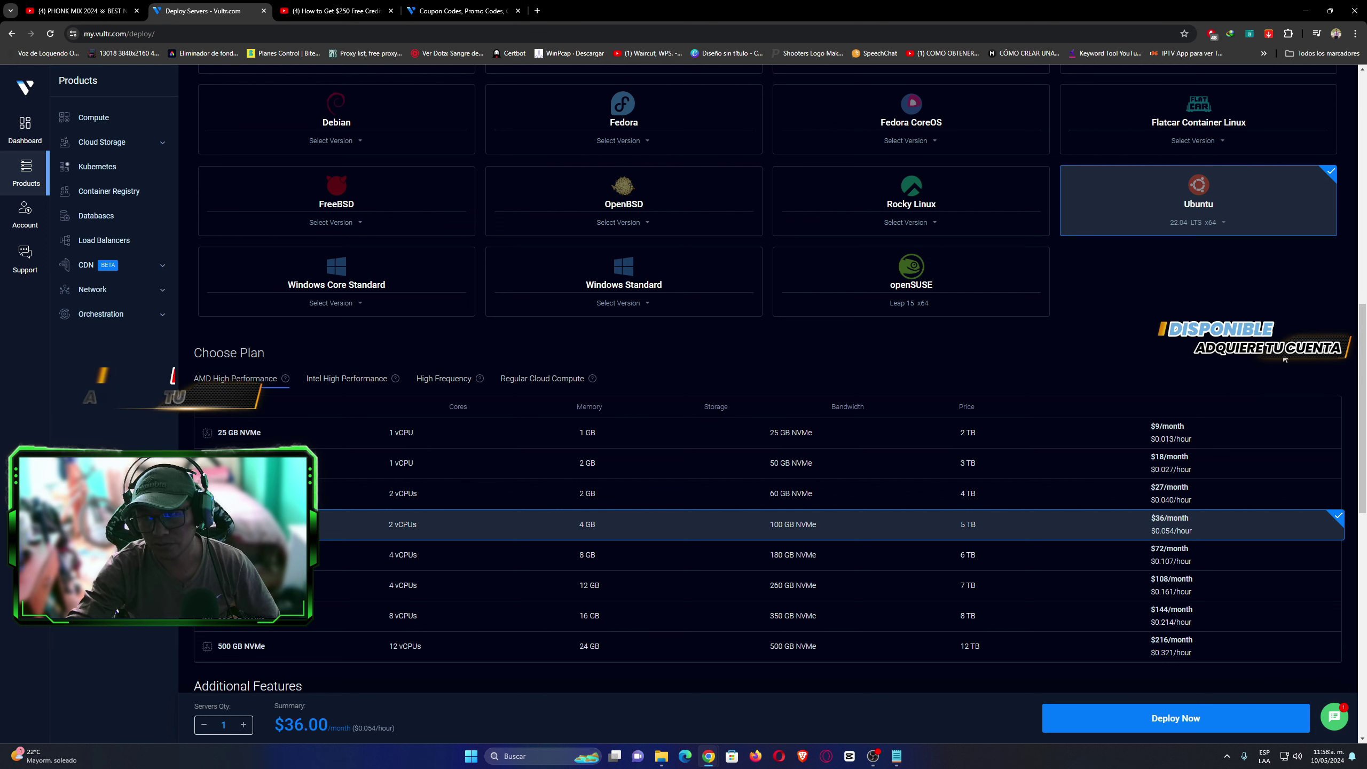
click(1207, 225)
click(1195, 297)
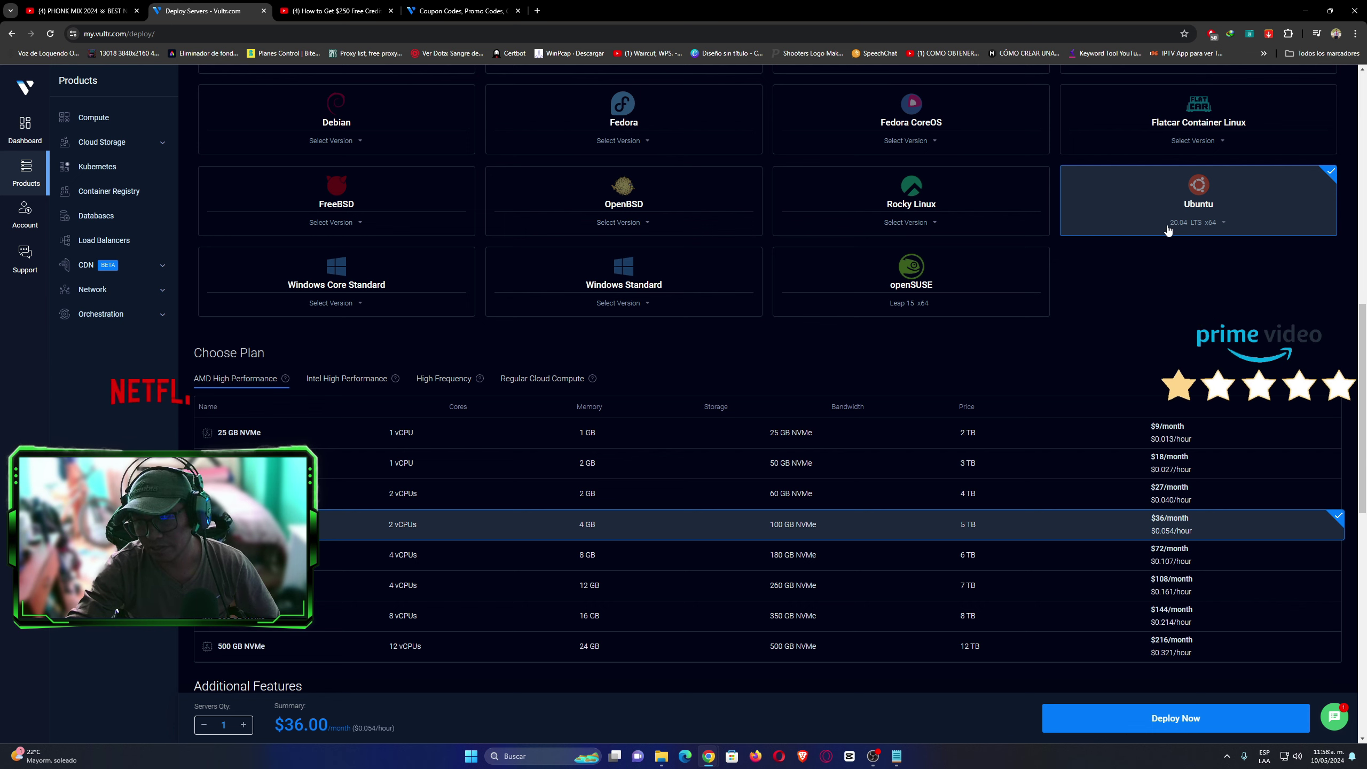
drag(1362, 369, 1365, 592)
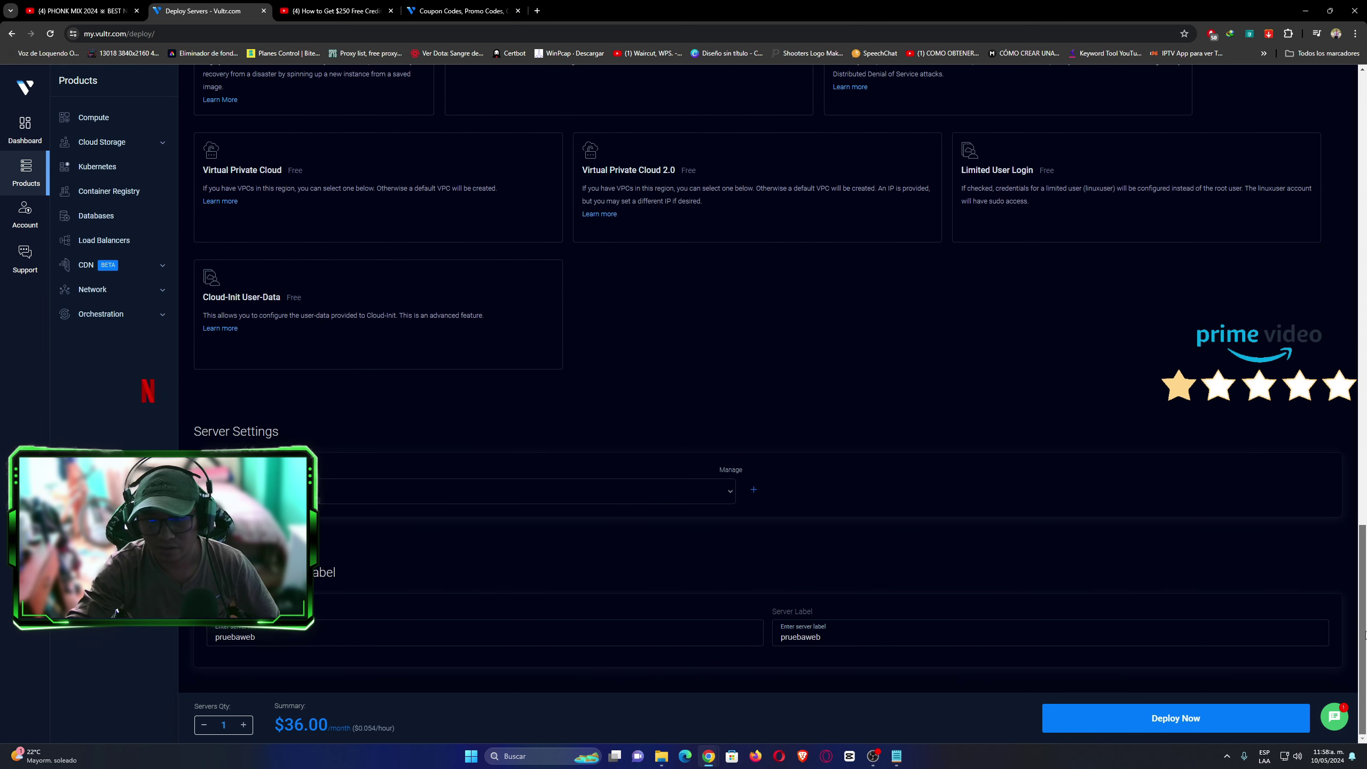
Deploy the configured pruebaweb server so it appears Running in São Paulo.
click(1193, 729)
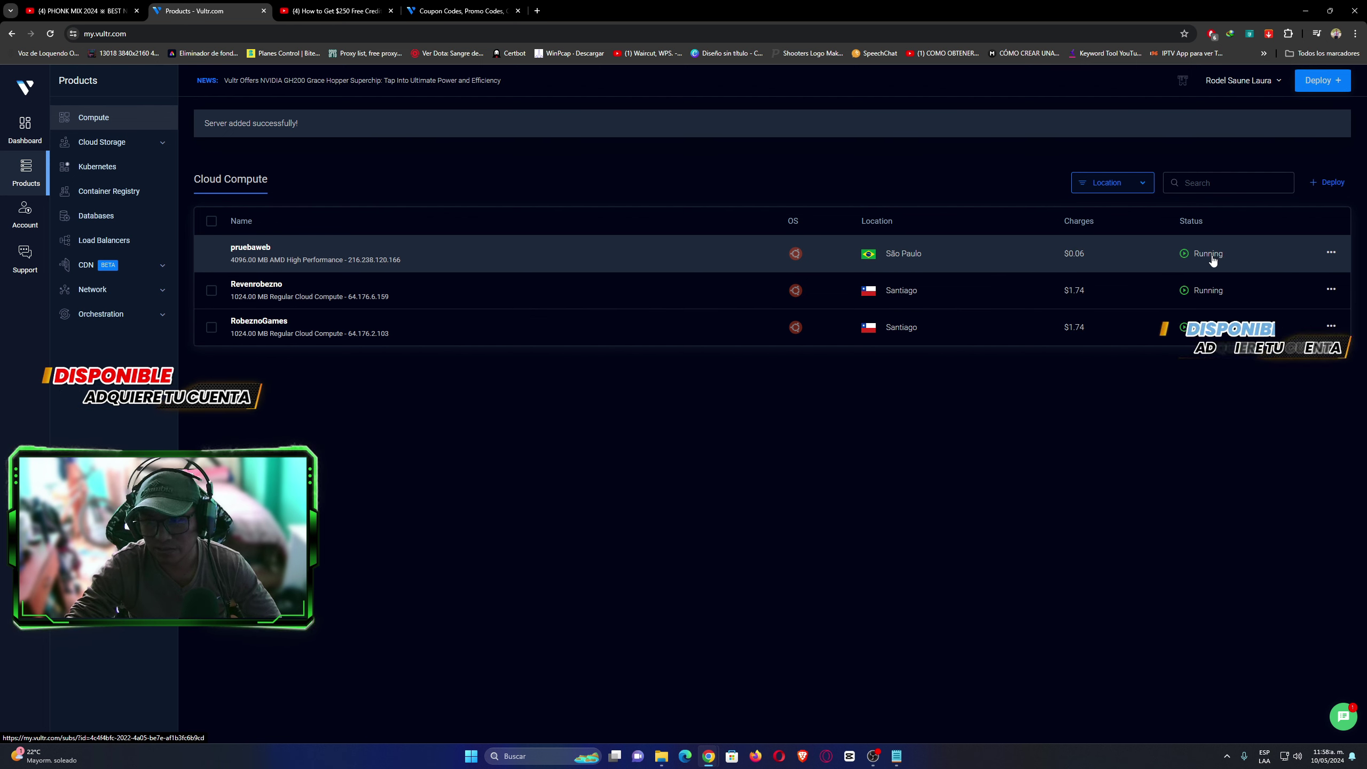
Open pruebaweb's Overview page and briefly reveal, then hide, the root password.
click(243, 253)
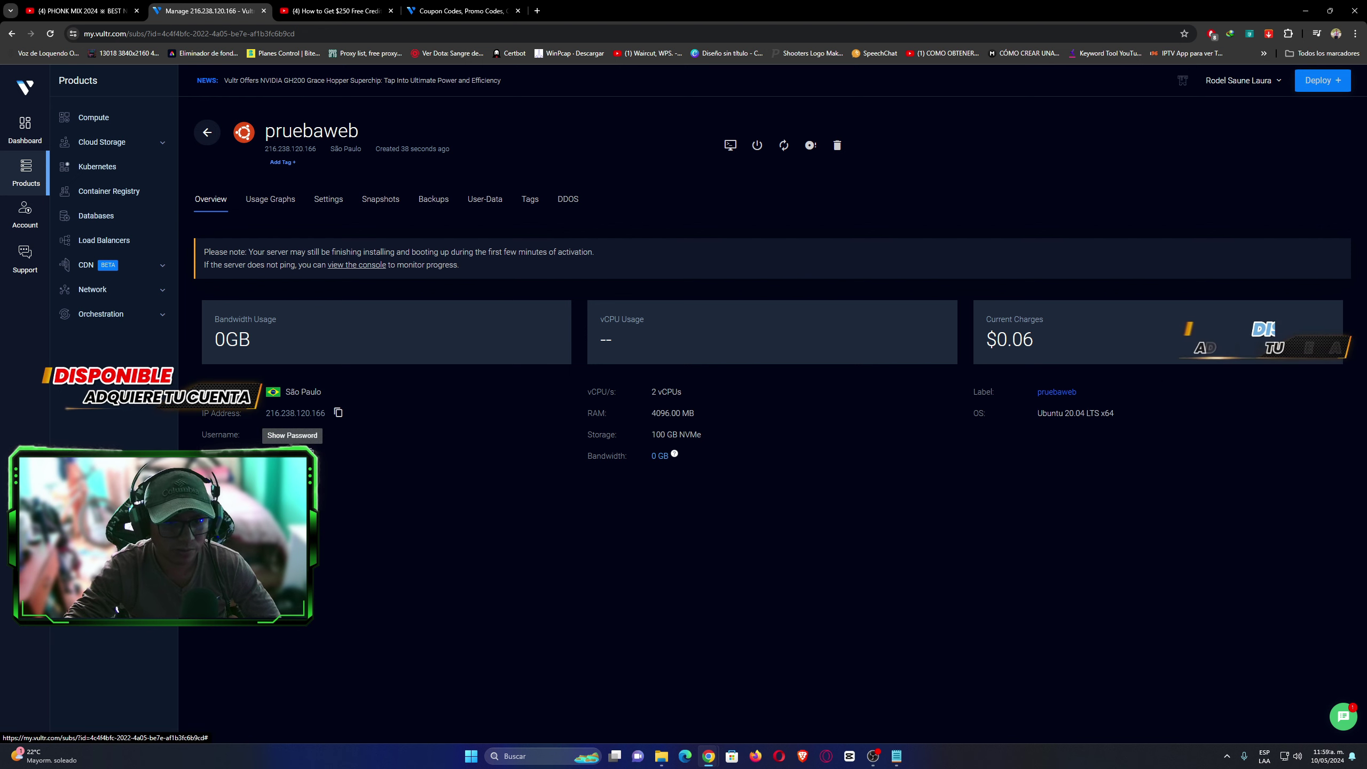
click(292, 454)
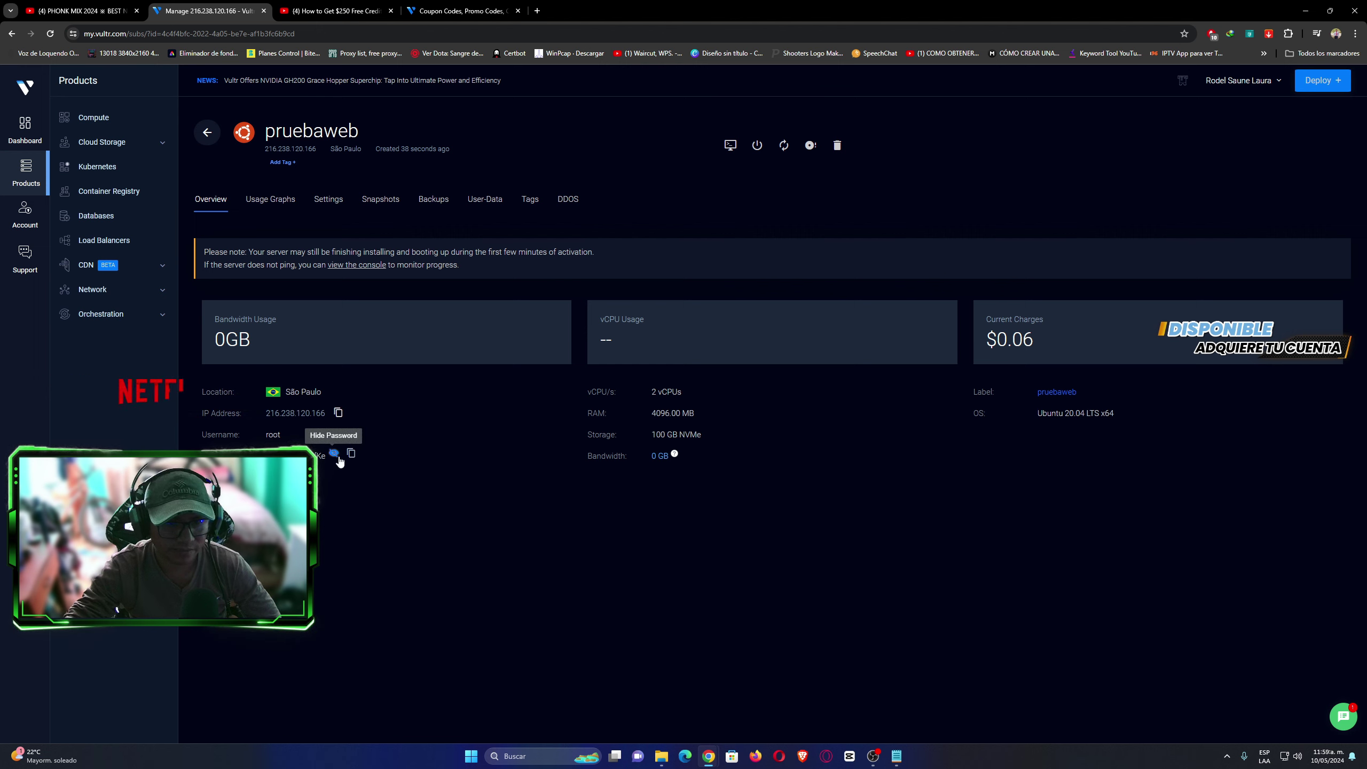
click(334, 453)
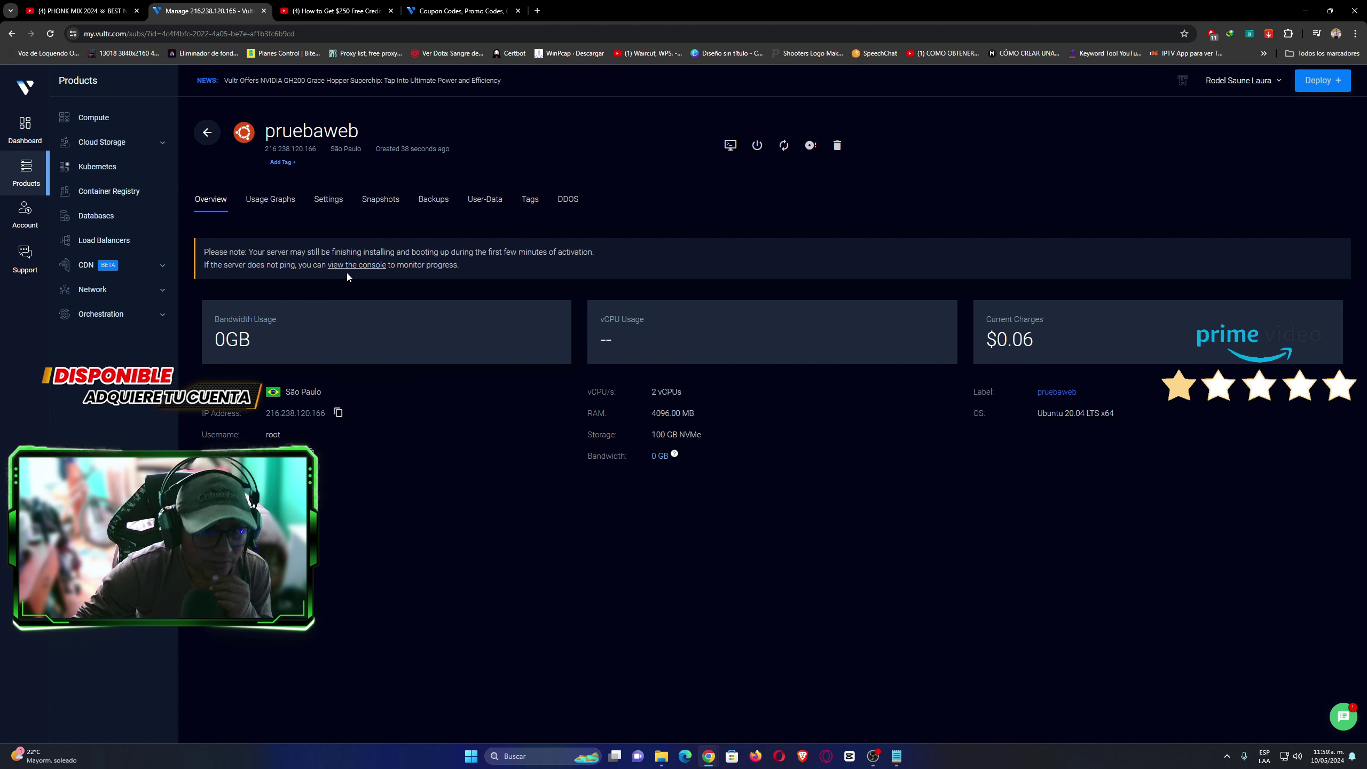
Translate the pruebaweb overview page into Spanish with Chrome's 'Traducir a español' and close the popup.
right_click(625, 243)
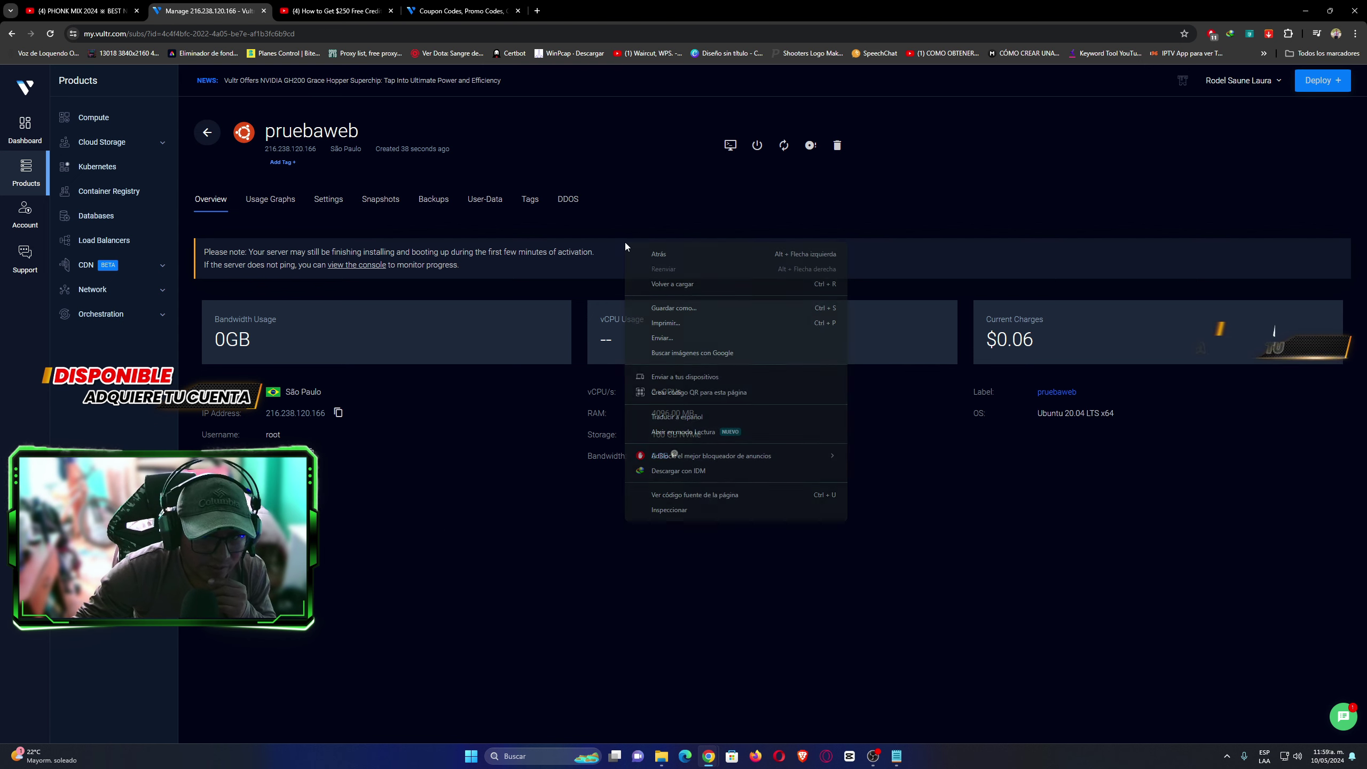
click(677, 416)
click(318, 165)
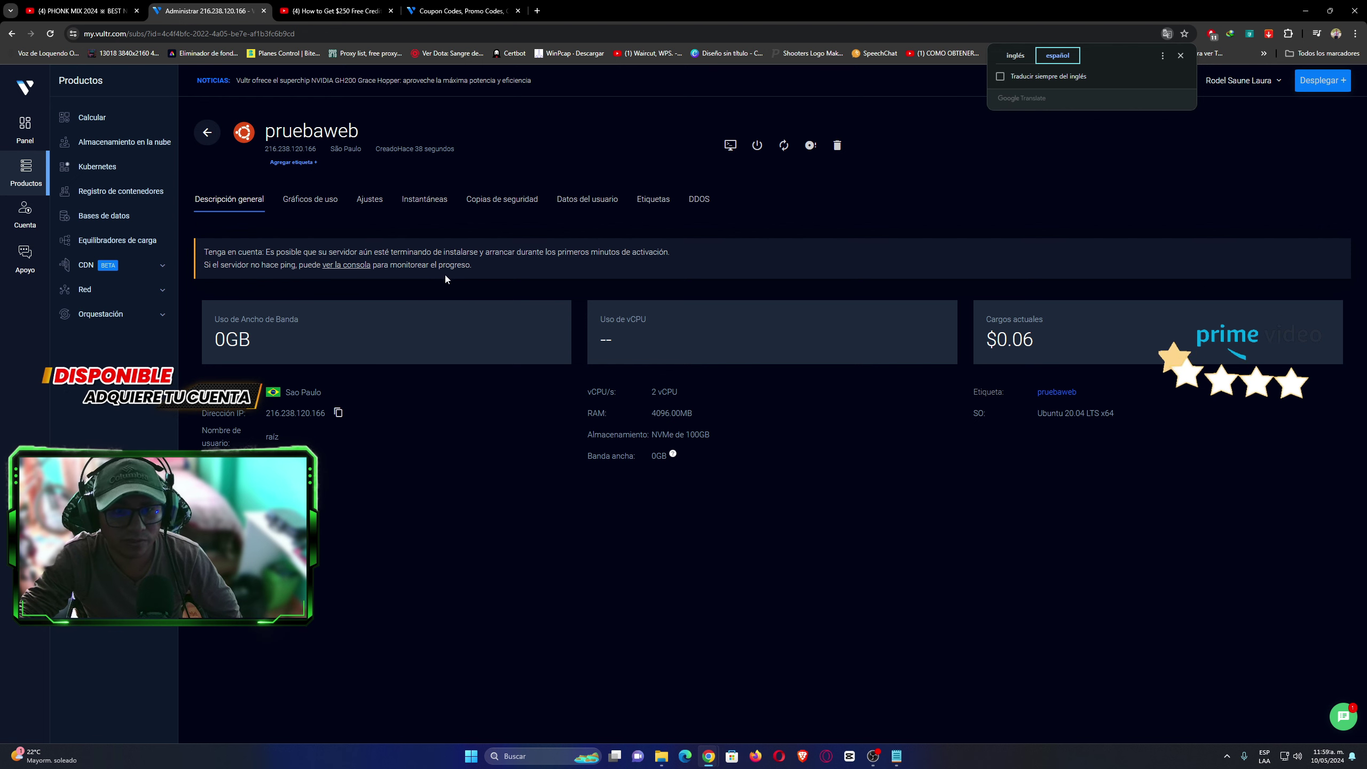
click(1179, 56)
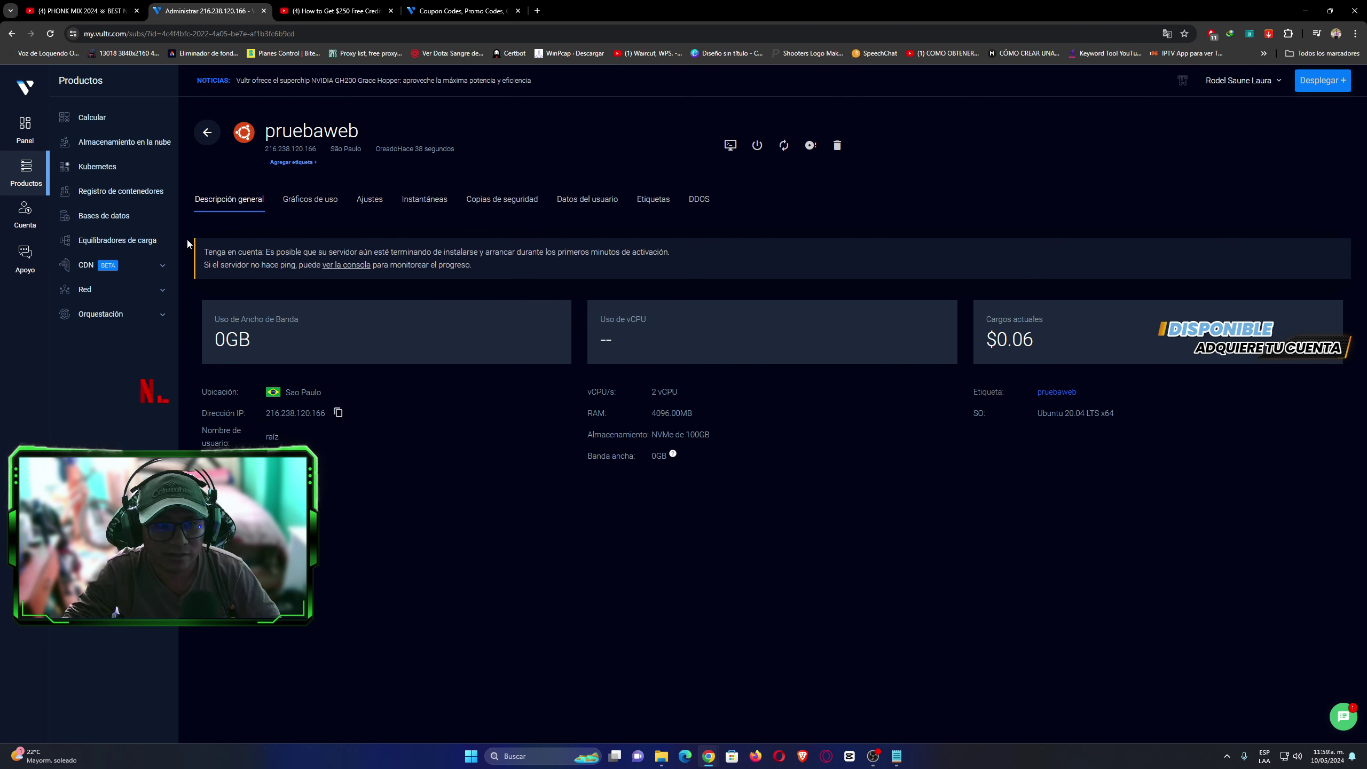
drag(187, 239, 220, 277)
click(260, 280)
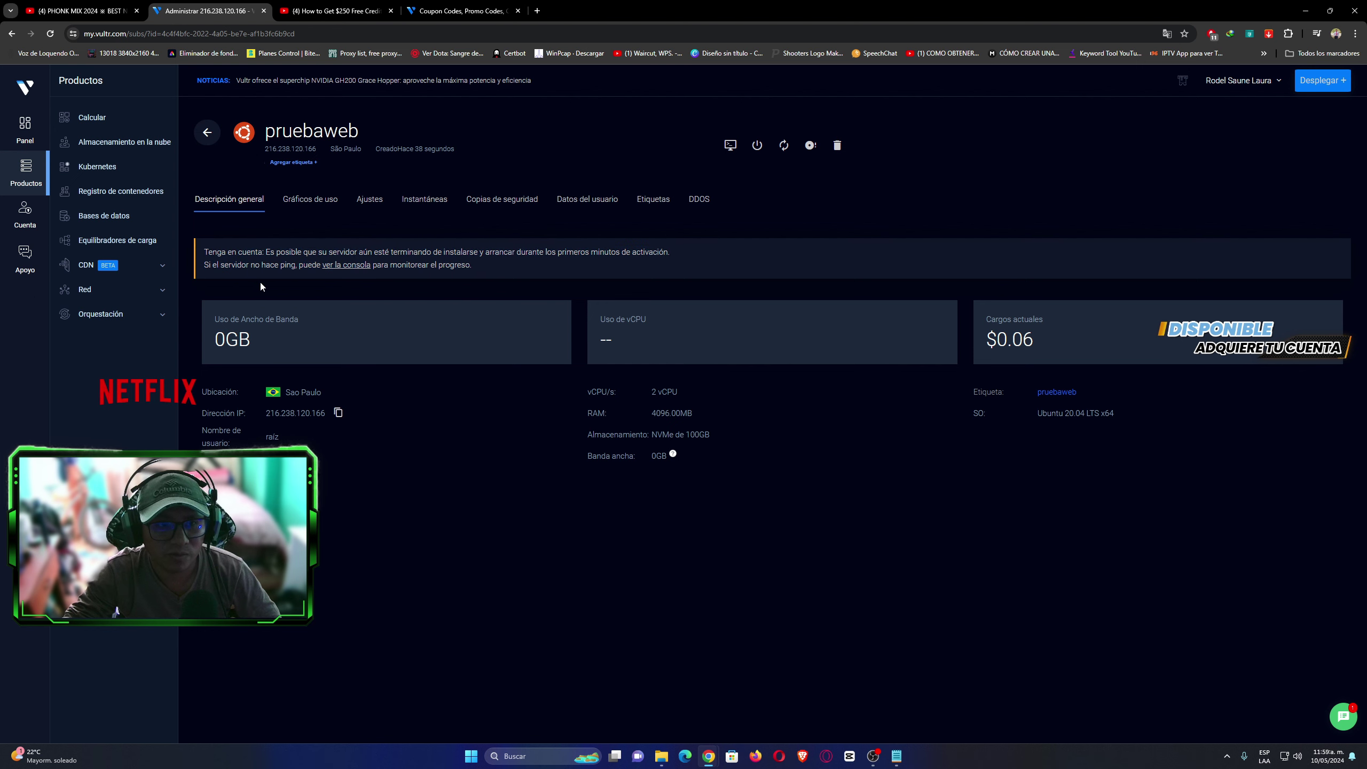
Reload the pruebaweb overview so it reads in English again.
click(49, 38)
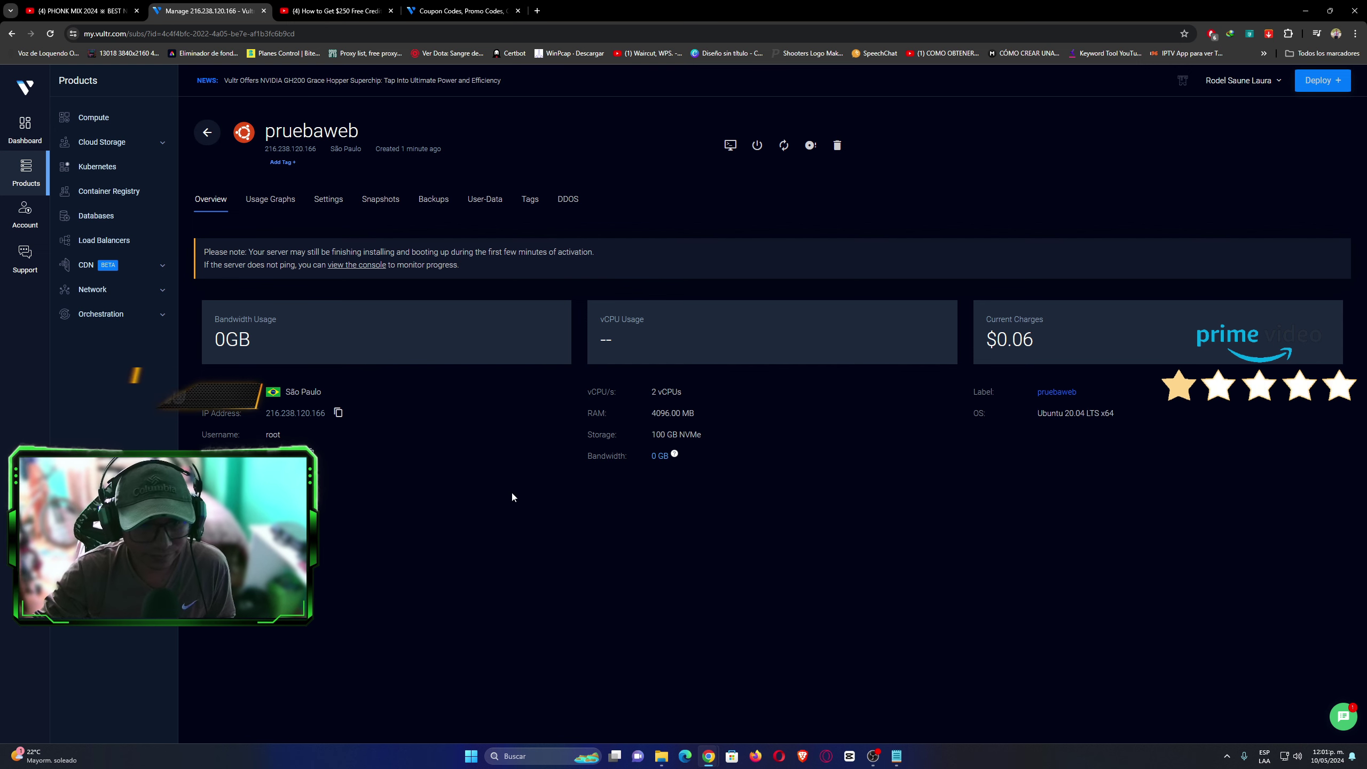
Search Google for PuTTY, open putty.org's download page, then return to the Vultr server tab.
click(540, 758)
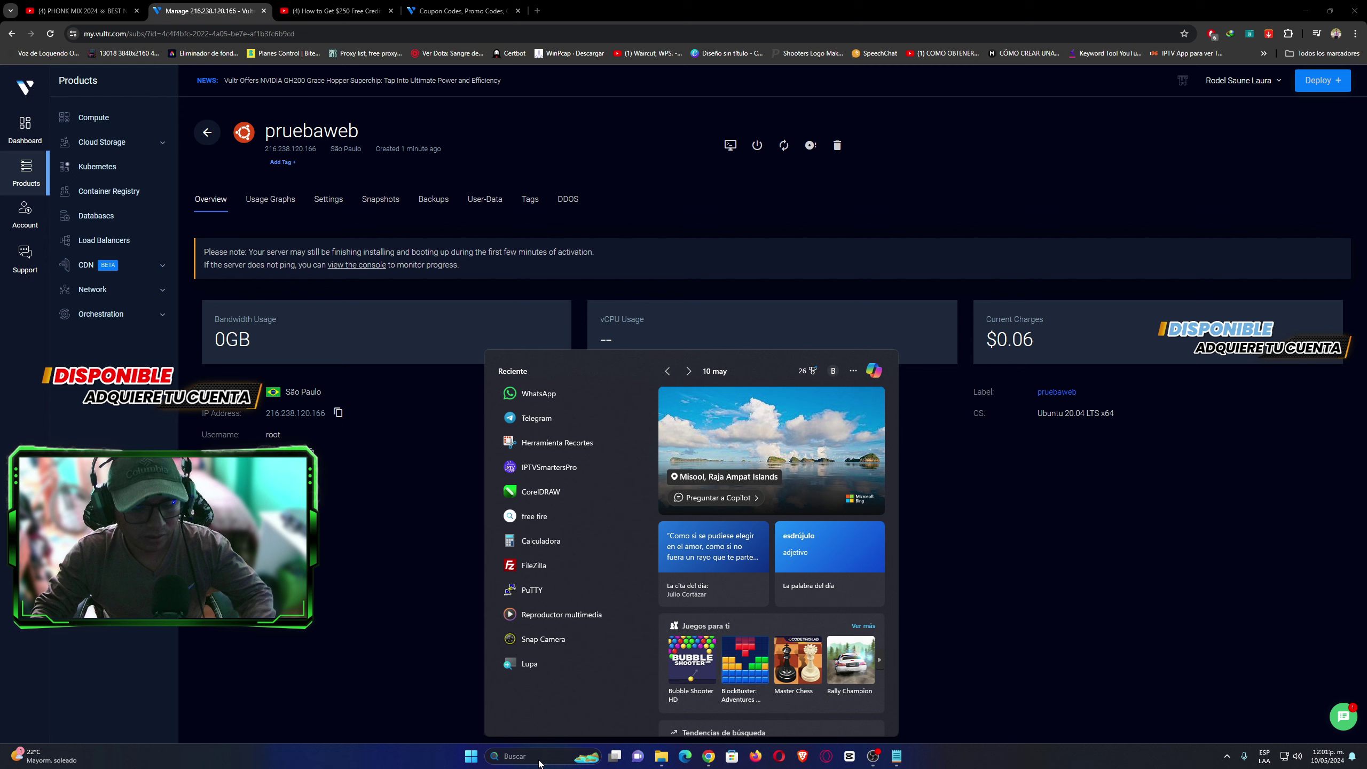
key(ctrl+t)
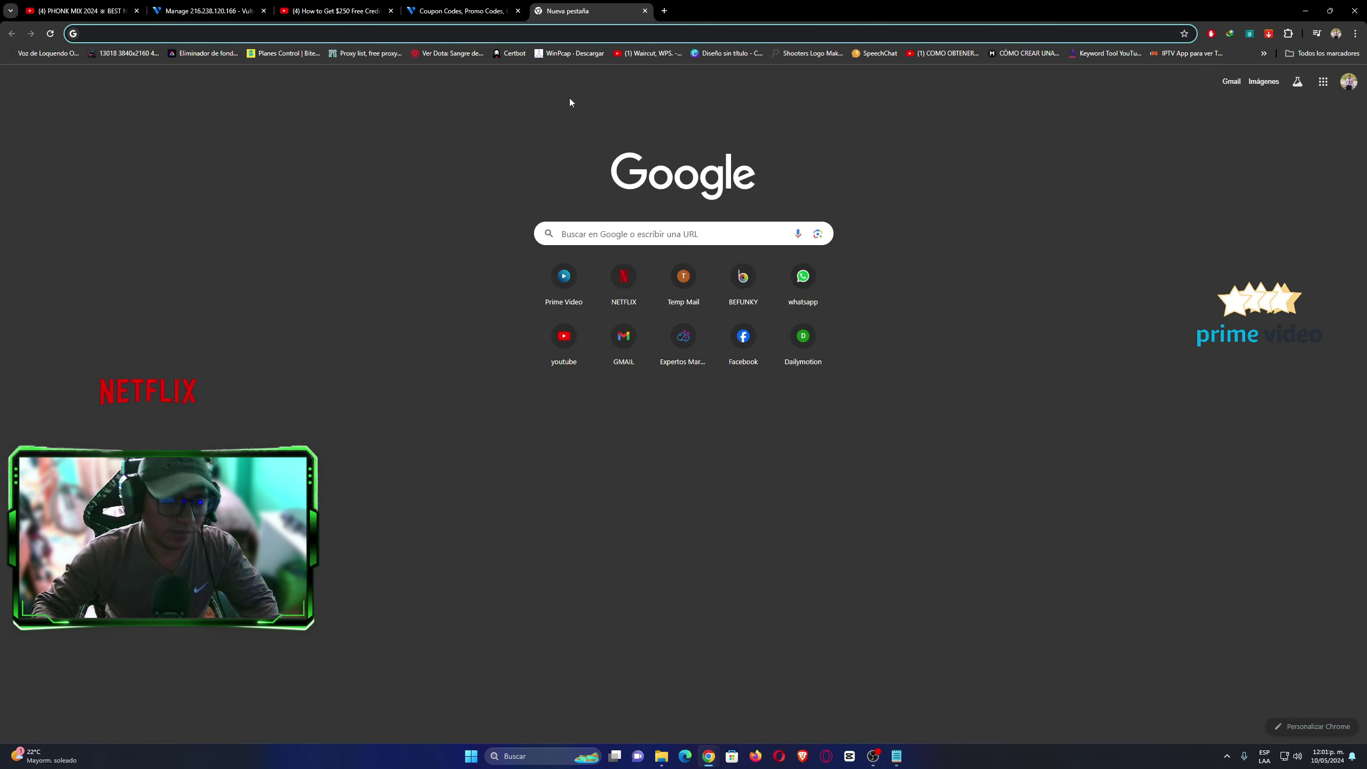
text(puty)
key(Return)
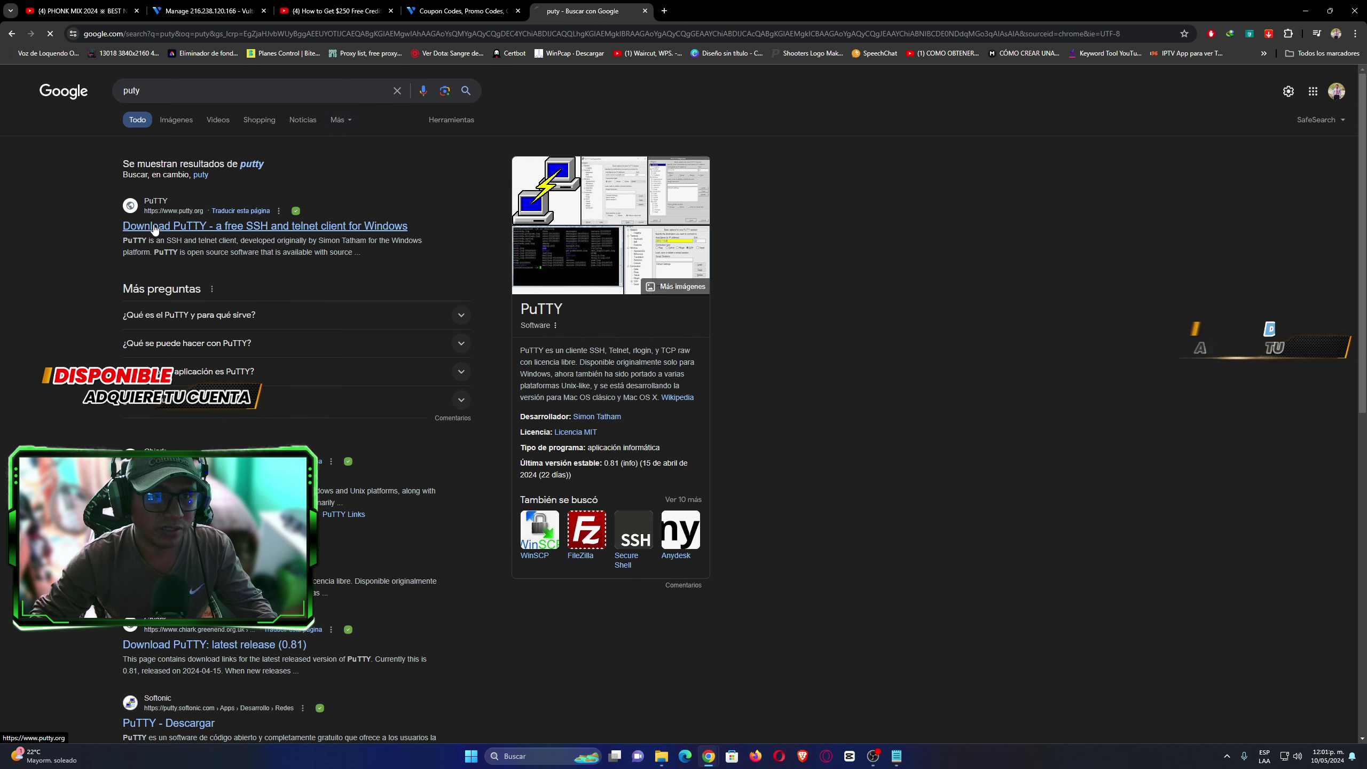
click(154, 226)
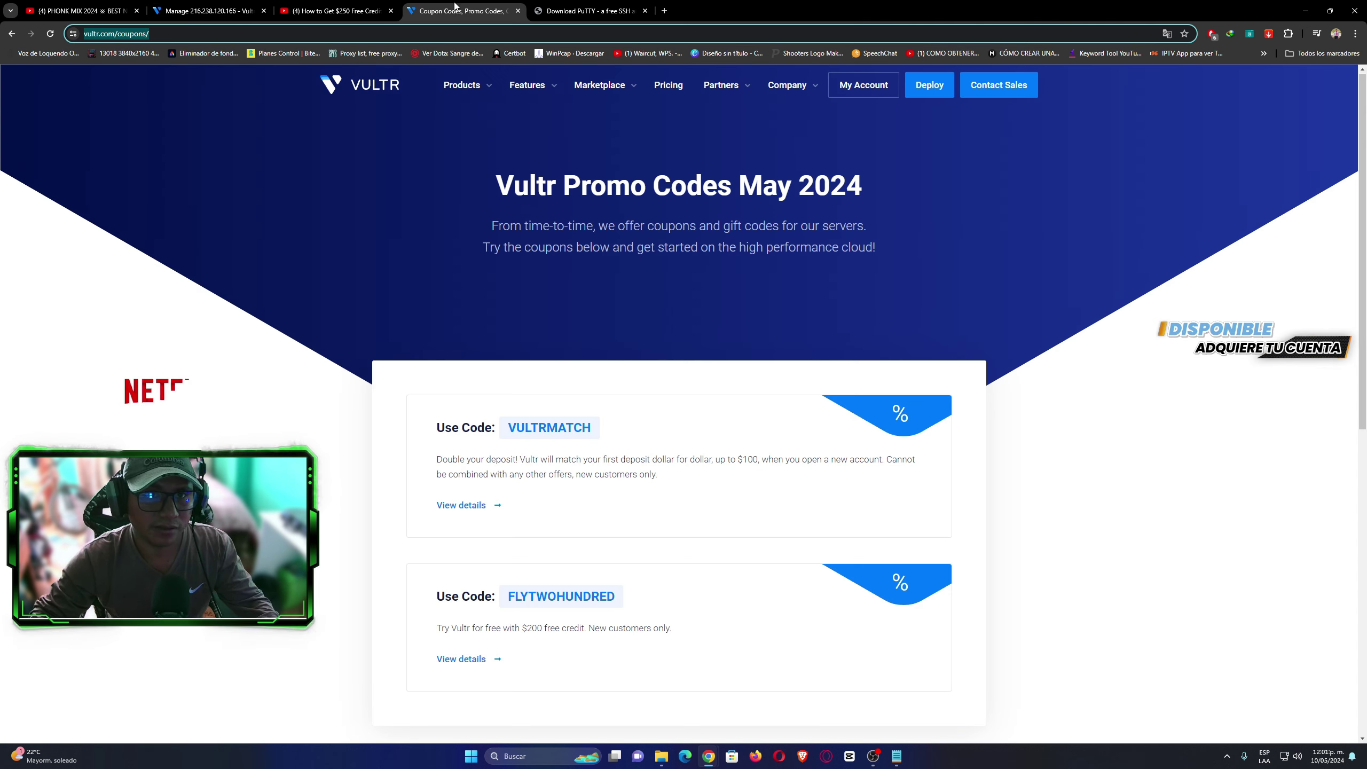
click(462, 11)
click(207, 10)
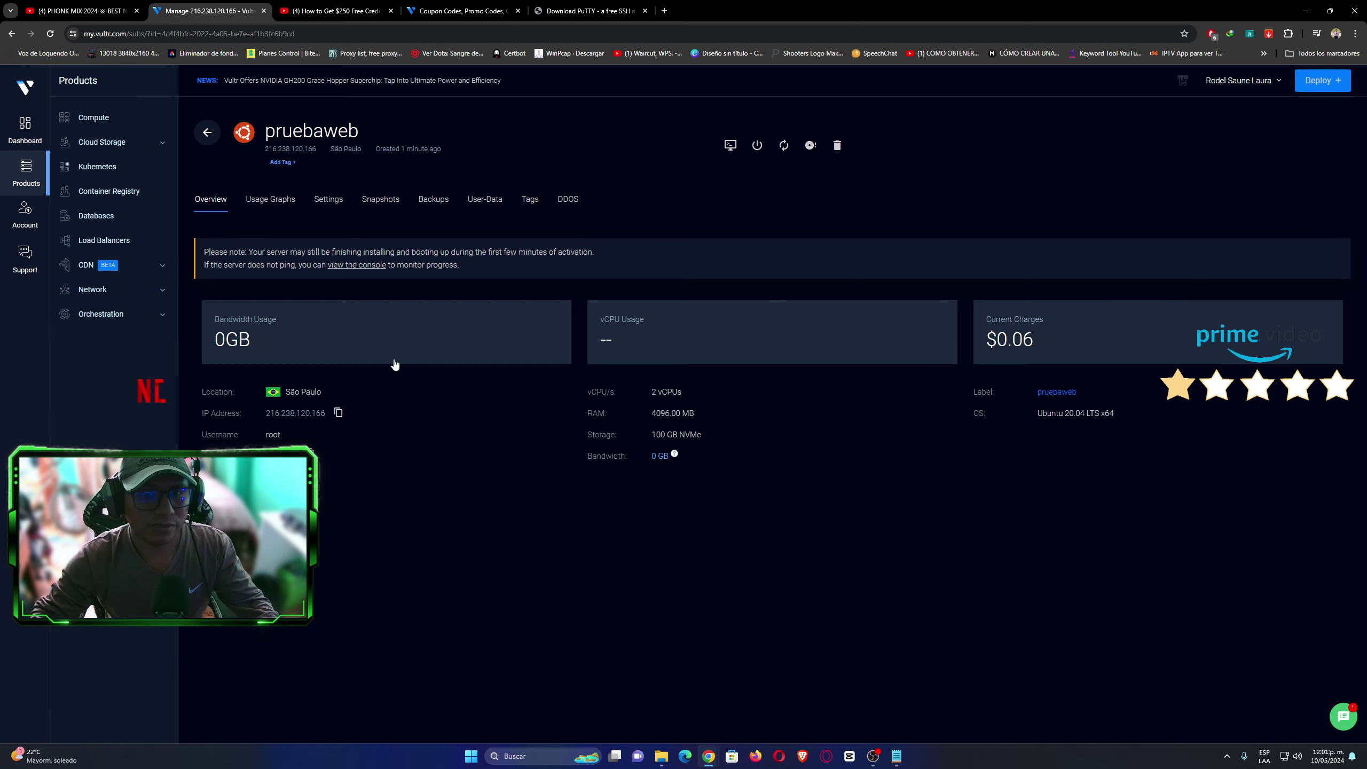
Launch PuTTY, connect to 216.238.120.166, accept the host key and log in as root.
click(524, 756)
text(putty)
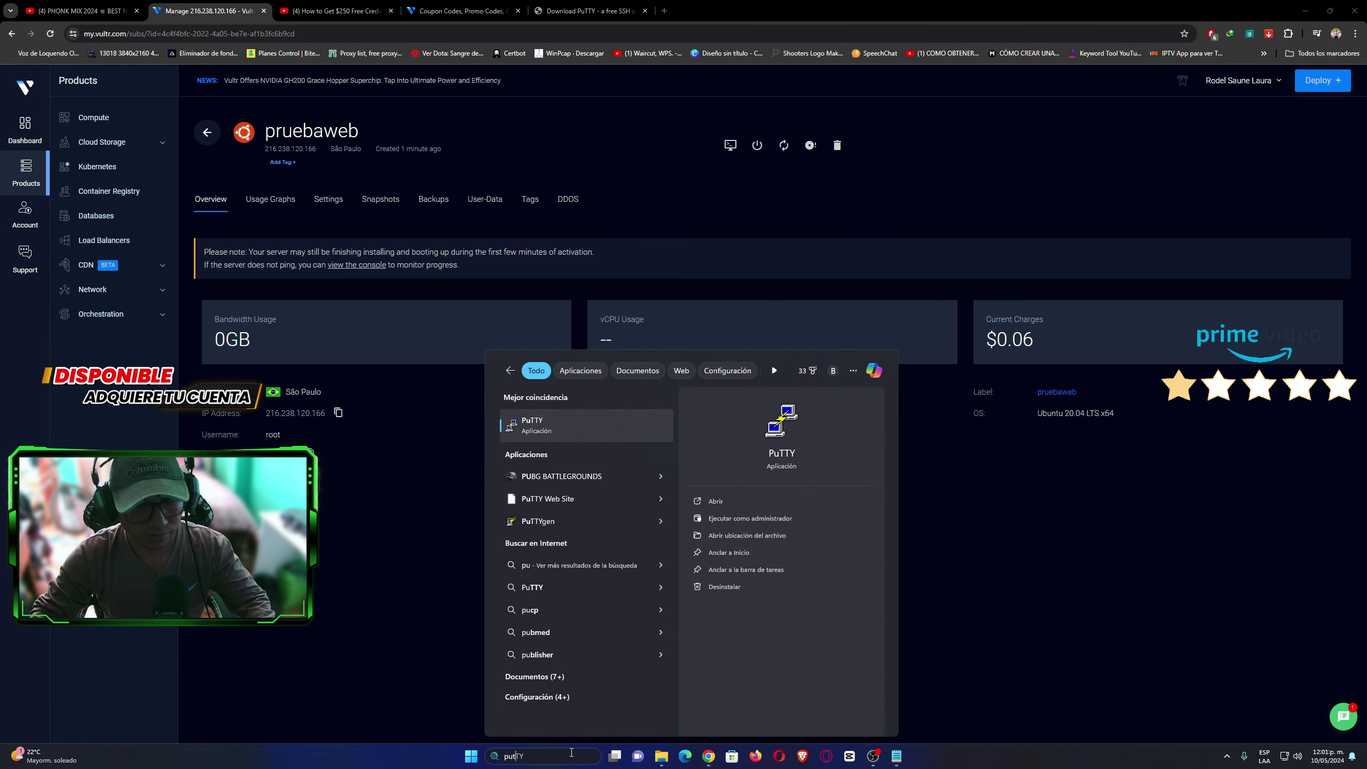
click(557, 439)
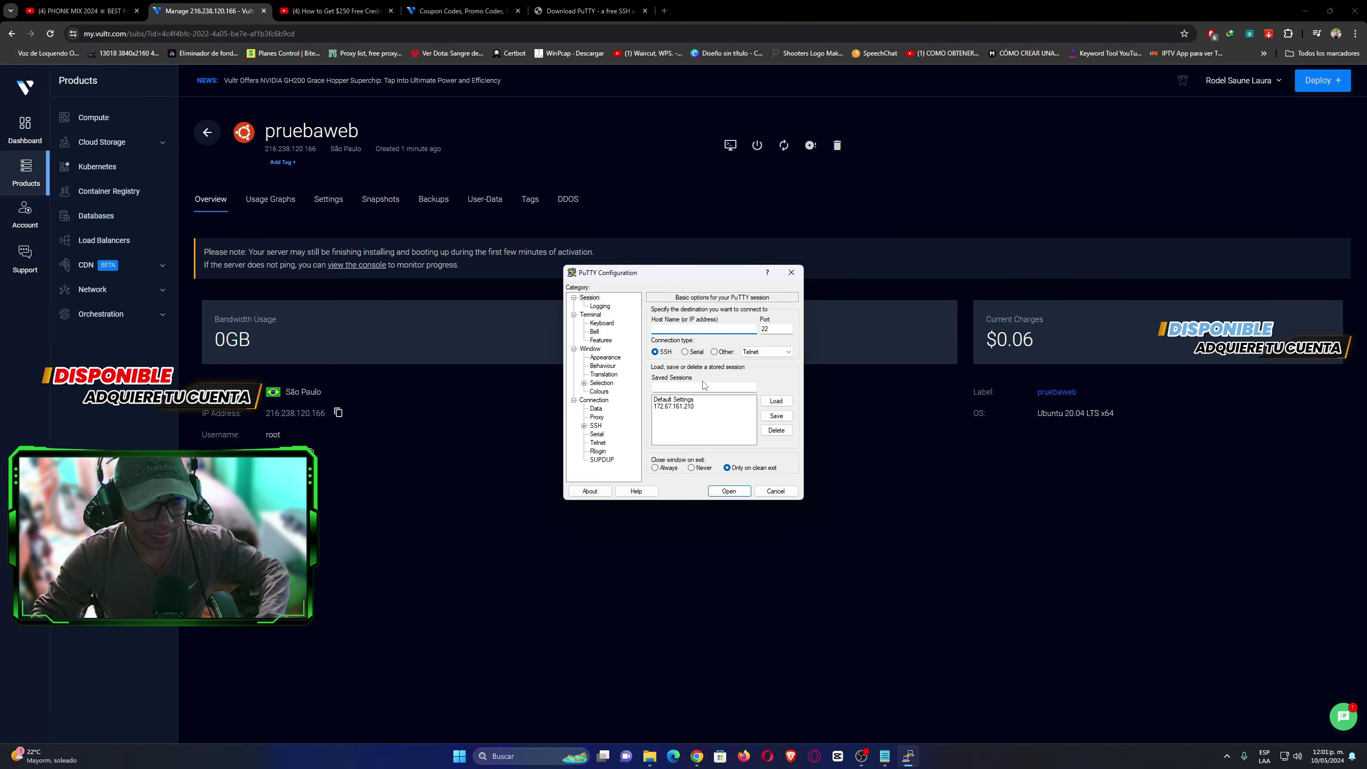
text(216.238.120.166)
click(727, 491)
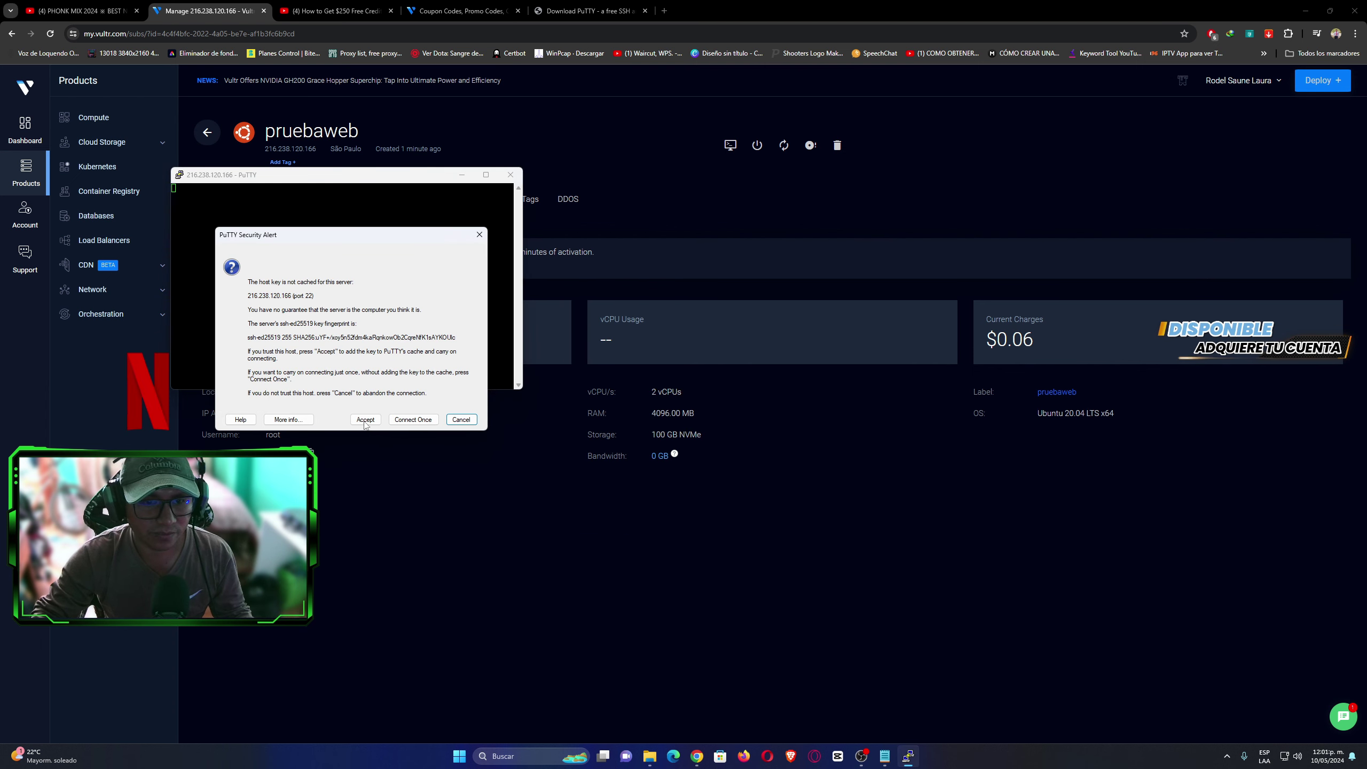
click(366, 420)
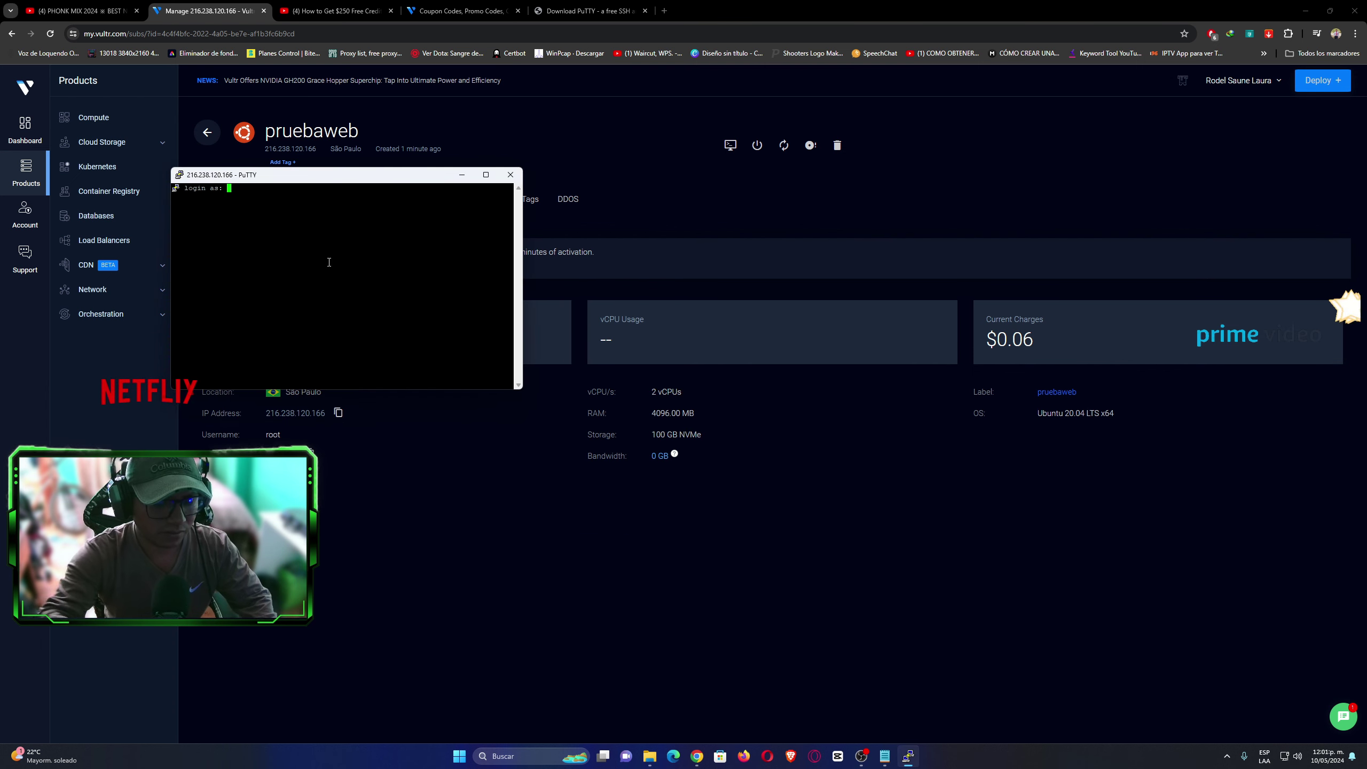
text(root)
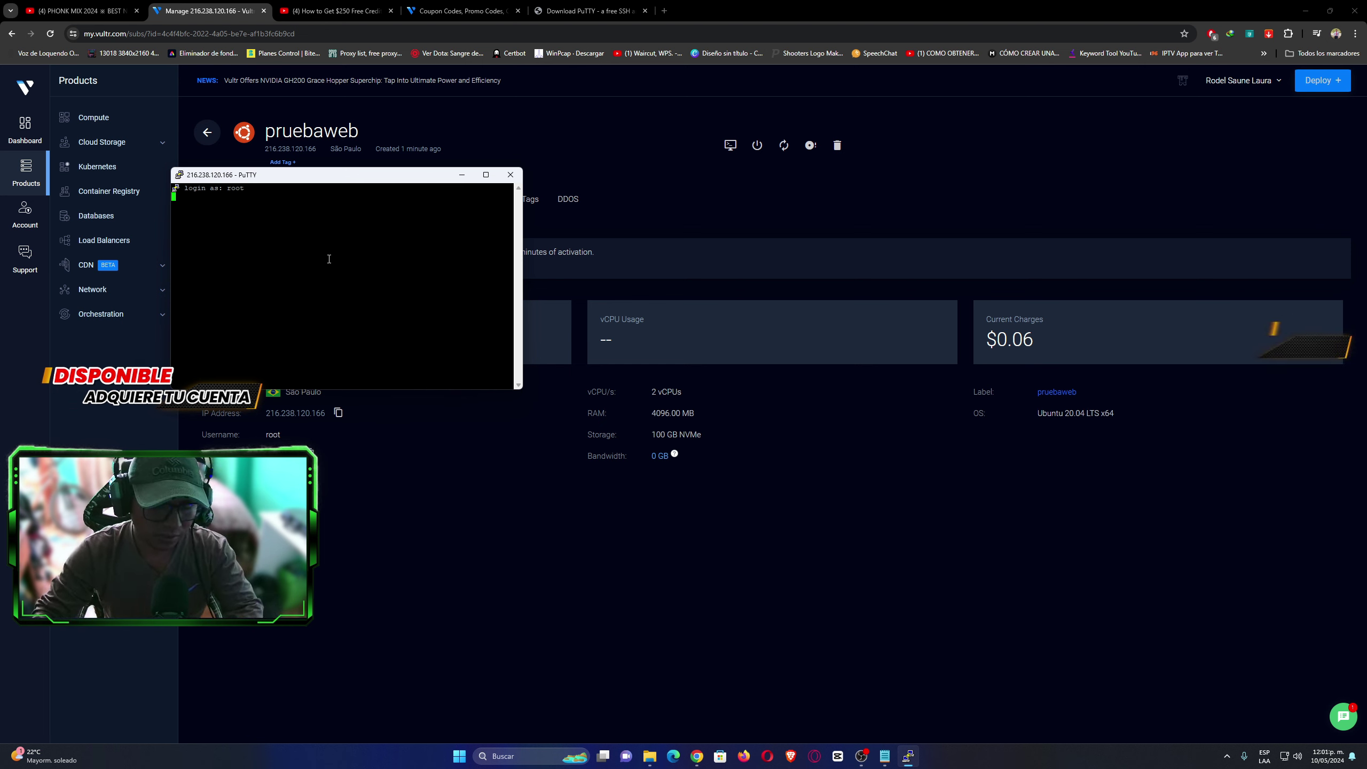
key(Return)
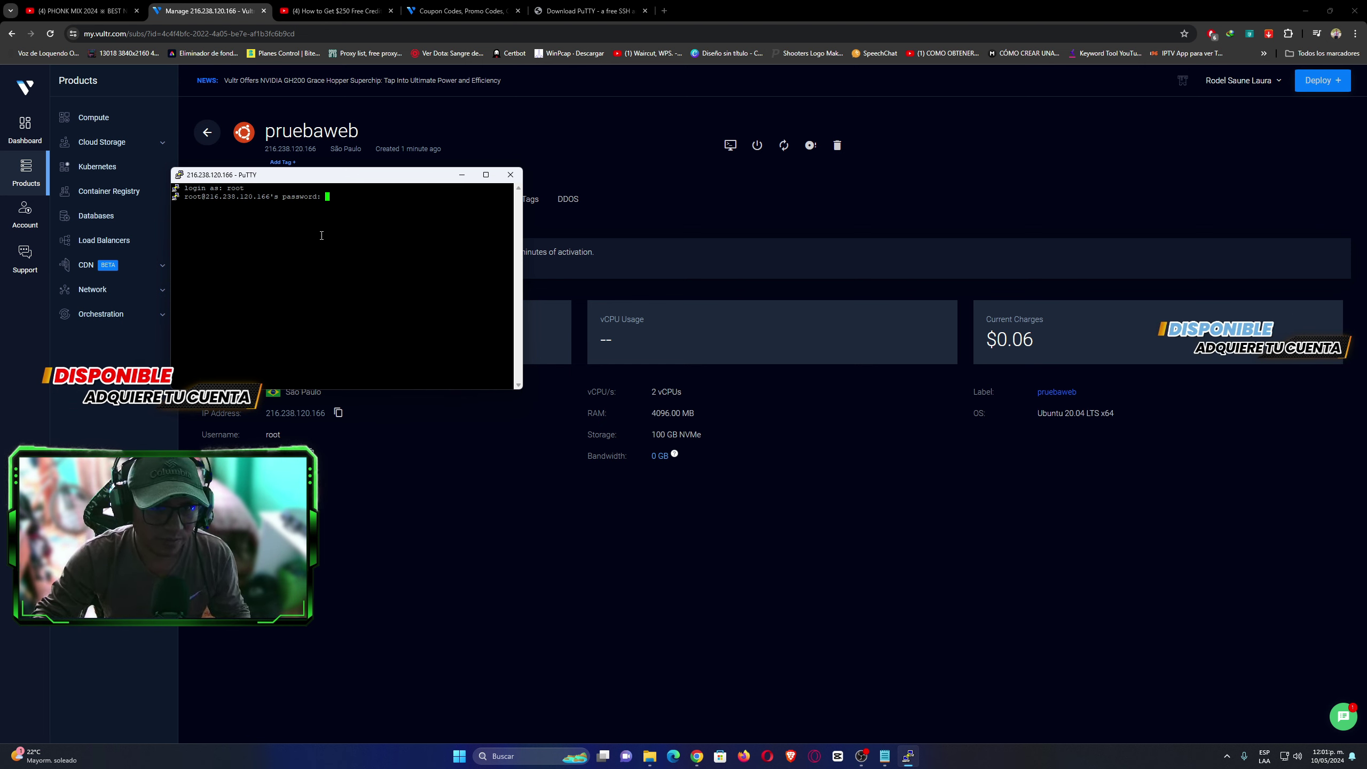
Arrange the Vultr overview and PuTTY terminal windows to reach the password prompt.
click(346, 519)
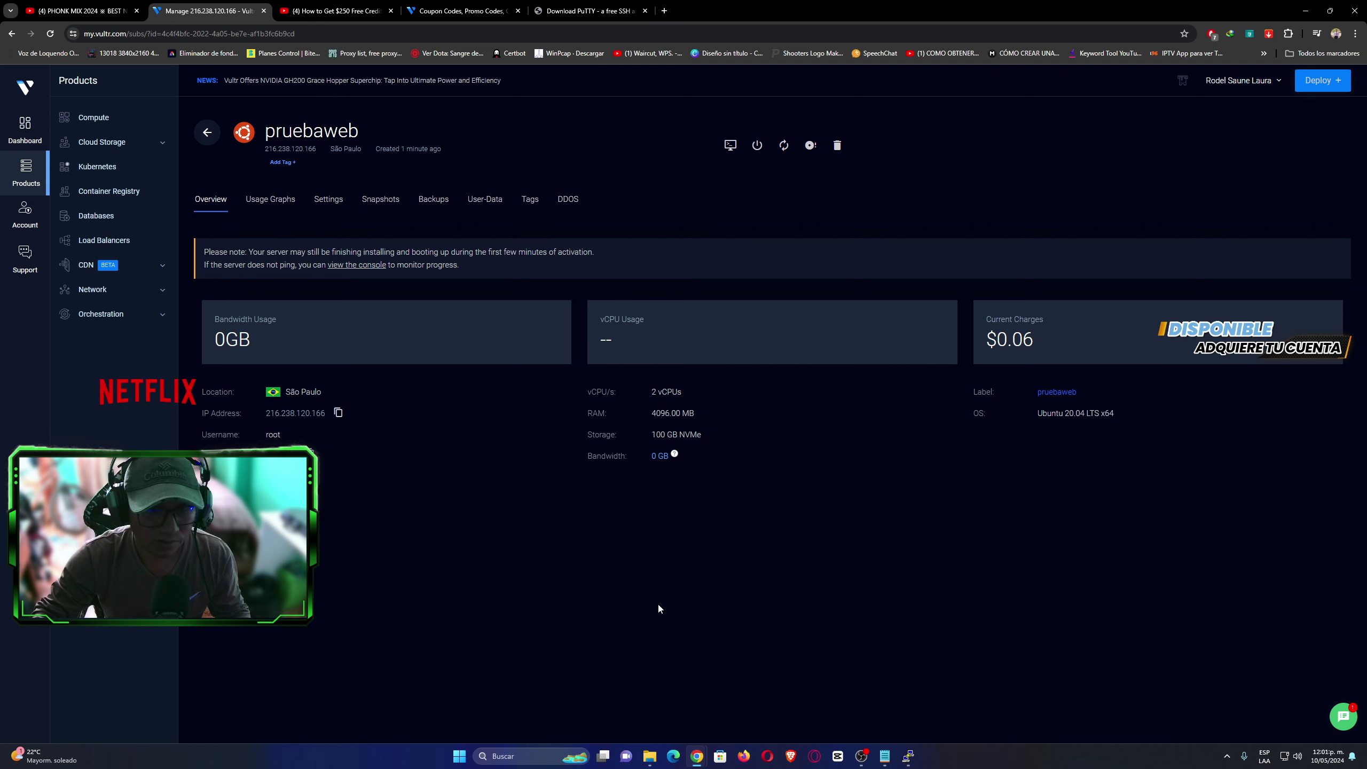
click(908, 756)
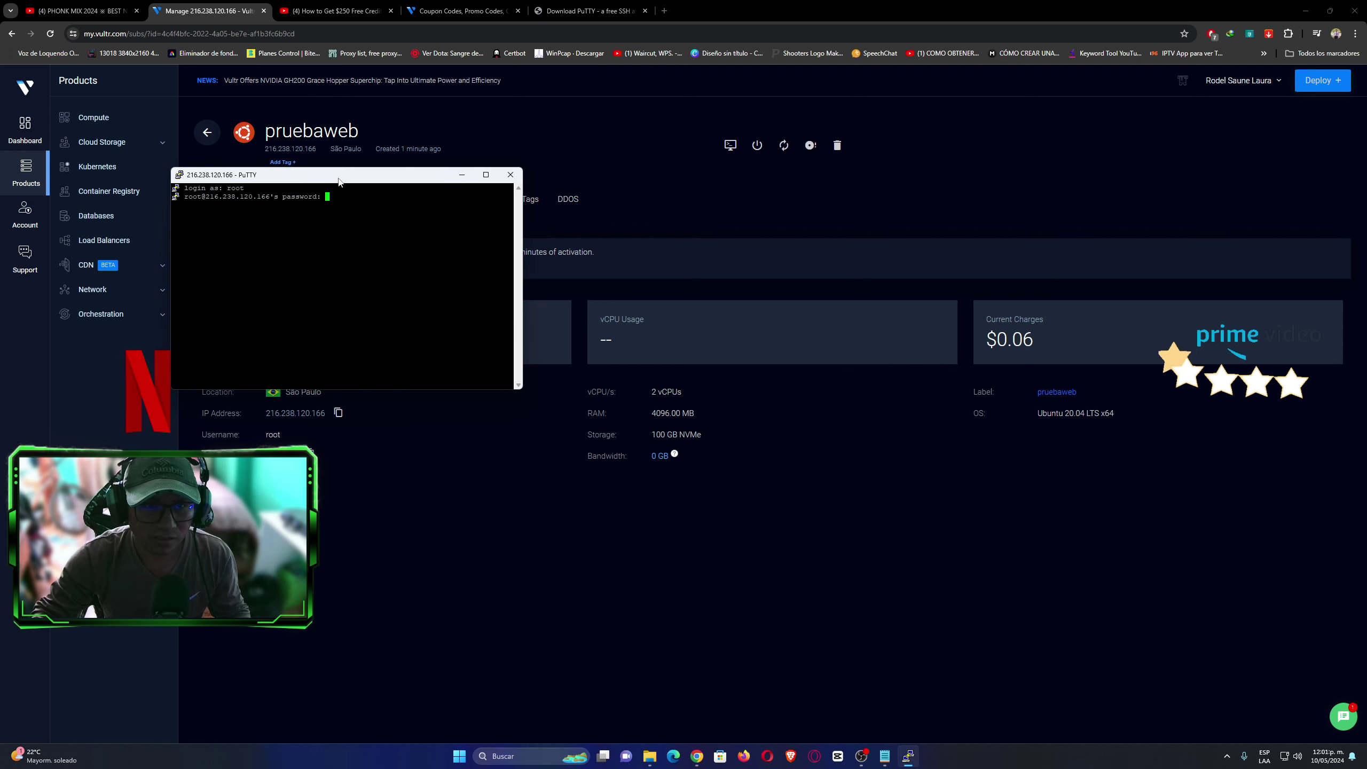
drag(344, 174, 684, 276)
click(479, 383)
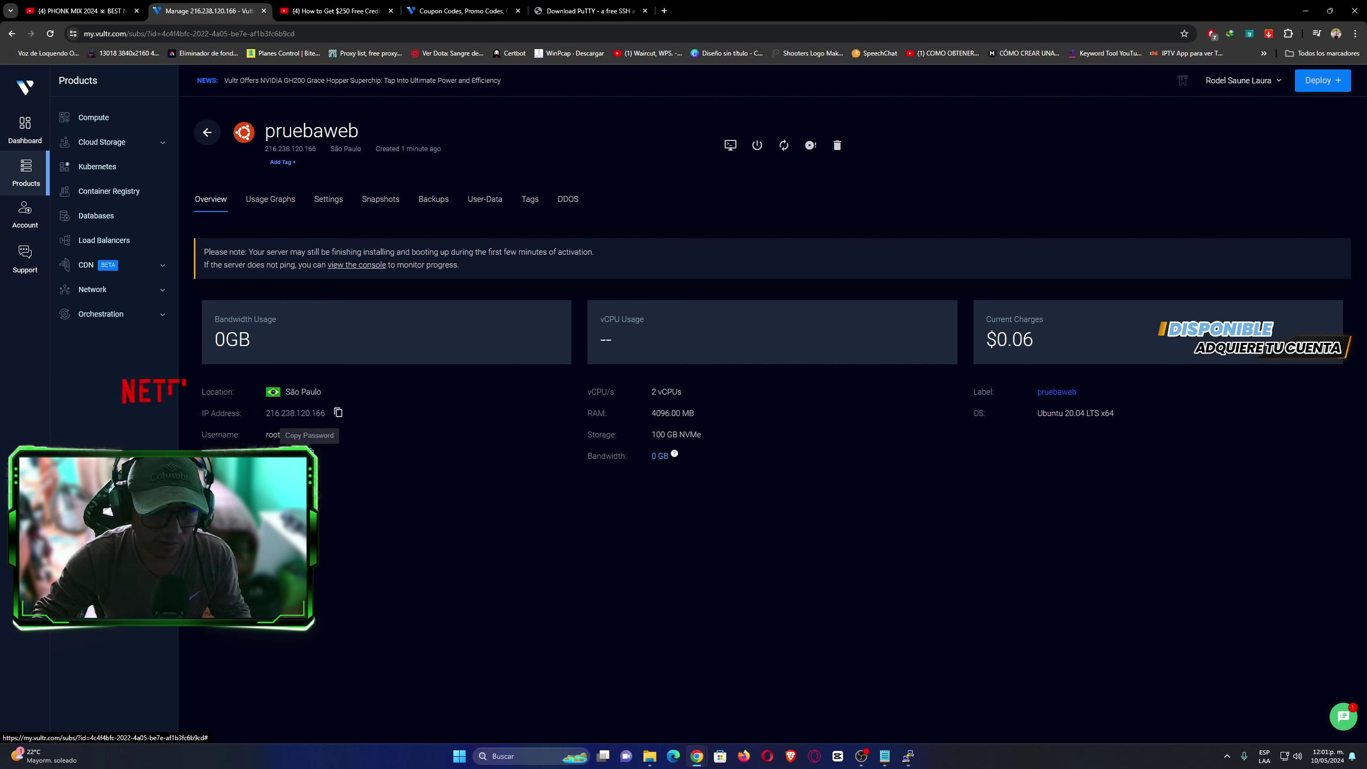
click(908, 756)
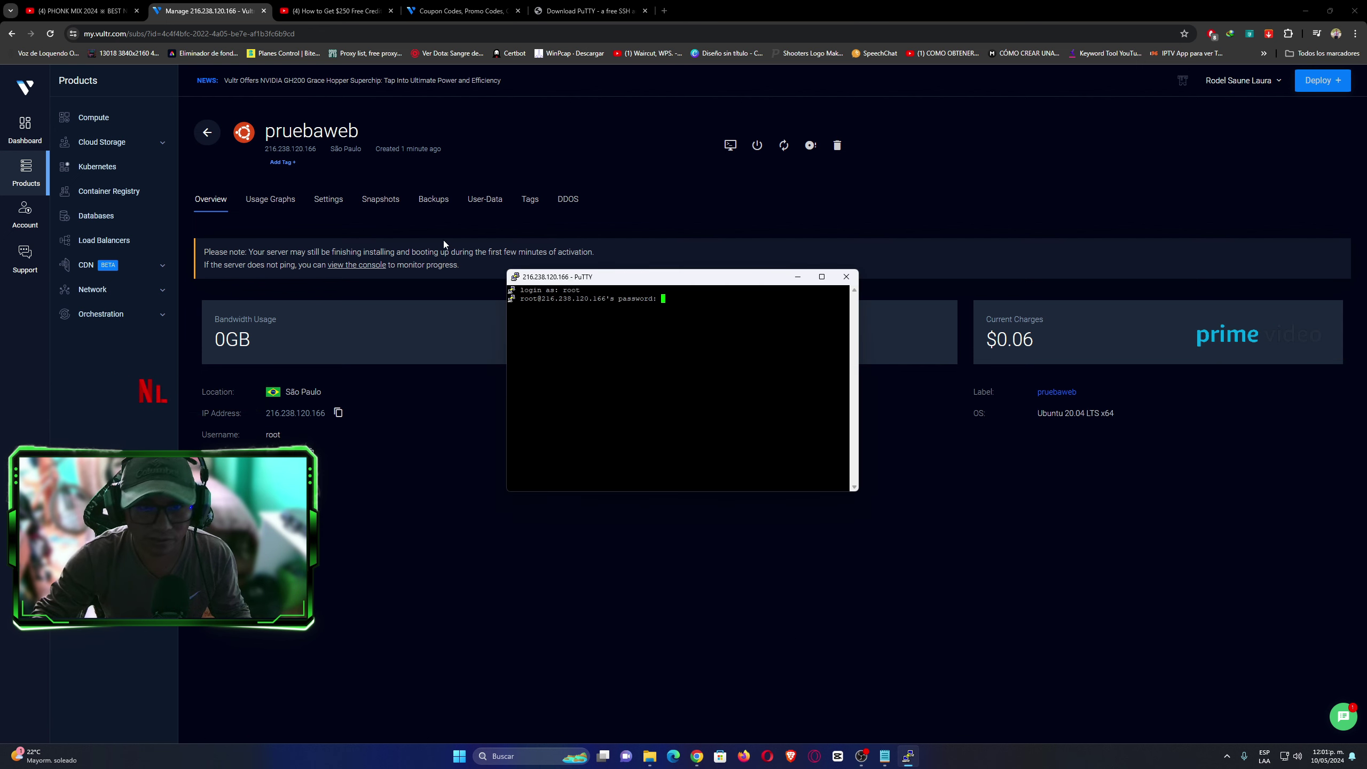
drag(666, 282, 607, 308)
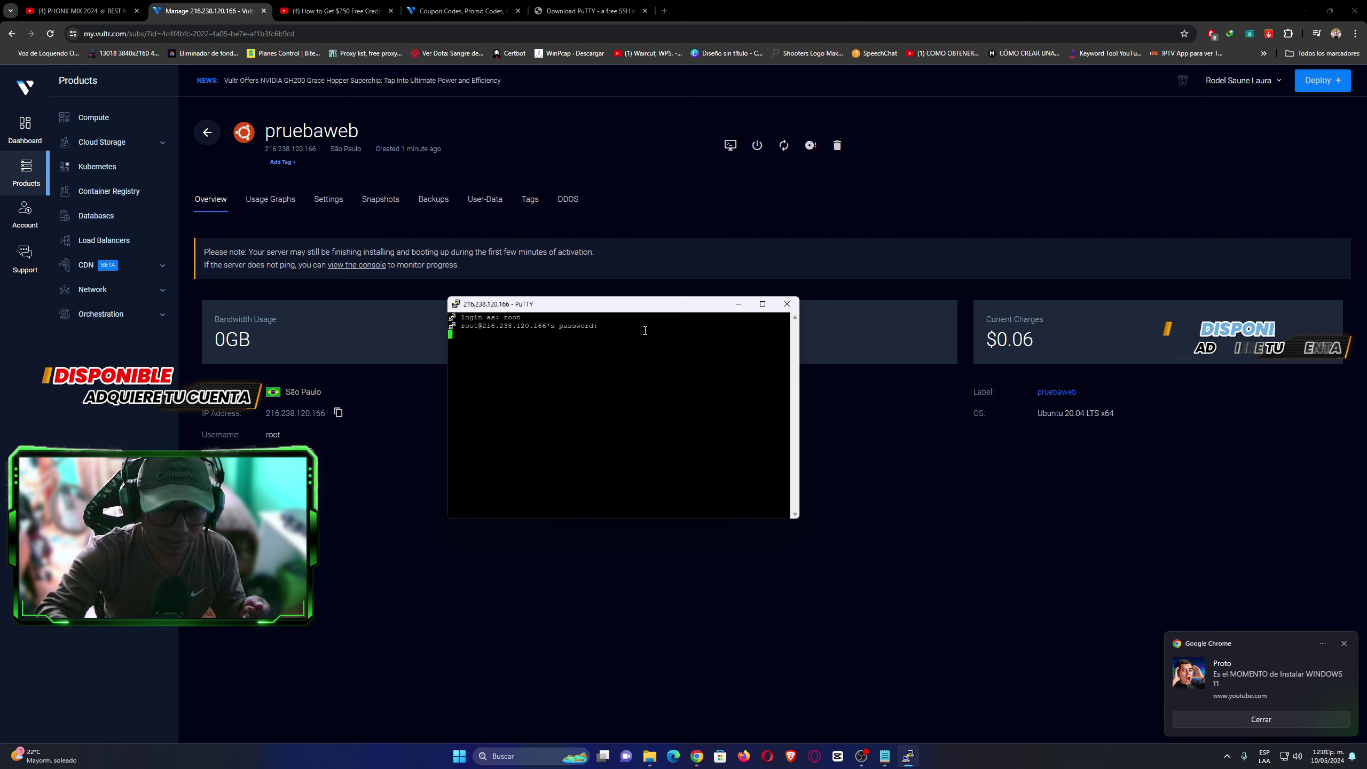
Submit the root password and run apt update at the root@pruebaweb prompt.
key(Return)
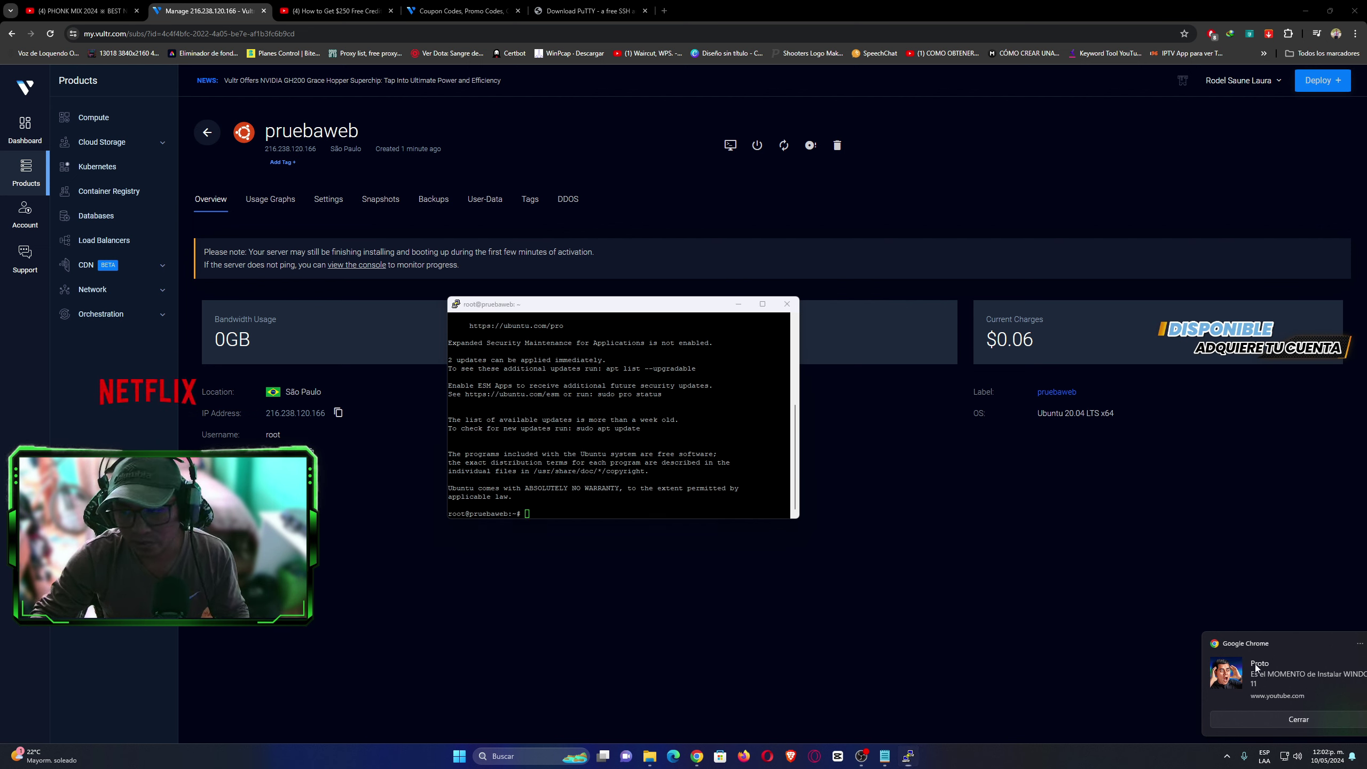
drag(597, 314, 700, 260)
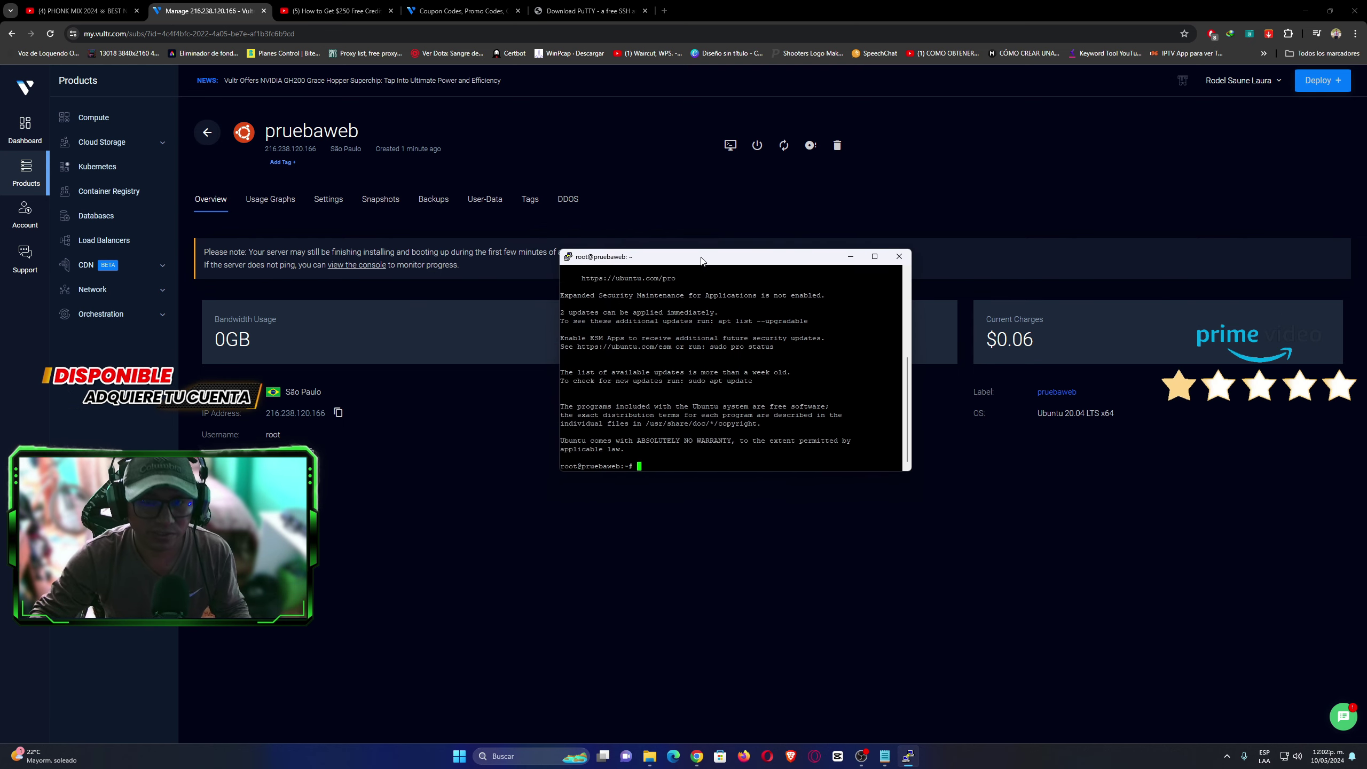
text(apt )
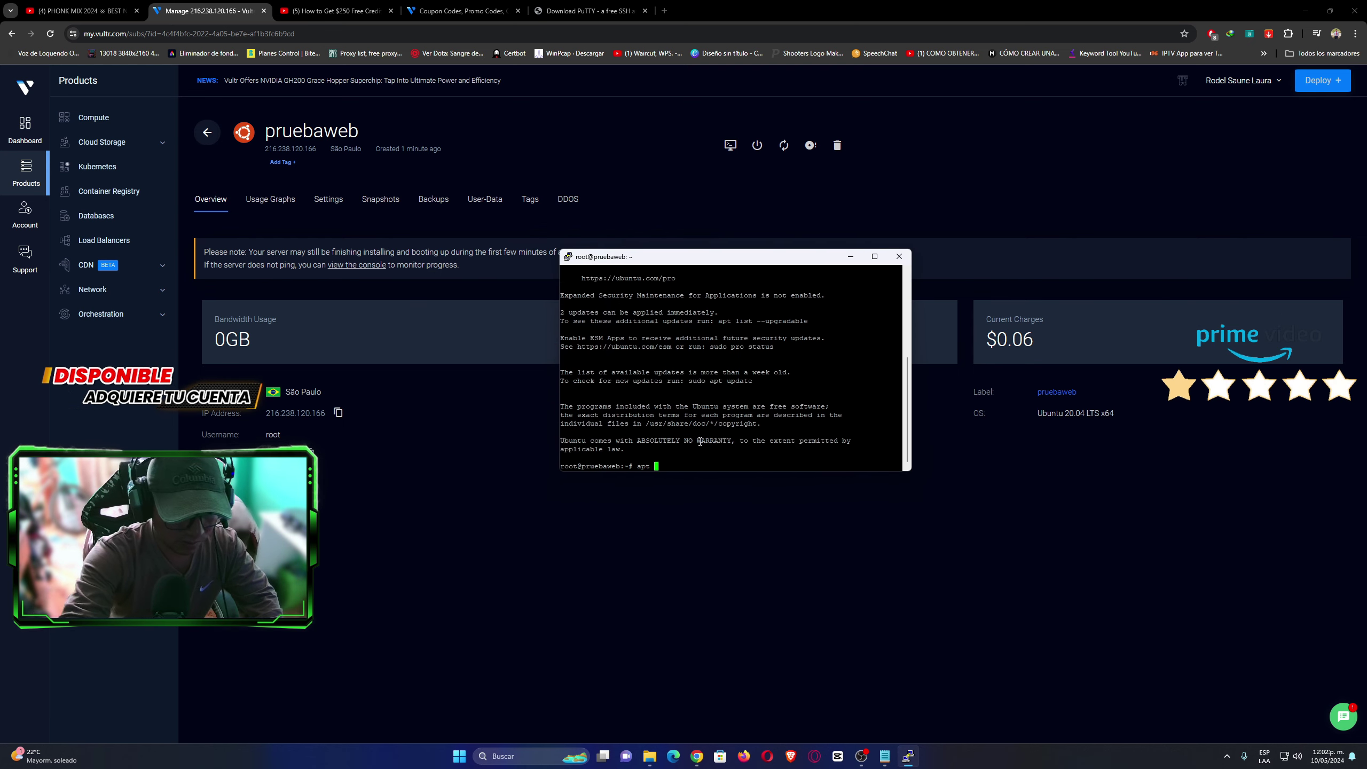
text(u)
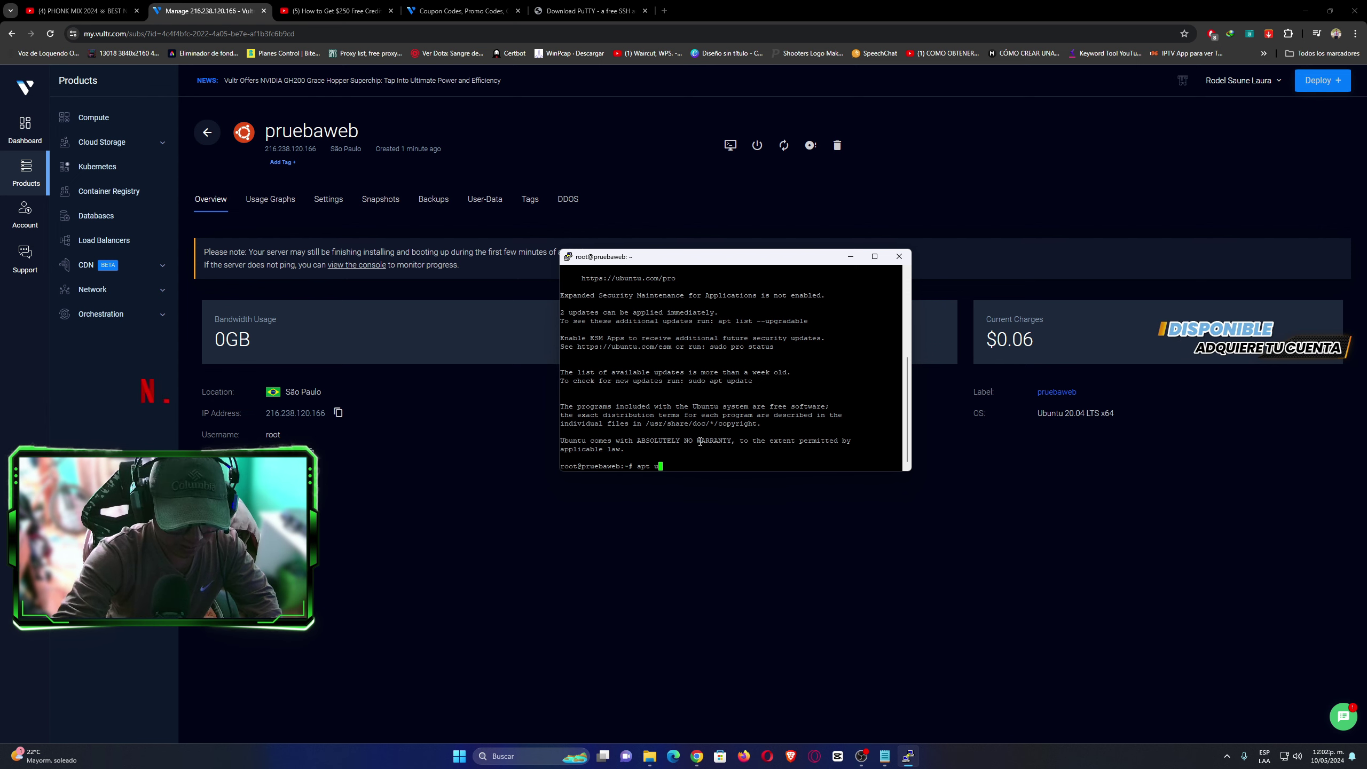
text(opdatedte)
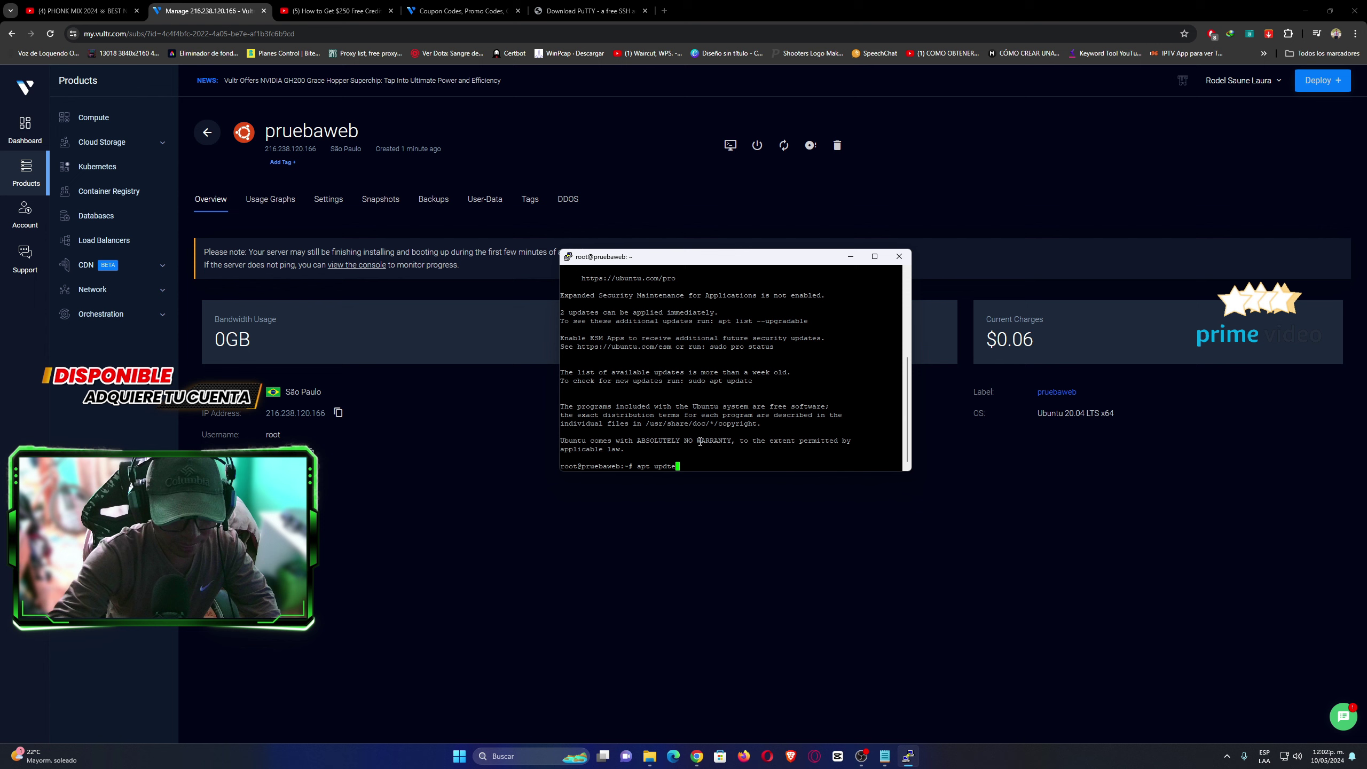
key(BackSpace)
key(BackSpace)
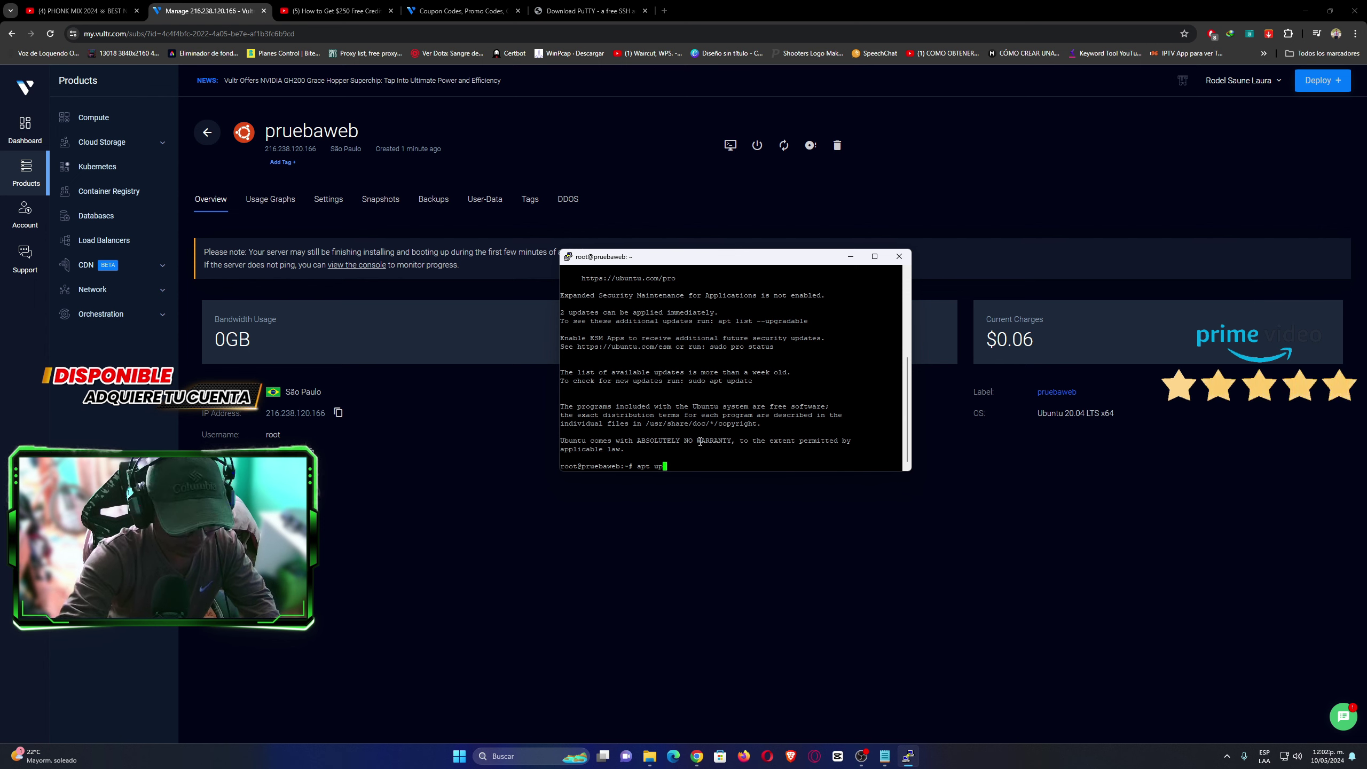
text(date)
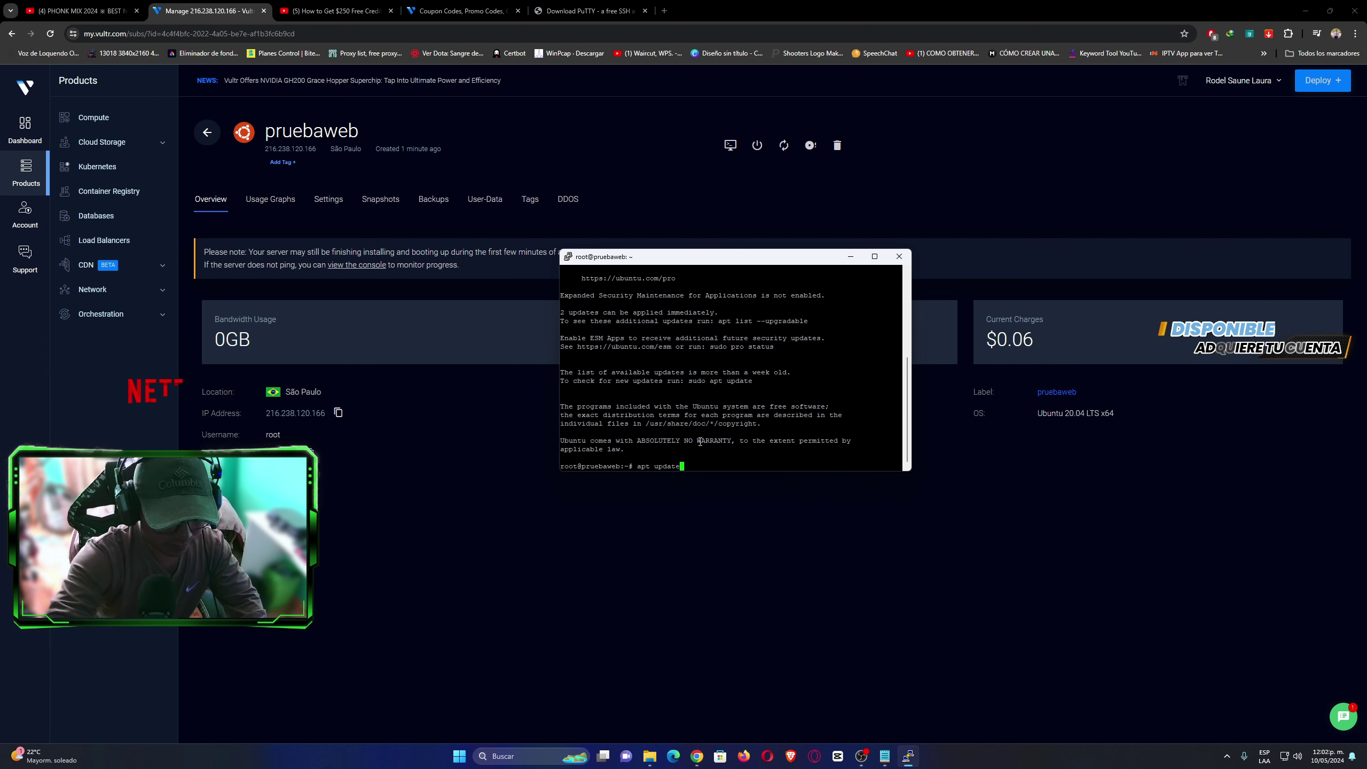
key(Return)
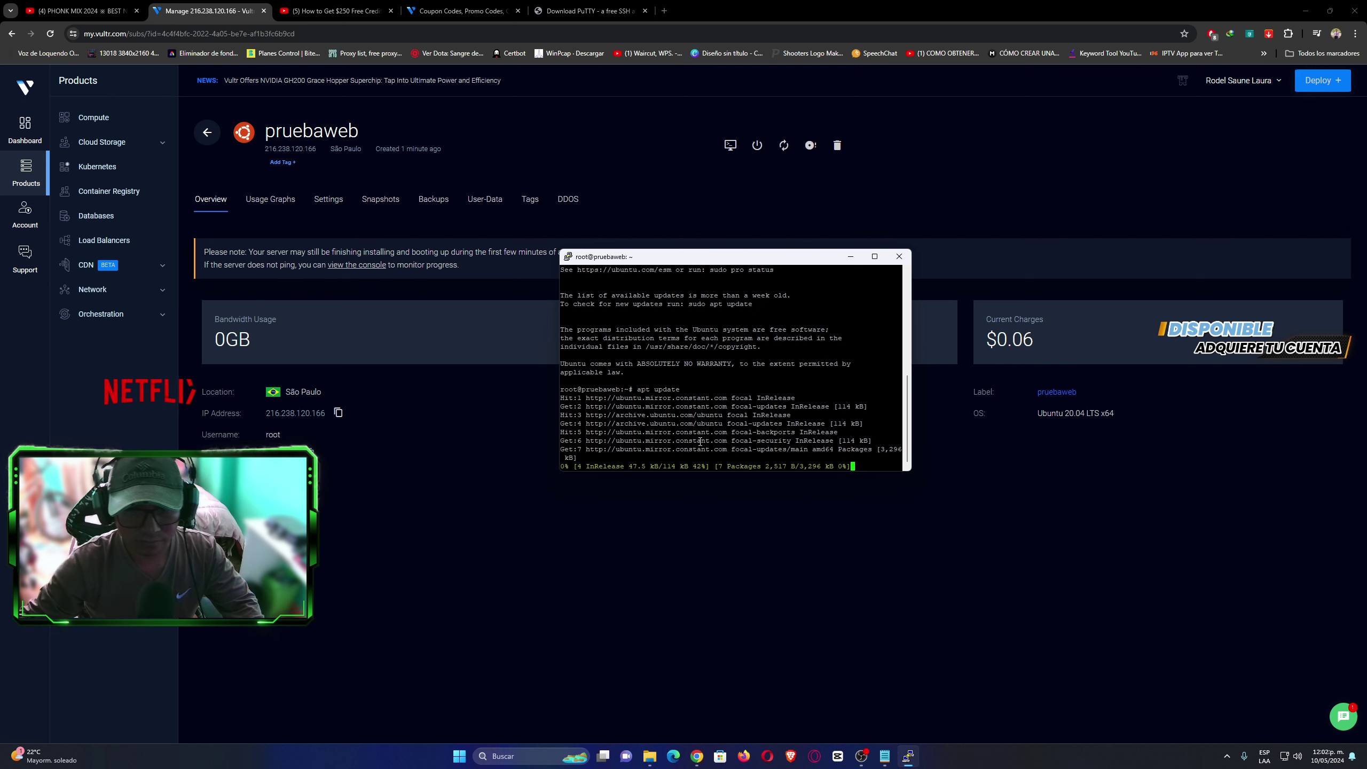